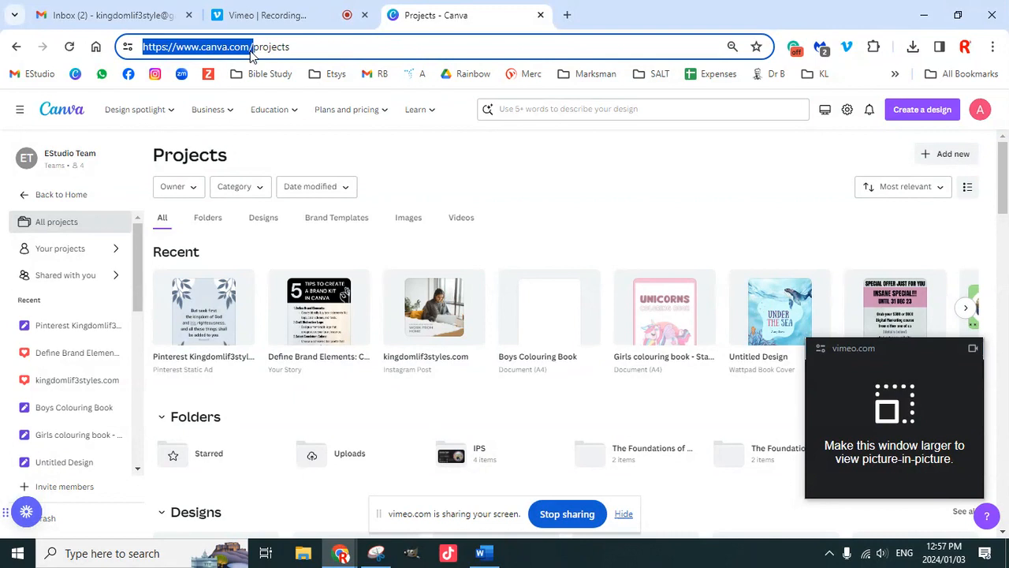
{"action": "left_click", "coordinate": [567, 15]}
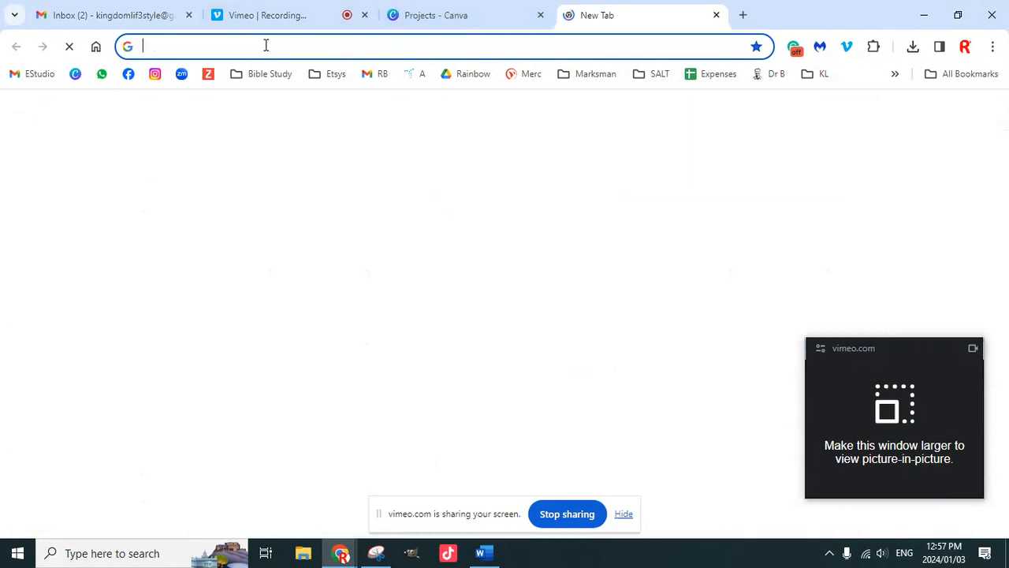
{"action": "type", "text": "https://www.canva.com/"}
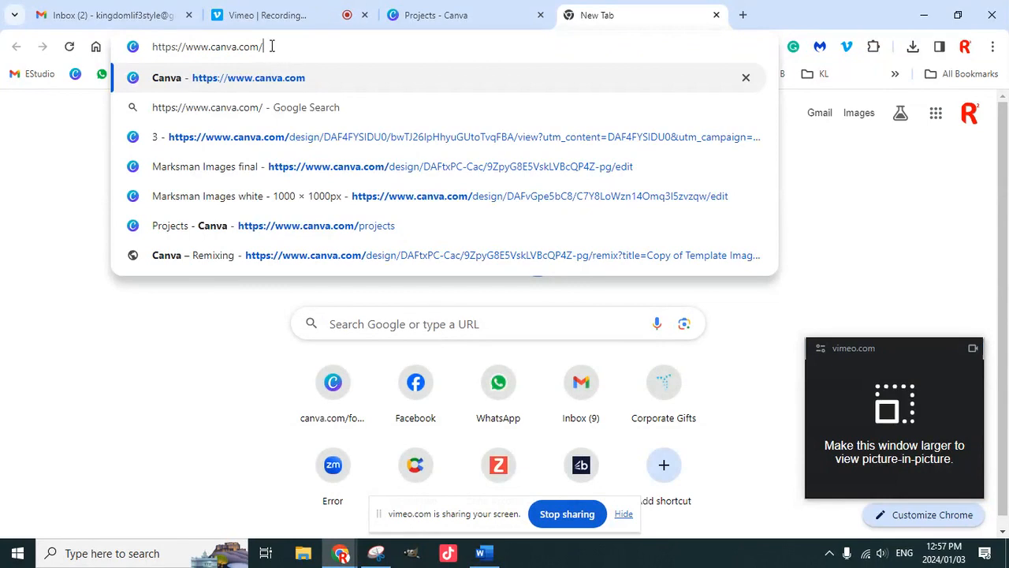
{"action": "left_click", "coordinate": [228, 83]}
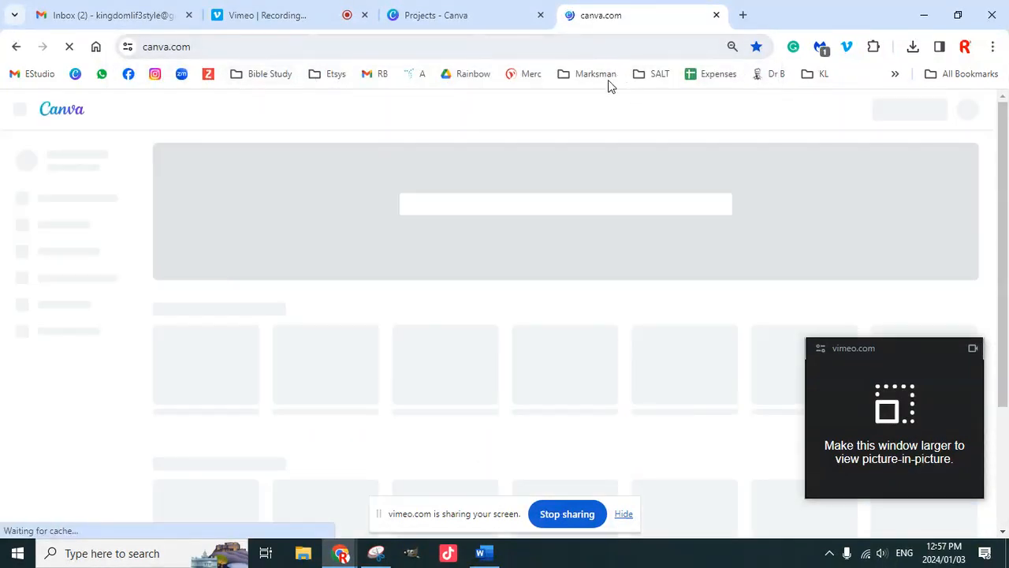
{"action": "left_click", "coordinate": [453, 19]}
{"action": "left_click", "coordinate": [593, 18]}
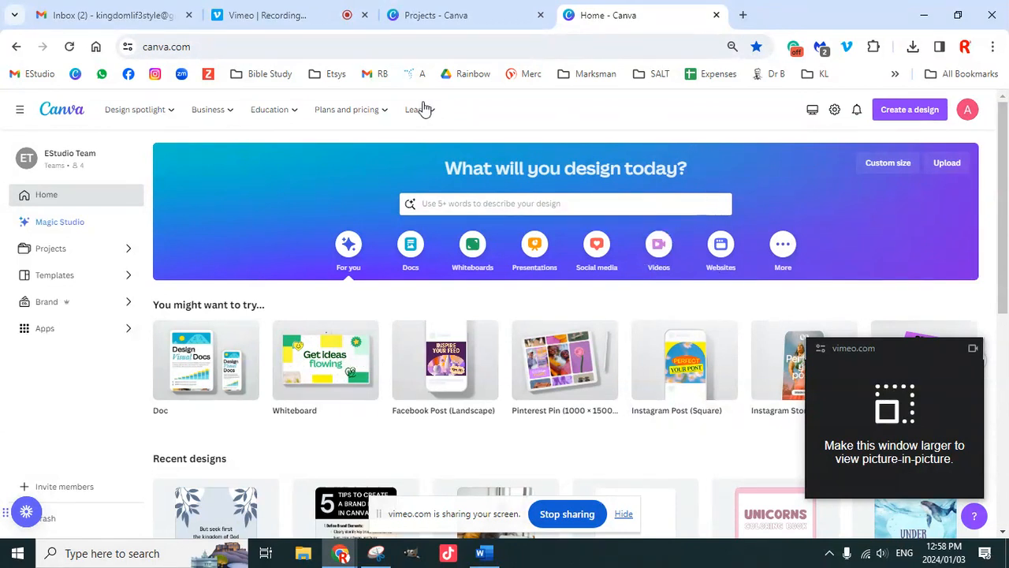
Open the Canva Pro plan page and examine its overview of premium features and upgrade benefits
{"action": "left_click", "coordinate": [381, 117]}
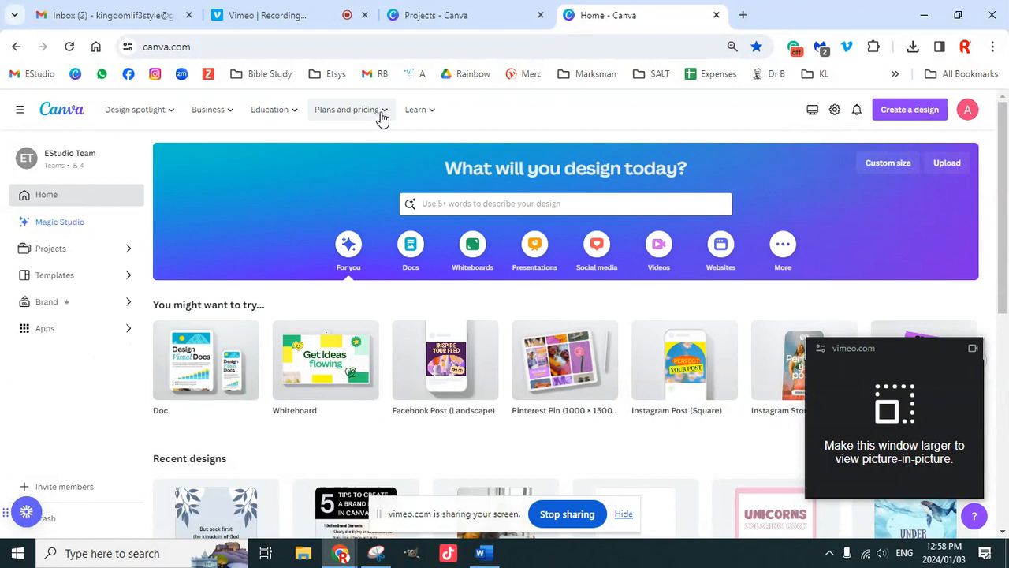
{"action": "left_click", "coordinate": [372, 117]}
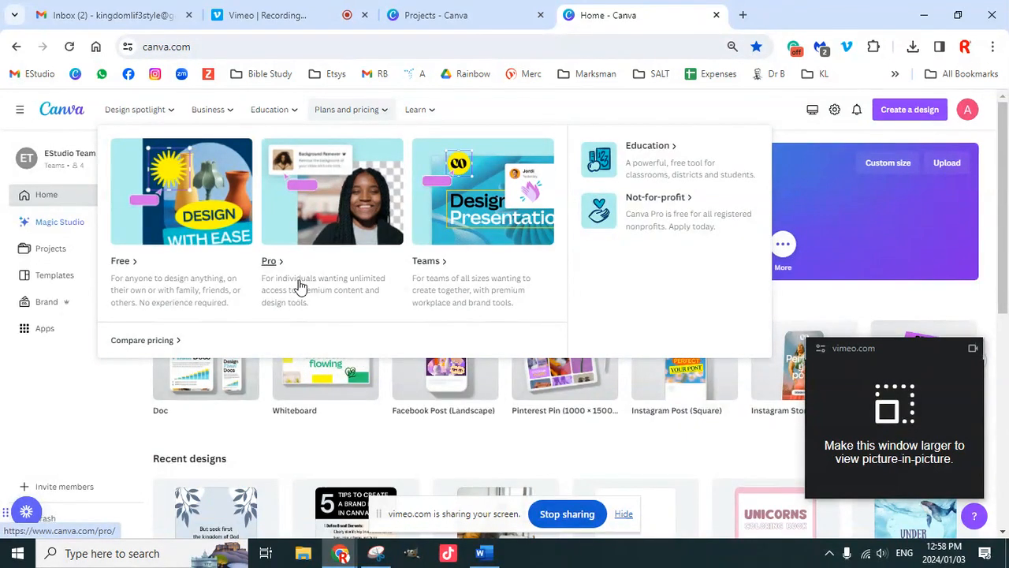
{"action": "left_click", "coordinate": [270, 264]}
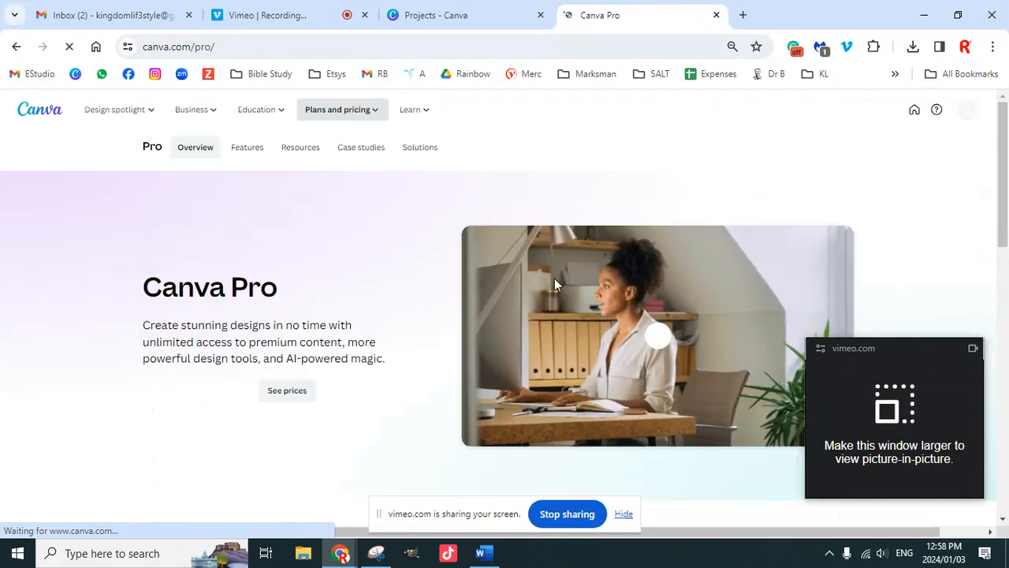
{"action": "scroll", "coordinate": [417, 306], "scroll_direction": "down", "scroll_amount": 4}
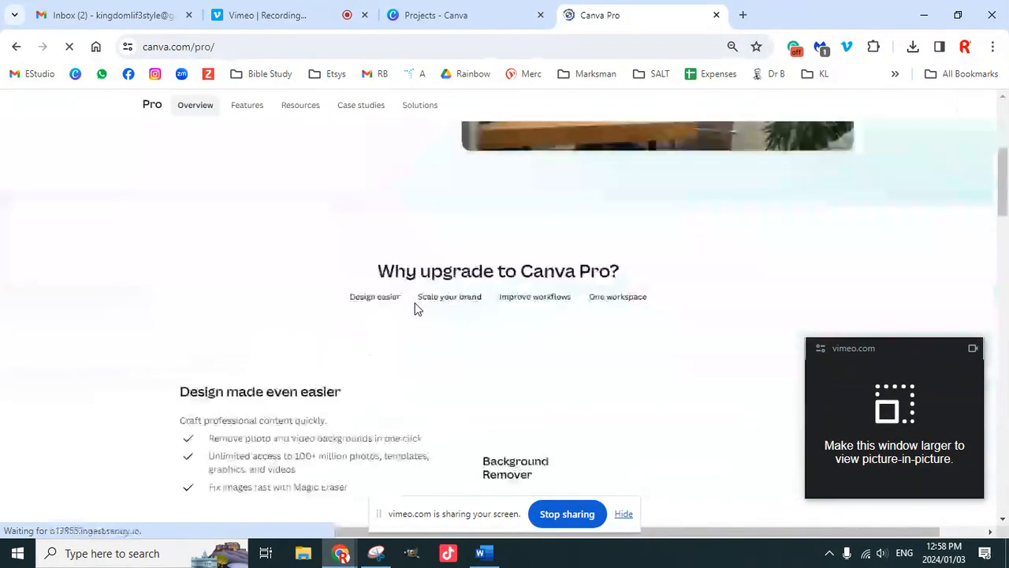
{"action": "scroll", "coordinate": [516, 347], "scroll_direction": "down", "scroll_amount": 4}
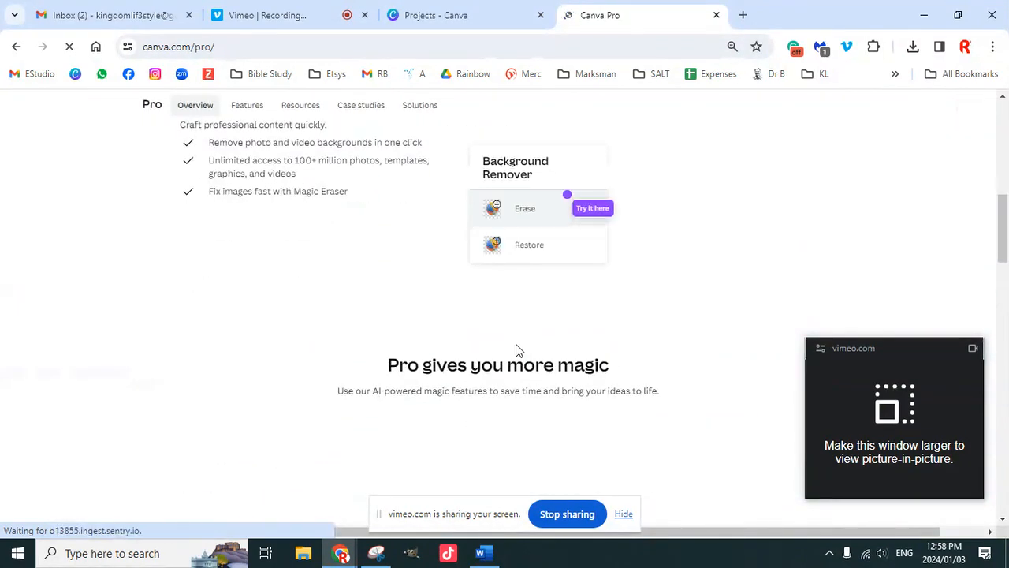
{"action": "scroll", "coordinate": [486, 344], "scroll_direction": "up", "scroll_amount": 8}
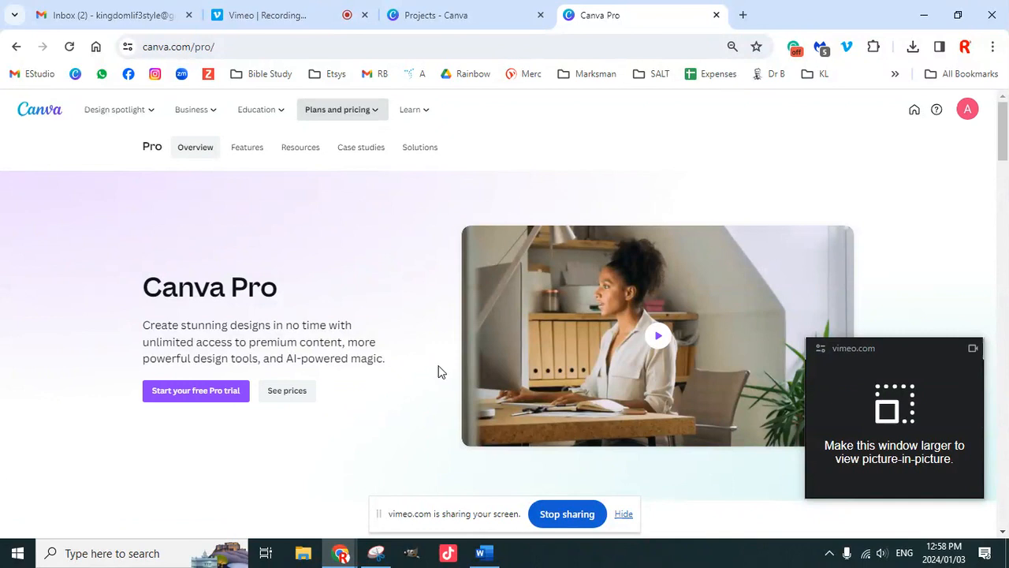
{"action": "scroll", "coordinate": [438, 385], "scroll_direction": "down", "scroll_amount": 5}
{"action": "scroll", "coordinate": [444, 384], "scroll_direction": "down", "scroll_amount": 5}
{"action": "scroll", "coordinate": [453, 374], "scroll_direction": "down", "scroll_amount": 5}
{"action": "scroll", "coordinate": [456, 370], "scroll_direction": "up", "scroll_amount": 15}
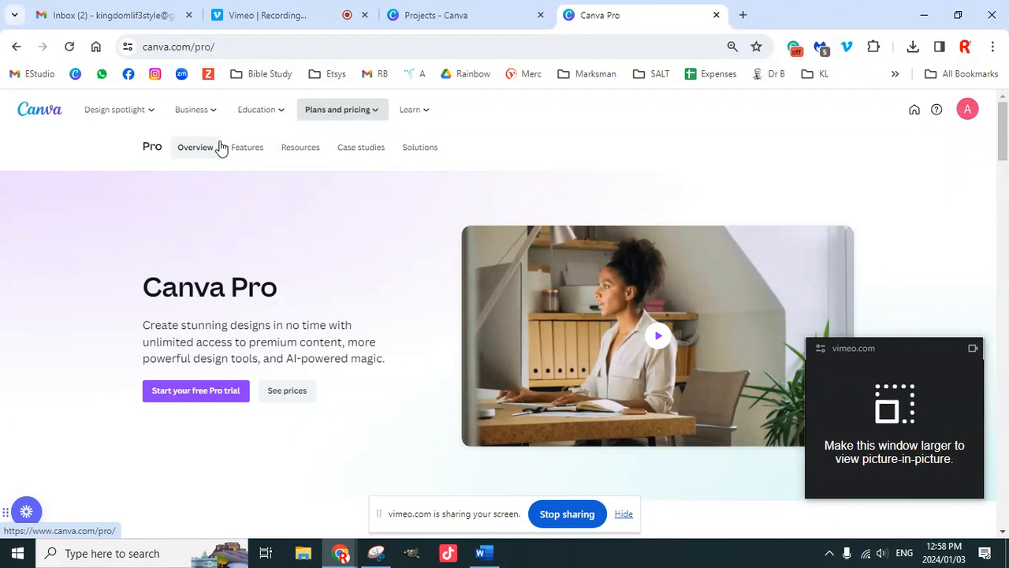
Close the Canva Pro browser tab and go from the Projects page to the Canva home page
{"action": "left_click", "coordinate": [715, 15]}
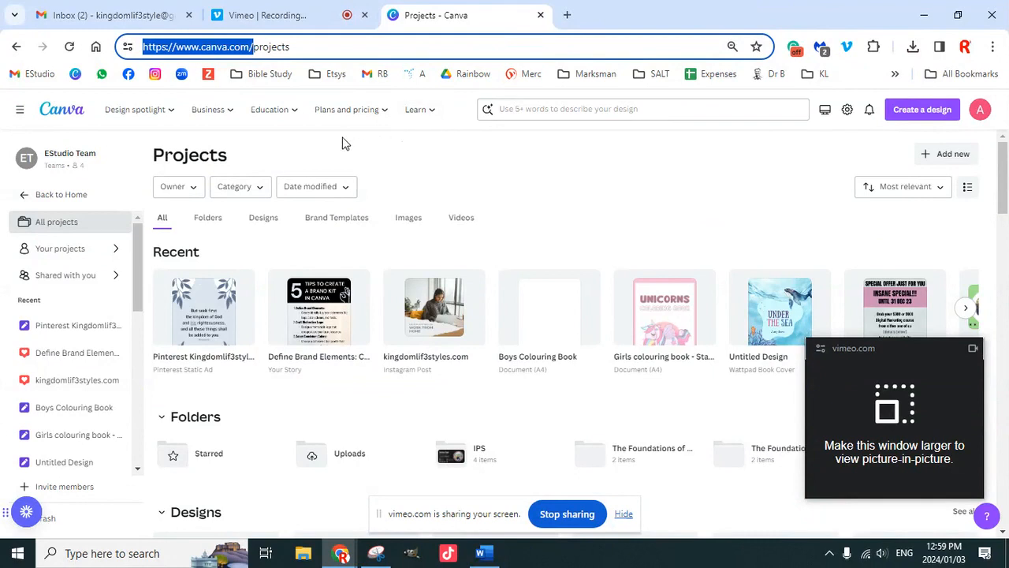
{"action": "mouse_move", "coordinate": [171, 117]}
{"action": "left_click", "coordinate": [468, 48]}
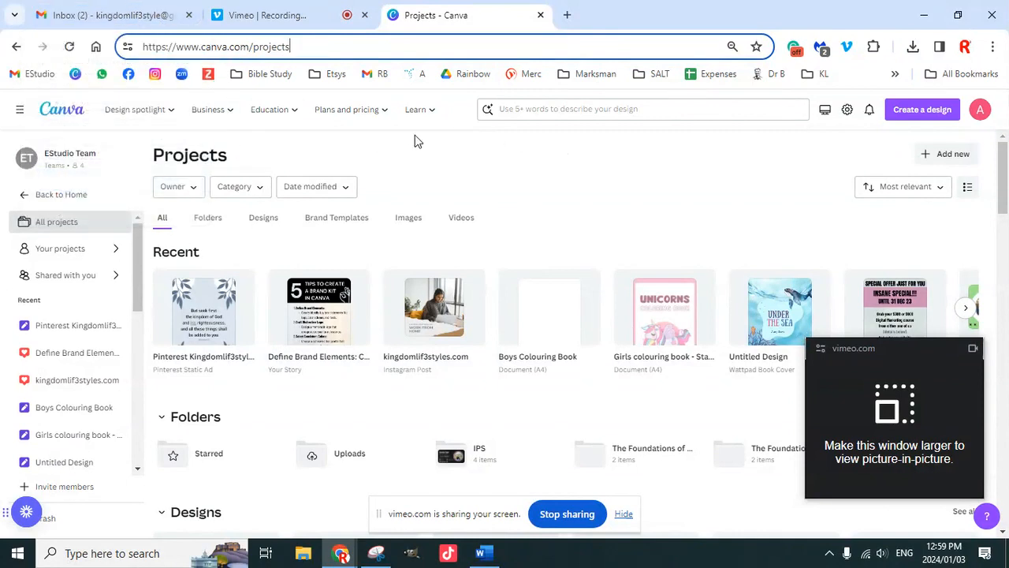
{"action": "left_click", "coordinate": [82, 204]}
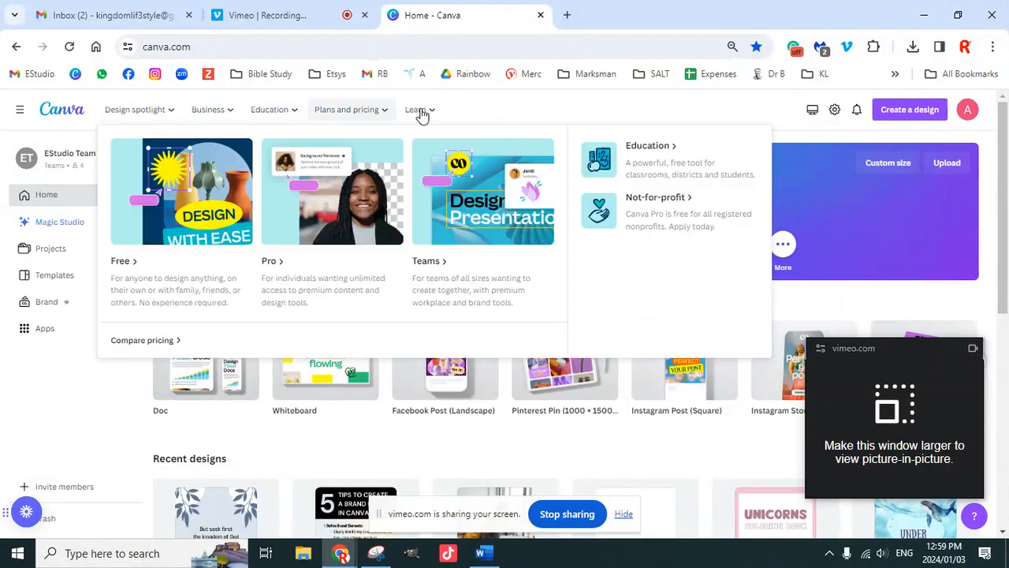
Open Canva's Design School from the learning resources and look over its featured course and course list
{"action": "mouse_move", "coordinate": [433, 115]}
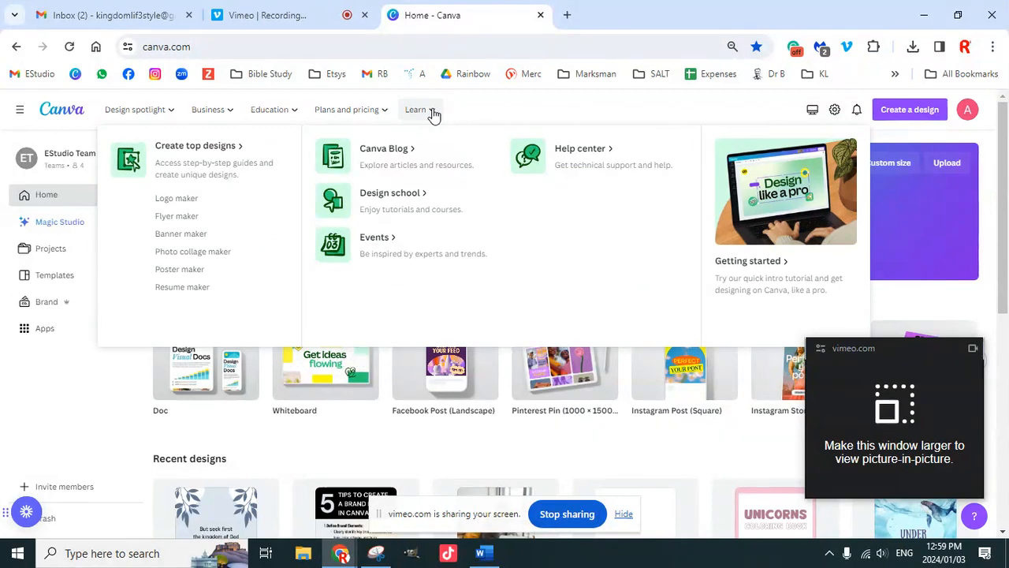
{"action": "left_click", "coordinate": [394, 201]}
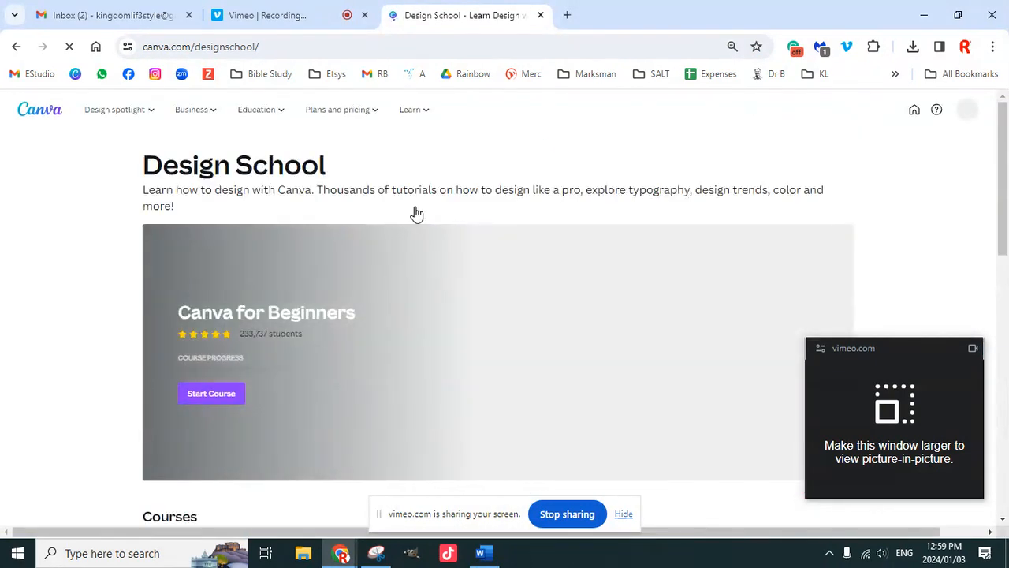
{"action": "scroll", "coordinate": [632, 319], "scroll_direction": "down", "scroll_amount": 2}
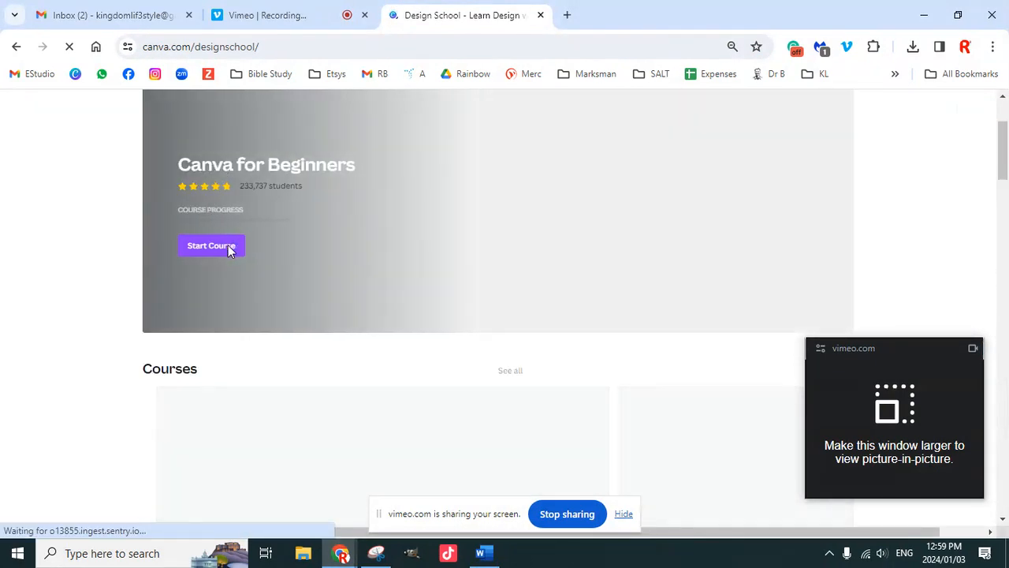
{"action": "left_click", "coordinate": [268, 46]}
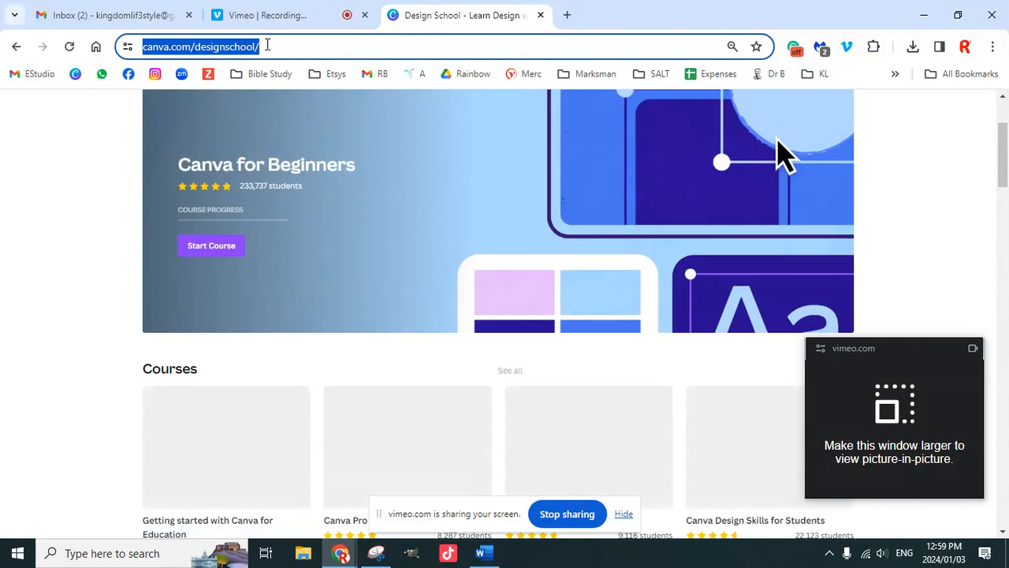
{"action": "scroll", "coordinate": [607, 305], "scroll_direction": "up", "scroll_amount": 1}
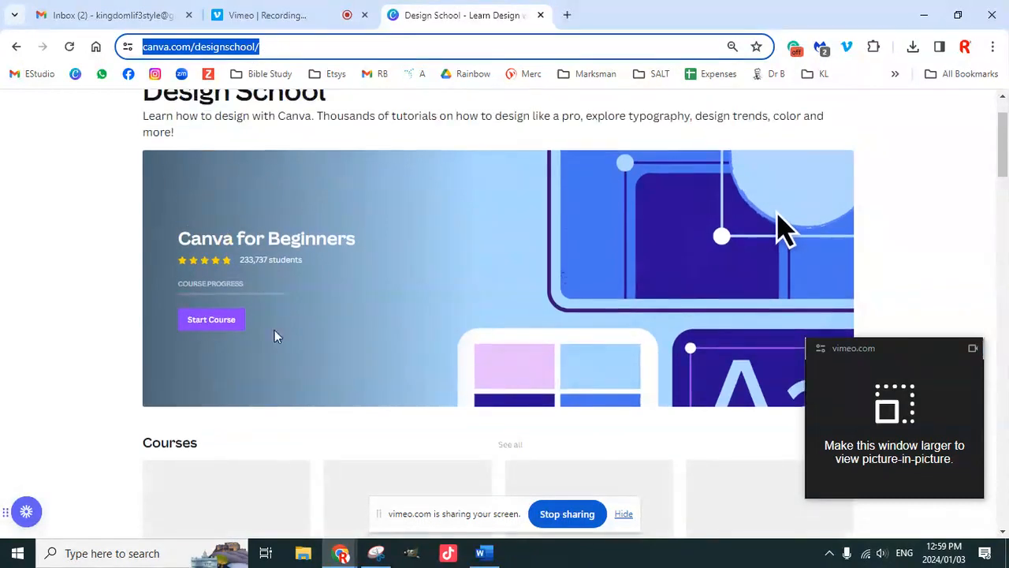
Start the Canva for Beginners course and review its lesson list and the first lesson's key learnings
{"action": "left_click", "coordinate": [210, 323]}
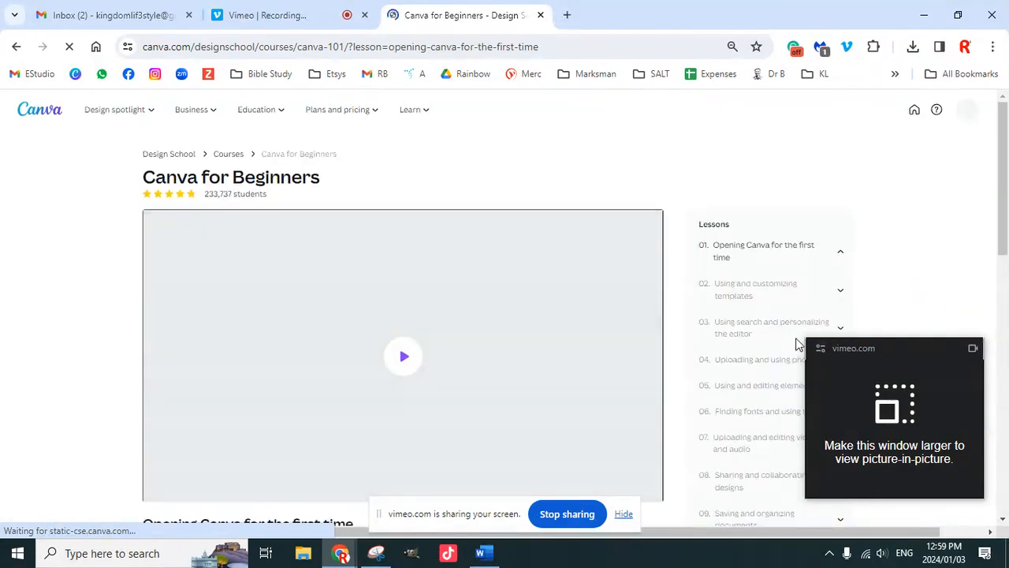
{"action": "scroll", "coordinate": [749, 356], "scroll_direction": "down", "scroll_amount": 2}
{"action": "scroll", "coordinate": [749, 356], "scroll_direction": "down", "scroll_amount": 4}
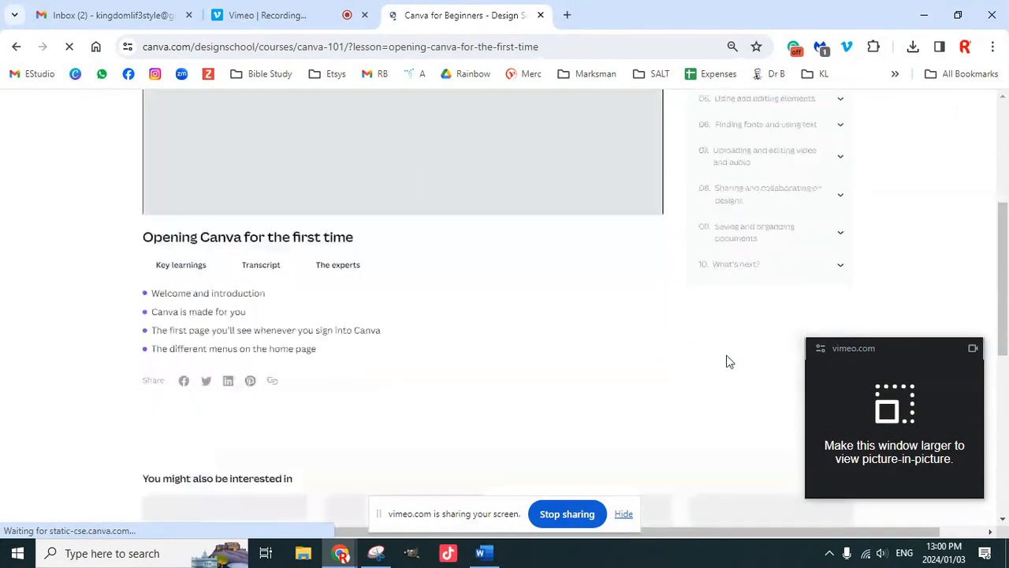
{"action": "scroll", "coordinate": [710, 372], "scroll_direction": "down", "scroll_amount": 5}
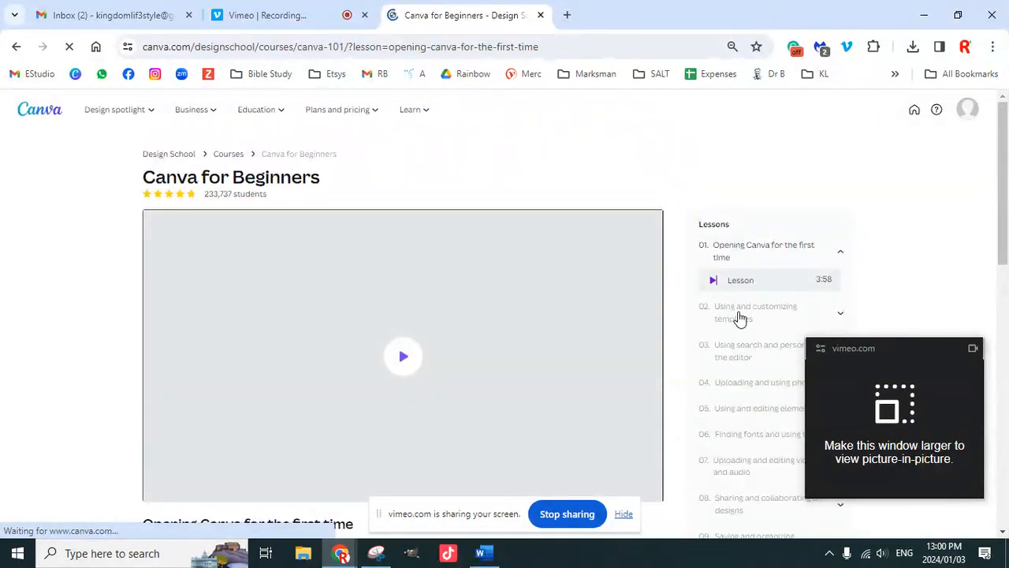
{"action": "scroll", "coordinate": [766, 312], "scroll_direction": "down", "scroll_amount": 1}
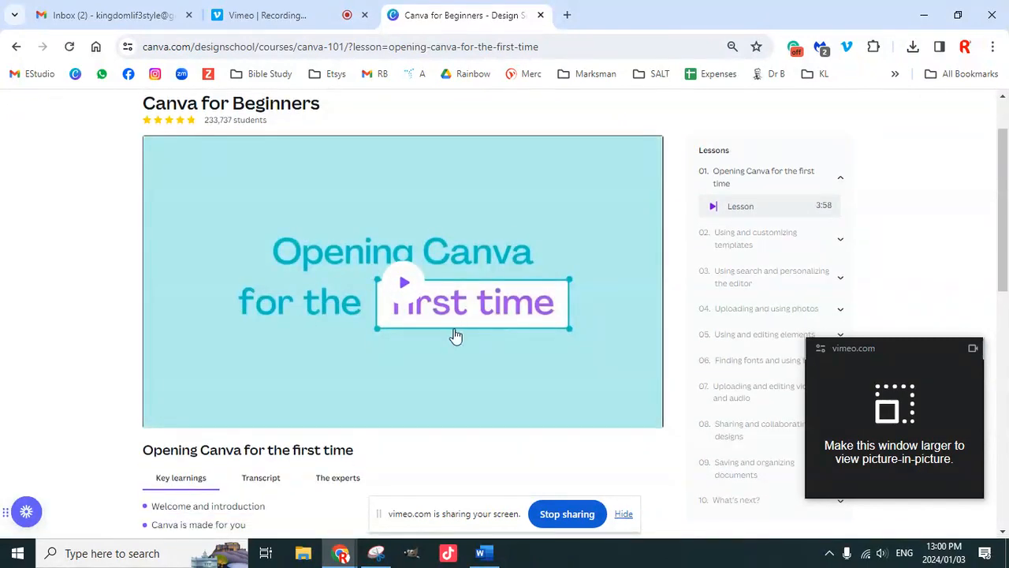
Play the lesson video "Opening Canva for the first time" for a few seconds and pause it
{"action": "left_click", "coordinate": [435, 308]}
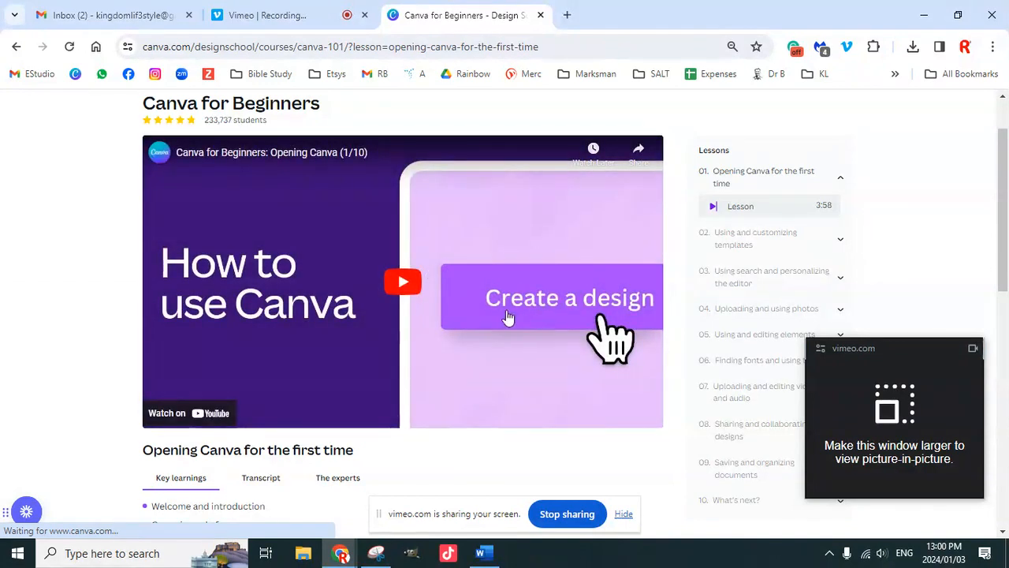
{"action": "left_click", "coordinate": [419, 294]}
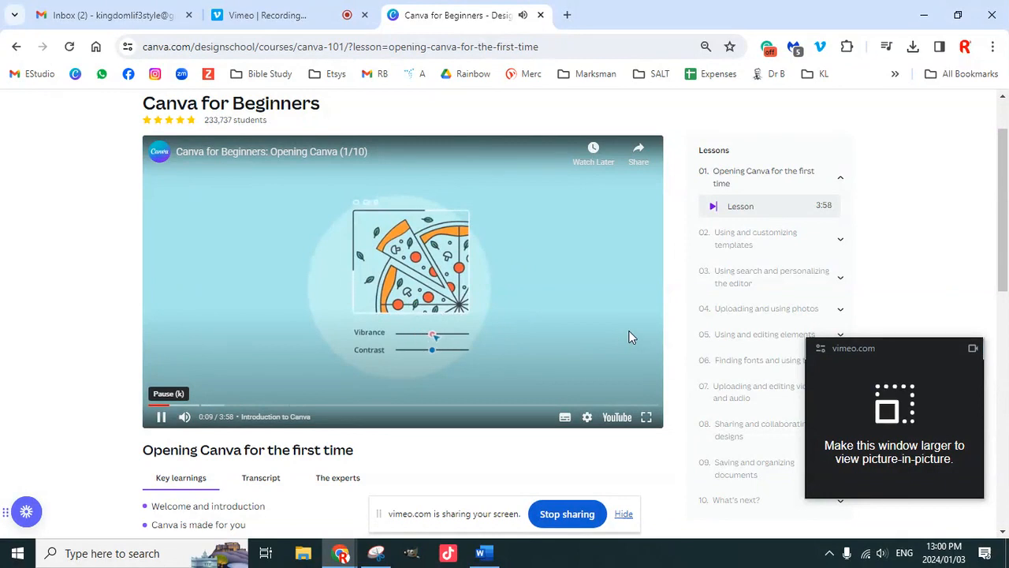
{"action": "left_click", "coordinate": [557, 268]}
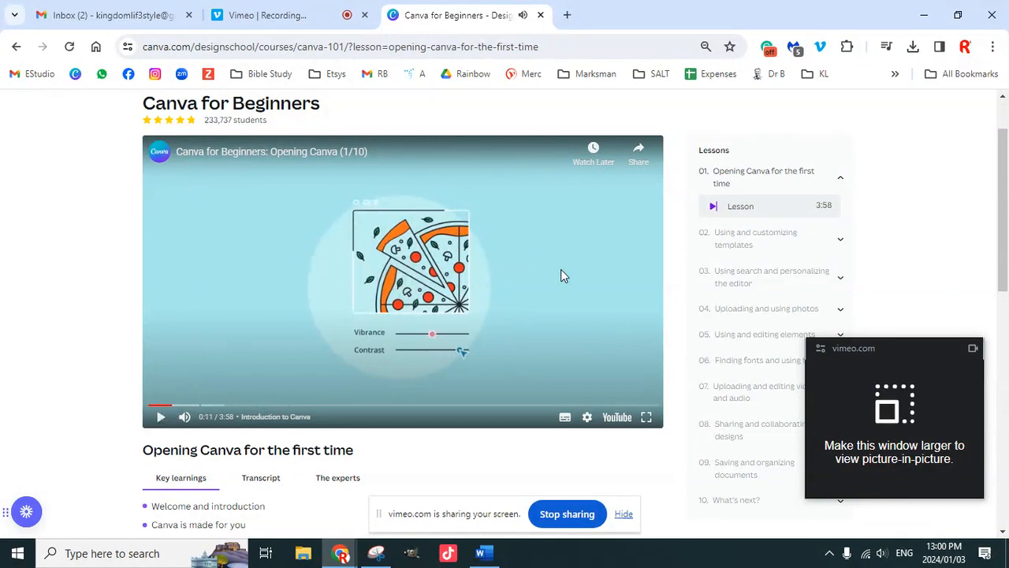
{"action": "scroll", "coordinate": [566, 311], "scroll_direction": "up", "scroll_amount": 1}
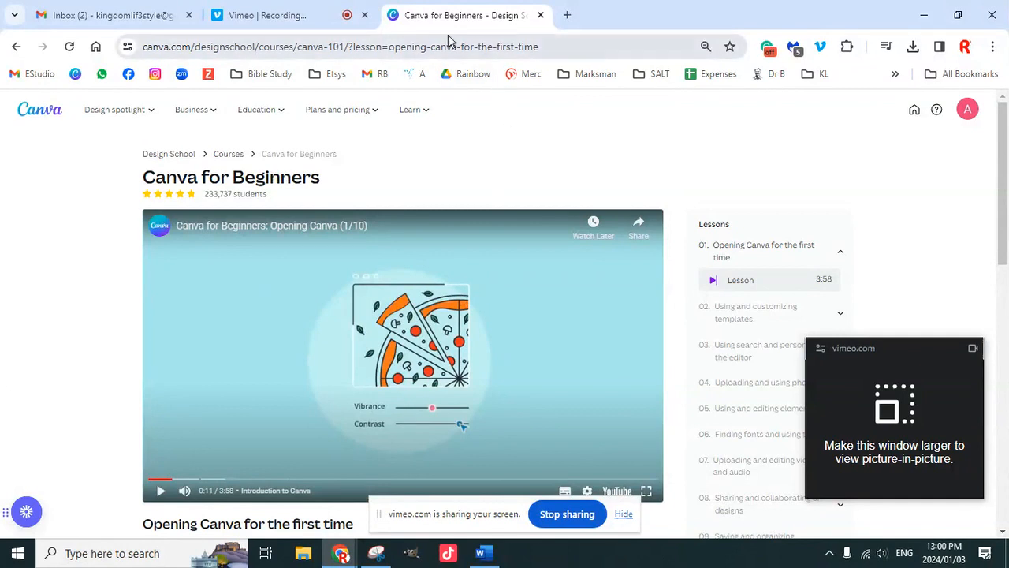
Go back from the Canva for Beginners course through the Design School page to the Canva home page
{"action": "mouse_move", "coordinate": [370, 110]}
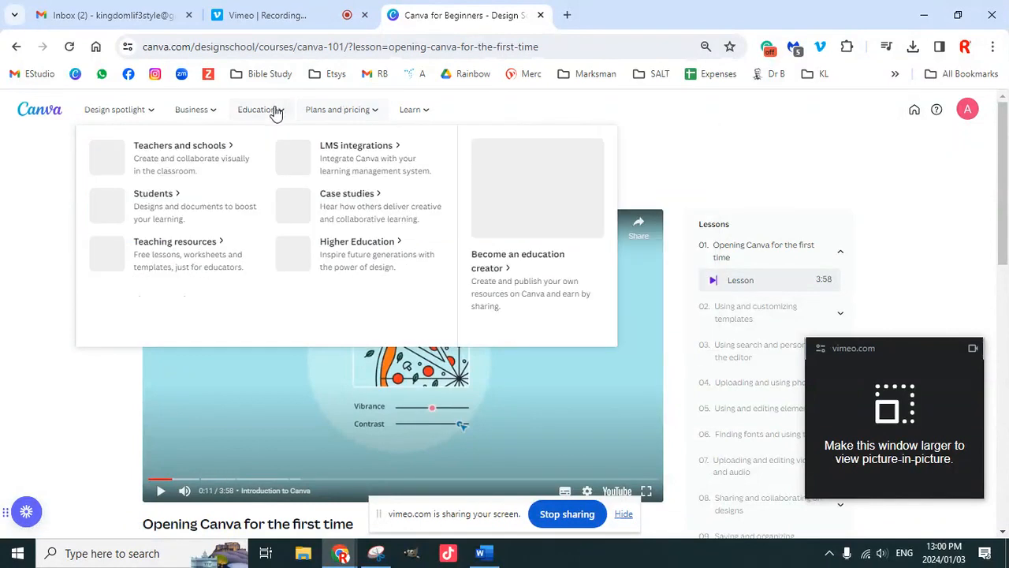
{"action": "mouse_move", "coordinate": [214, 113]}
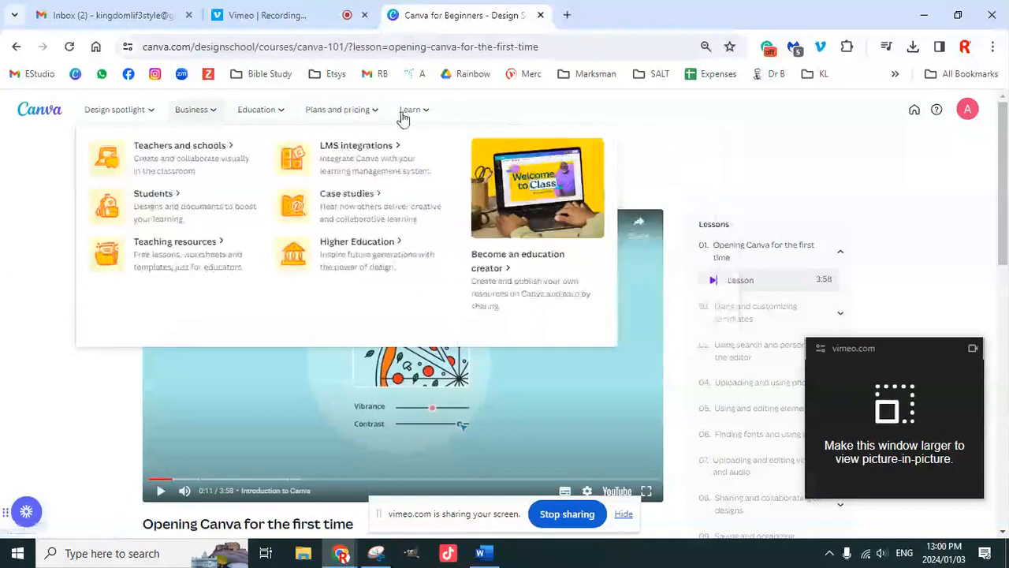
{"action": "mouse_move", "coordinate": [415, 117]}
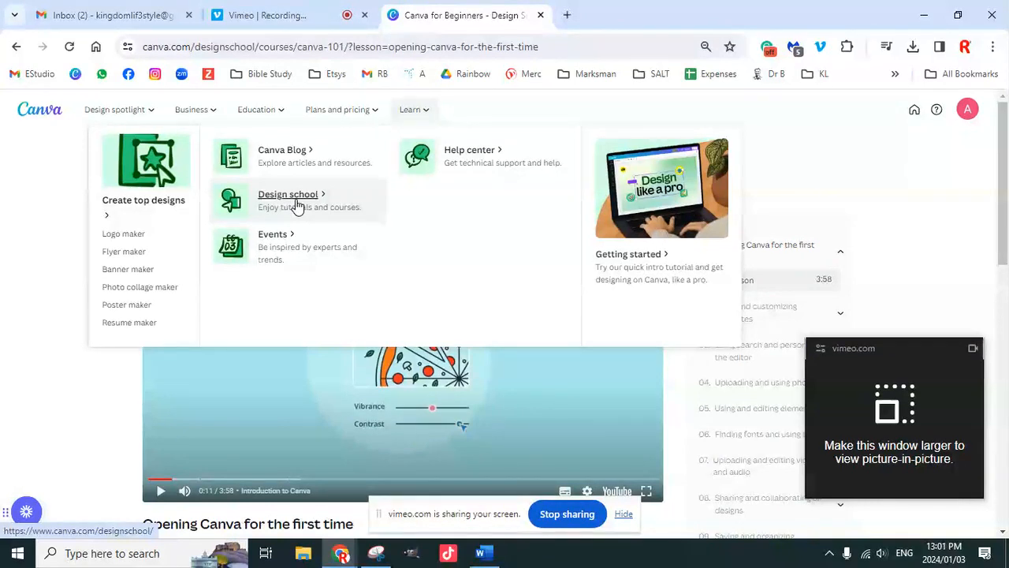
{"action": "left_click", "coordinate": [15, 46]}
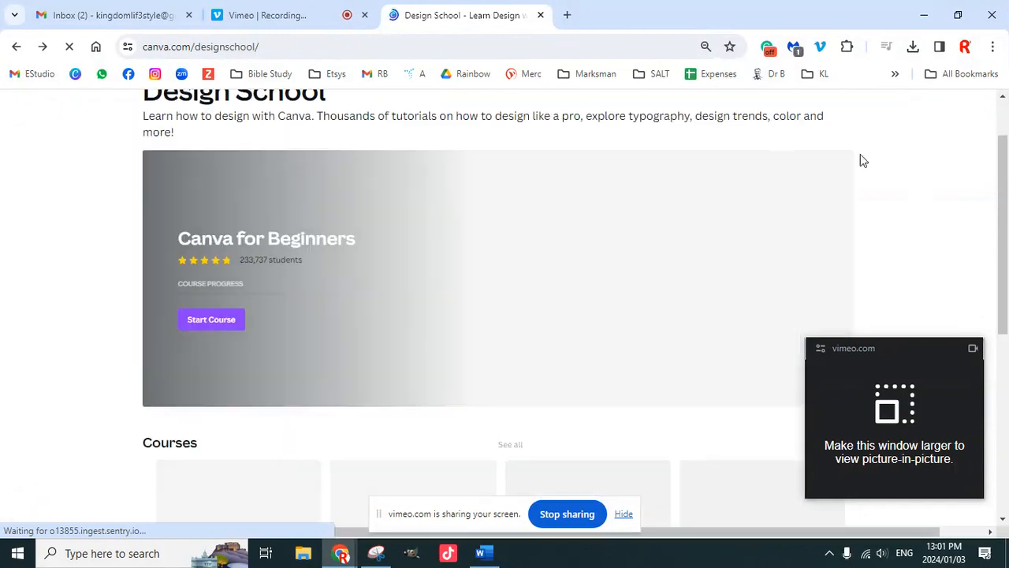
{"action": "scroll", "coordinate": [451, 318], "scroll_direction": "up", "scroll_amount": 1}
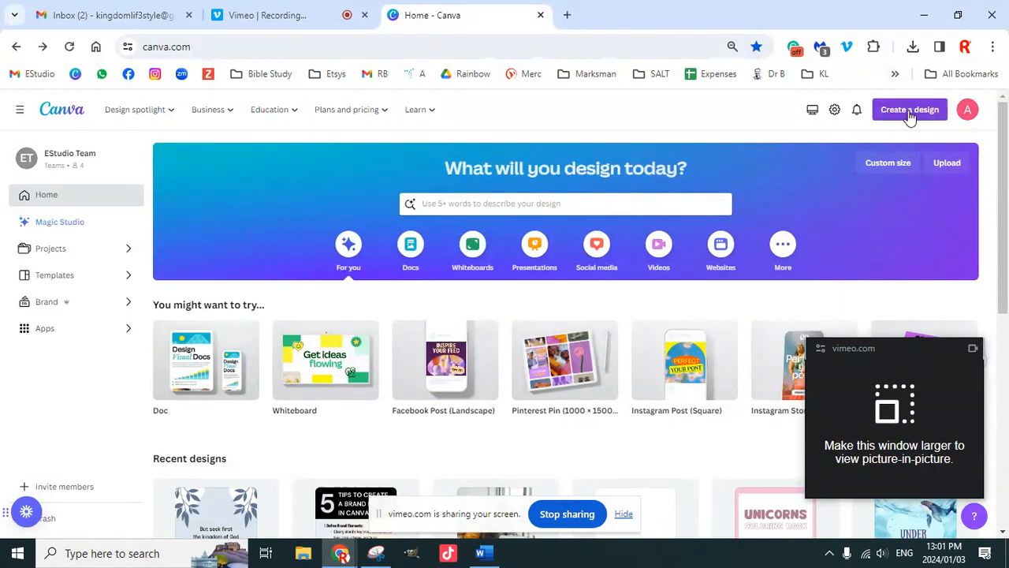
Start creating a design and search the design types for "tik tok" and then for "inst"
{"action": "left_click", "coordinate": [910, 112]}
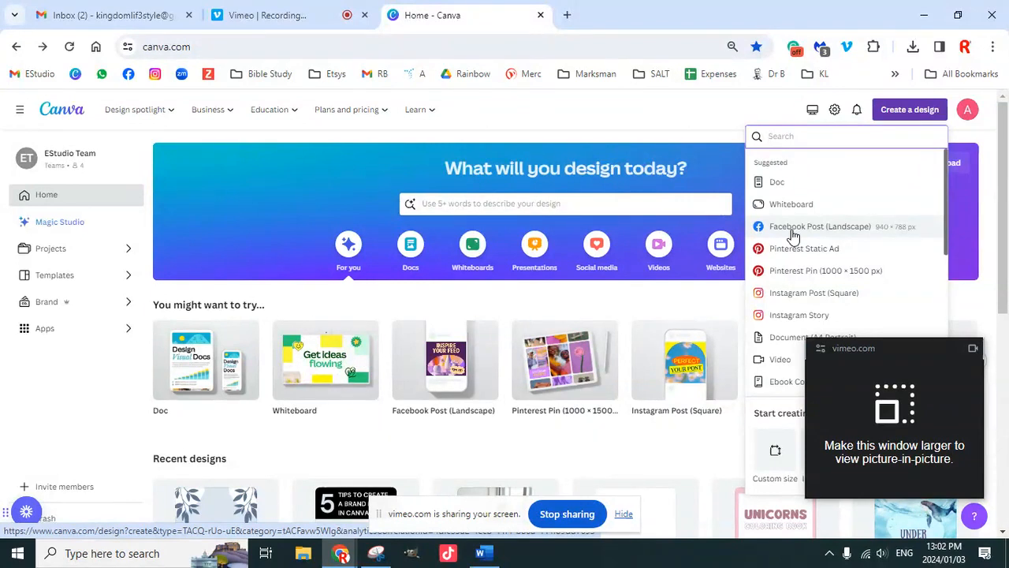
{"action": "type", "text": "tik tok"}
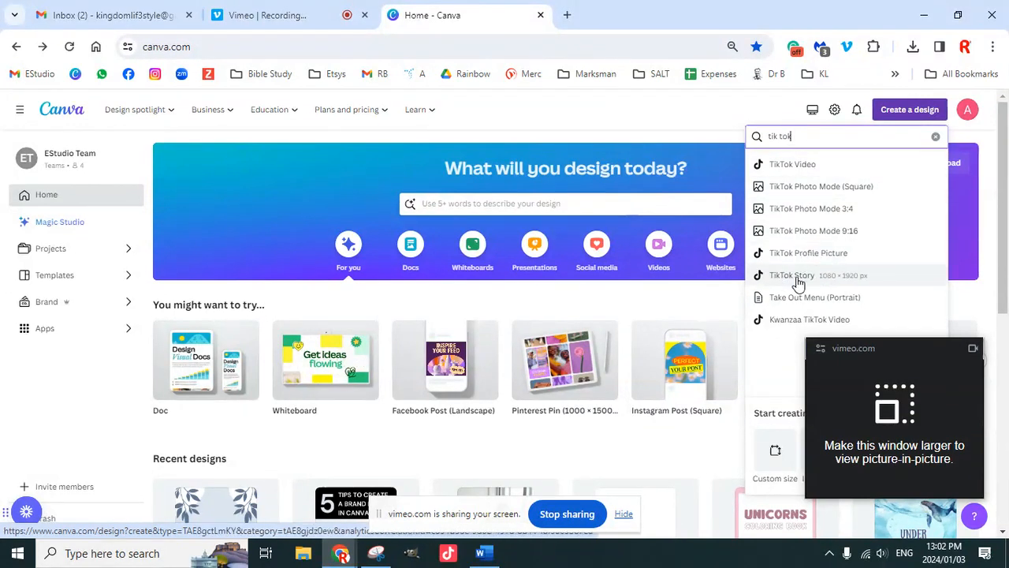
{"action": "triple_click", "coordinate": [810, 135]}
{"action": "type", "text": "inst"}
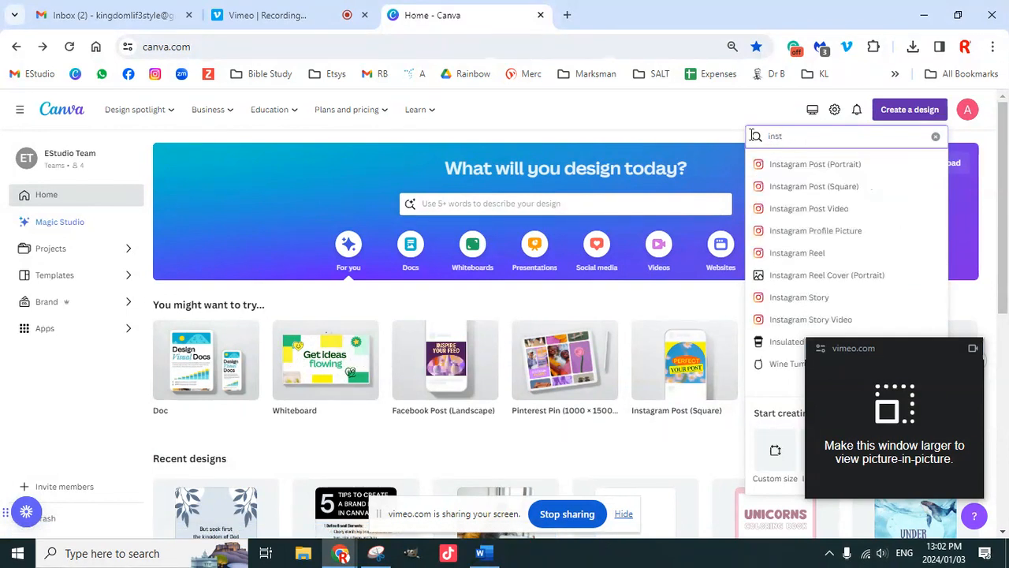
Create a new Instagram Post (Square) design and browse the templates offered for it
{"action": "left_click", "coordinate": [836, 194]}
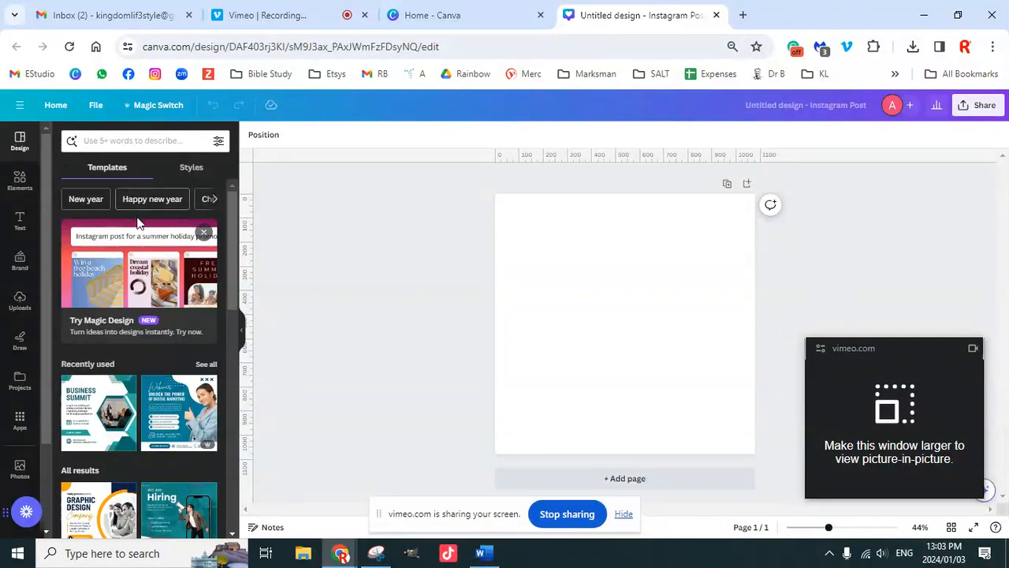
{"action": "scroll", "coordinate": [139, 236], "scroll_direction": "down", "scroll_amount": 3}
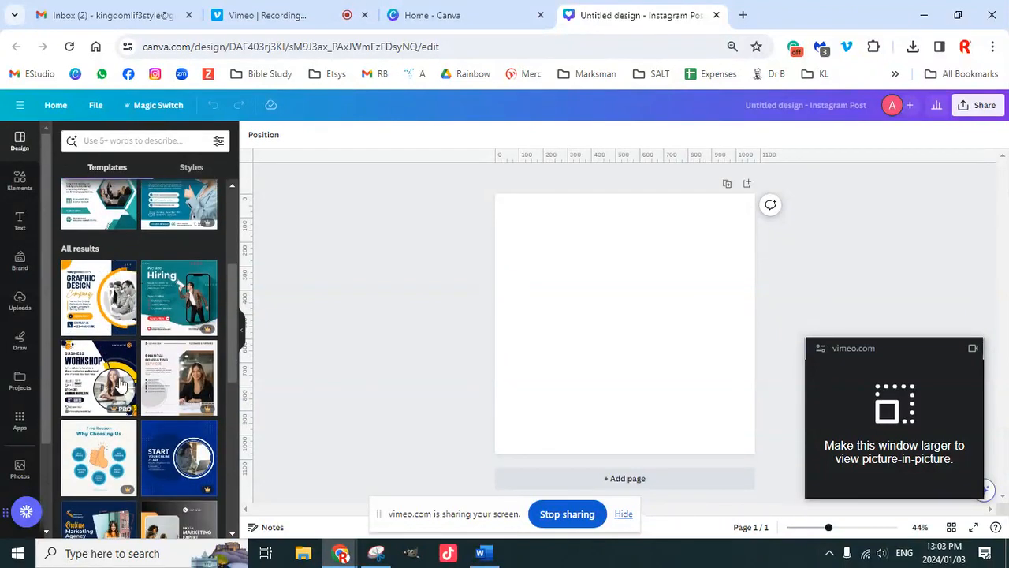
{"action": "scroll", "coordinate": [120, 384], "scroll_direction": "down", "scroll_amount": 10}
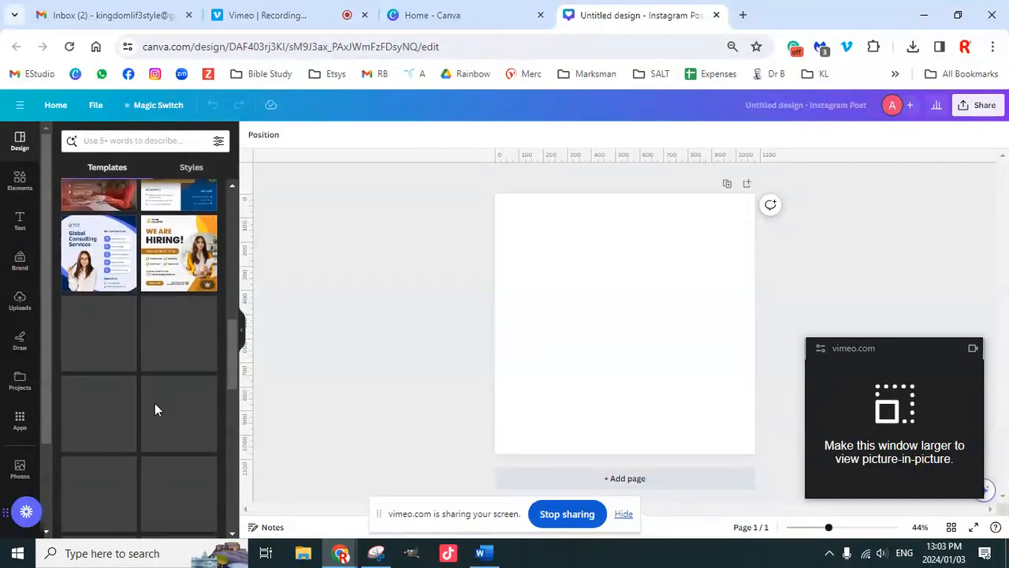
{"action": "scroll", "coordinate": [155, 351], "scroll_direction": "up", "scroll_amount": 10}
{"action": "scroll", "coordinate": [152, 337], "scroll_direction": "down", "scroll_amount": 2}
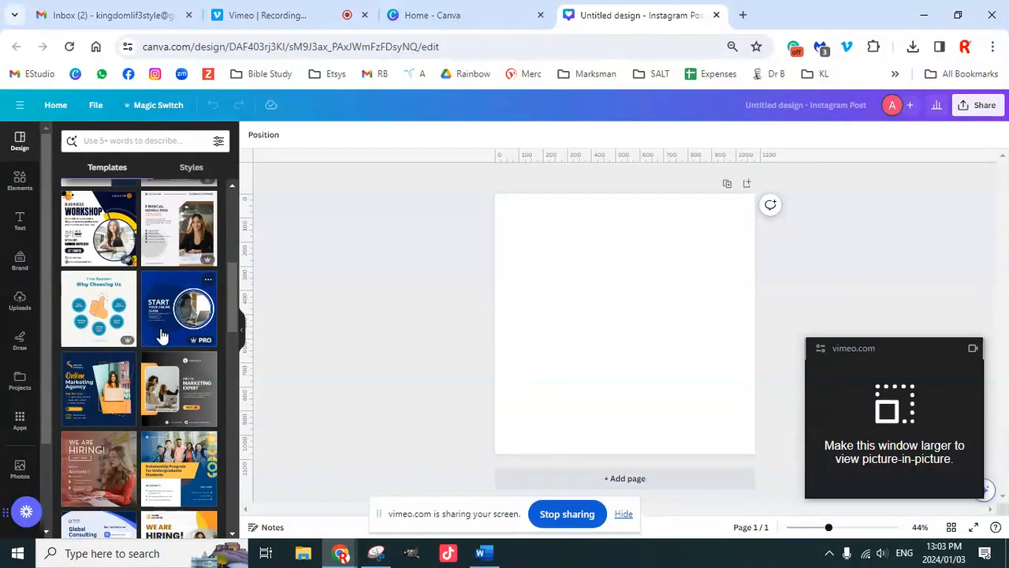
{"action": "scroll", "coordinate": [161, 371], "scroll_direction": "up", "scroll_amount": 10}
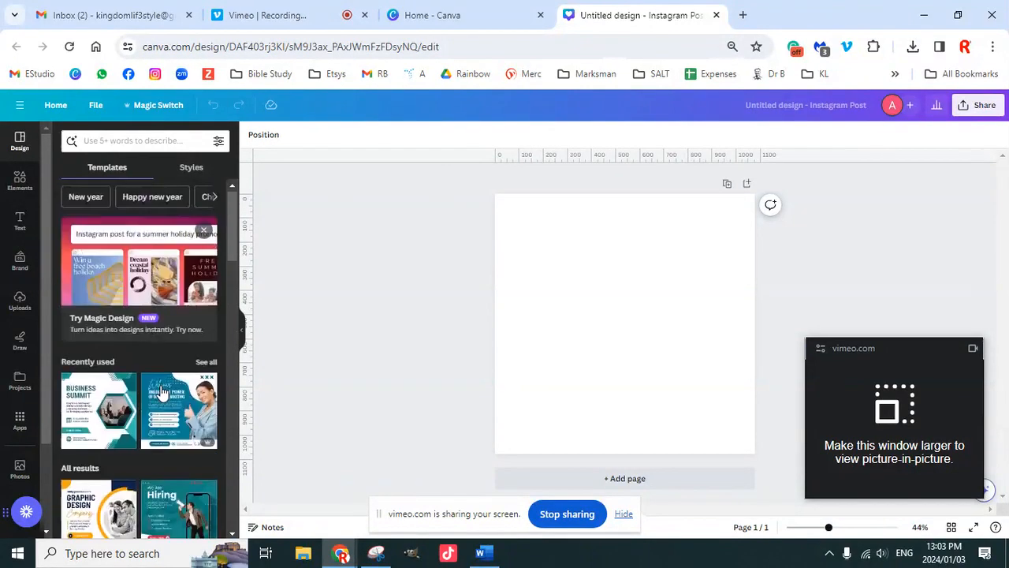
{"action": "scroll", "coordinate": [161, 352], "scroll_direction": "down", "scroll_amount": 3}
{"action": "scroll", "coordinate": [118, 300], "scroll_direction": "up", "scroll_amount": 1}
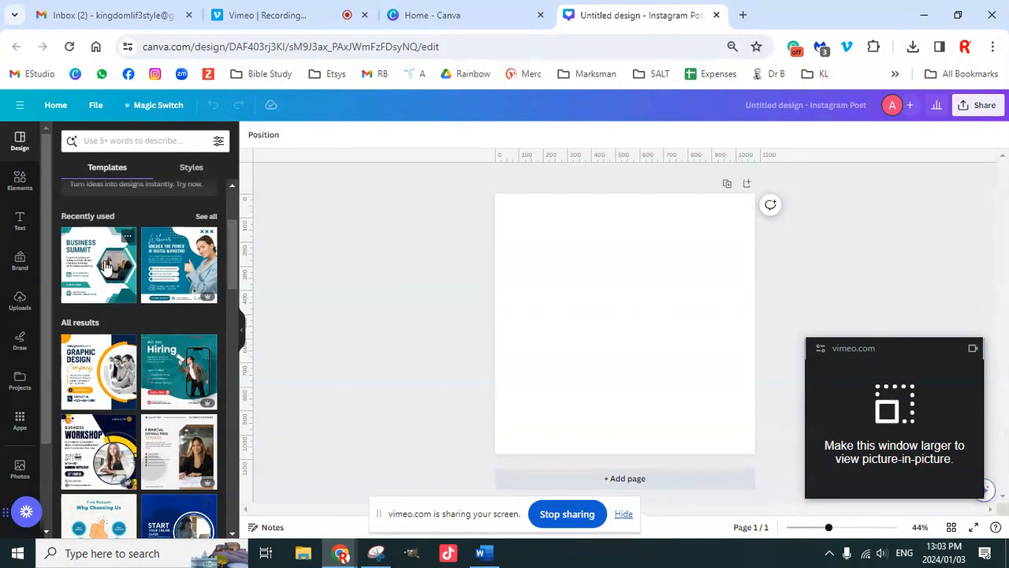
Apply the recently used green and white Business Summit template to the page and add a second page
{"action": "left_click", "coordinate": [105, 266]}
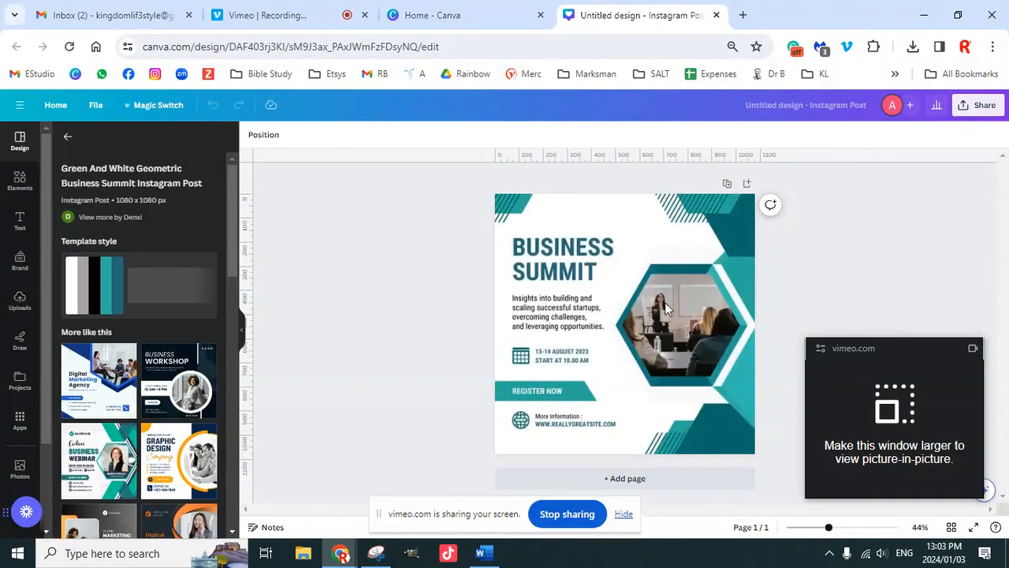
{"action": "left_click", "coordinate": [598, 370]}
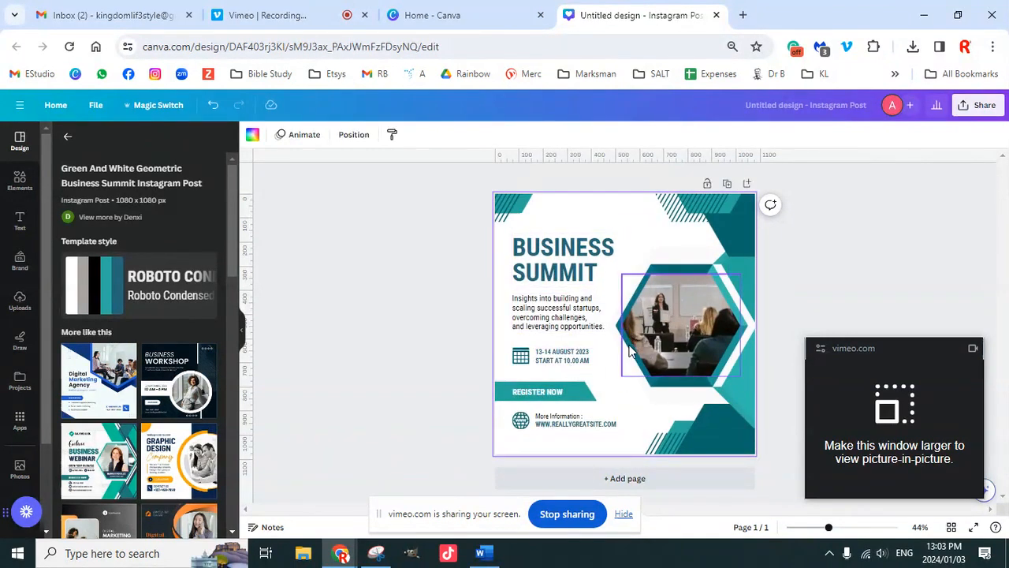
{"action": "left_click", "coordinate": [625, 479]}
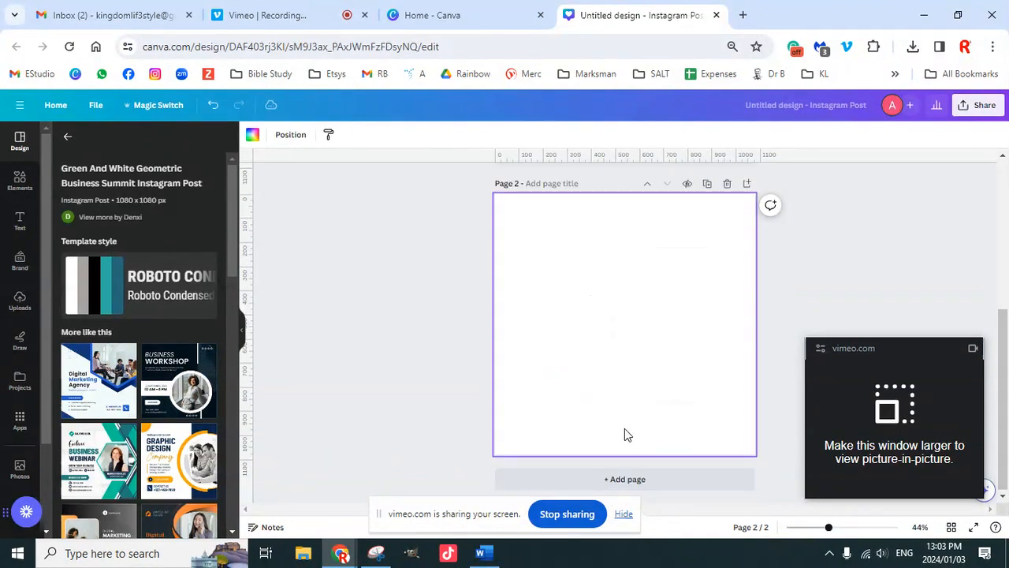
Look through the related templates, return to the full template list and apply the "Five Reason Why Choosing Us" template to page 2
{"action": "scroll", "coordinate": [168, 420], "scroll_direction": "down", "scroll_amount": 5}
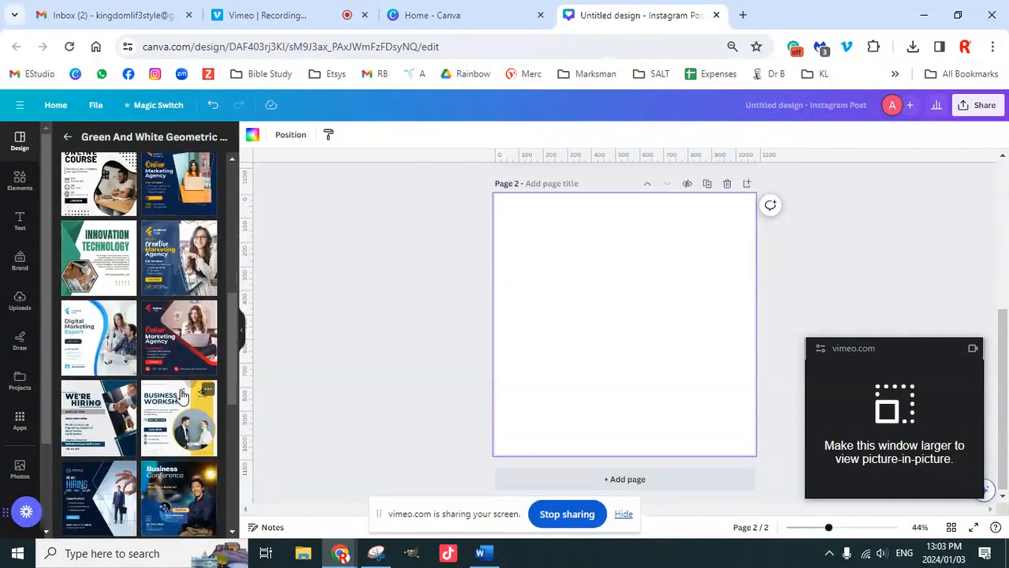
{"action": "scroll", "coordinate": [181, 391], "scroll_direction": "down", "scroll_amount": 8}
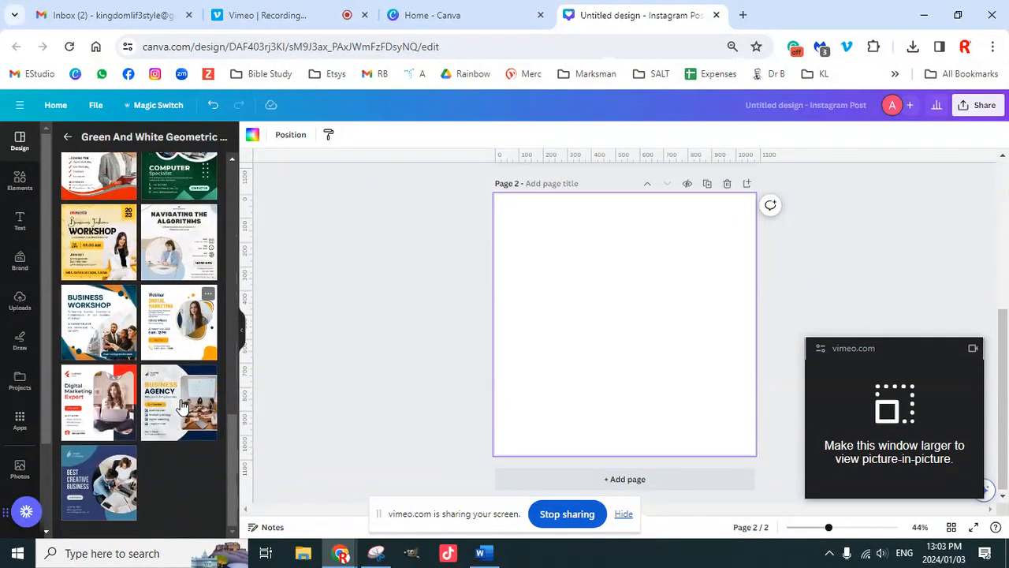
{"action": "scroll", "coordinate": [115, 250], "scroll_direction": "up", "scroll_amount": 4}
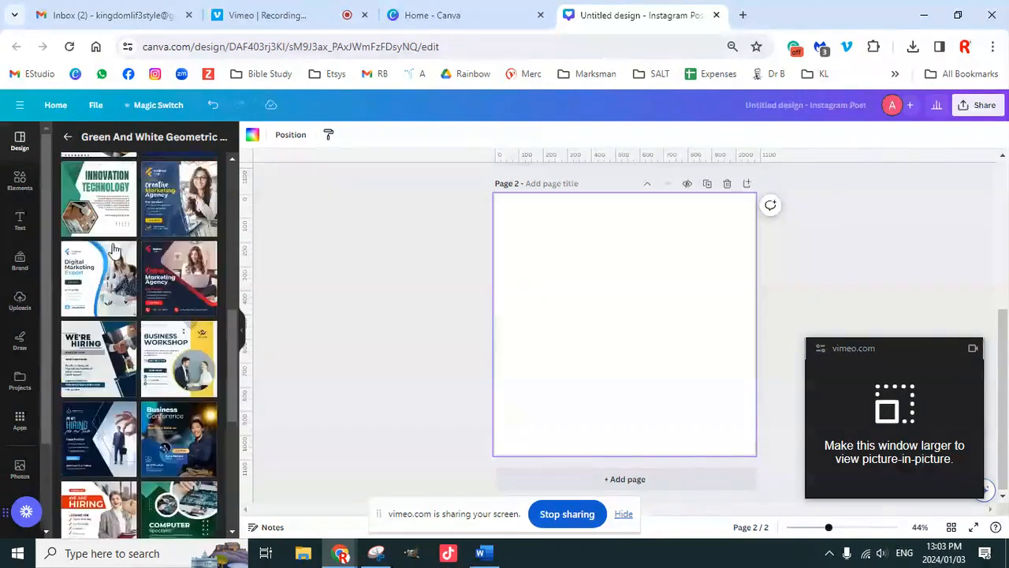
{"action": "left_click", "coordinate": [68, 136]}
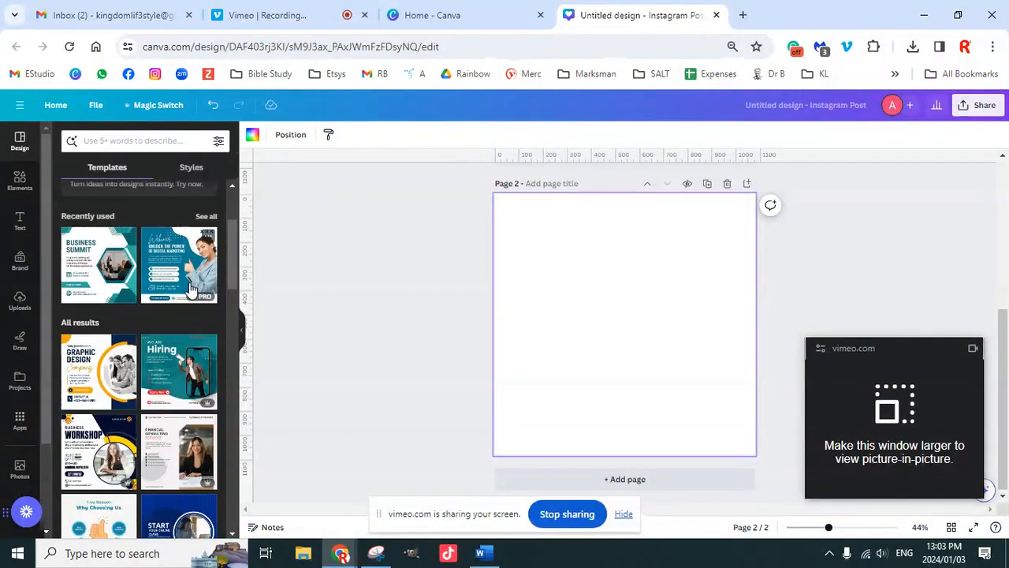
{"action": "mouse_move", "coordinate": [201, 296]}
{"action": "scroll", "coordinate": [189, 355], "scroll_direction": "down", "scroll_amount": 3}
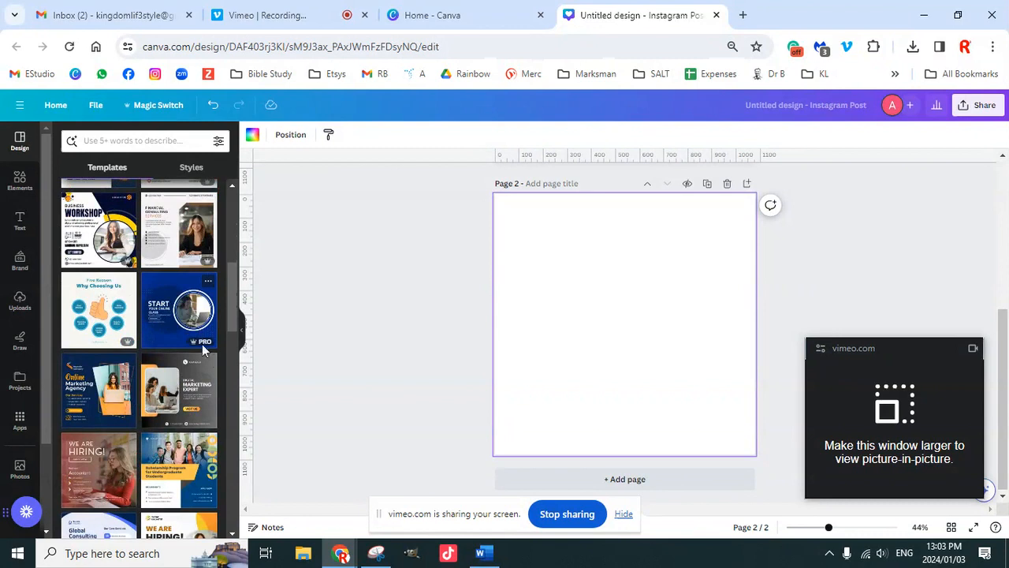
{"action": "left_click", "coordinate": [110, 316]}
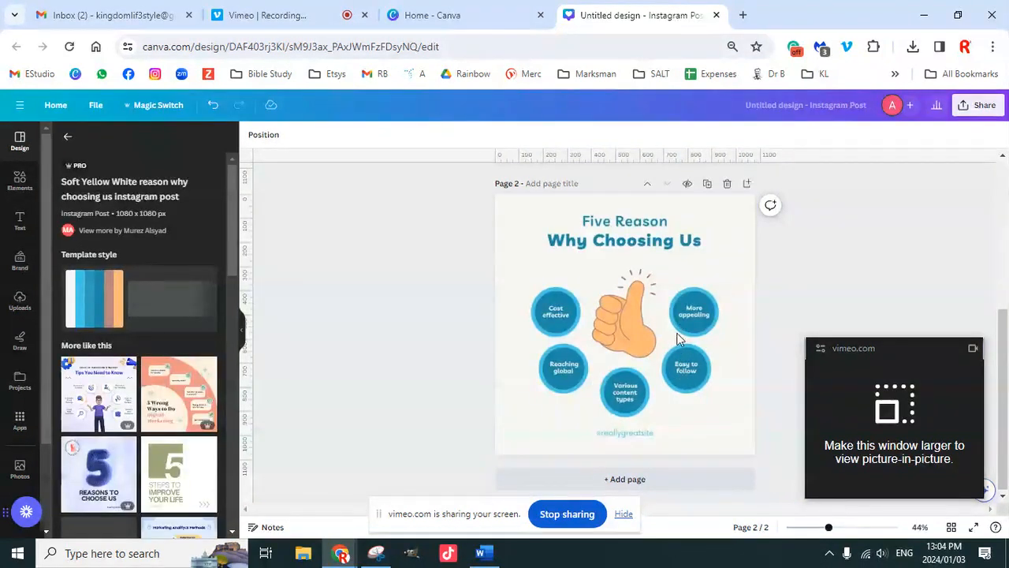
Review the templates similar to "Why Choosing Us", return to the template list and delete page 2
{"action": "scroll", "coordinate": [138, 426], "scroll_direction": "down", "scroll_amount": 10}
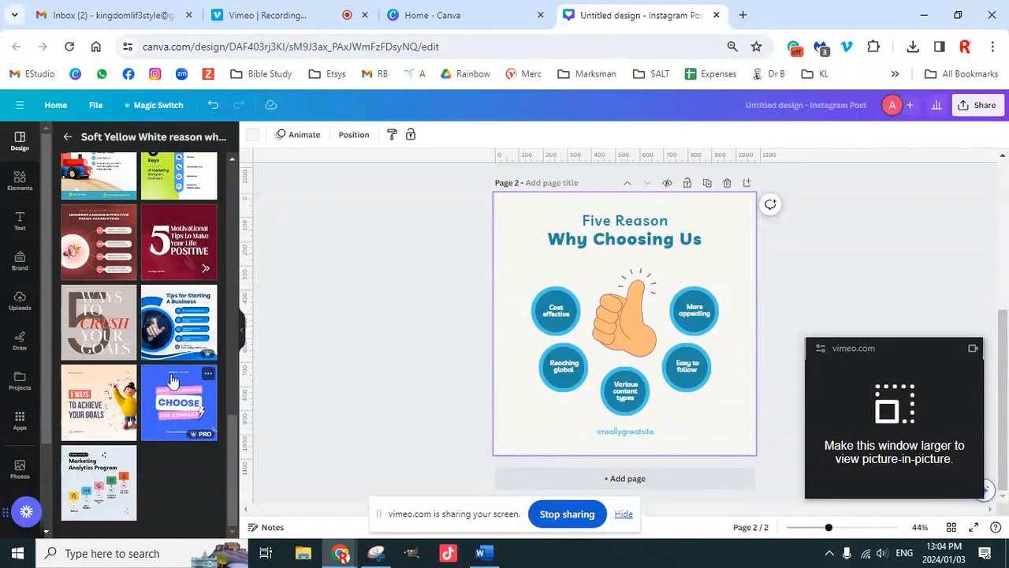
{"action": "scroll", "coordinate": [189, 340], "scroll_direction": "up", "scroll_amount": 10}
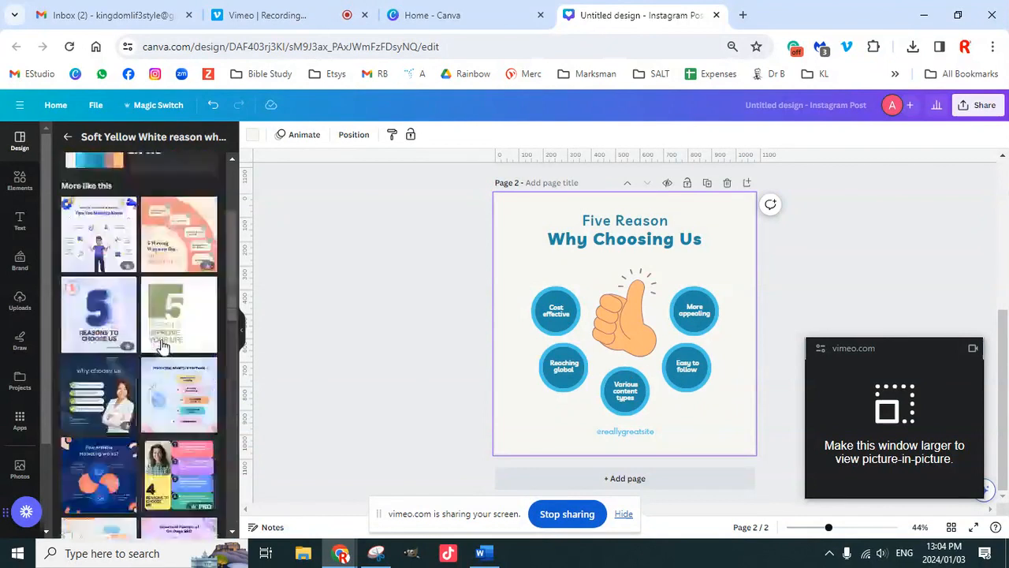
{"action": "scroll", "coordinate": [651, 354], "scroll_direction": "up", "scroll_amount": 4}
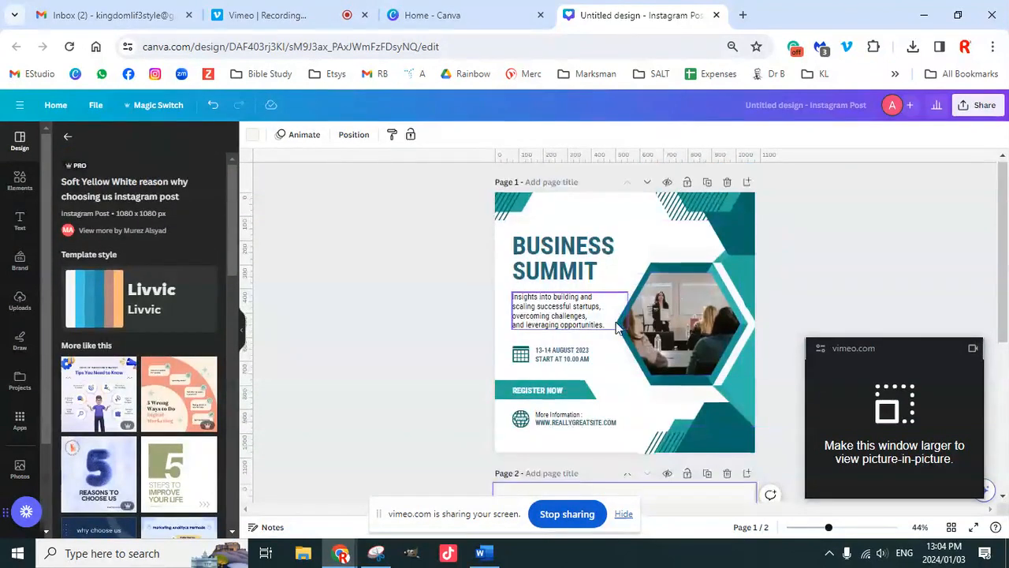
{"action": "scroll", "coordinate": [572, 324], "scroll_direction": "down", "scroll_amount": 4}
{"action": "left_click", "coordinate": [68, 141]}
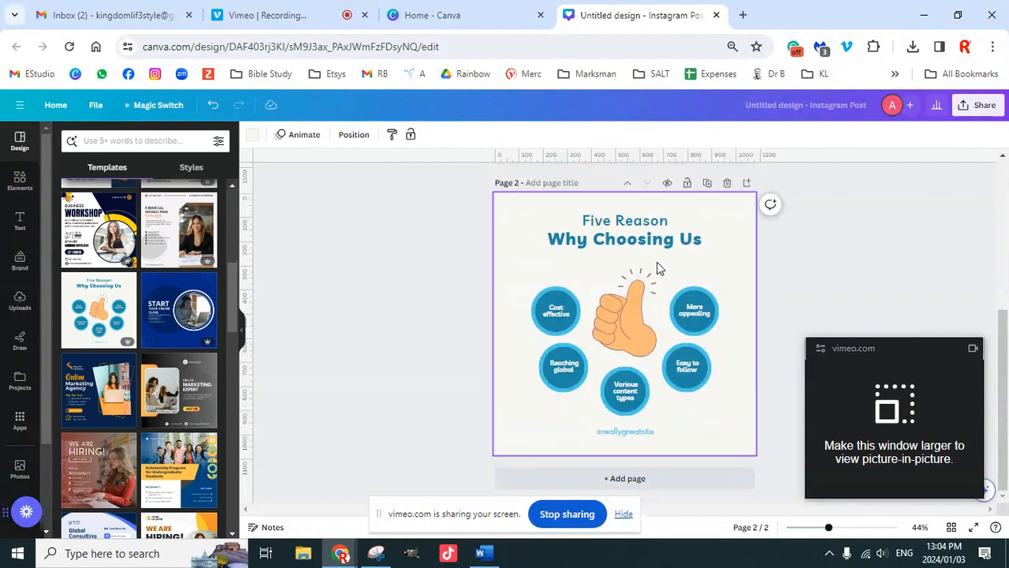
{"action": "left_click", "coordinate": [727, 183]}
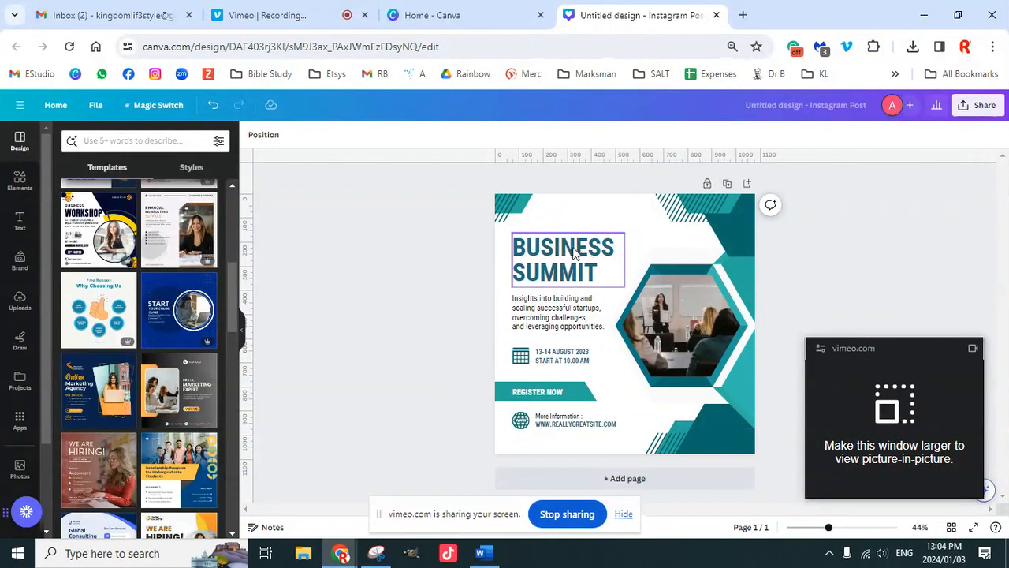
{"action": "left_click_drag", "start_coordinate": [442, 163], "coordinate": [552, 229]}
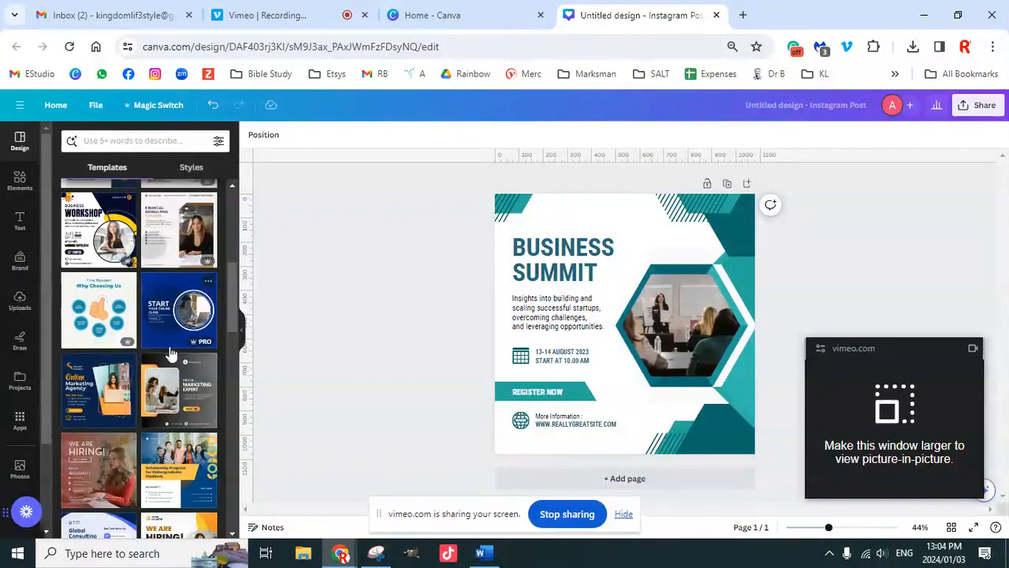
Search the templates for "free" and apply the brown "Buy 1 Get 1 Free" promotion template to the page
{"action": "scroll", "coordinate": [156, 361], "scroll_direction": "up", "scroll_amount": 5}
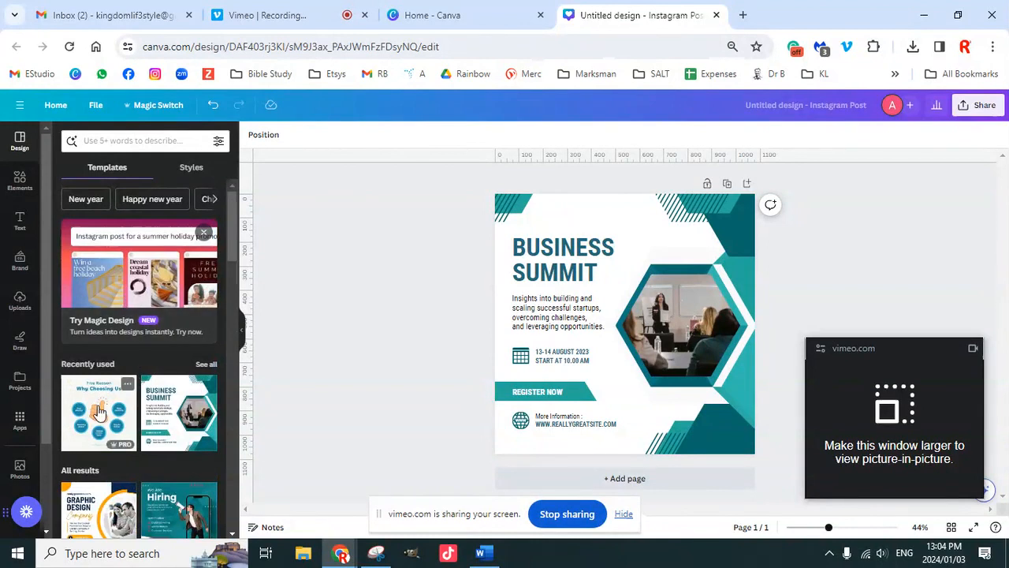
{"action": "left_click", "coordinate": [158, 145]}
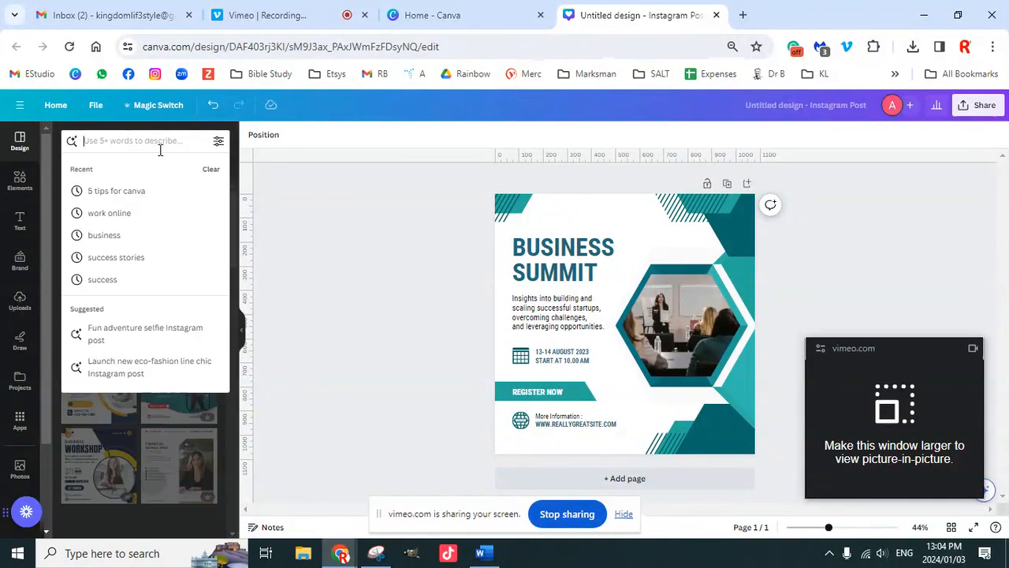
{"action": "type", "text": "free"}
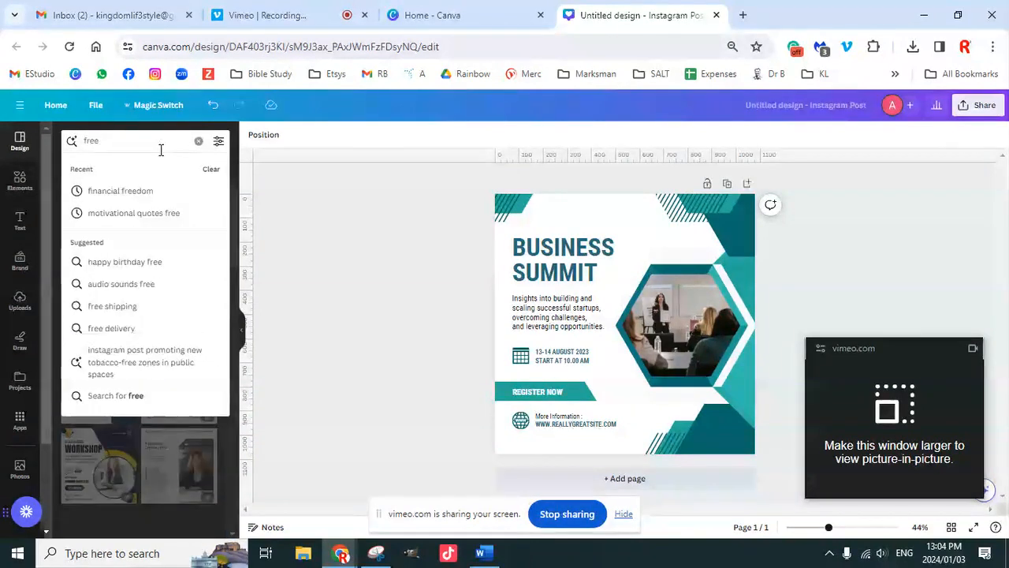
{"action": "key", "text": "Return"}
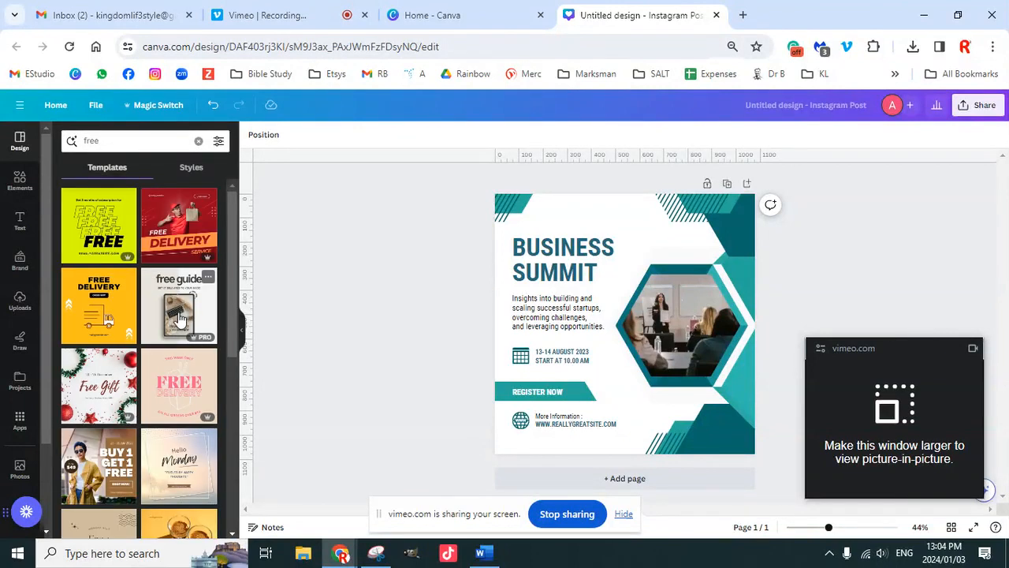
{"action": "scroll", "coordinate": [180, 371], "scroll_direction": "down", "scroll_amount": 1}
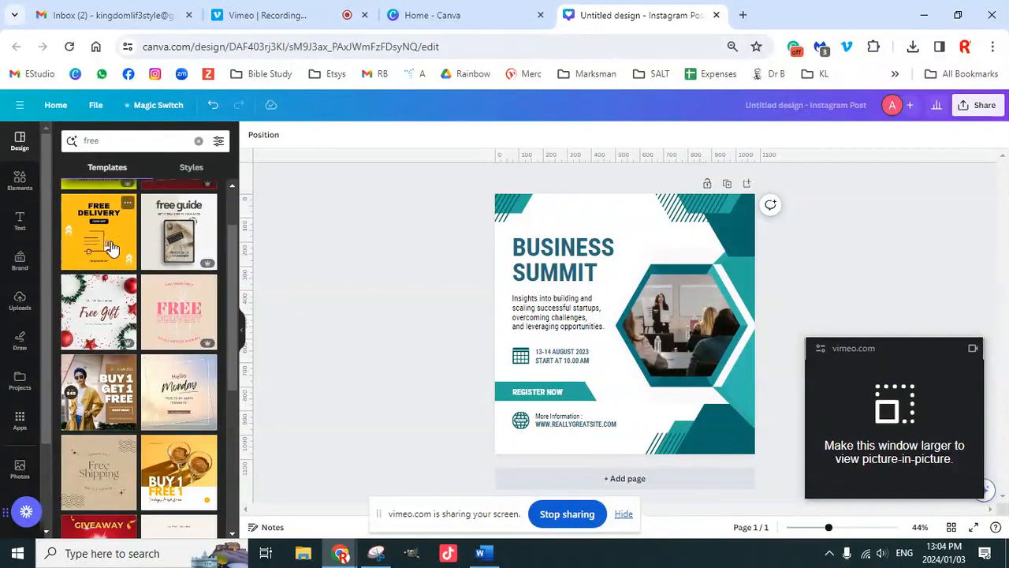
{"action": "scroll", "coordinate": [180, 367], "scroll_direction": "down", "scroll_amount": 2}
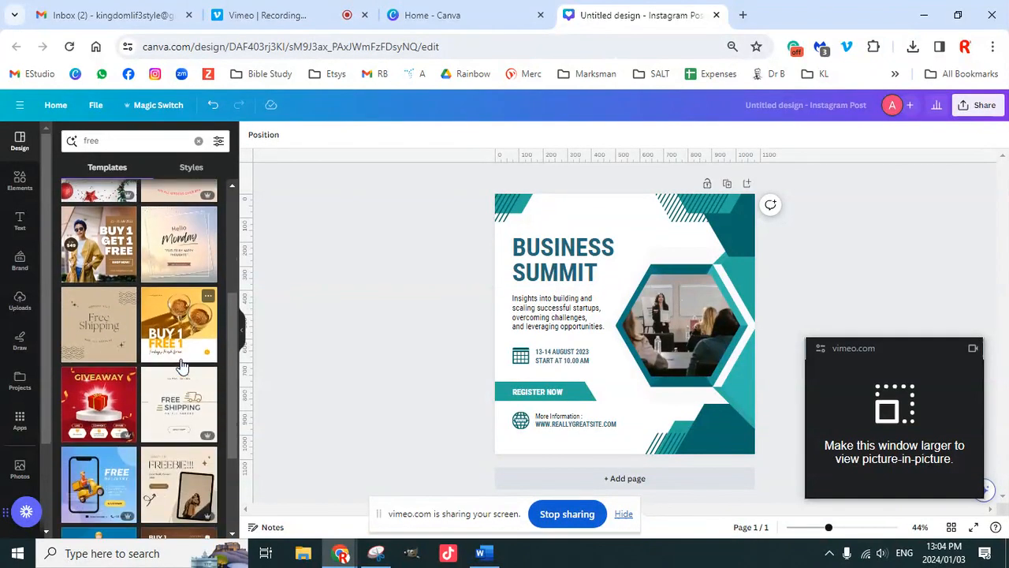
{"action": "left_click", "coordinate": [102, 251]}
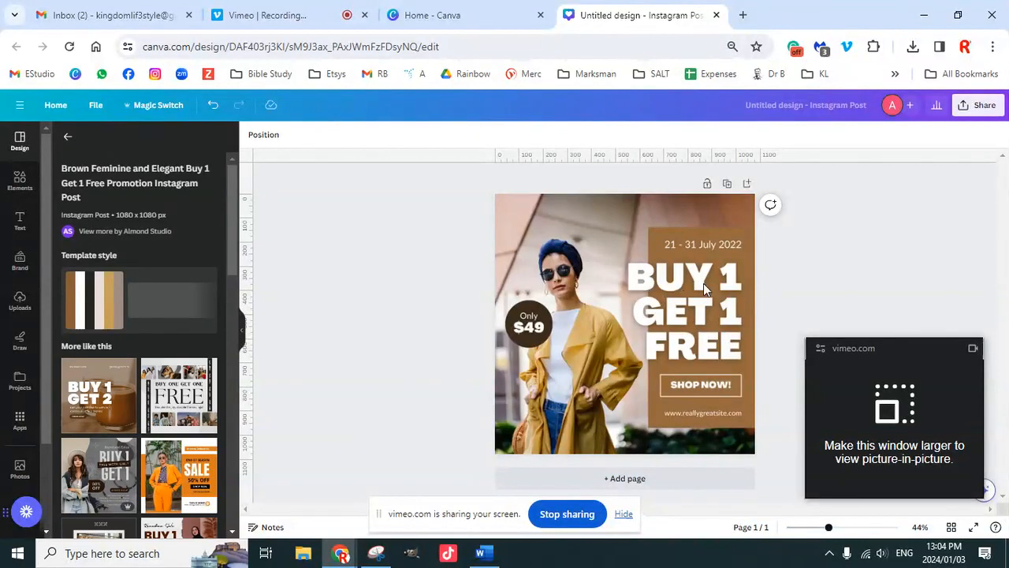
Add a blank second page and detach the woman's photo from the background of page 1
{"action": "left_click", "coordinate": [633, 359]}
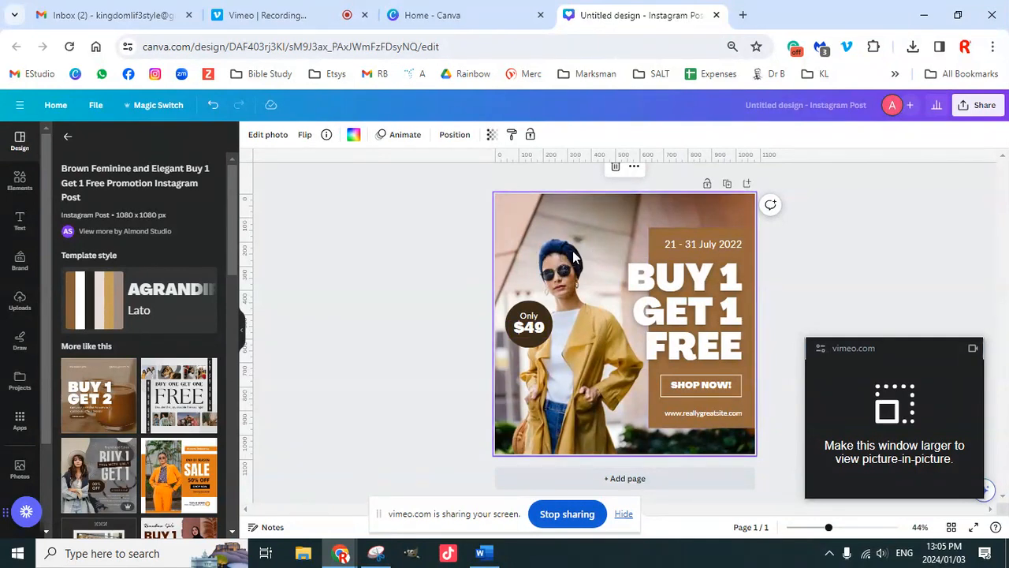
{"action": "left_click", "coordinate": [637, 479]}
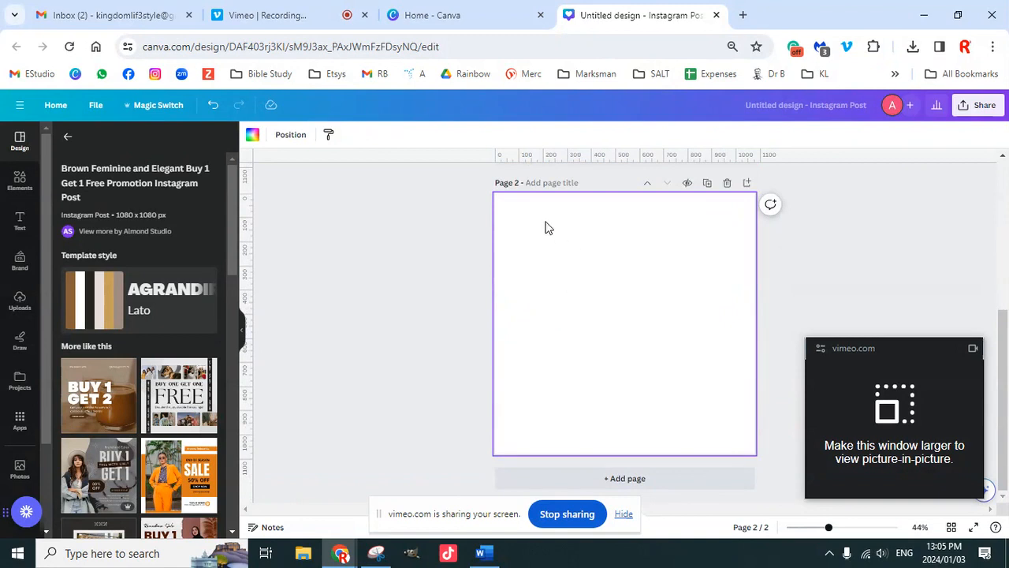
{"action": "scroll", "coordinate": [669, 340], "scroll_direction": "up", "scroll_amount": 3}
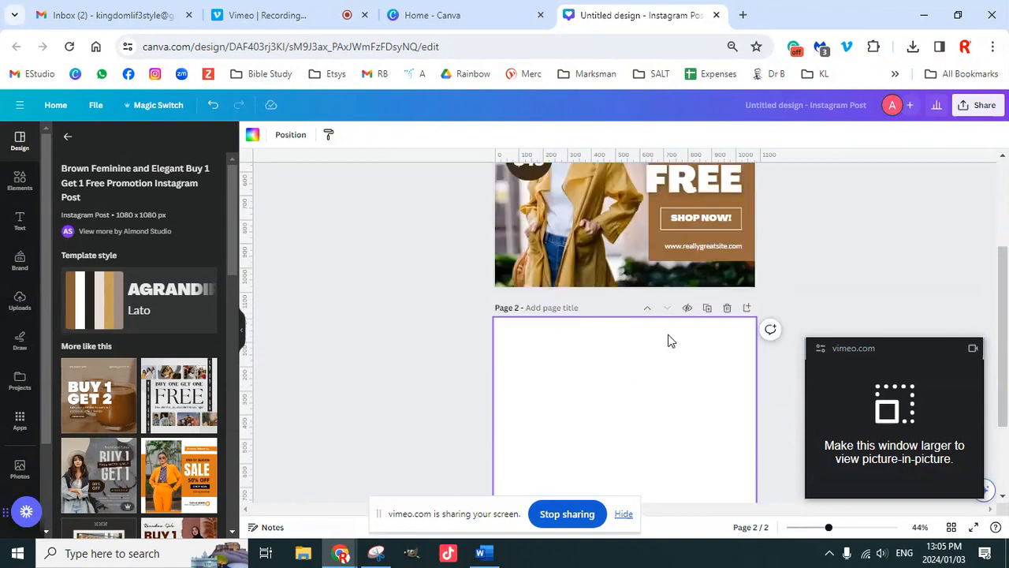
{"action": "right_click", "coordinate": [563, 257]}
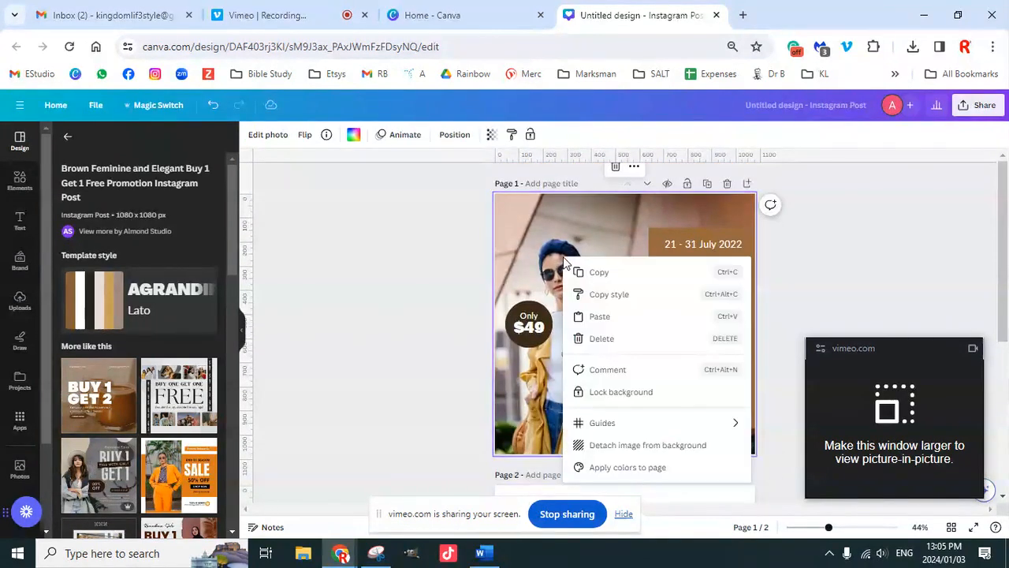
{"action": "left_click", "coordinate": [625, 445]}
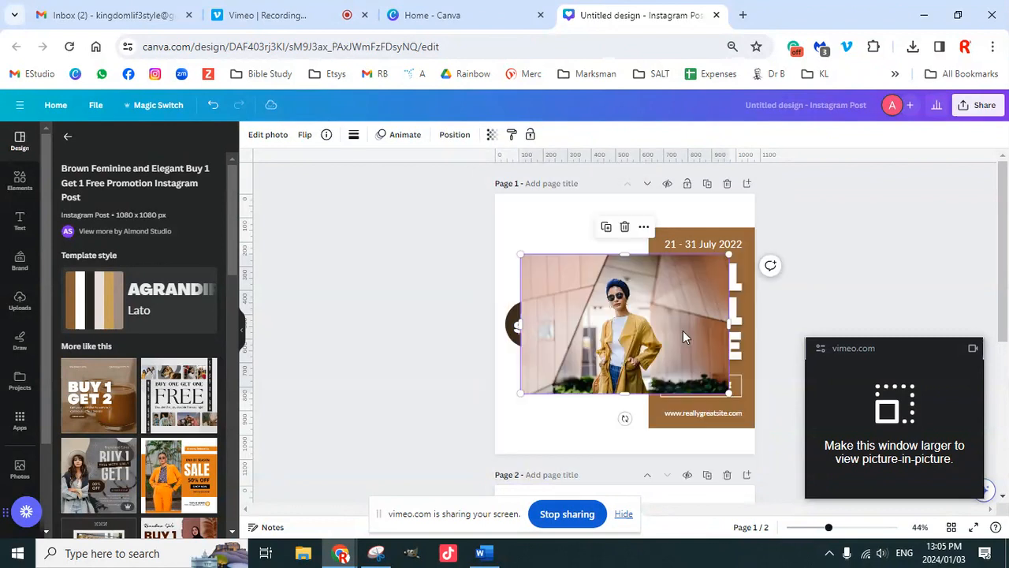
Move the detached photo from page 1 onto the upper part of blank page 2
{"action": "scroll", "coordinate": [683, 289], "scroll_direction": "down", "scroll_amount": 2}
{"action": "left_click_drag", "start_coordinate": [598, 208], "coordinate": [592, 457]}
{"action": "scroll", "coordinate": [814, 276], "scroll_direction": "down", "scroll_amount": 3}
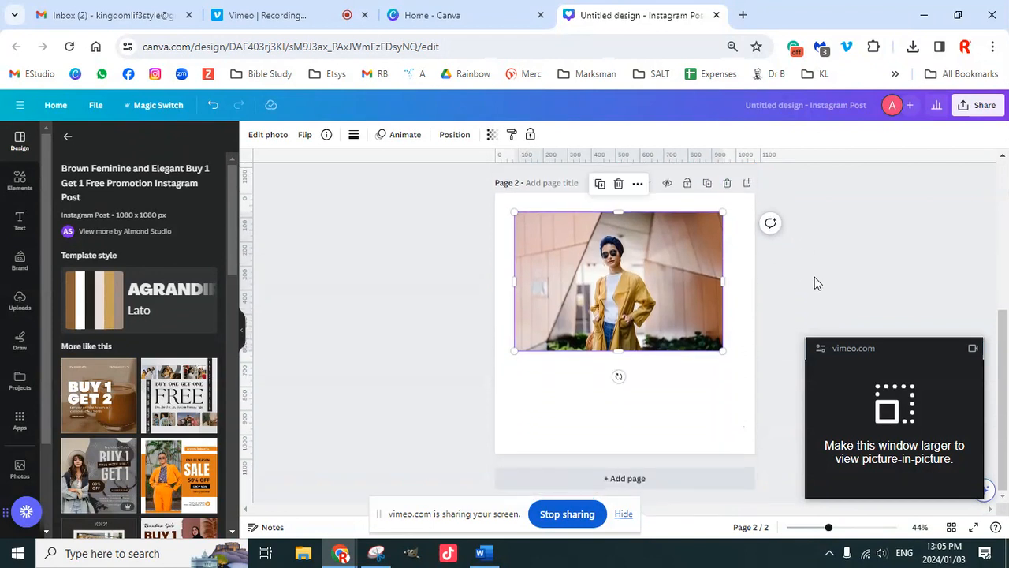
Set the woman's photo as the background of page 2 and compare it with page 1
{"action": "right_click", "coordinate": [642, 291]}
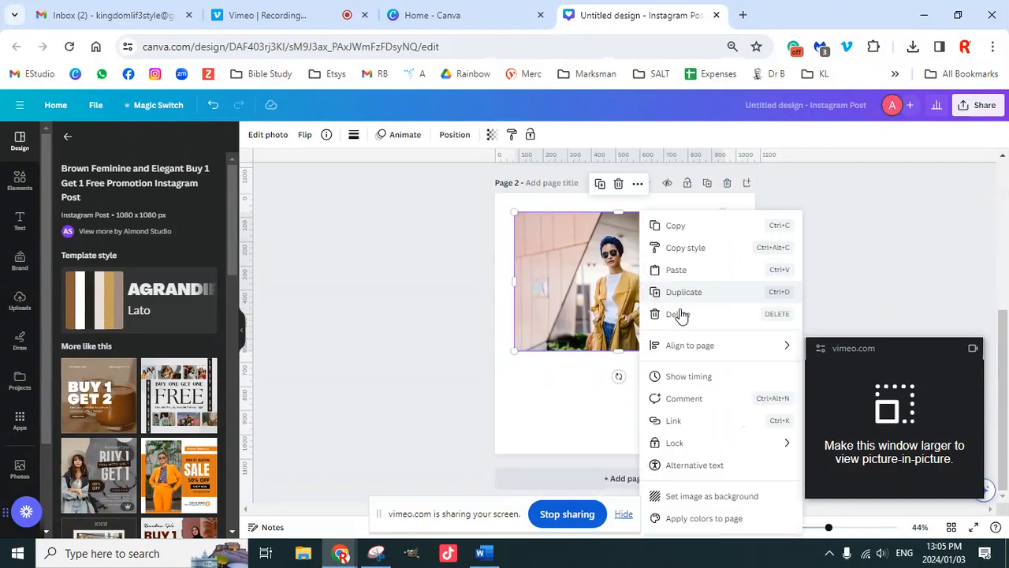
{"action": "left_click", "coordinate": [716, 495]}
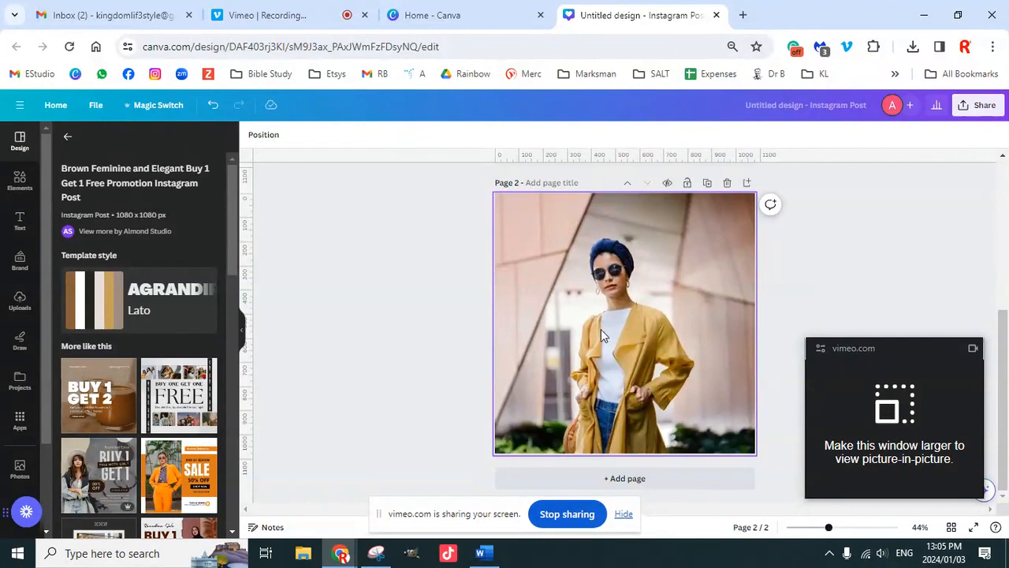
{"action": "scroll", "coordinate": [651, 325], "scroll_direction": "up", "scroll_amount": 4}
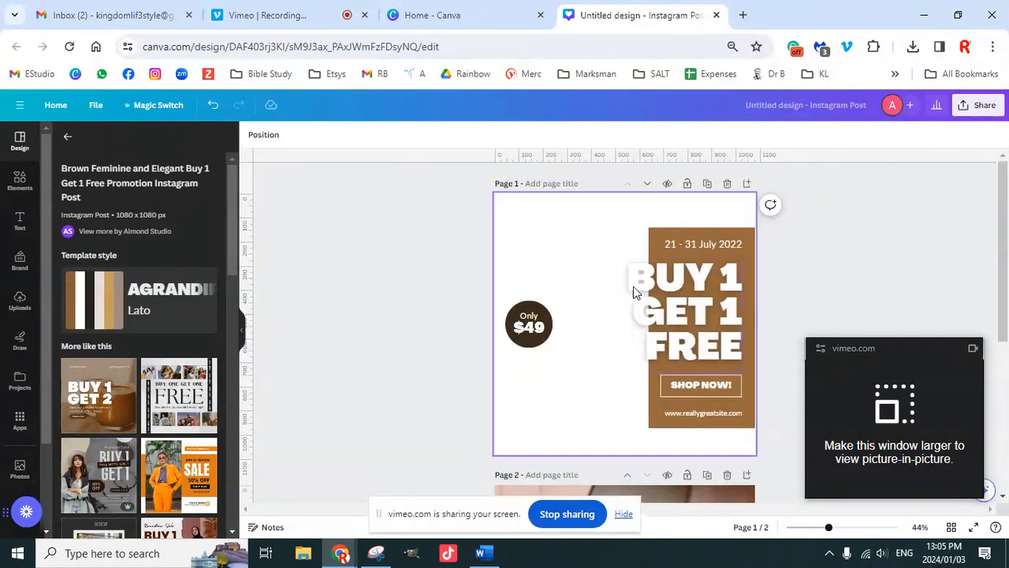
{"action": "left_click", "coordinate": [581, 308]}
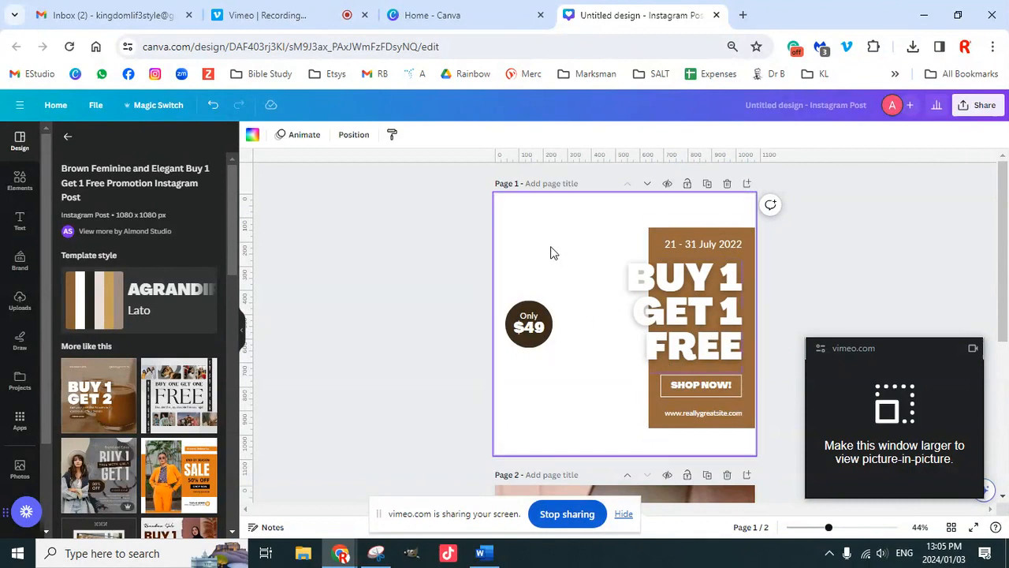
{"action": "scroll", "coordinate": [579, 322], "scroll_direction": "down", "scroll_amount": 4}
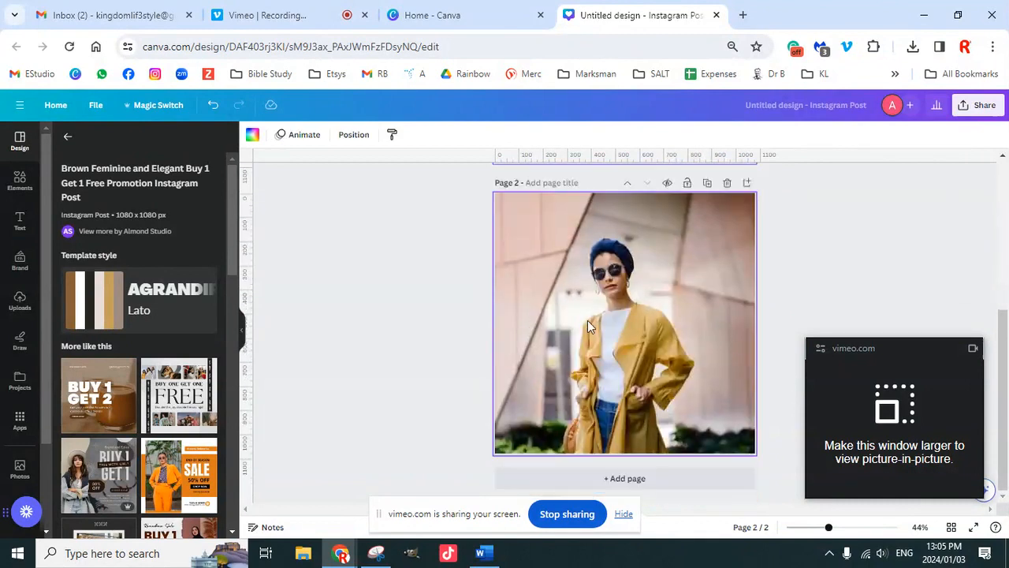
Detach the woman's photo from the background of page 2 and move it back onto page 1
{"action": "right_click", "coordinate": [606, 313]}
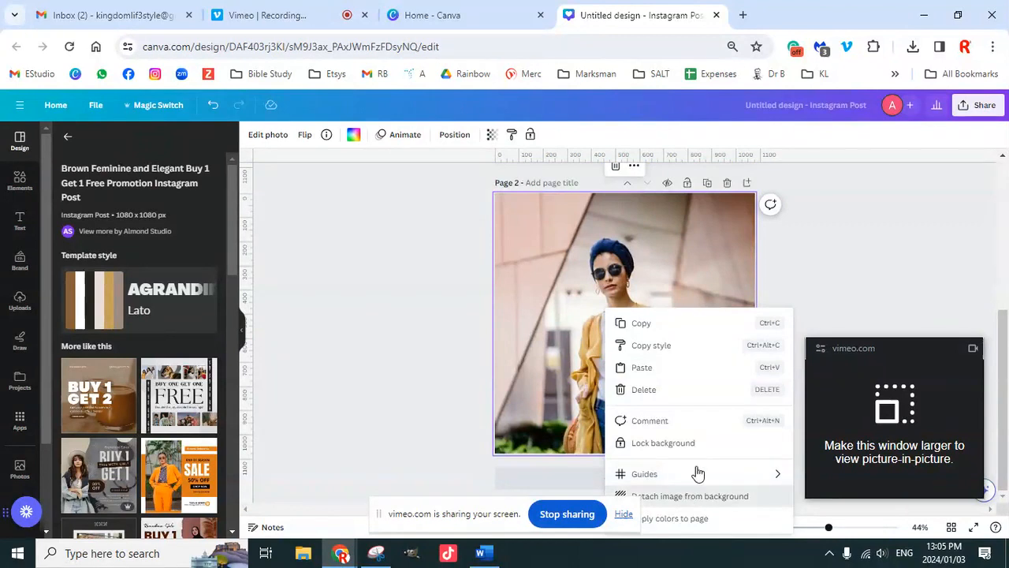
{"action": "left_click", "coordinate": [683, 495]}
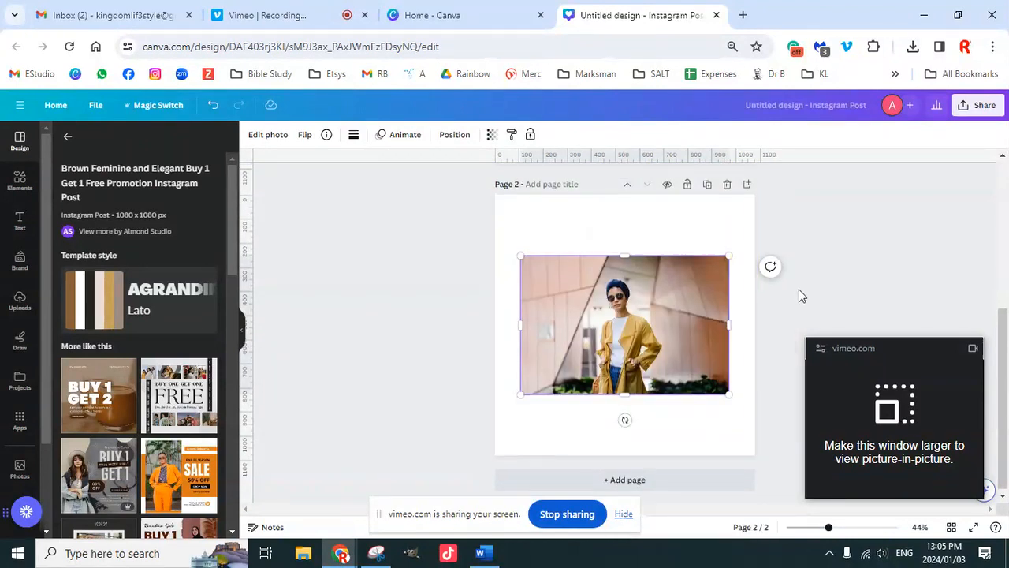
{"action": "scroll", "coordinate": [797, 292], "scroll_direction": "up", "scroll_amount": 2}
{"action": "left_click_drag", "start_coordinate": [691, 438], "coordinate": [625, 182]}
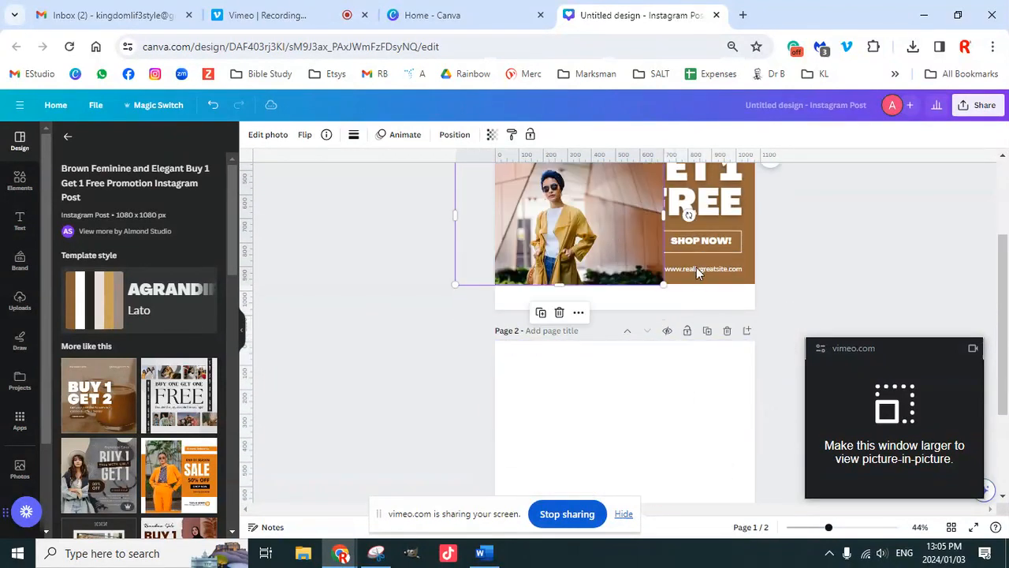
Set the woman's photo as the background of page 1, waiting for the page to respond
{"action": "scroll", "coordinate": [702, 324], "scroll_direction": "up", "scroll_amount": 2}
{"action": "right_click", "coordinate": [592, 350]}
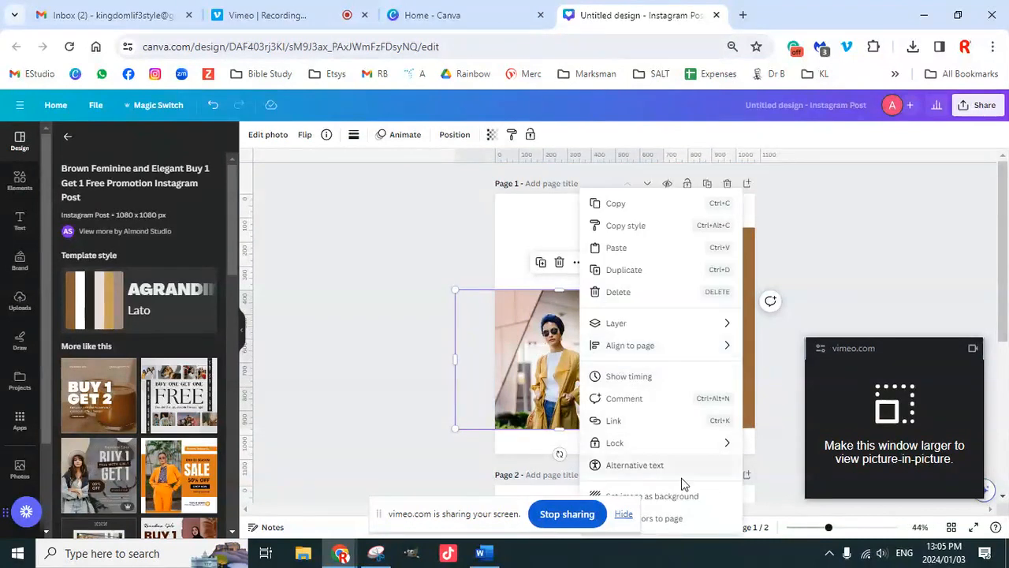
{"action": "left_click", "coordinate": [682, 493]}
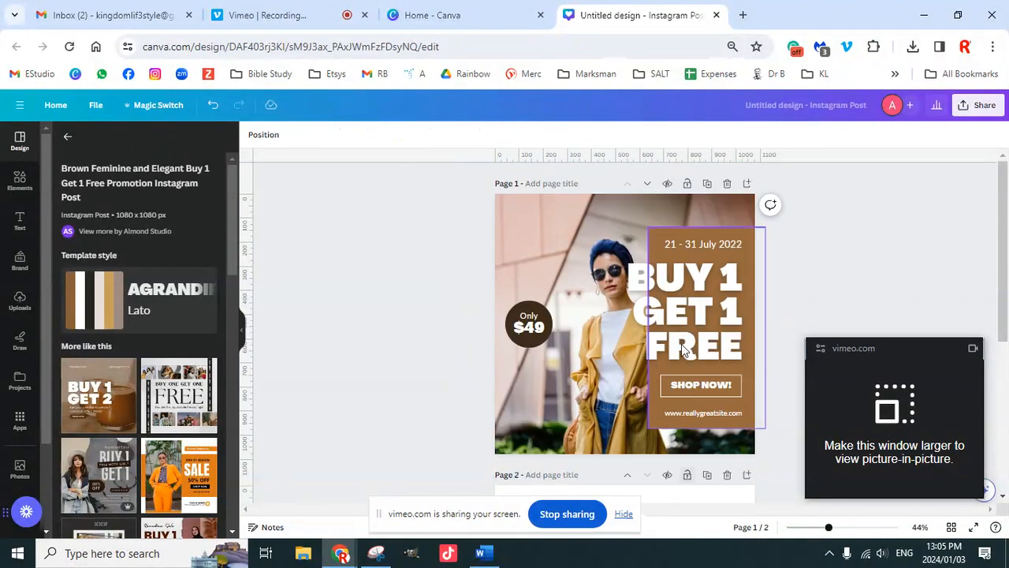
{"action": "left_click", "coordinate": [584, 254]}
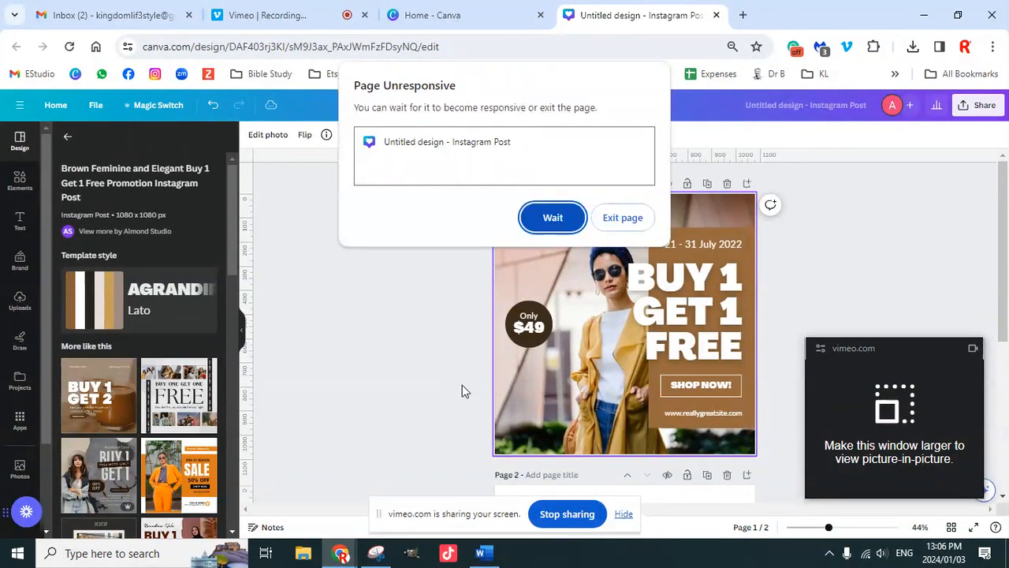
{"action": "left_click", "coordinate": [555, 222]}
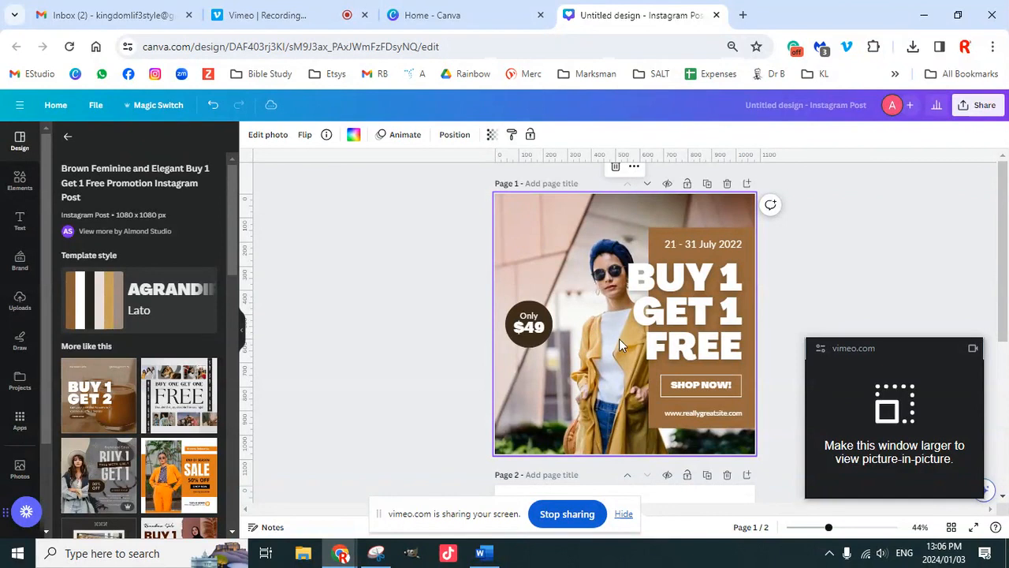
Reposition the background photo on page 1 so the woman stands farther left of the headline
{"action": "scroll", "coordinate": [619, 331], "scroll_direction": "down", "scroll_amount": 4}
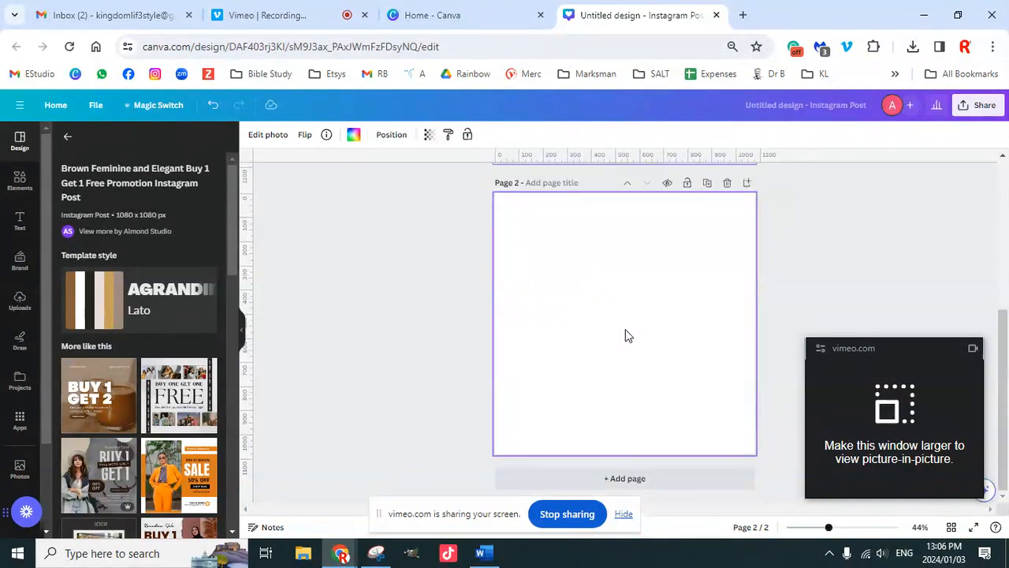
{"action": "scroll", "coordinate": [644, 350], "scroll_direction": "up", "scroll_amount": 4}
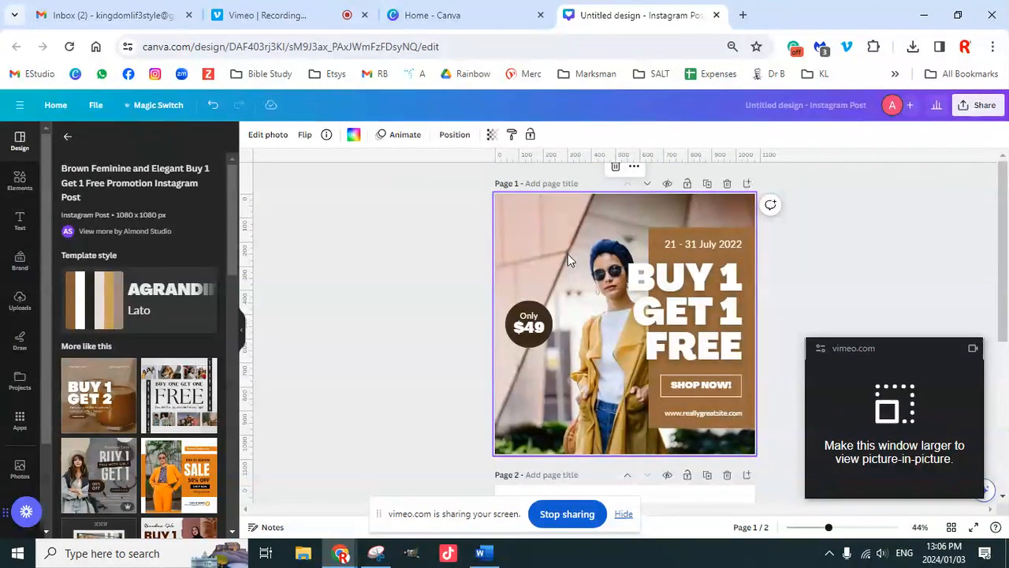
{"action": "double_click", "coordinate": [575, 362]}
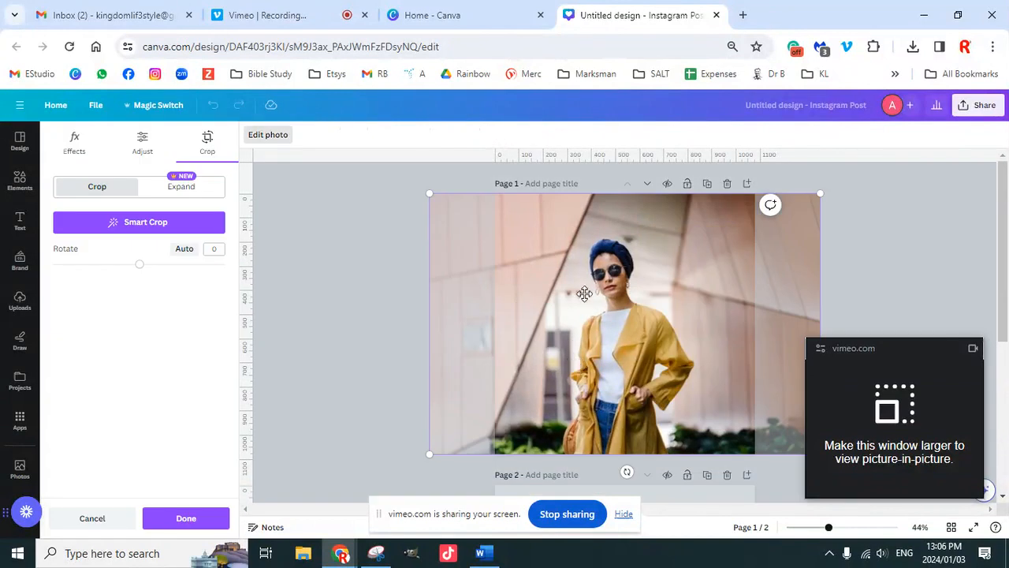
{"action": "left_click_drag", "start_coordinate": [582, 290], "coordinate": [523, 286]}
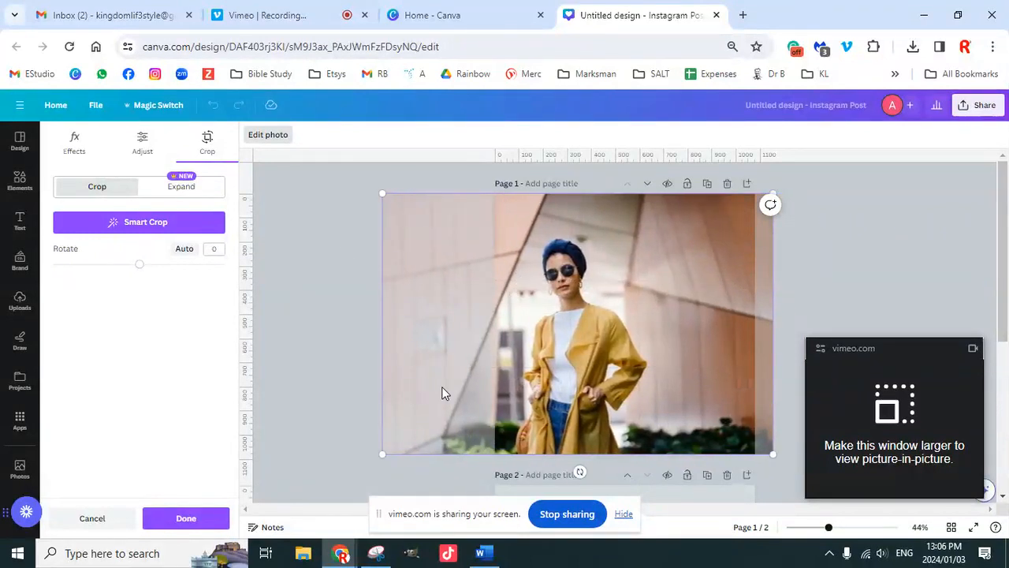
{"action": "left_click", "coordinate": [452, 311]}
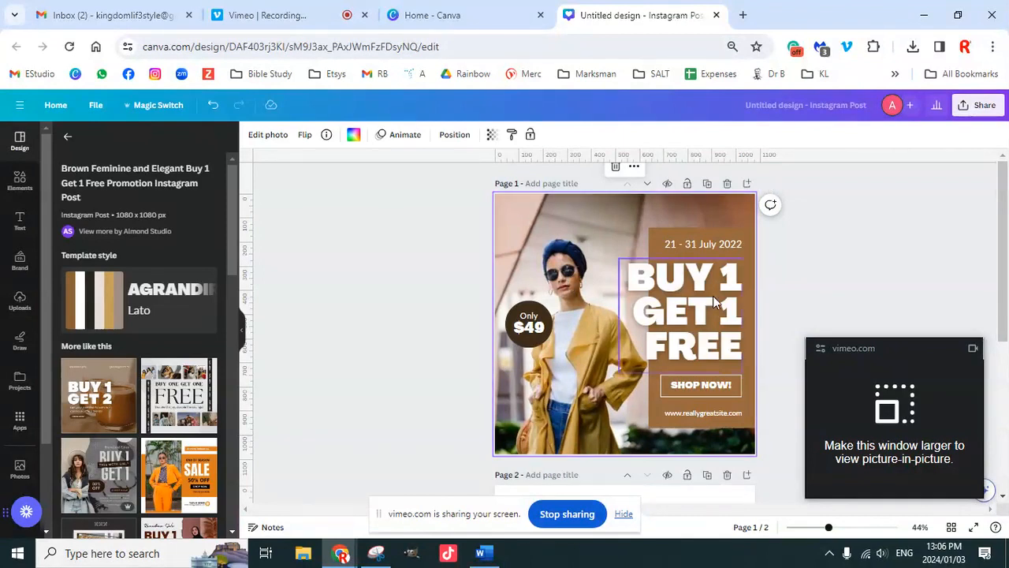
{"action": "scroll", "coordinate": [836, 335], "scroll_direction": "down", "scroll_amount": 4}
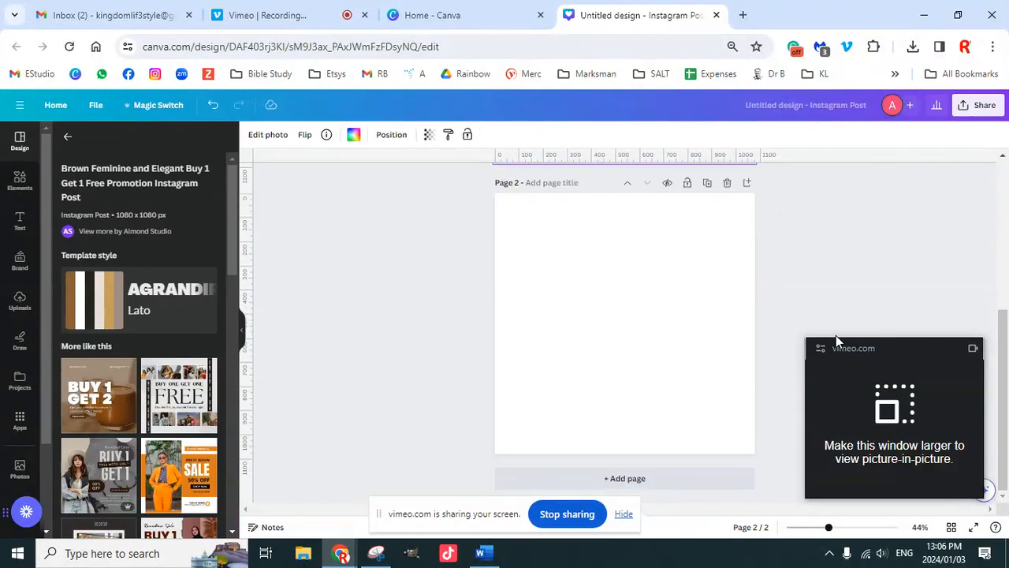
{"action": "scroll", "coordinate": [704, 354], "scroll_direction": "up", "scroll_amount": 4}
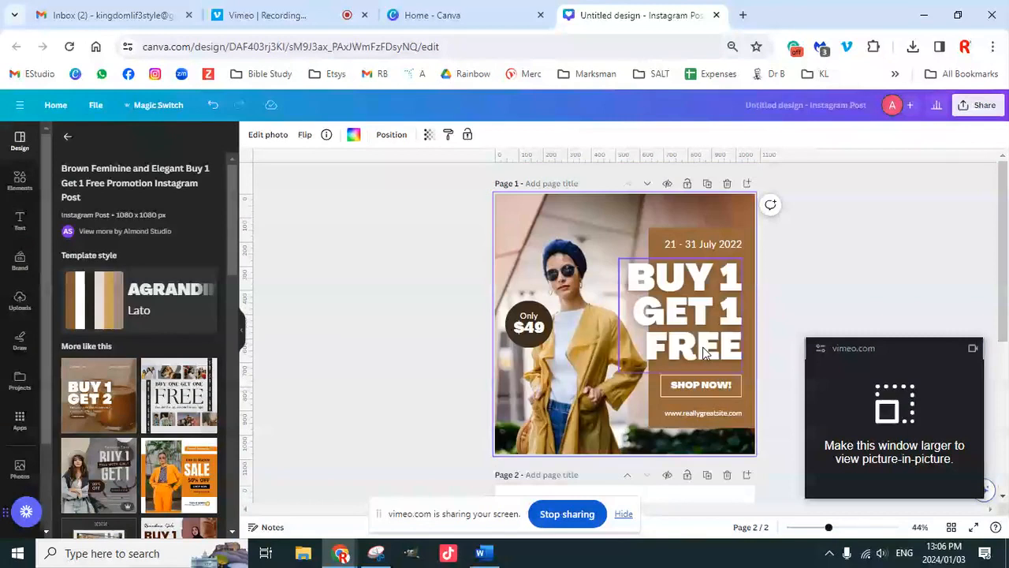
{"action": "scroll", "coordinate": [704, 354], "scroll_direction": "down", "scroll_amount": 4}
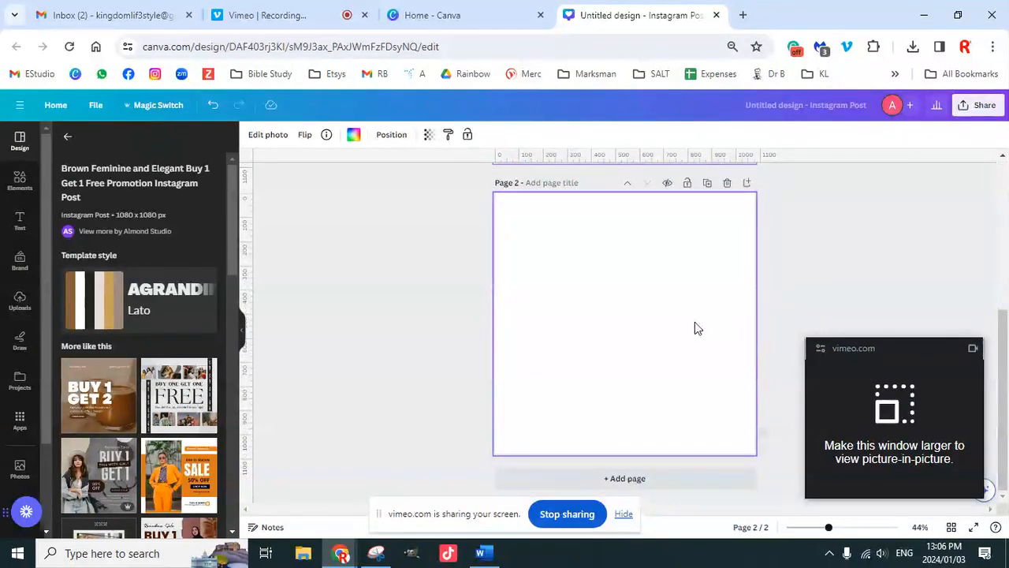
{"action": "scroll", "coordinate": [678, 322], "scroll_direction": "up", "scroll_amount": 4}
{"action": "left_click", "coordinate": [590, 281]}
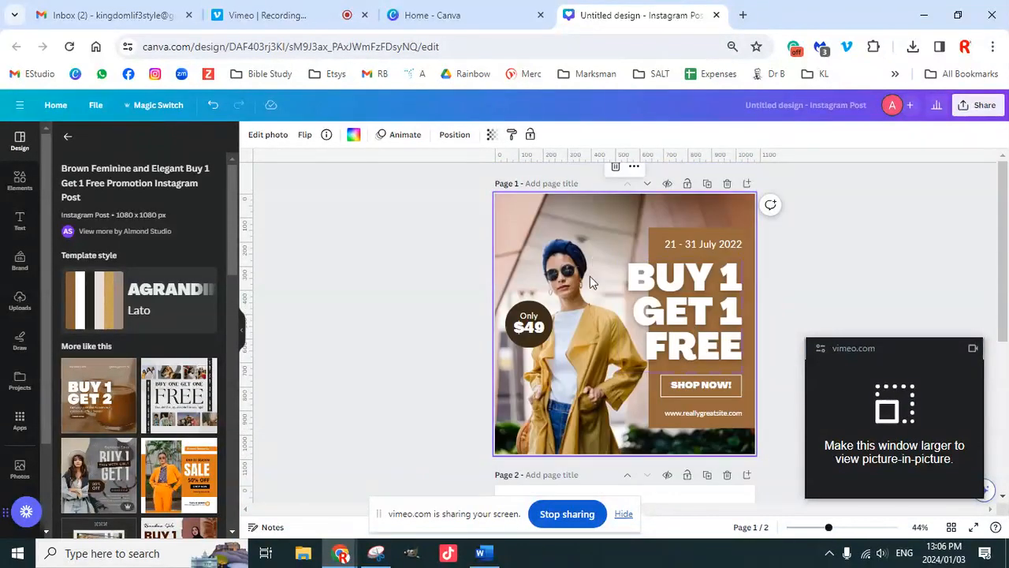
{"action": "right_click", "coordinate": [579, 262]}
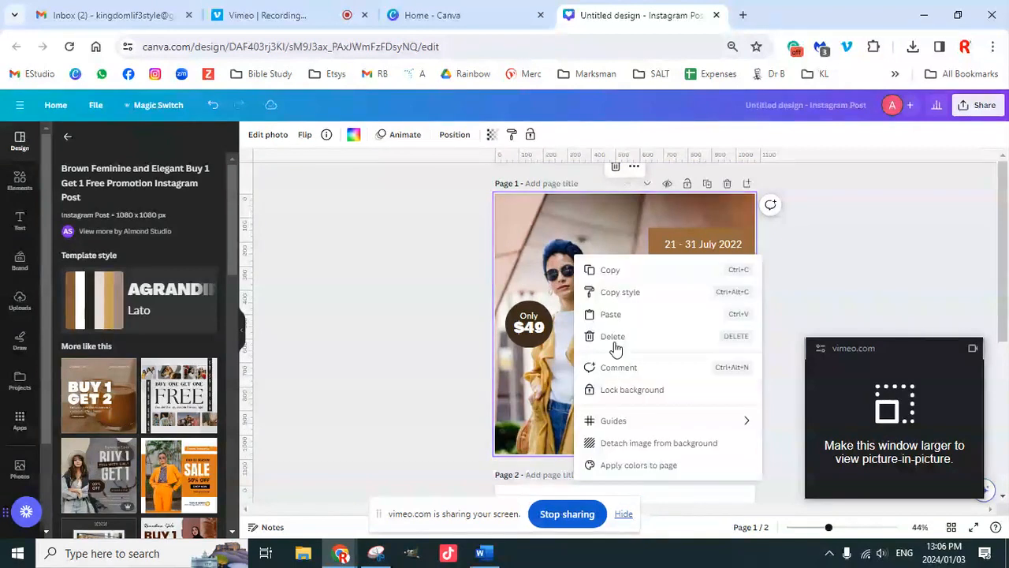
{"action": "left_click", "coordinate": [534, 338]}
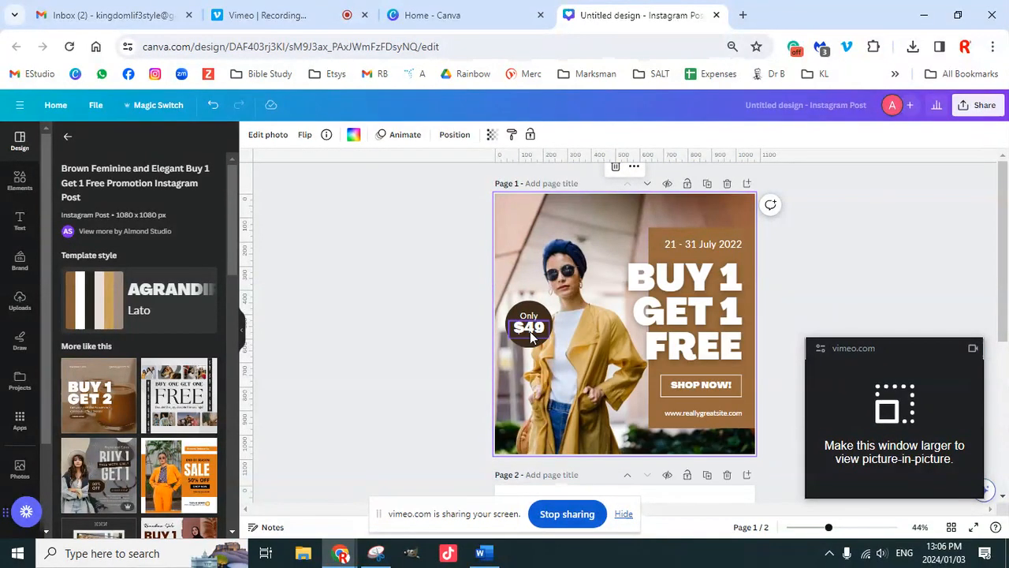
Select the price, headline, date and "Shop Now!" text elements on page 1 one after another to inspect them
{"action": "left_click", "coordinate": [542, 330]}
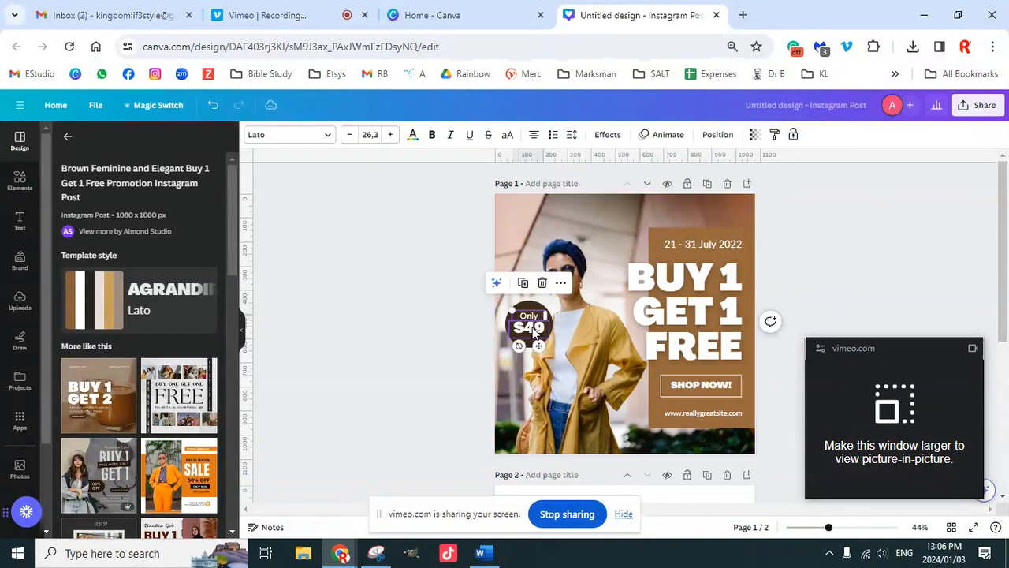
{"action": "left_click", "coordinate": [539, 332]}
{"action": "left_click", "coordinate": [688, 282]}
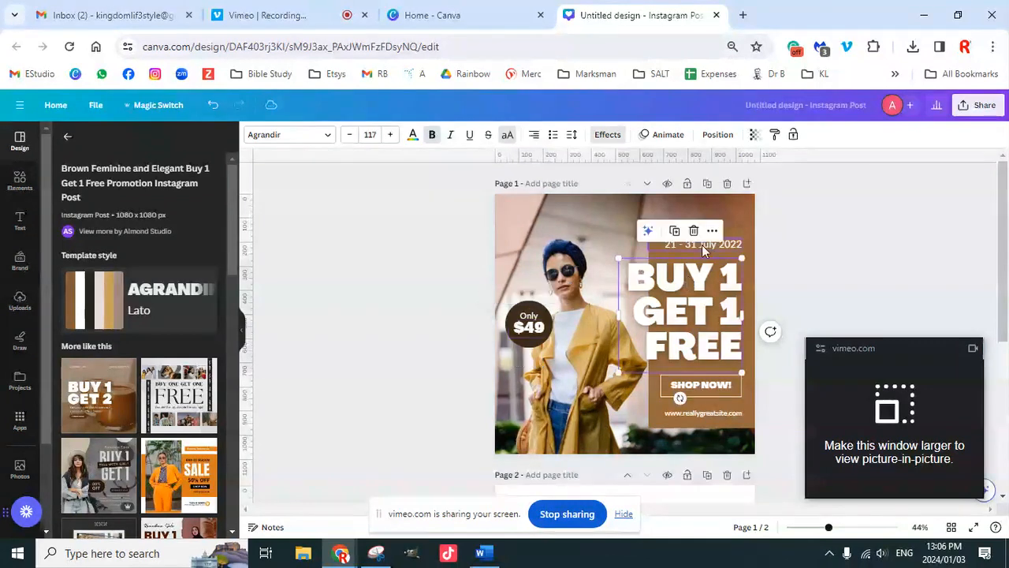
{"action": "left_click", "coordinate": [713, 244]}
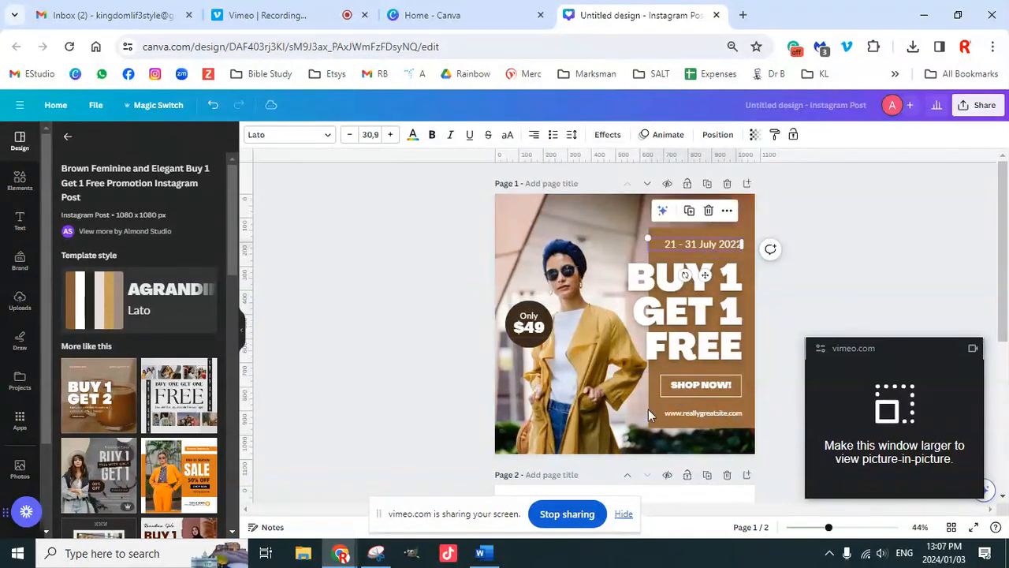
{"action": "left_click", "coordinate": [696, 386]}
{"action": "left_click", "coordinate": [547, 328]}
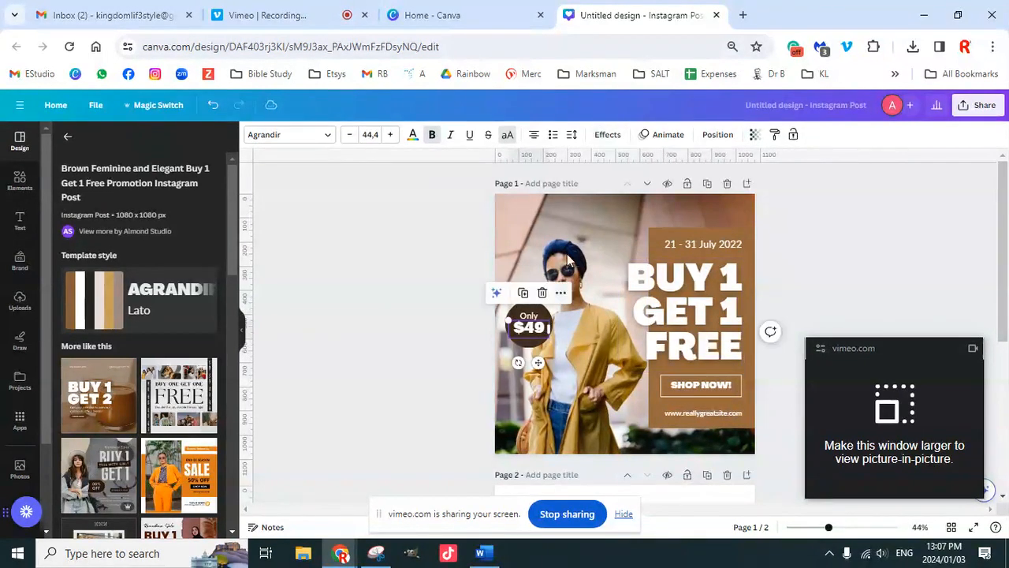
Detach the woman's photo from the background of page 1 and delete it
{"action": "left_click", "coordinate": [528, 221]}
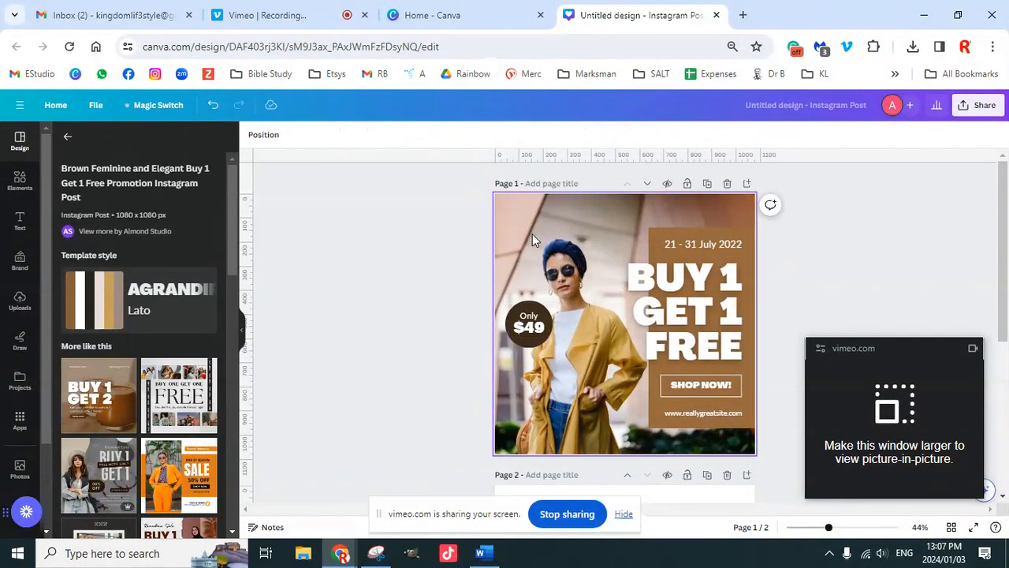
{"action": "right_click", "coordinate": [532, 233]}
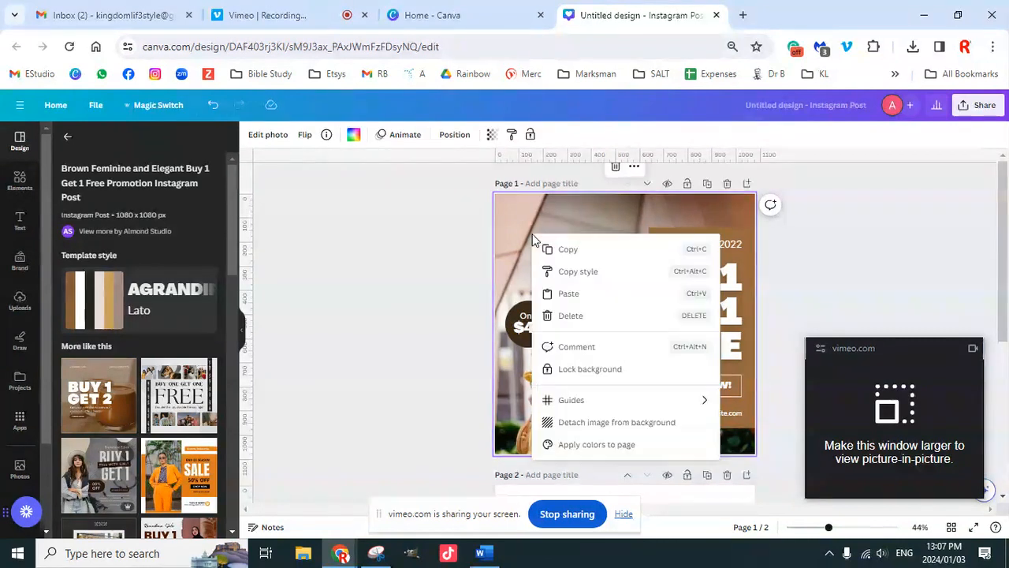
{"action": "left_click", "coordinate": [613, 426]}
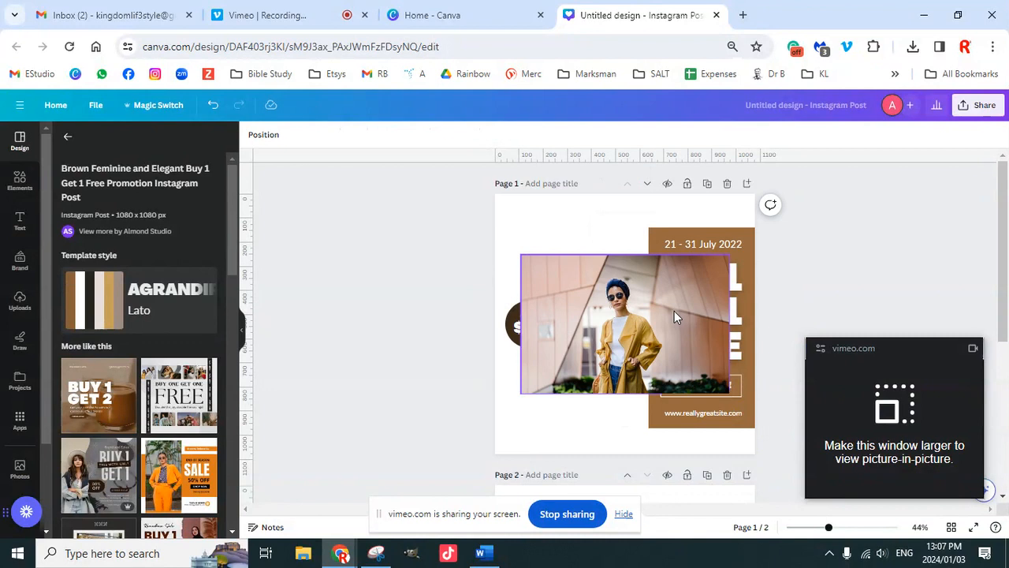
{"action": "key", "text": "Delete"}
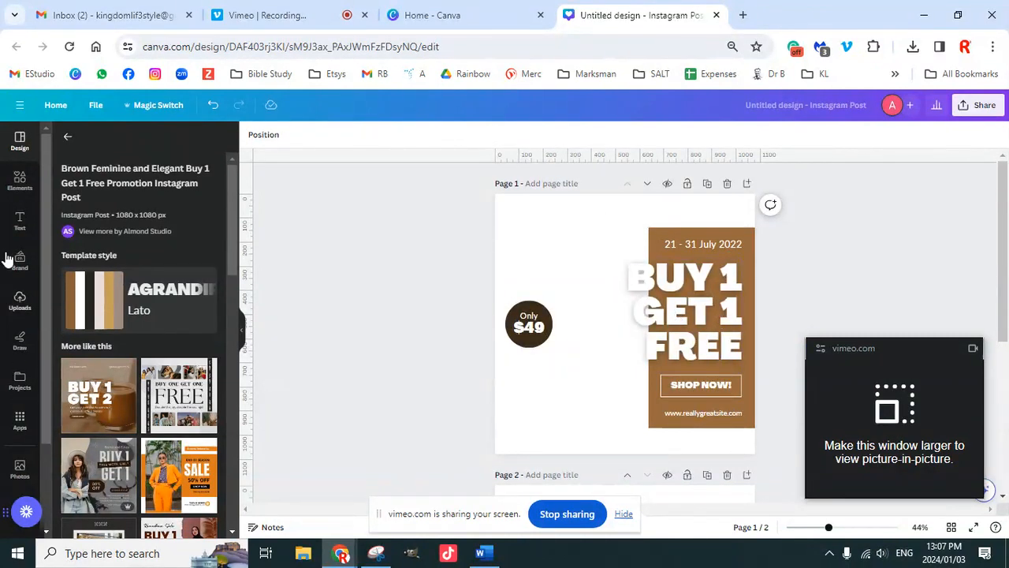
Browse the background library and apply the black textured fabric-like background to page 1
{"action": "scroll", "coordinate": [27, 429], "scroll_direction": "down", "scroll_amount": 2}
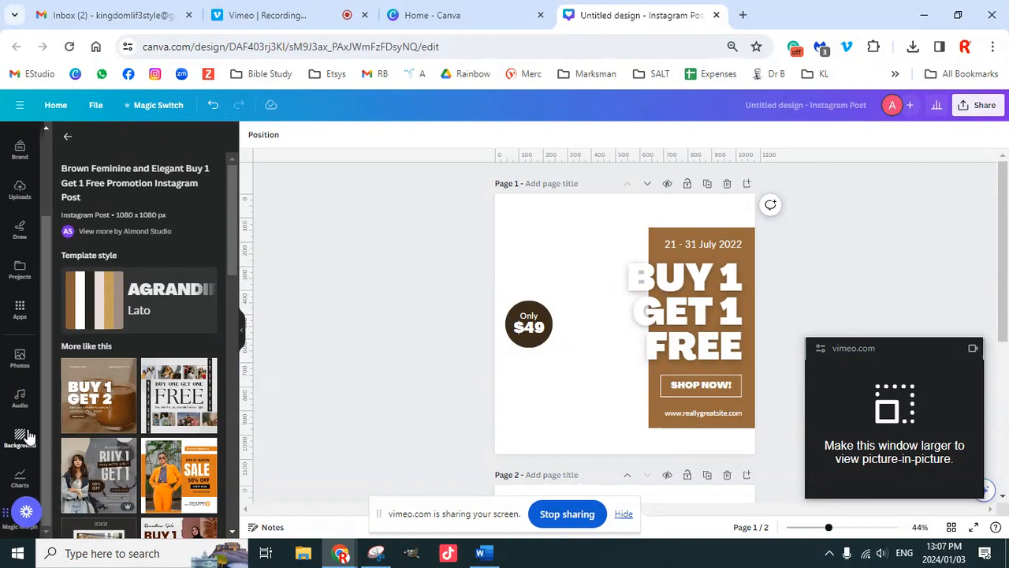
{"action": "left_click", "coordinate": [20, 438]}
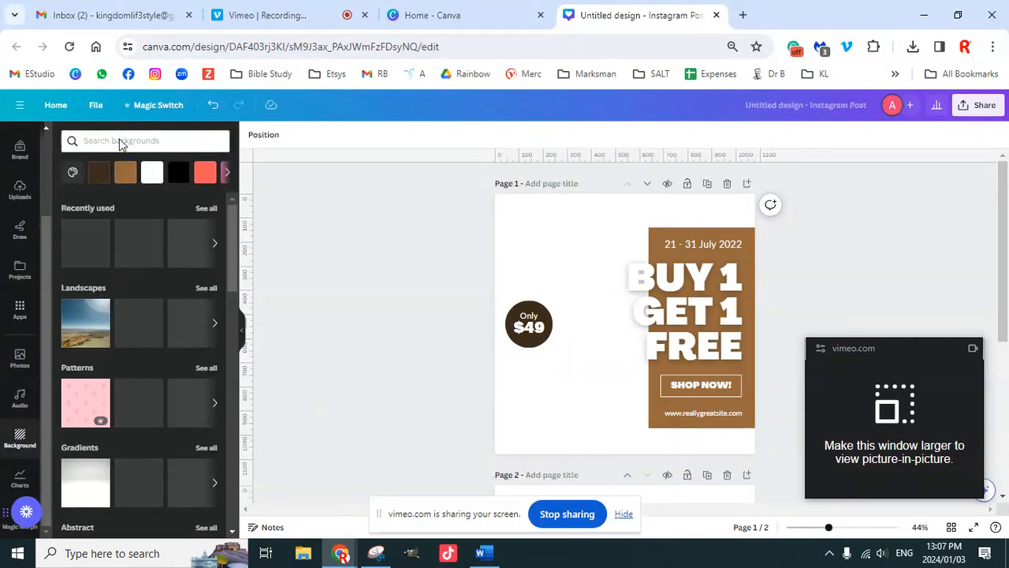
{"action": "scroll", "coordinate": [131, 370], "scroll_direction": "down", "scroll_amount": 4}
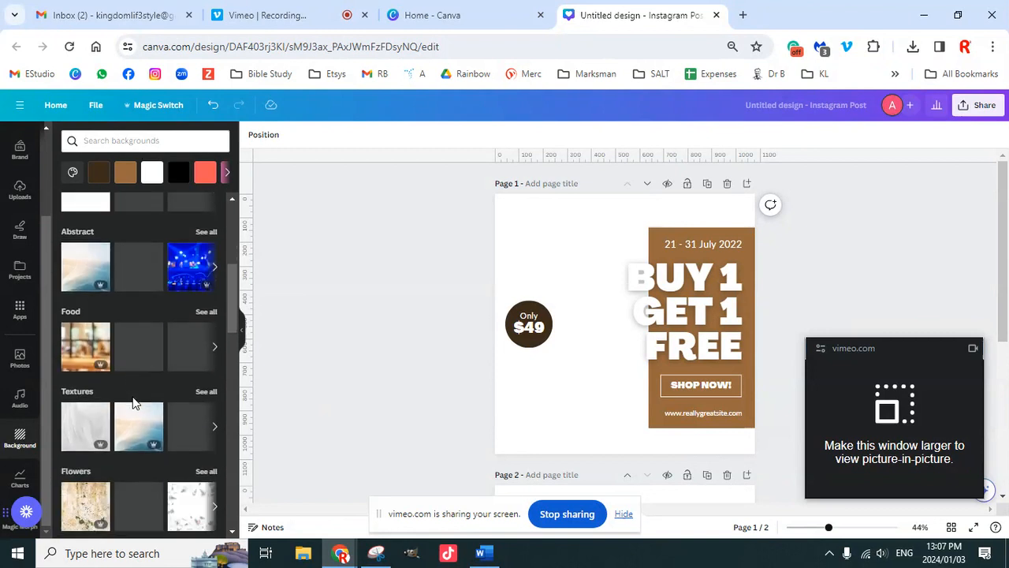
{"action": "scroll", "coordinate": [132, 402], "scroll_direction": "down", "scroll_amount": 3}
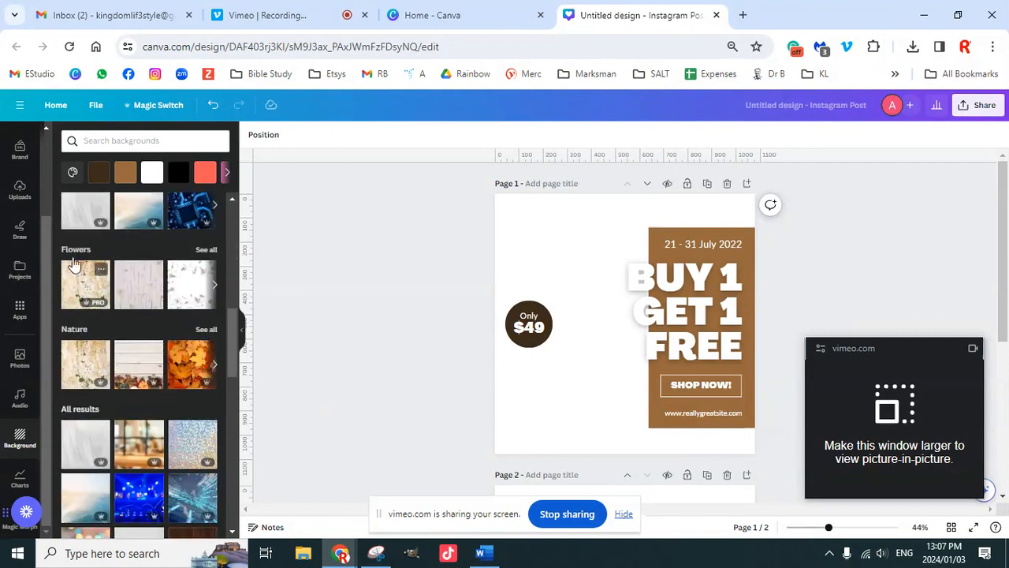
{"action": "scroll", "coordinate": [114, 402], "scroll_direction": "down", "scroll_amount": 3}
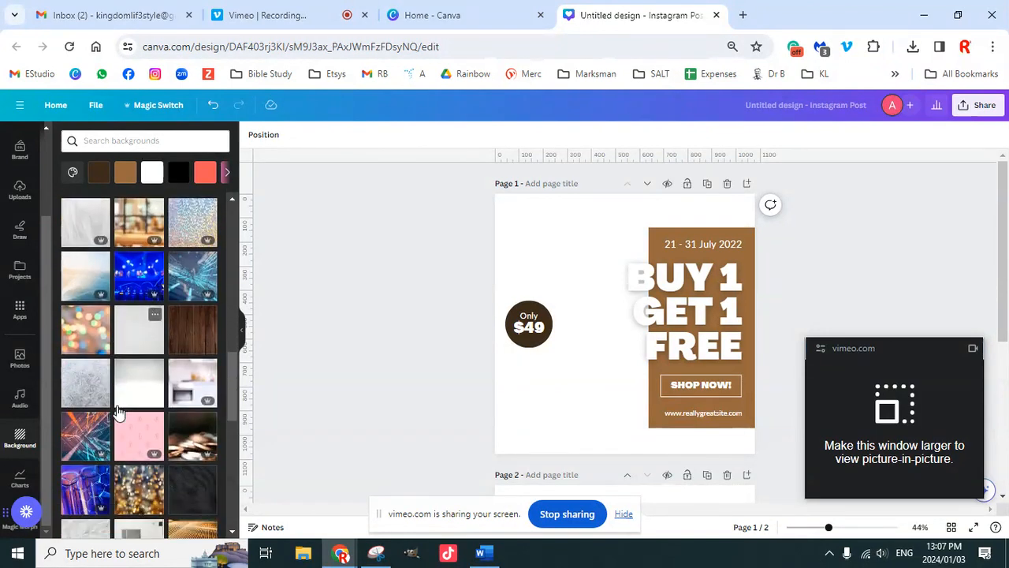
{"action": "scroll", "coordinate": [156, 438], "scroll_direction": "down", "scroll_amount": 1}
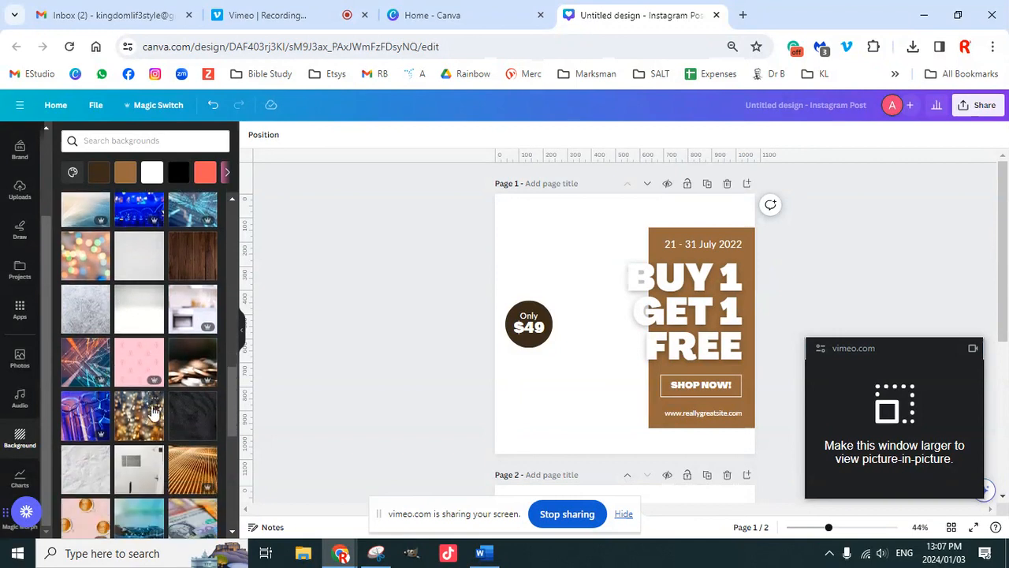
{"action": "scroll", "coordinate": [152, 409], "scroll_direction": "down", "scroll_amount": 3}
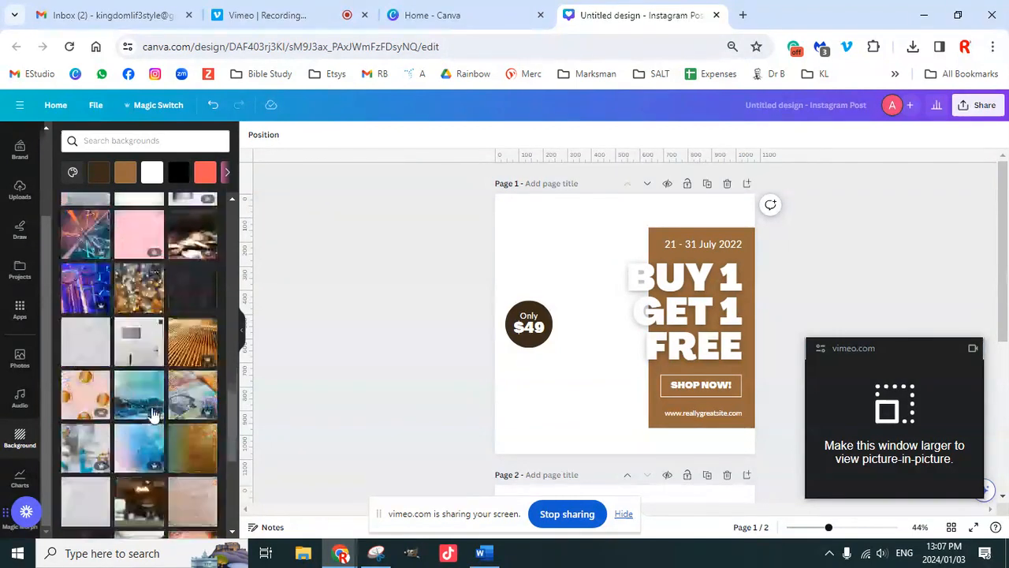
{"action": "left_click", "coordinate": [191, 283]}
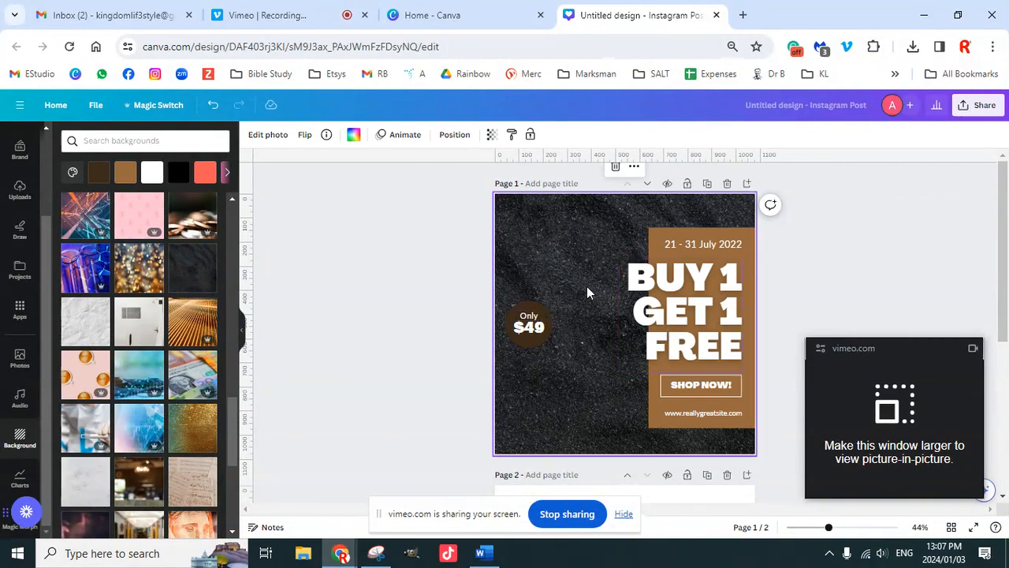
Move the headline to the upper left of page 1 and reshape the brown panel into a full-width horizontal band near the bottom edge
{"action": "left_click_drag", "start_coordinate": [694, 305], "coordinate": [582, 257]}
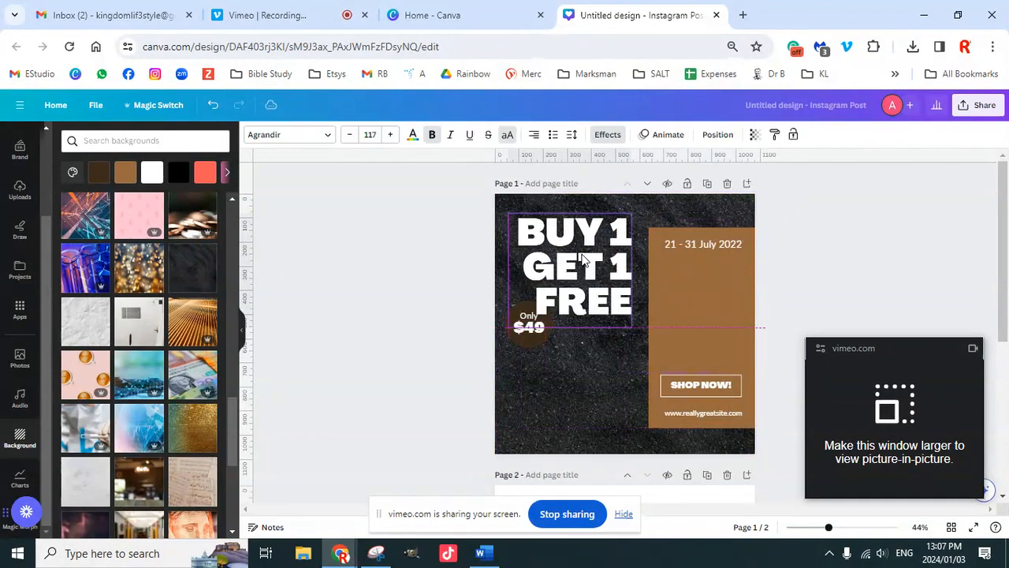
{"action": "left_click", "coordinate": [691, 266]}
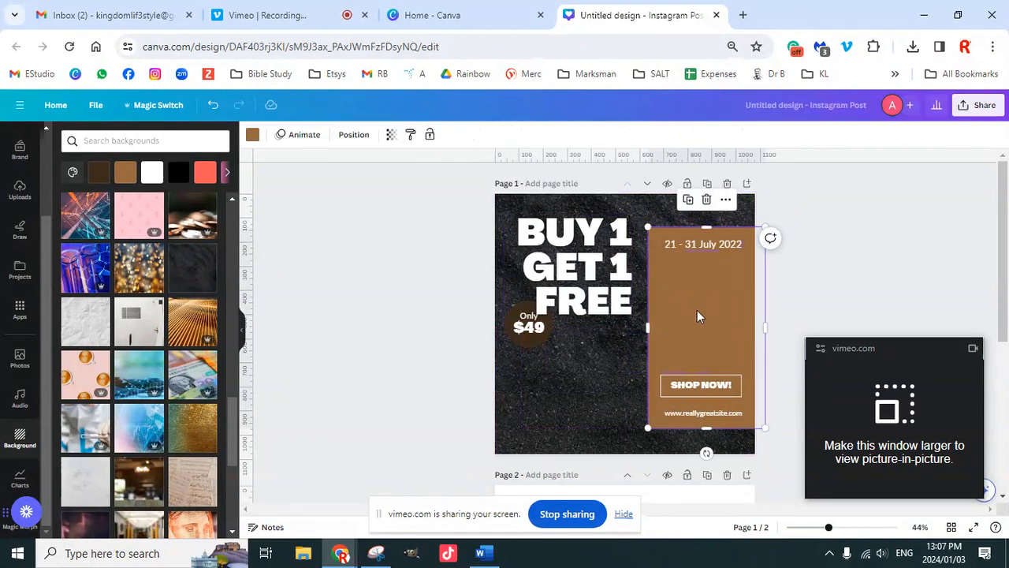
{"action": "left_click_drag", "start_coordinate": [635, 323], "coordinate": [534, 319]}
{"action": "left_click_drag", "start_coordinate": [545, 237], "coordinate": [544, 404]}
{"action": "left_click_drag", "start_coordinate": [604, 416], "coordinate": [765, 419]}
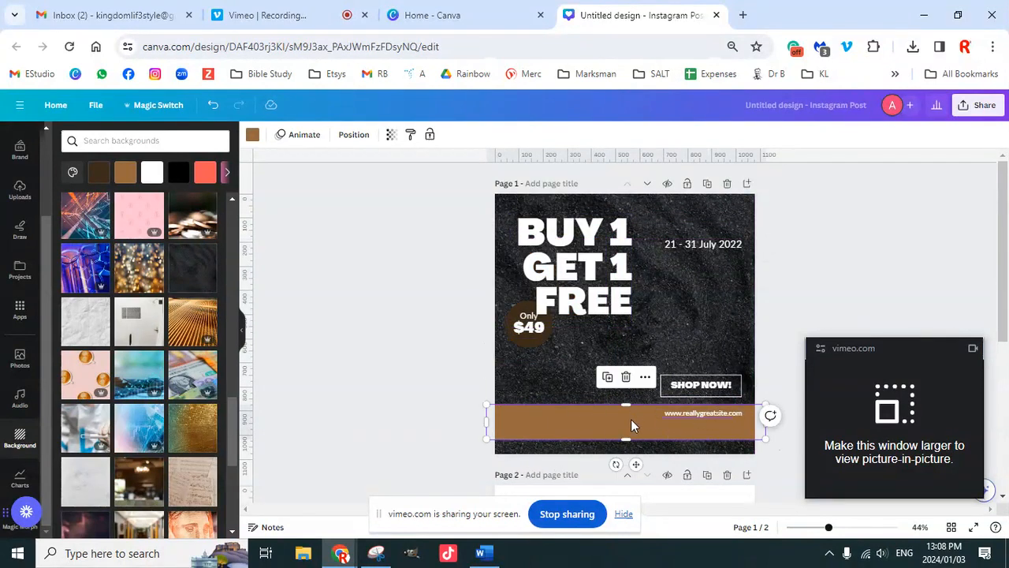
Place the website address on the brown band, set its font size to 50, and widen its text box to fit one line
{"action": "left_click_drag", "start_coordinate": [703, 412], "coordinate": [633, 419]}
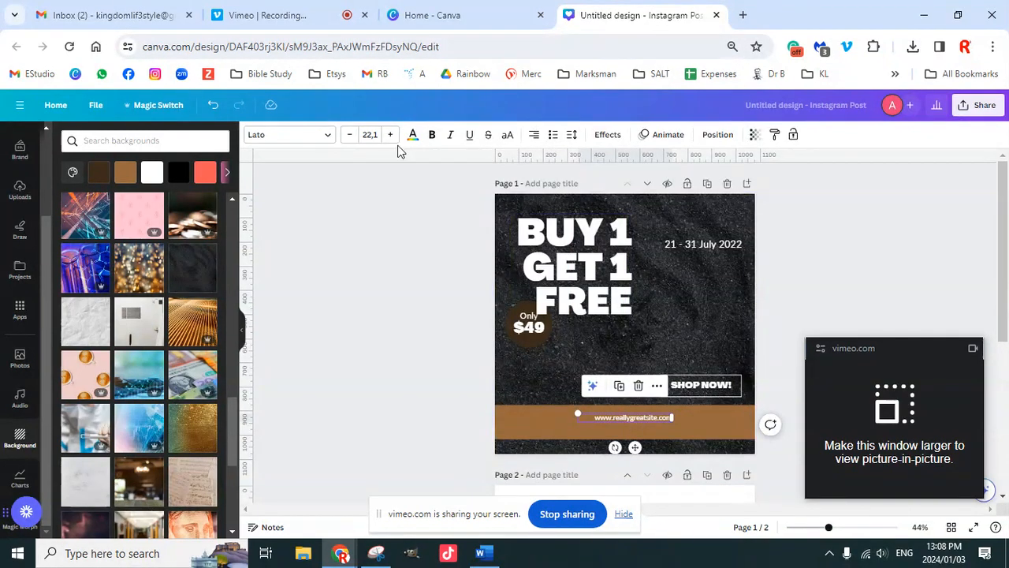
{"action": "left_click", "coordinate": [377, 134]}
{"action": "key", "text": "Return"}
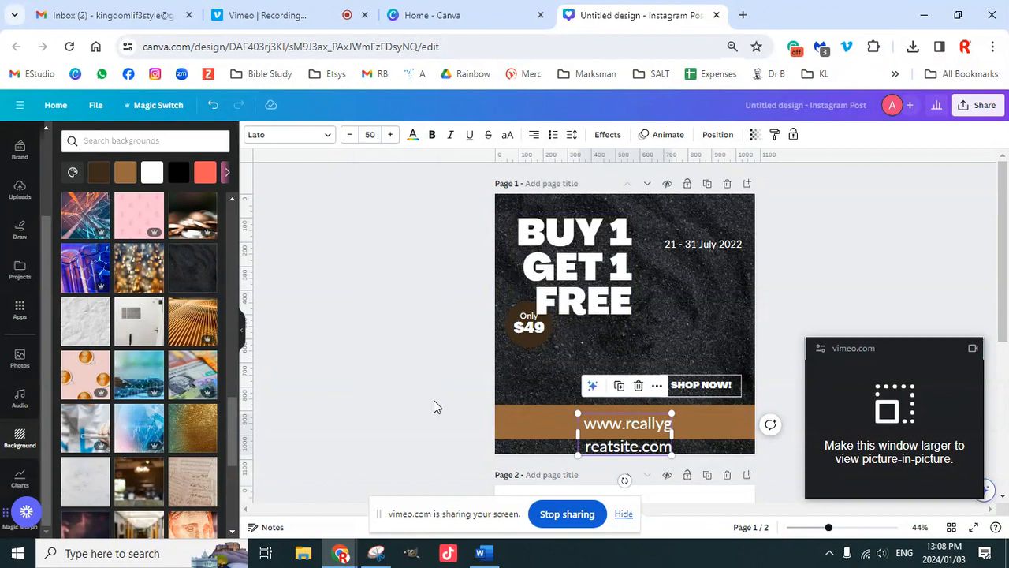
{"action": "left_click_drag", "start_coordinate": [577, 431], "coordinate": [507, 431]}
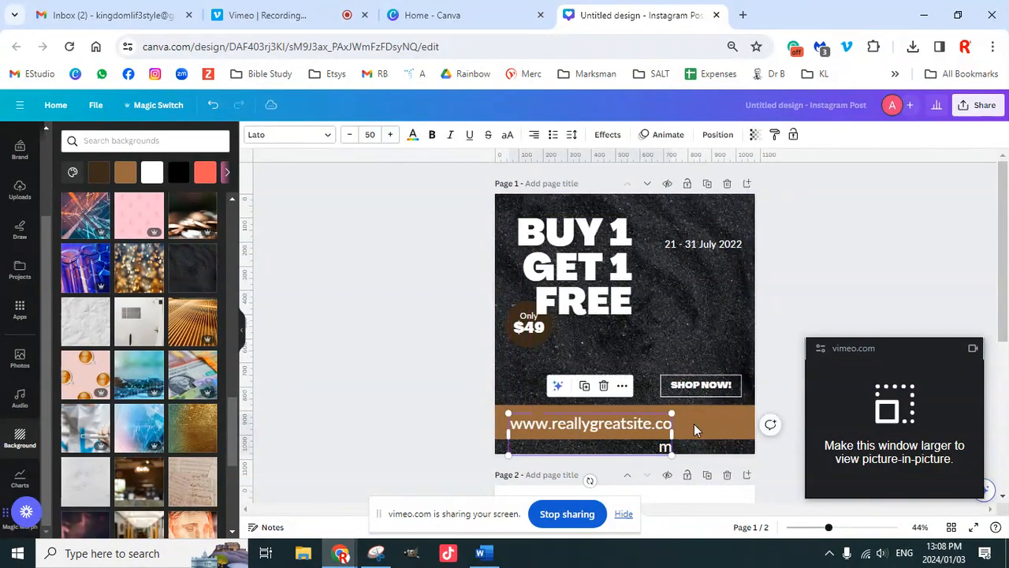
{"action": "left_click_drag", "start_coordinate": [674, 431], "coordinate": [733, 432]}
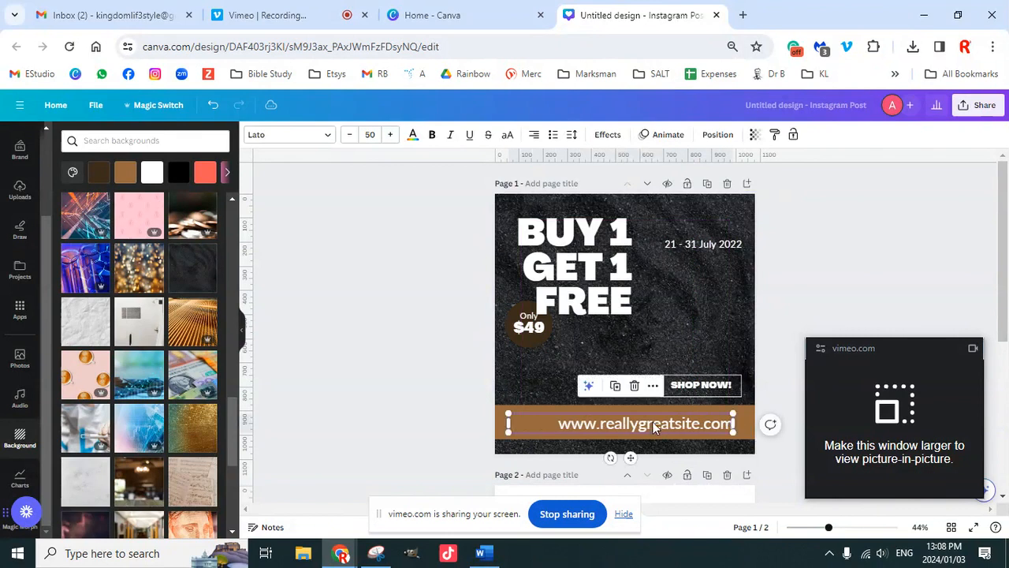
Try out the different text alignments on the website address in the band
{"action": "left_click", "coordinate": [533, 134]}
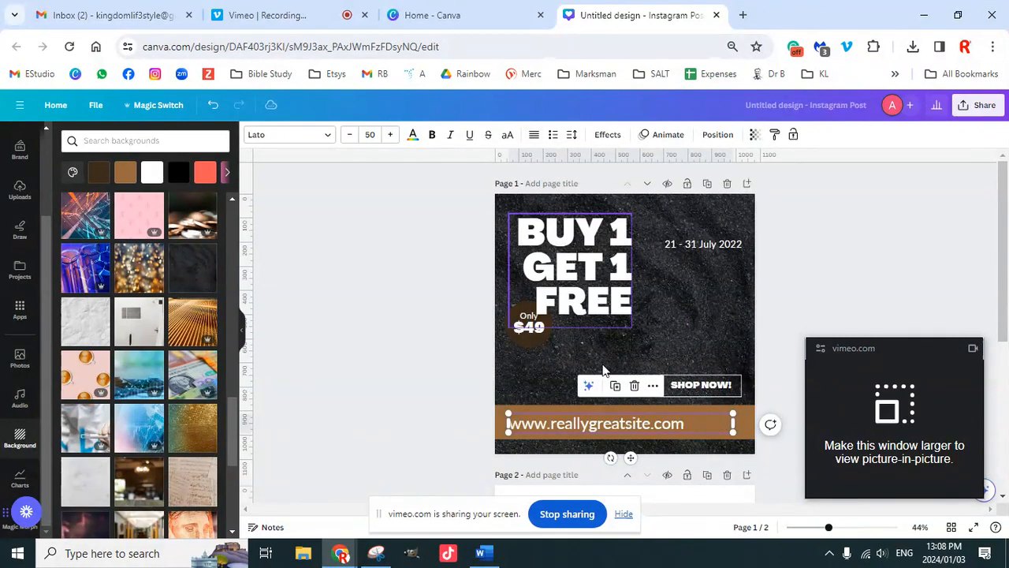
{"action": "left_click", "coordinate": [533, 136]}
{"action": "left_click", "coordinate": [534, 137]}
{"action": "left_click", "coordinate": [533, 137]}
{"action": "left_click", "coordinate": [534, 137]}
{"action": "left_click", "coordinate": [533, 137]}
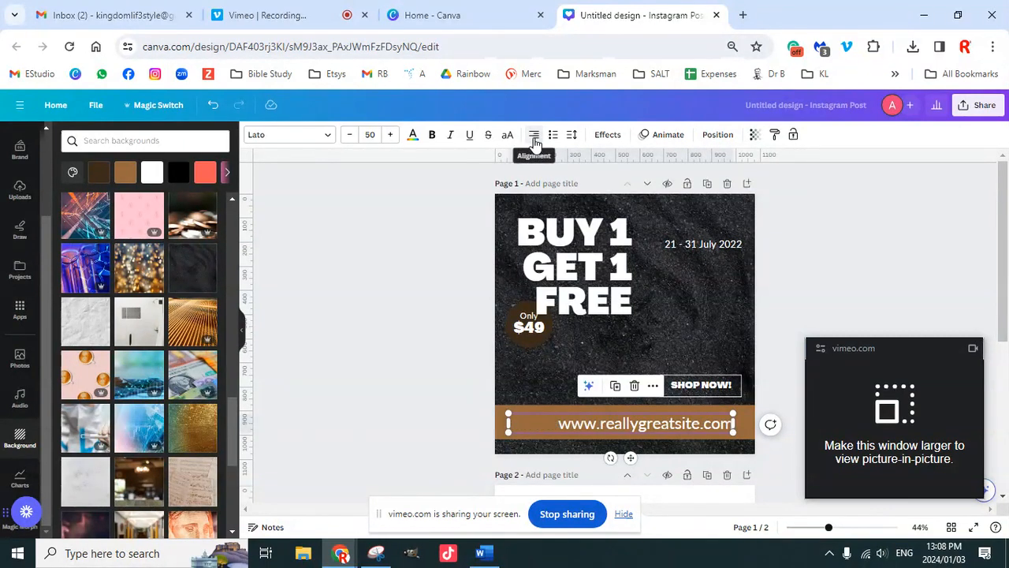
{"action": "left_click", "coordinate": [432, 376]}
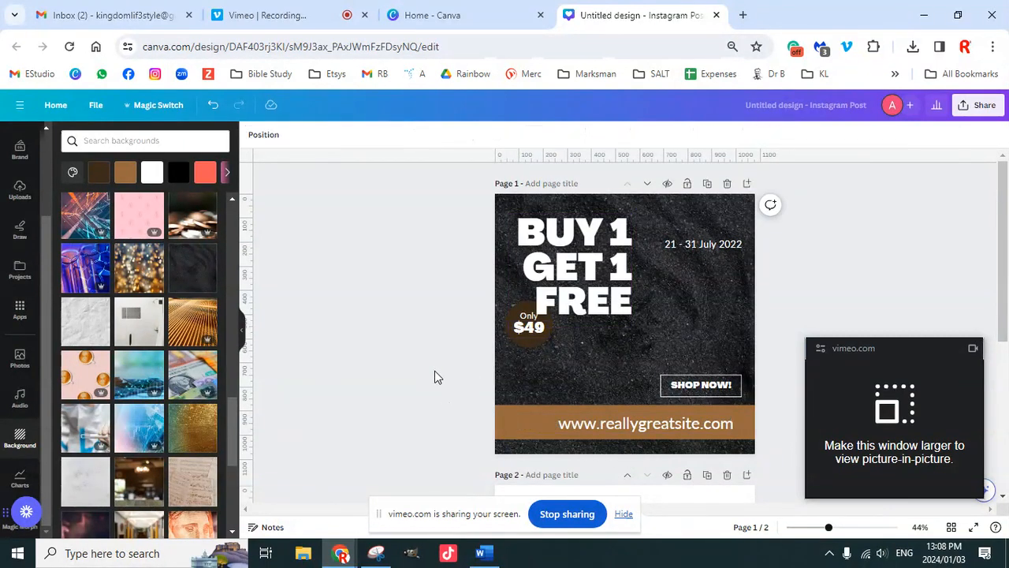
Stretch the website address text box across the full page width and center-align its text
{"action": "left_click", "coordinate": [655, 426]}
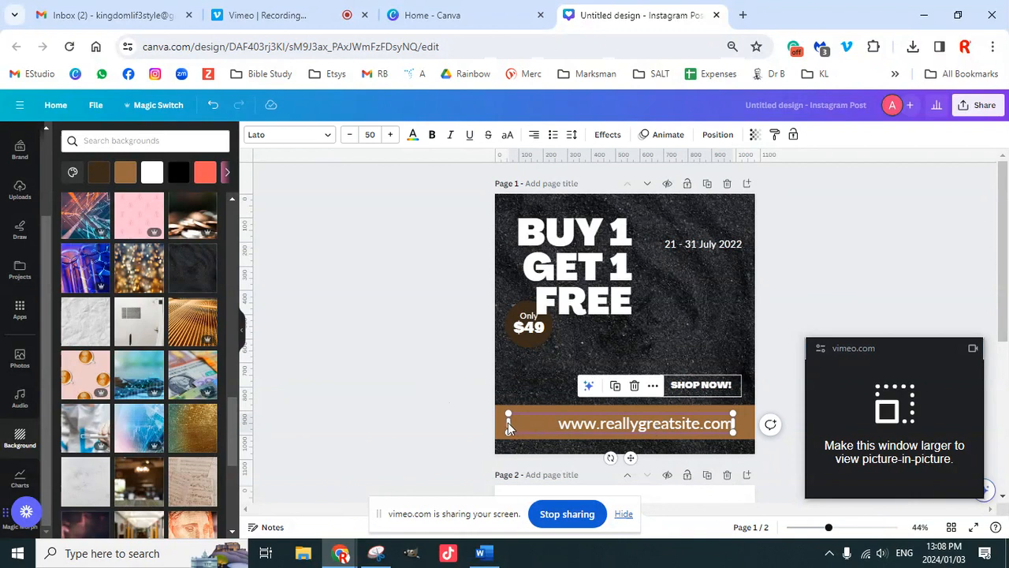
{"action": "left_click_drag", "start_coordinate": [509, 423], "coordinate": [491, 422]}
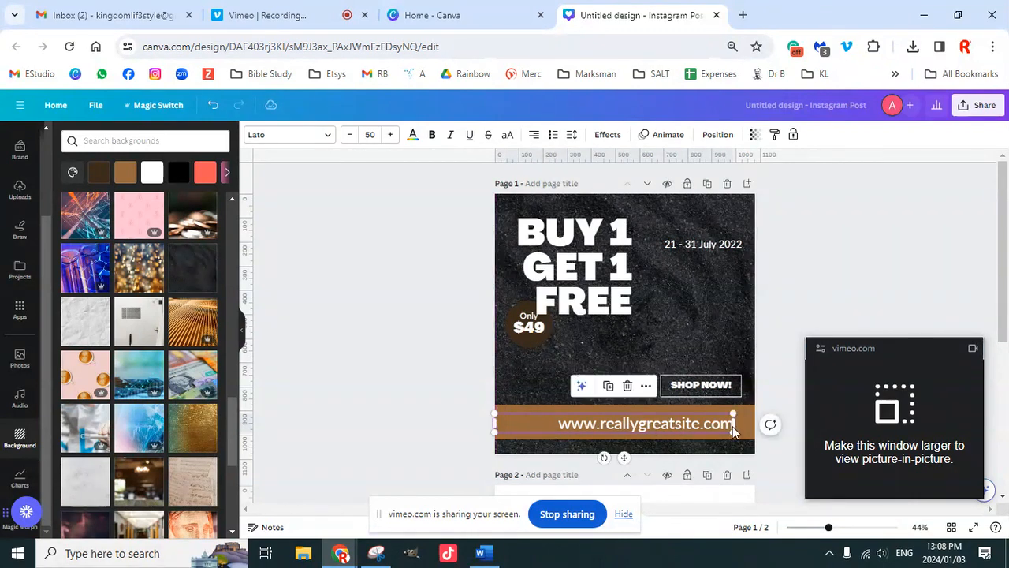
{"action": "left_click_drag", "start_coordinate": [734, 426], "coordinate": [757, 425]}
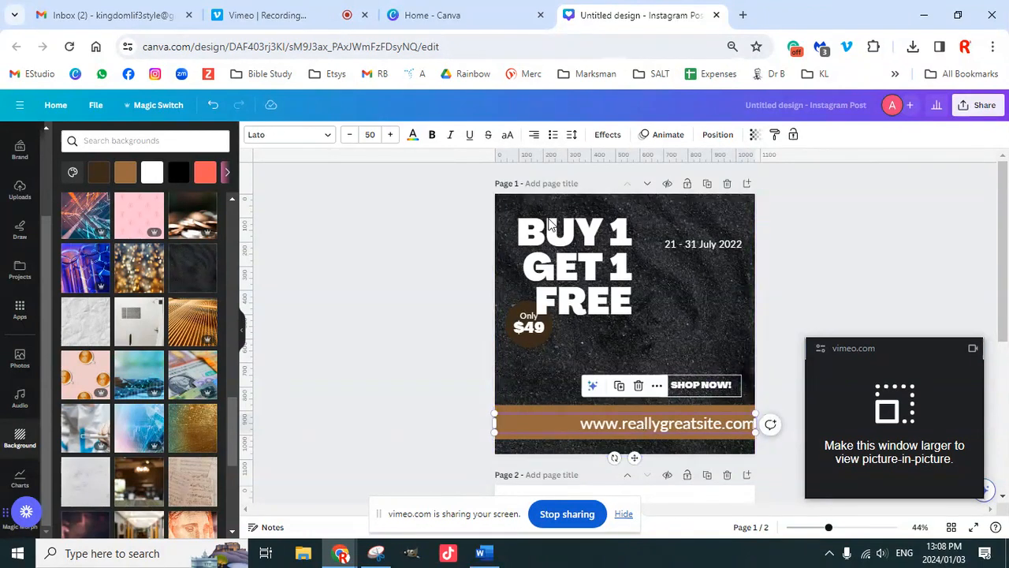
{"action": "left_click", "coordinate": [533, 136]}
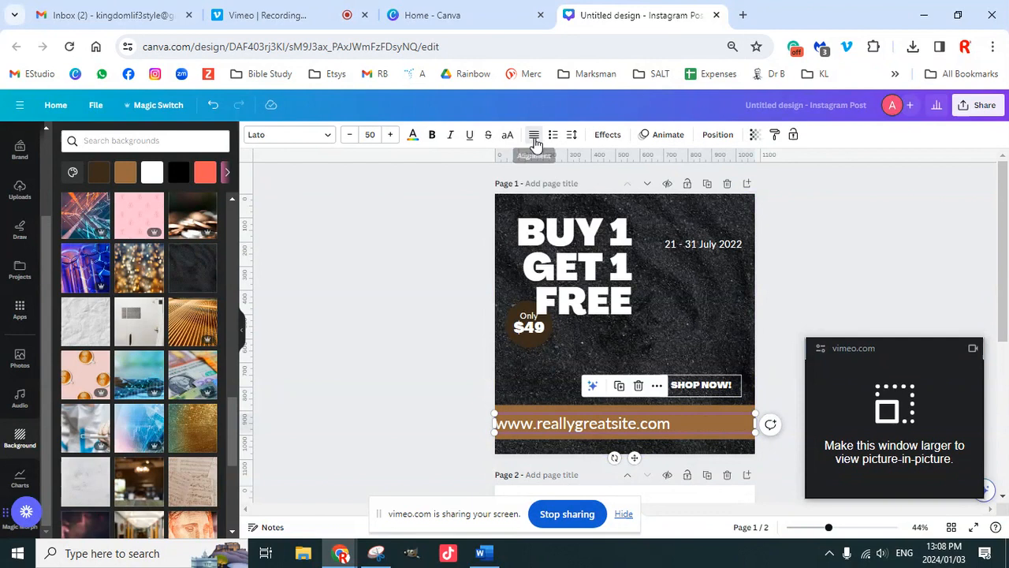
{"action": "left_click", "coordinate": [534, 137]}
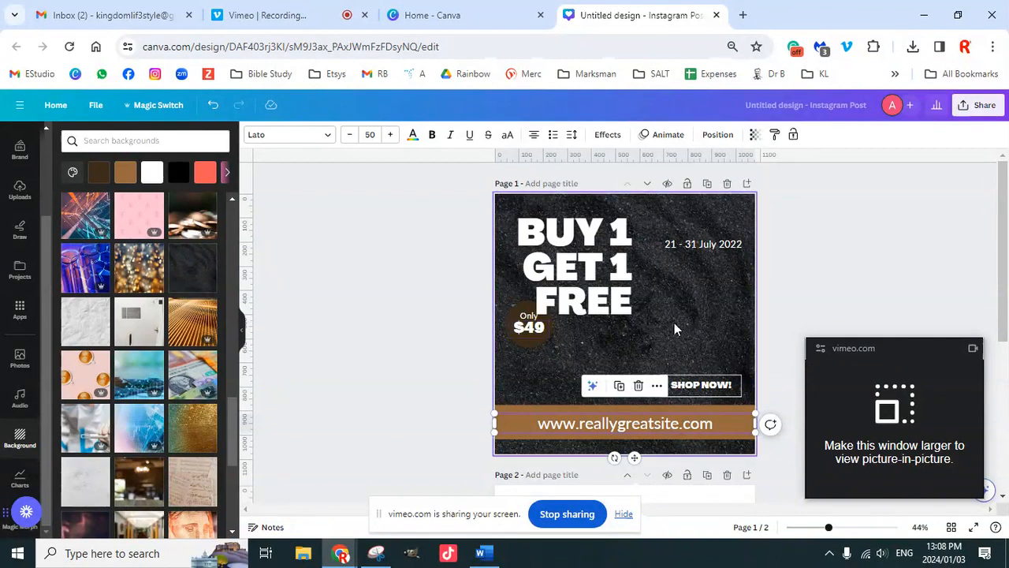
Move the headline toward the page's center, the "Shop Now!" frame above its old spot, and the "Shop Now!" text to the upper left
{"action": "left_click_drag", "start_coordinate": [609, 282], "coordinate": [658, 279]}
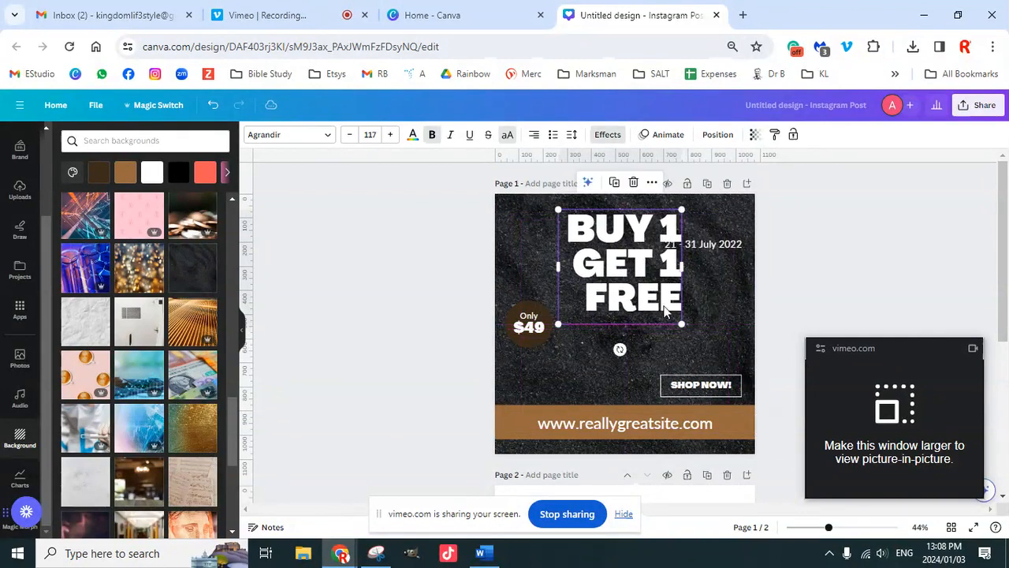
{"action": "left_click_drag", "start_coordinate": [683, 383], "coordinate": [608, 331]}
{"action": "left_click", "coordinate": [704, 377]}
{"action": "left_click_drag", "start_coordinate": [704, 376], "coordinate": [711, 311]}
{"action": "left_click_drag", "start_coordinate": [634, 339], "coordinate": [560, 262]}
Replace the website address in the band with "kingdomlif3styles.com"
{"action": "left_click", "coordinate": [642, 427]}
{"action": "left_click", "coordinate": [642, 424]}
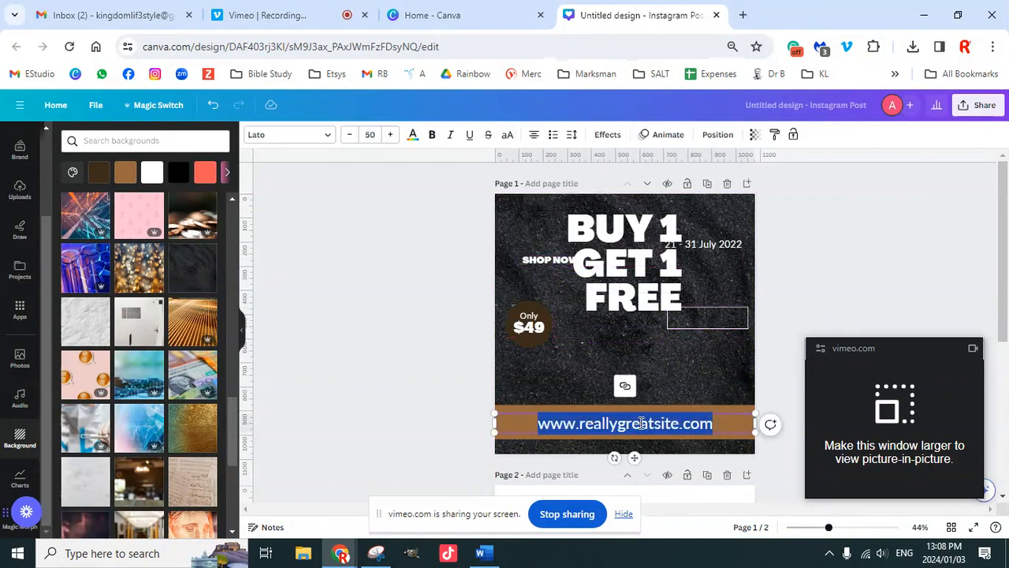
{"action": "type", "text": "kin"}
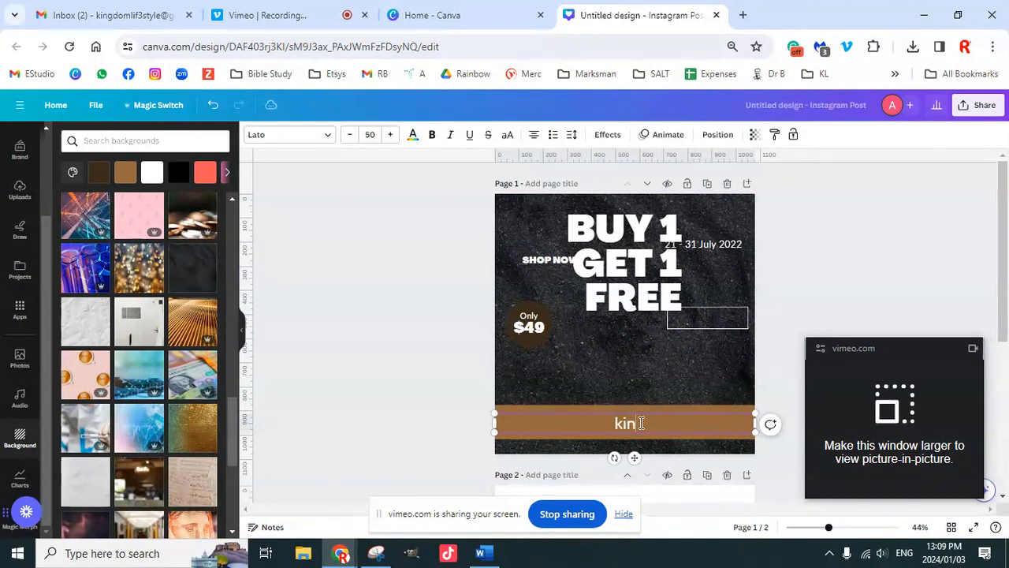
{"action": "type", "text": "gdomlif3styles.com"}
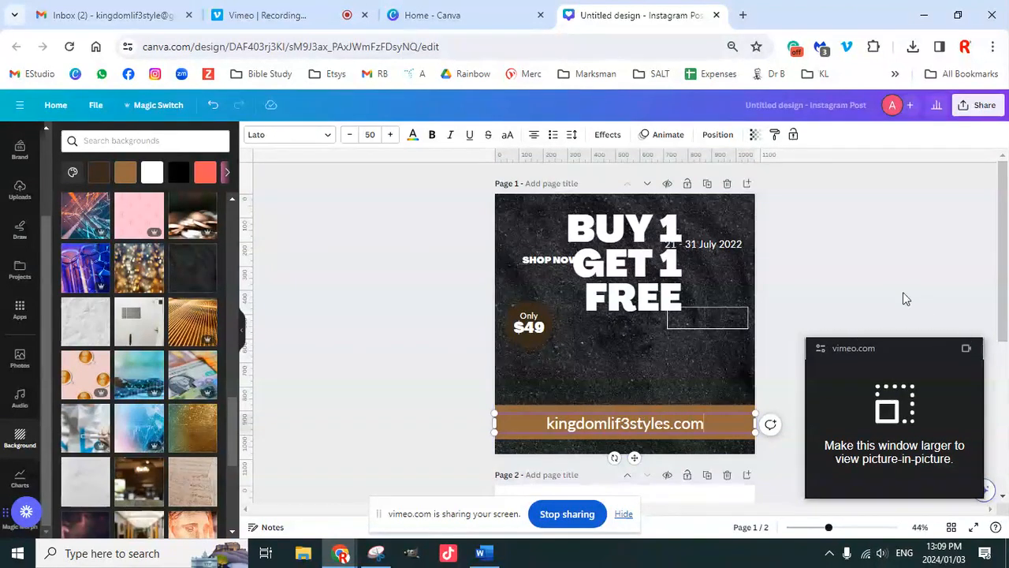
{"action": "left_click", "coordinate": [864, 282]}
Recolor the brown band behind the website address with the slate blue from the brand palette
{"action": "left_click", "coordinate": [508, 417]}
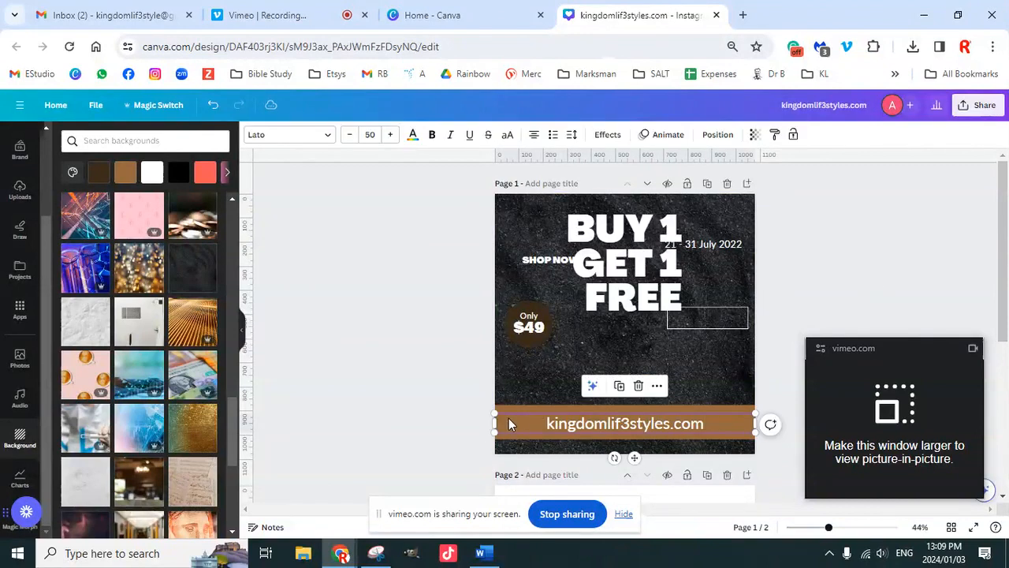
{"action": "left_click", "coordinate": [519, 406]}
{"action": "left_click", "coordinate": [252, 134]}
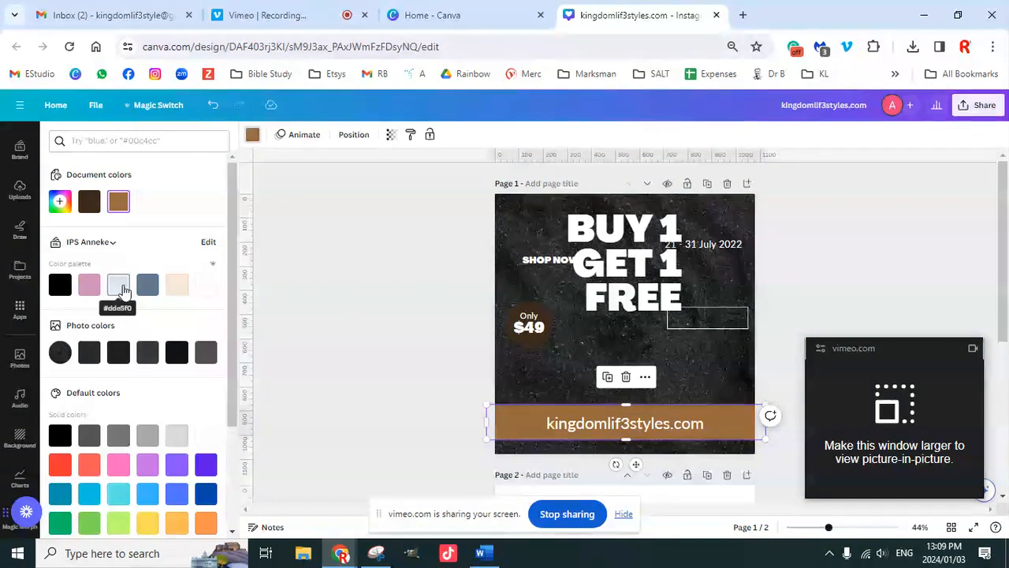
{"action": "left_click", "coordinate": [120, 286]}
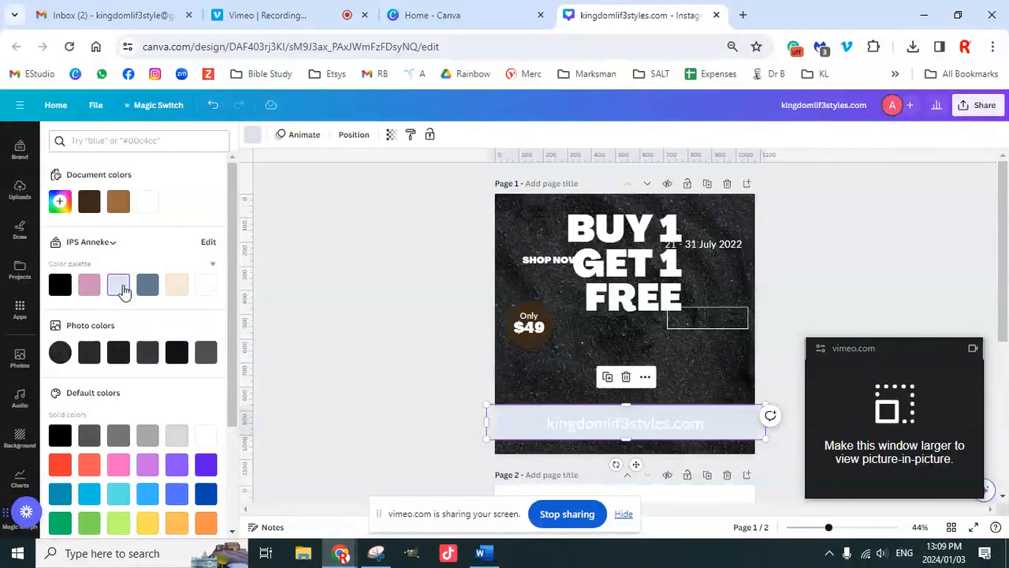
{"action": "left_click", "coordinate": [147, 286]}
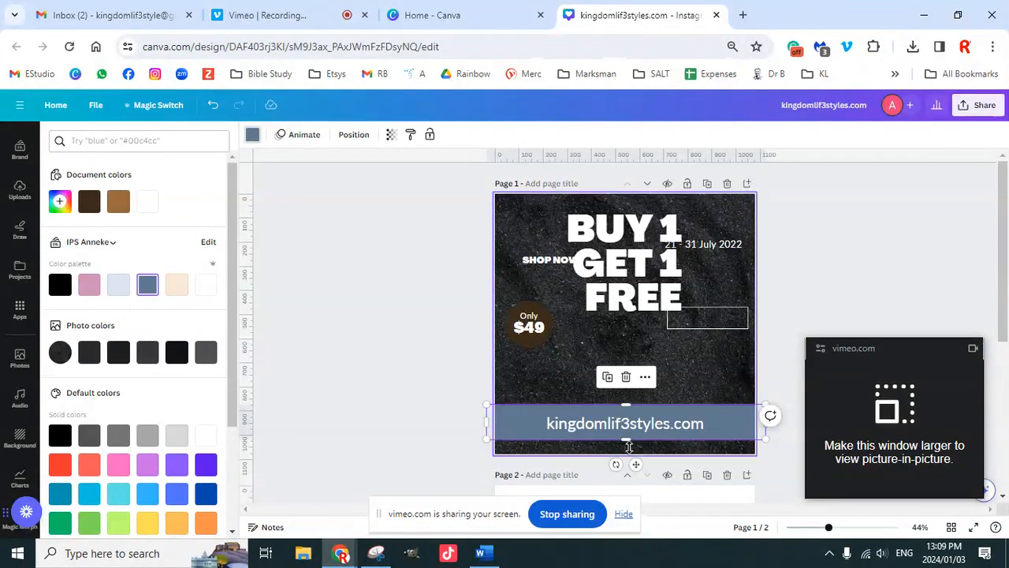
Change the website address text color to the light blue #dde5f0 from the brand palette
{"action": "left_click", "coordinate": [637, 428]}
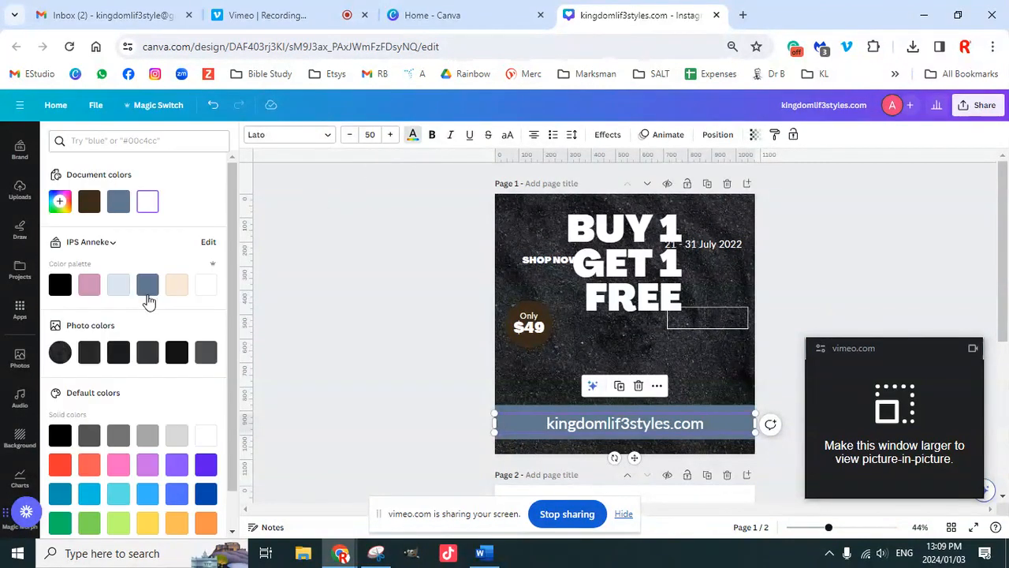
{"action": "left_click", "coordinate": [121, 287]}
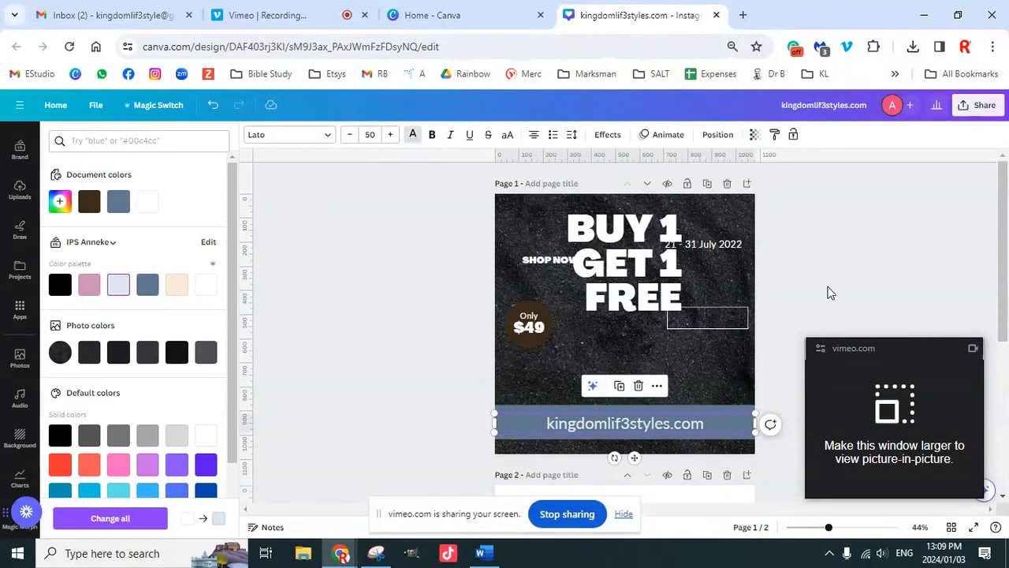
{"action": "left_click", "coordinate": [776, 279]}
{"action": "left_click", "coordinate": [867, 274]}
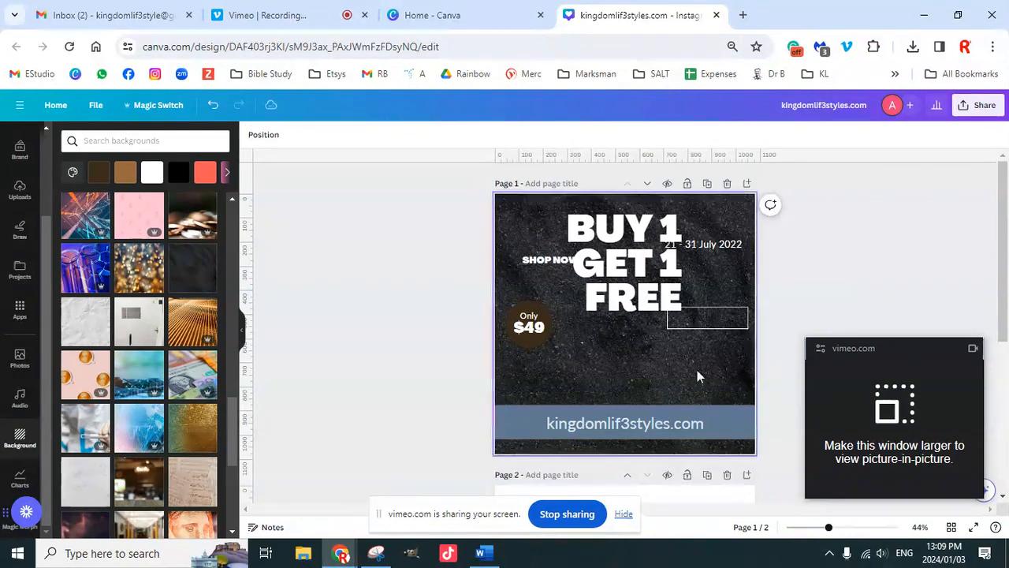
Delete the round "Only $49" price badge together with its text
{"action": "left_click", "coordinate": [535, 322]}
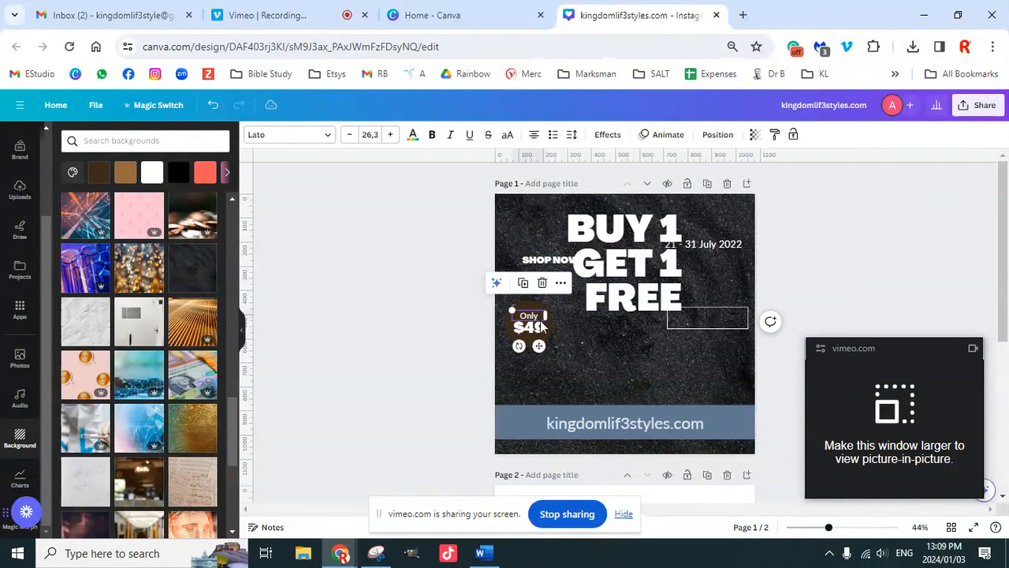
{"action": "left_click", "coordinate": [477, 312]}
{"action": "left_click_drag", "start_coordinate": [469, 289], "coordinate": [558, 354]}
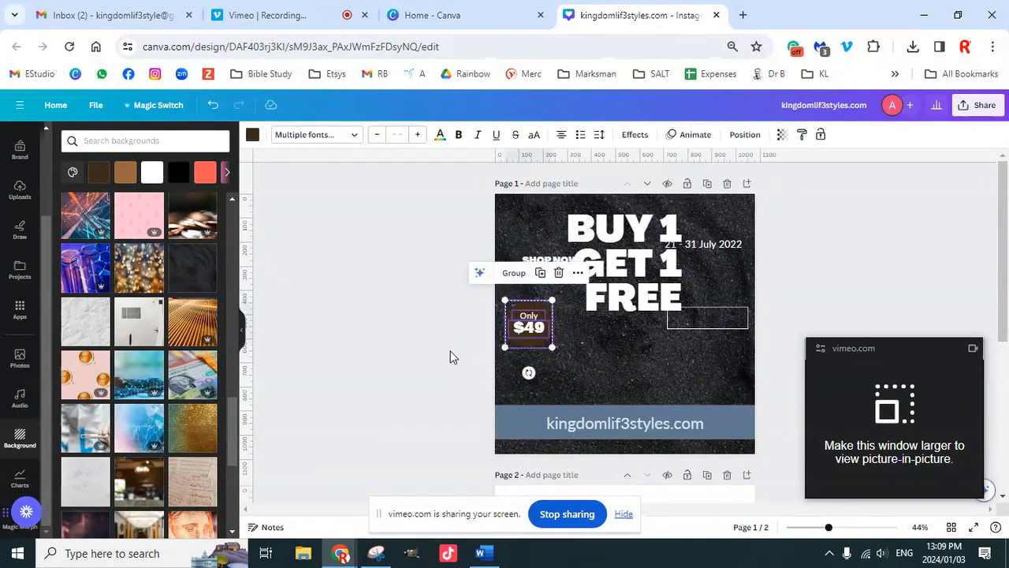
{"action": "key", "text": "Delete"}
Delete the July date text, and move the empty frame just above the address band and "Shop Now!" to the page's lower left
{"action": "left_click_drag", "start_coordinate": [707, 328], "coordinate": [623, 389]}
{"action": "left_click", "coordinate": [729, 249]}
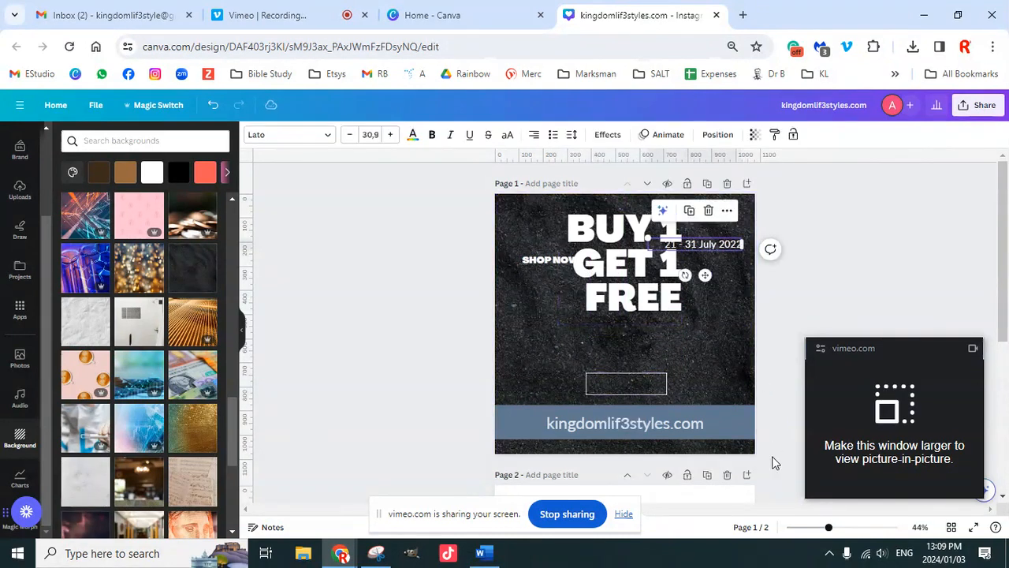
{"action": "key", "text": "Delete"}
{"action": "left_click_drag", "start_coordinate": [548, 263], "coordinate": [535, 437]}
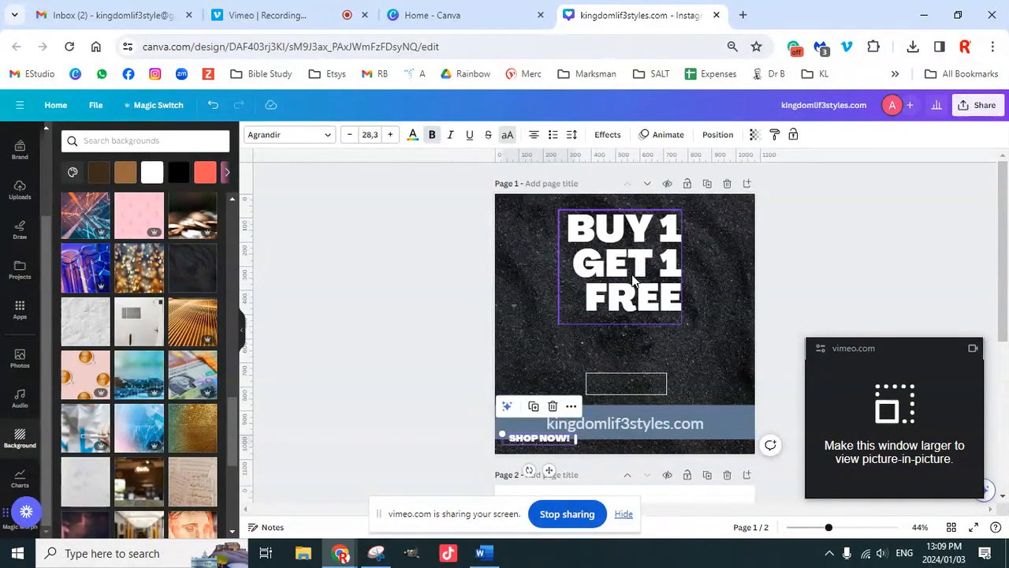
Replace the "Buy 1 Get 1 Free" headline with "DIGITAL MARKETING 101"
{"action": "left_click", "coordinate": [634, 272]}
{"action": "double_click", "coordinate": [633, 274]}
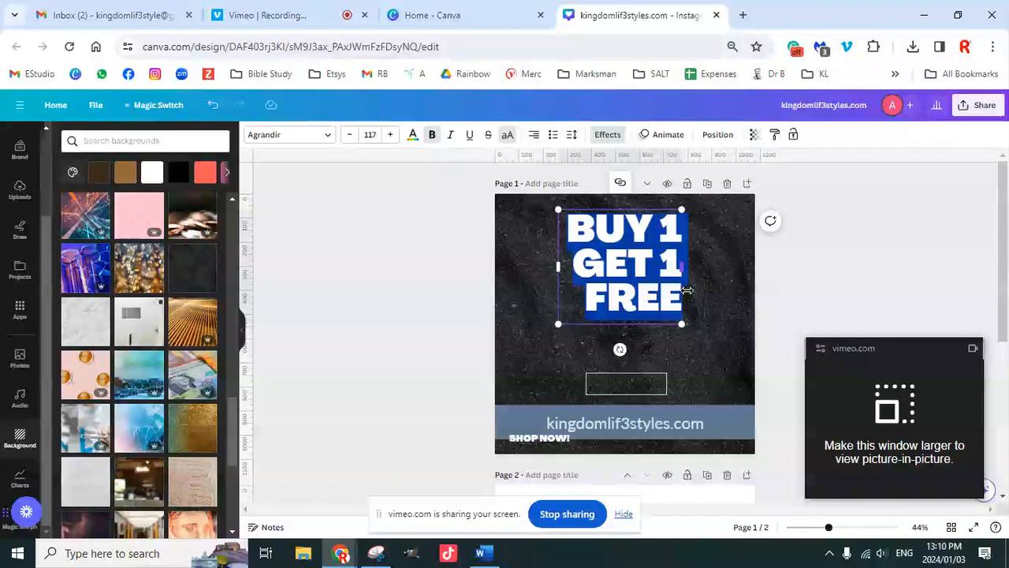
{"action": "type", "text": "DIGITAL MA"}
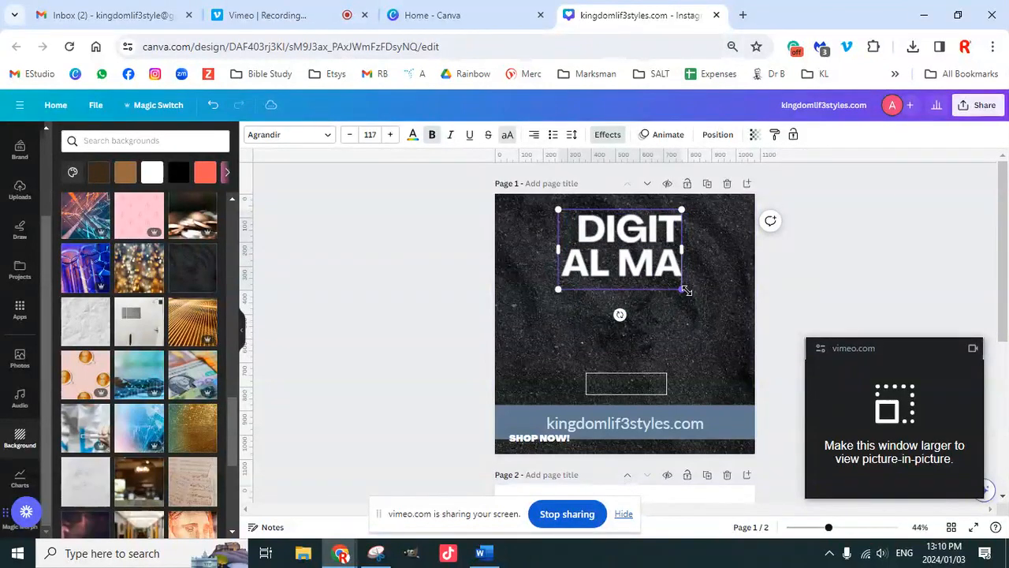
{"action": "type", "text": "RKE"}
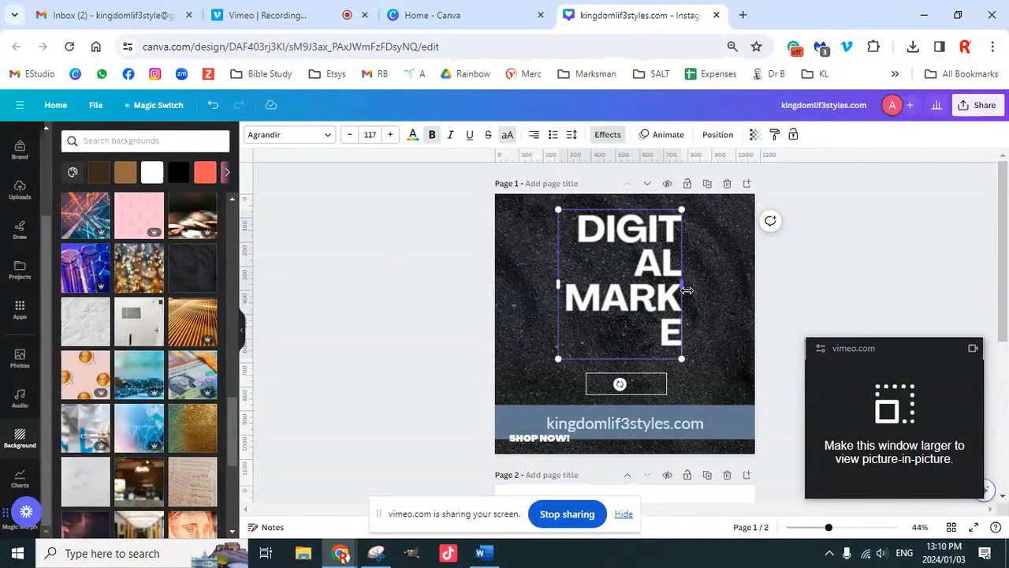
{"action": "type", "text": "TING"}
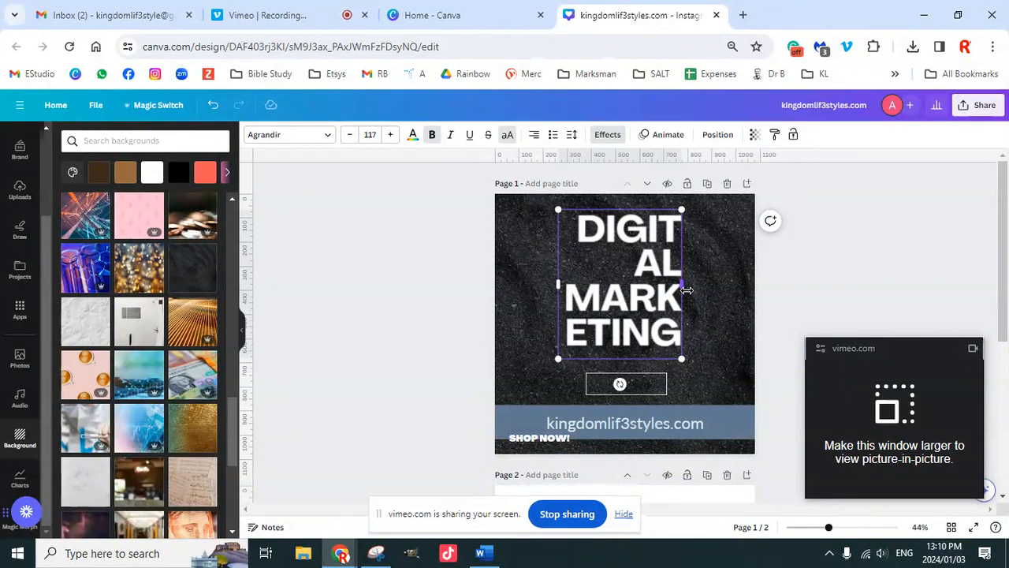
{"action": "type", "text": "102"}
{"action": "key", "text": "BackSpace"}
{"action": "type", "text": "1"}
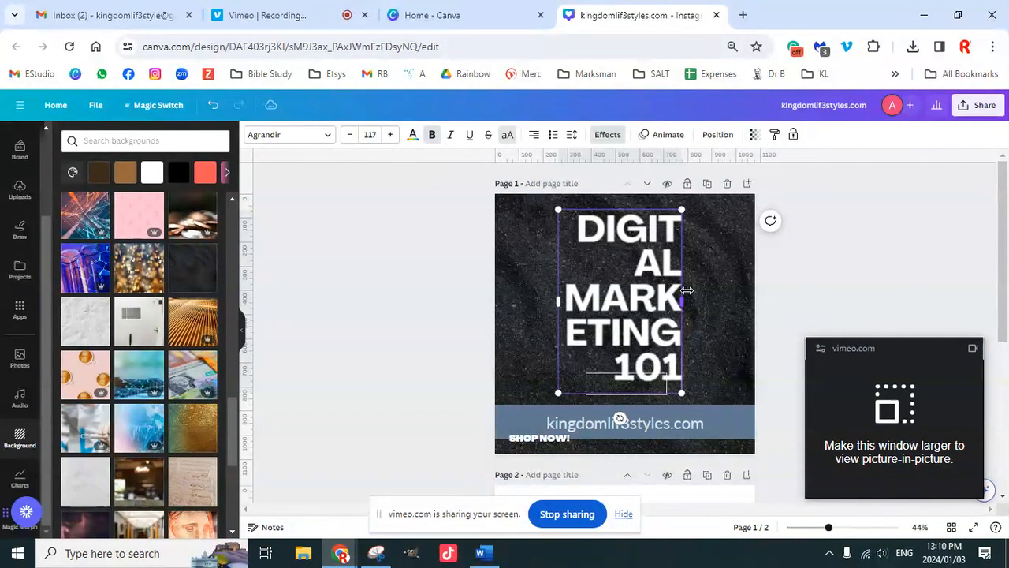
Widen the headline's text box to nearly the full page width and move the empty frame to the page's upper left corner
{"action": "left_click_drag", "start_coordinate": [683, 300], "coordinate": [739, 306]}
{"action": "left_click_drag", "start_coordinate": [557, 267], "coordinate": [499, 261]}
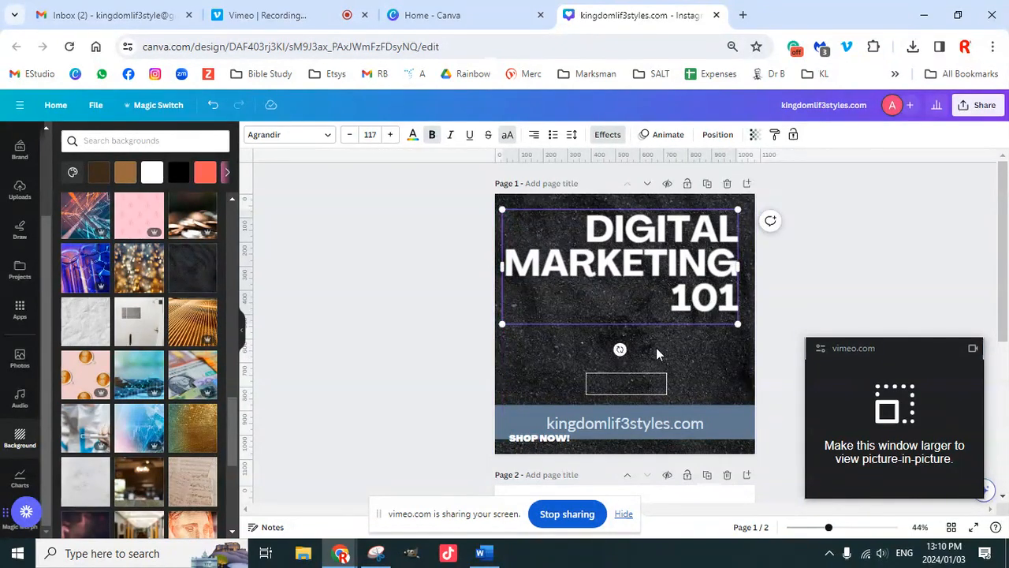
{"action": "left_click_drag", "start_coordinate": [625, 384], "coordinate": [553, 216]}
Set the headline's font size to 100 and center-align its text
{"action": "left_click", "coordinate": [640, 262]}
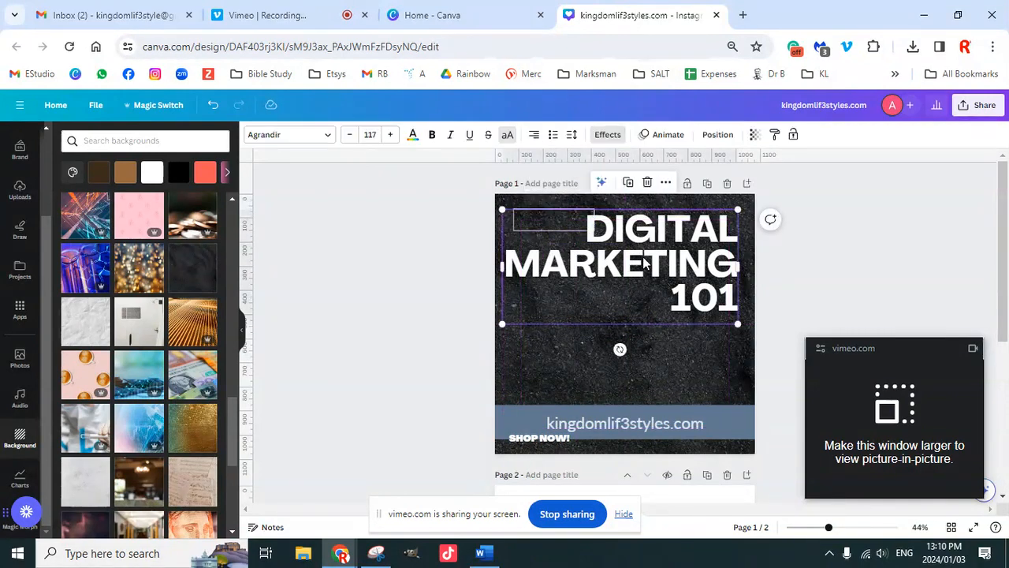
{"action": "left_click", "coordinate": [370, 135]}
{"action": "type", "text": "100"}
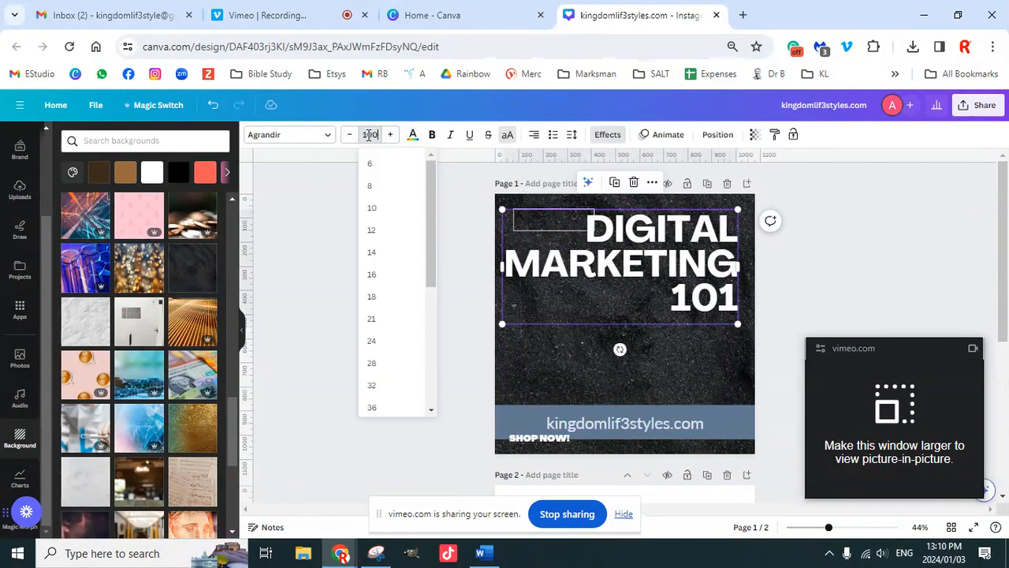
{"action": "key", "text": "Return"}
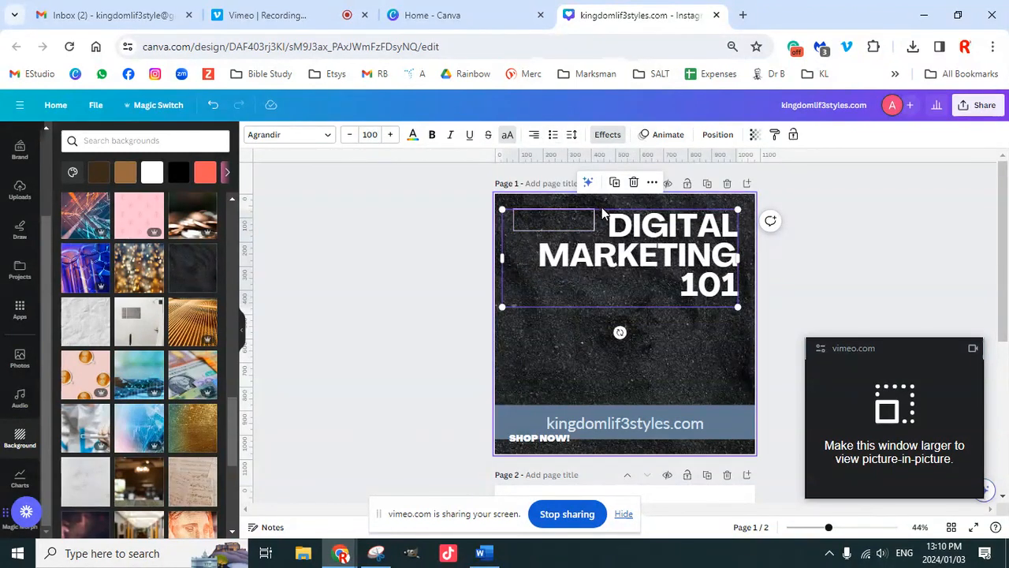
{"action": "left_click", "coordinate": [534, 135]}
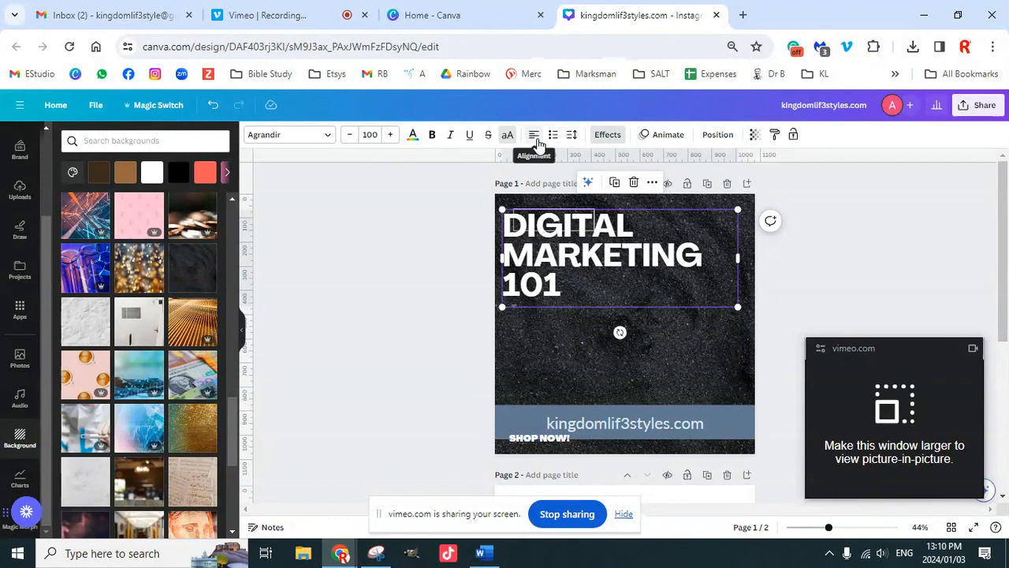
{"action": "left_click", "coordinate": [535, 139]}
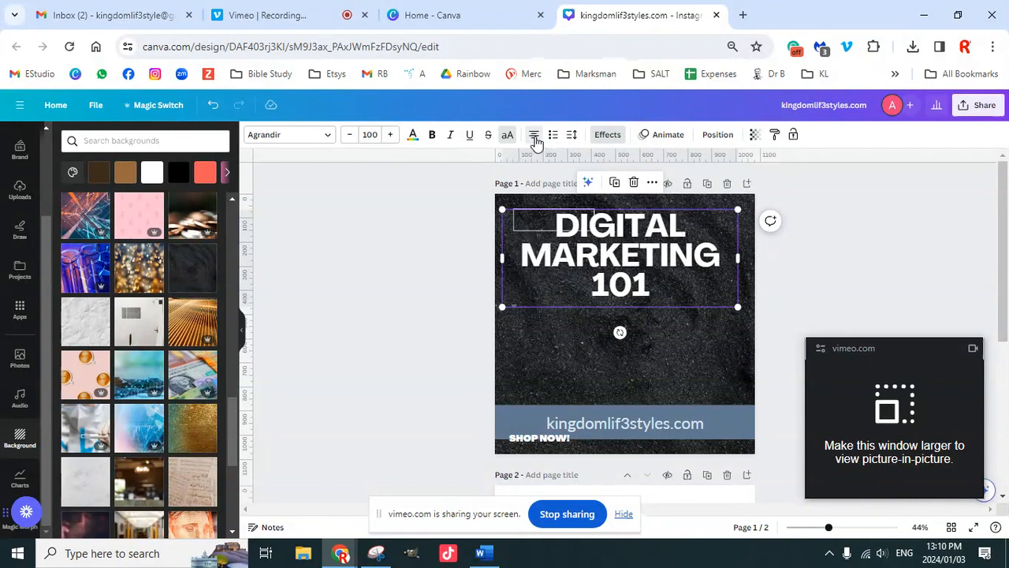
Move the headline slightly up toward the page's top edge
{"action": "left_click", "coordinate": [544, 230]}
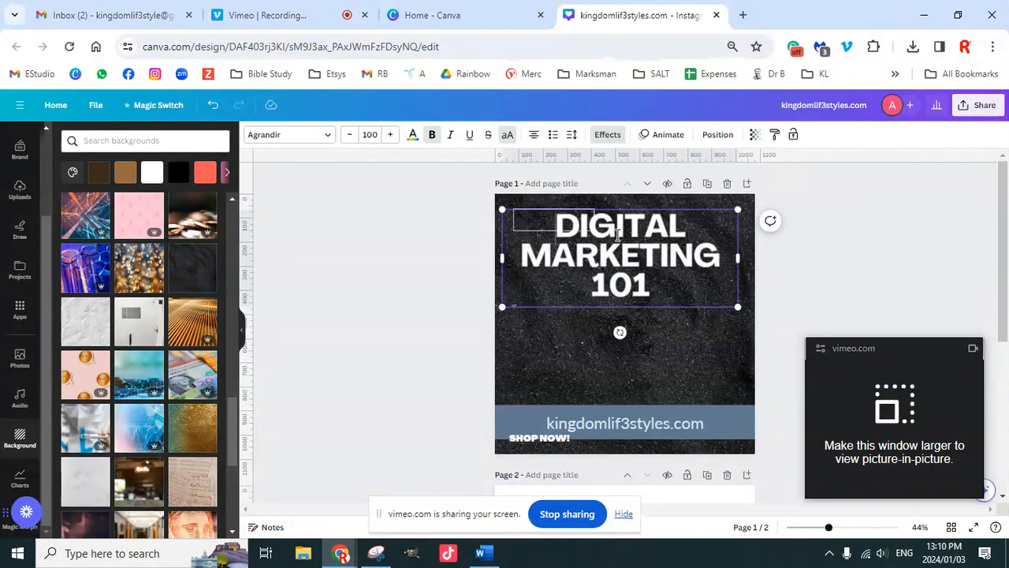
{"action": "left_click", "coordinate": [835, 226]}
{"action": "left_click_drag", "start_coordinate": [689, 252], "coordinate": [689, 273]}
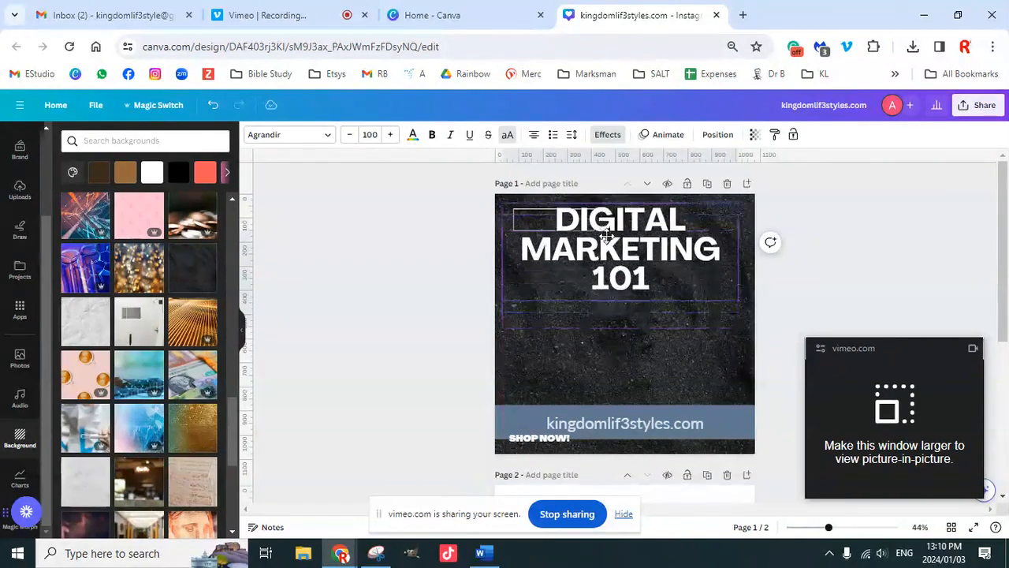
{"action": "left_click_drag", "start_coordinate": [626, 317], "coordinate": [626, 289]}
{"action": "mouse_move", "coordinate": [624, 252]}
{"action": "left_mouse_down"}
{"action": "mouse_move", "coordinate": [624, 300]}
{"action": "mouse_move", "coordinate": [629, 238]}
{"action": "left_mouse_up"}
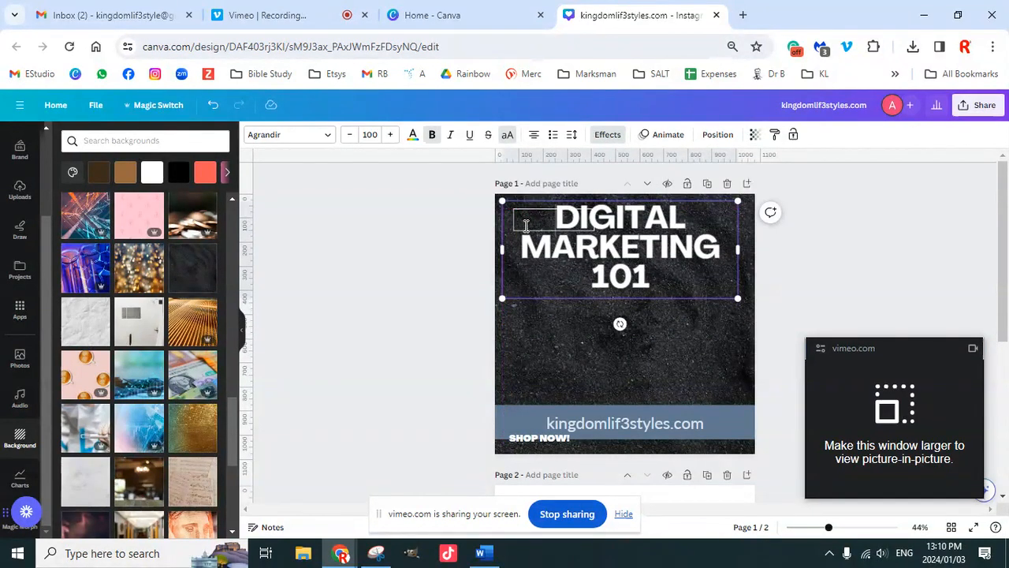
{"action": "left_click", "coordinate": [847, 238]}
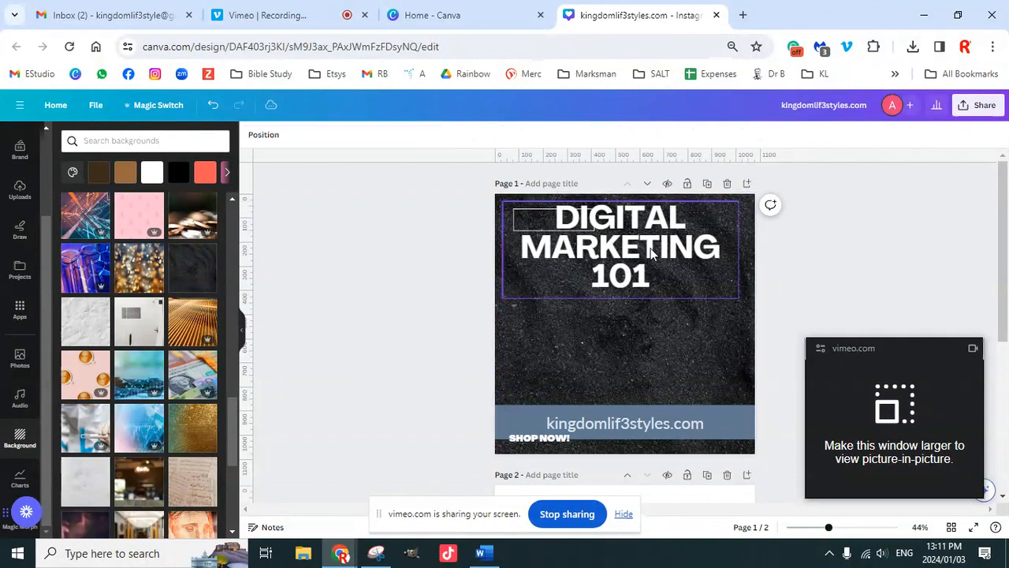
{"action": "left_click", "coordinate": [648, 253]}
{"action": "mouse_move", "coordinate": [622, 246]}
{"action": "left_mouse_down"}
{"action": "mouse_move", "coordinate": [620, 311]}
{"action": "mouse_move", "coordinate": [621, 234]}
{"action": "left_mouse_up"}
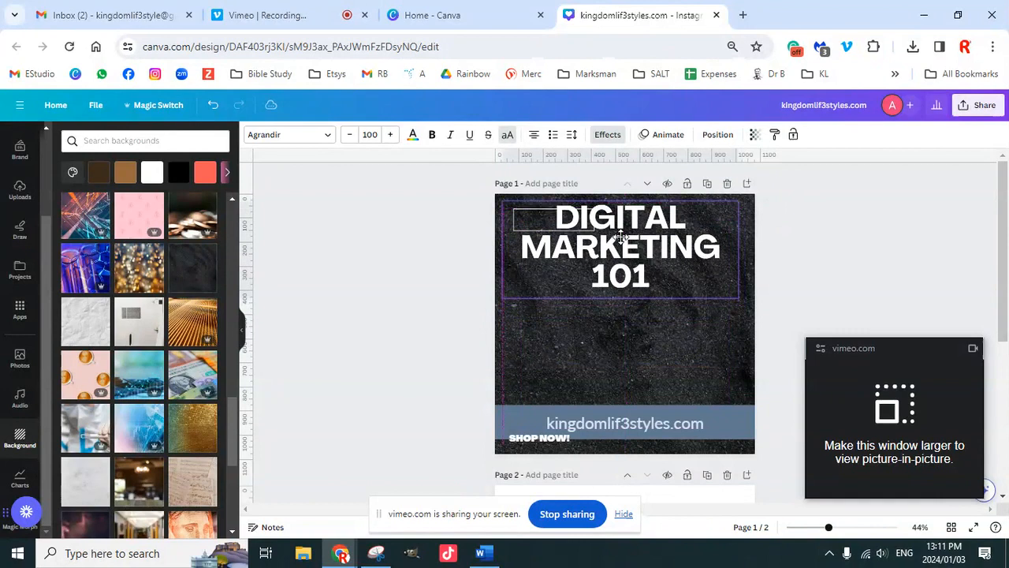
Send the headline backward behind the frame and enlarge the frame around it to about 1023 by 374 px
{"action": "left_click", "coordinate": [718, 138]}
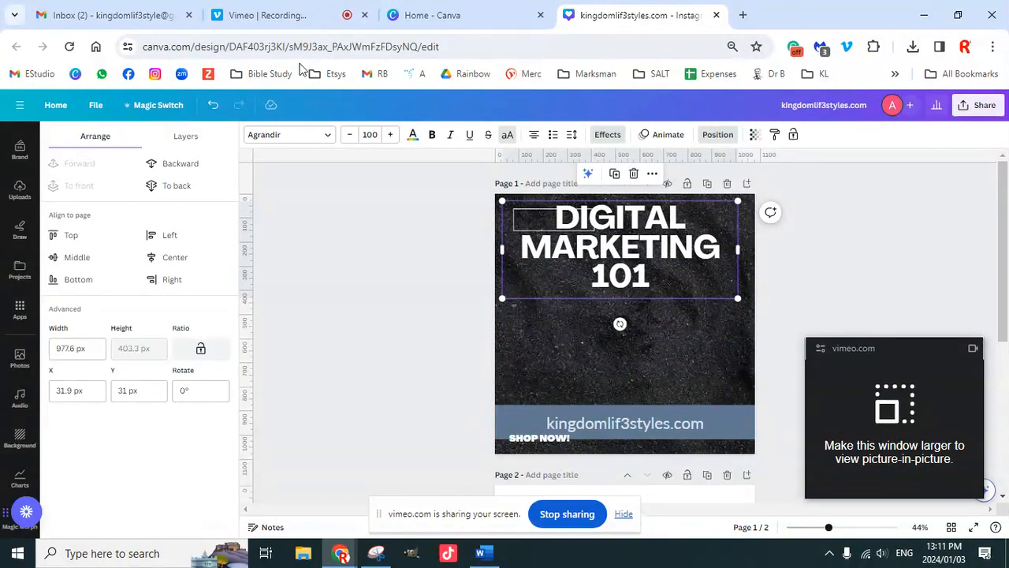
{"action": "left_click", "coordinate": [180, 164]}
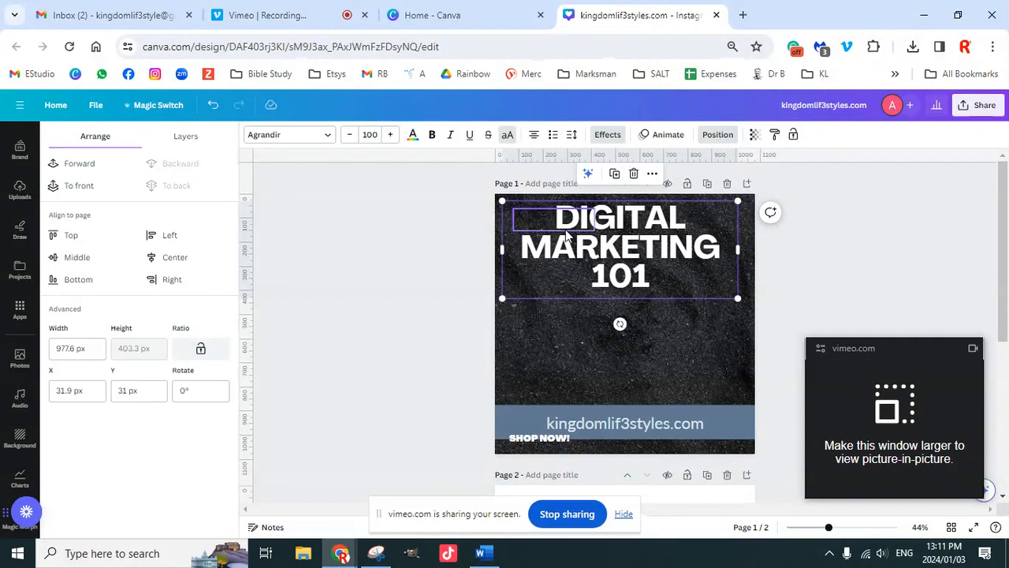
{"action": "left_click_drag", "start_coordinate": [566, 234], "coordinate": [725, 352]}
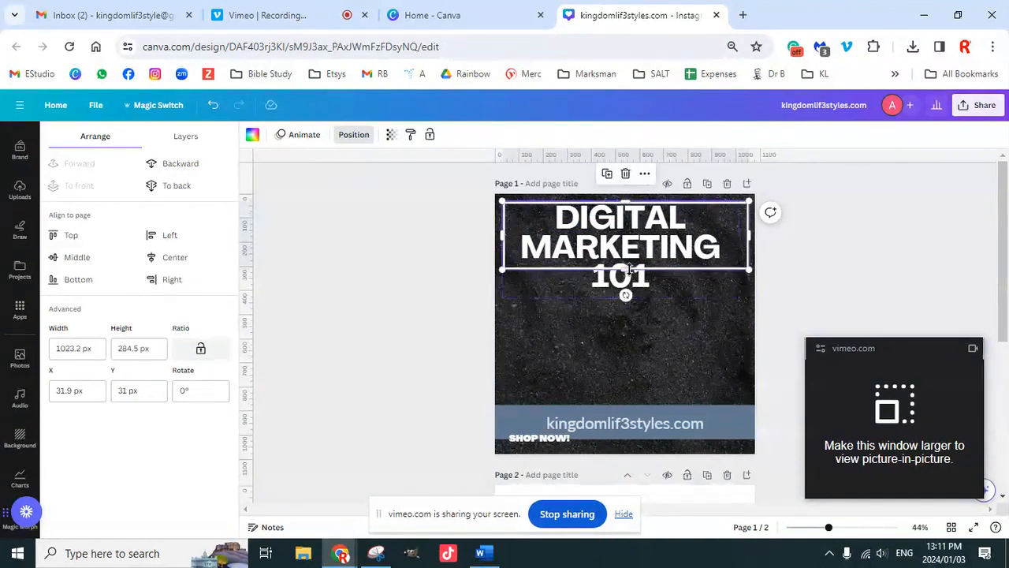
{"action": "mouse_move", "coordinate": [627, 271]}
{"action": "left_mouse_down"}
{"action": "mouse_move", "coordinate": [627, 306]}
{"action": "mouse_move", "coordinate": [628, 289]}
{"action": "left_mouse_up"}
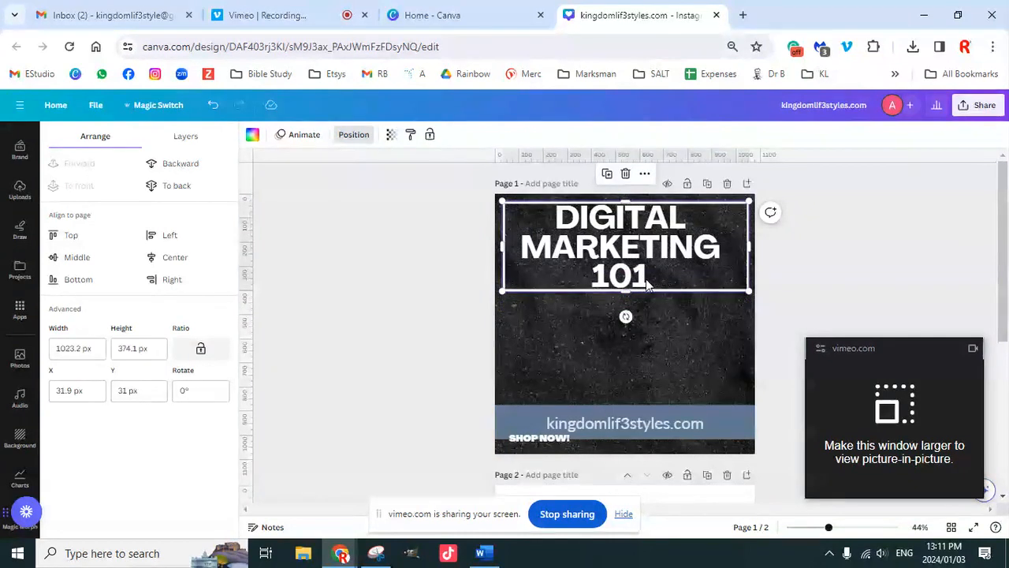
Send the frame backward behind the headline and remove "101" from the headline text
{"action": "left_click", "coordinate": [198, 164]}
{"action": "left_click", "coordinate": [823, 255]}
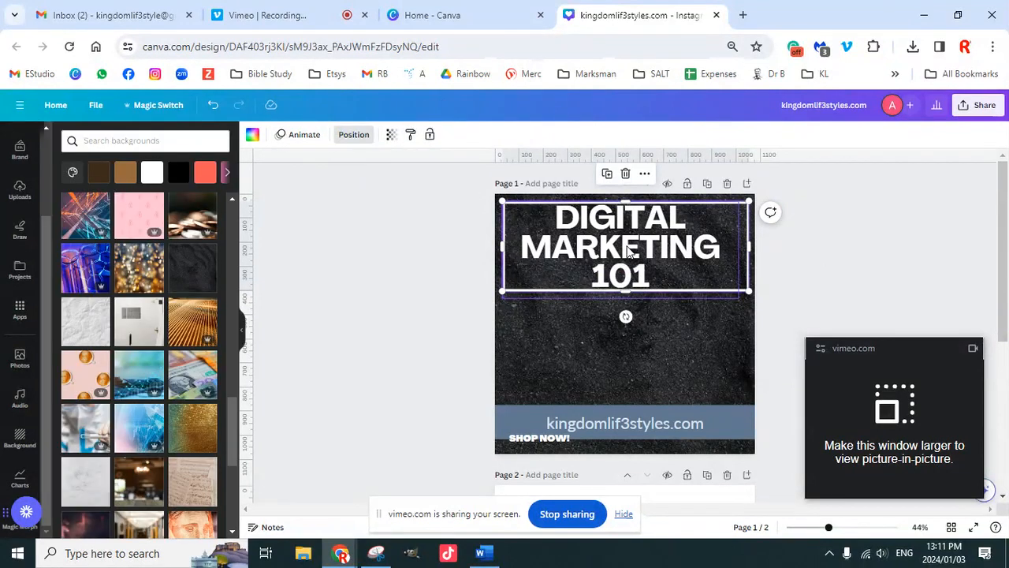
{"action": "left_click", "coordinate": [664, 256]}
{"action": "left_click", "coordinate": [655, 275]}
{"action": "key", "text": "BackSpace"}
{"action": "key", "text": "BackSpace"}
{"action": "key", "text": "BackSpace"}
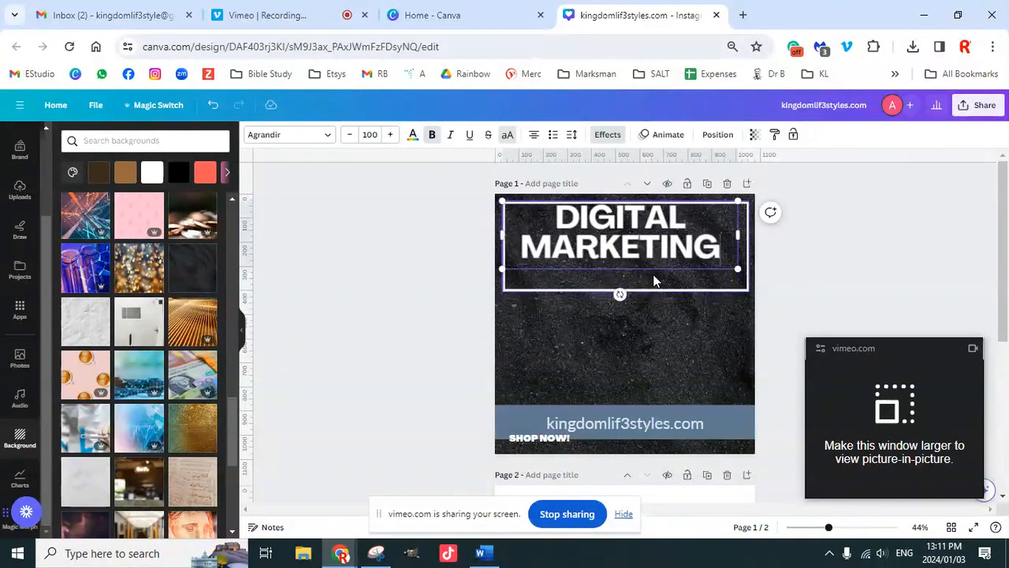
Center the "DIGITAL MARKETING" headline inside the white frame
{"action": "left_click", "coordinate": [797, 268]}
{"action": "left_click_drag", "start_coordinate": [667, 243], "coordinate": [671, 254]}
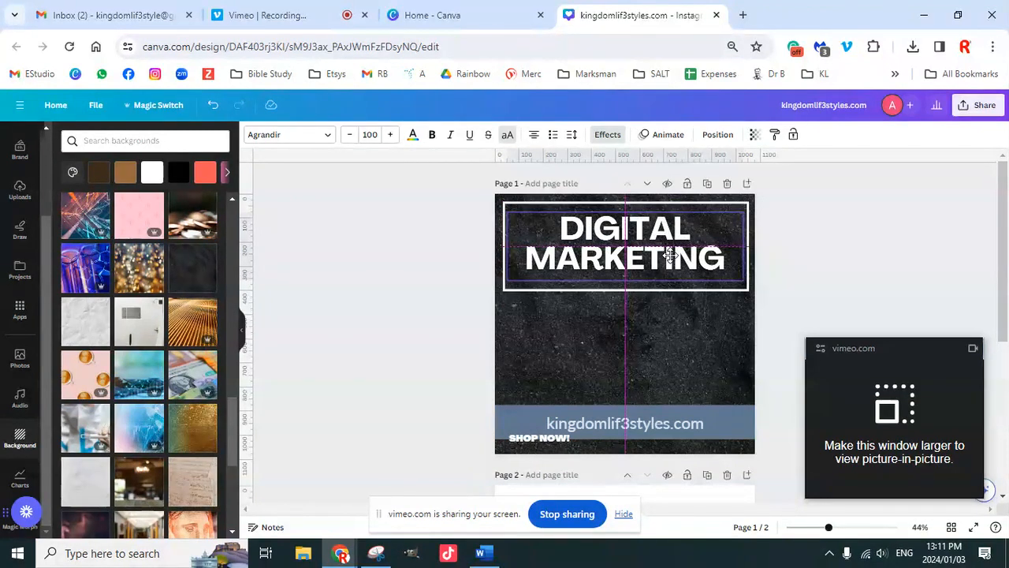
{"action": "left_click_drag", "start_coordinate": [671, 254], "coordinate": [671, 254]}
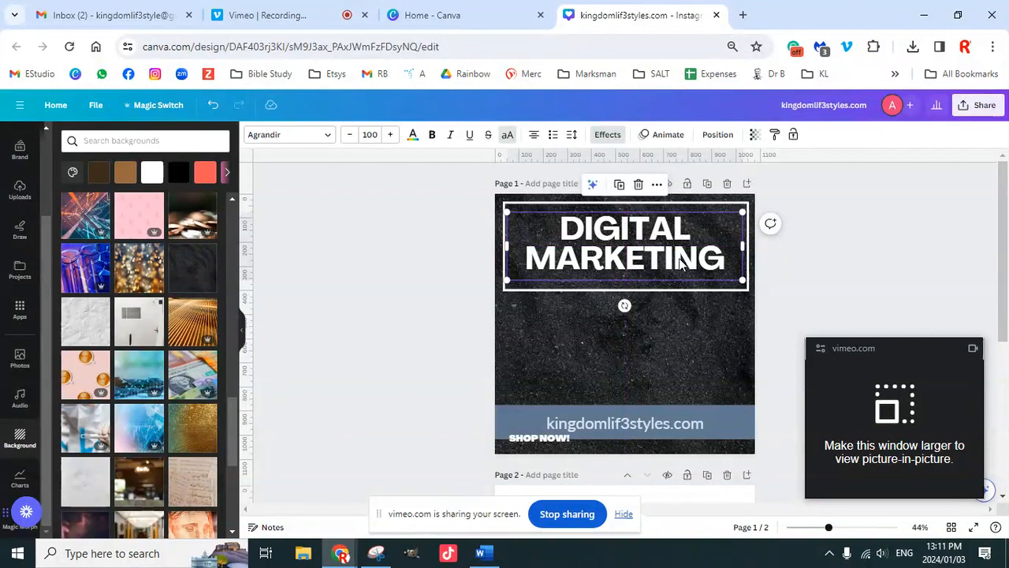
{"action": "left_click", "coordinate": [859, 272]}
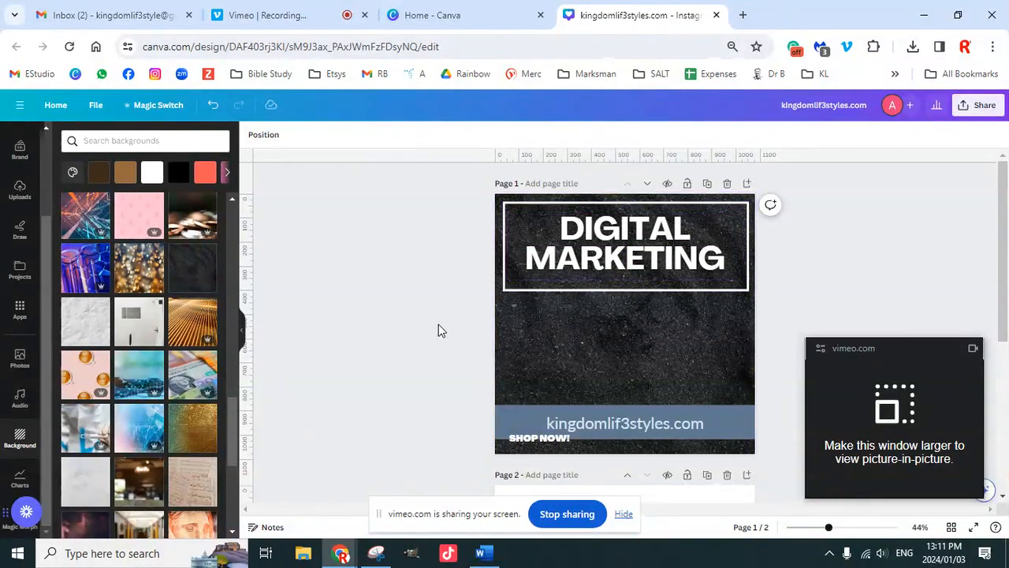
Move the "Shop Now!" text below the headline frame and widen its text box across most of the page
{"action": "left_click_drag", "start_coordinate": [548, 434], "coordinate": [517, 320]}
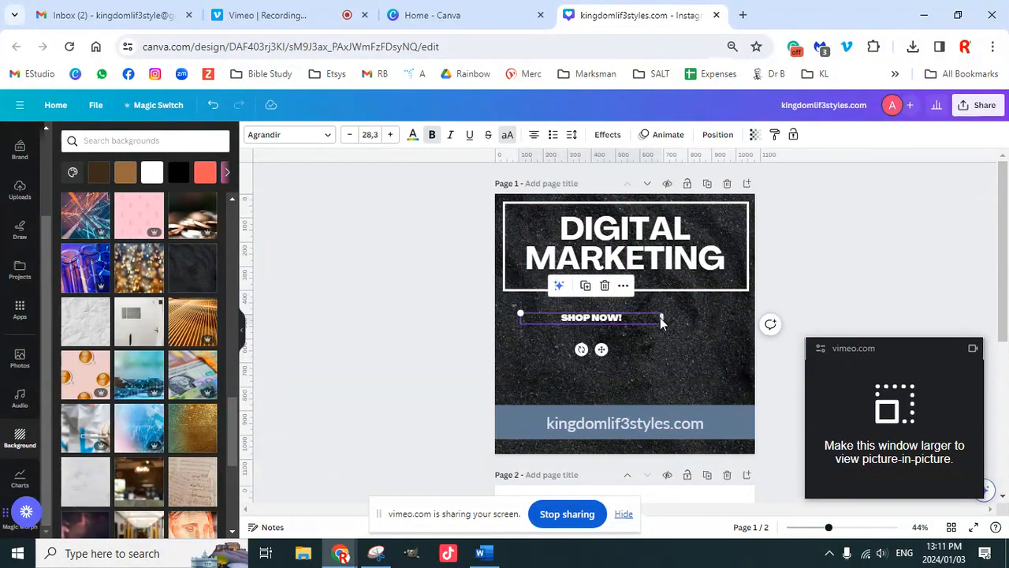
{"action": "left_click_drag", "start_coordinate": [663, 317], "coordinate": [730, 317]}
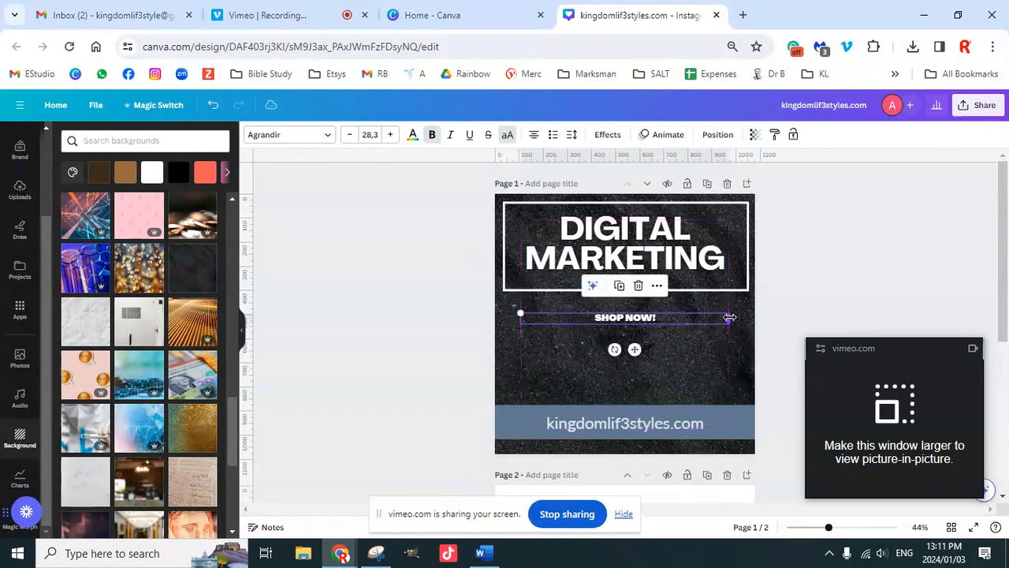
Replace the "Shop Now!" text with the two lines "EARN 100% PROFITS" and "NO MONTHLY FEES"
{"action": "double_click", "coordinate": [628, 319]}
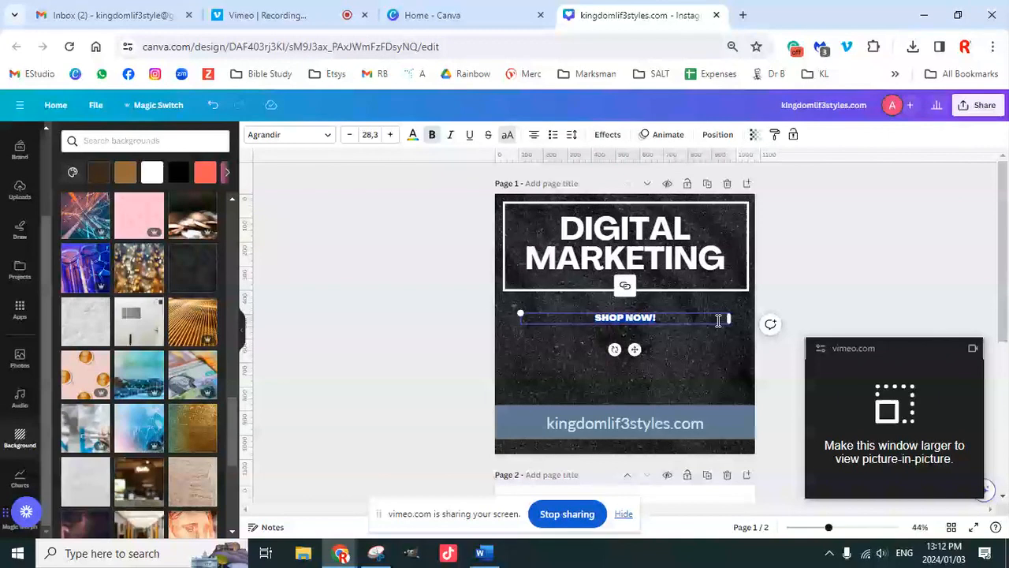
{"action": "key", "text": "BackSpace"}
{"action": "type", "text": "EARN 100% PROFITS"}
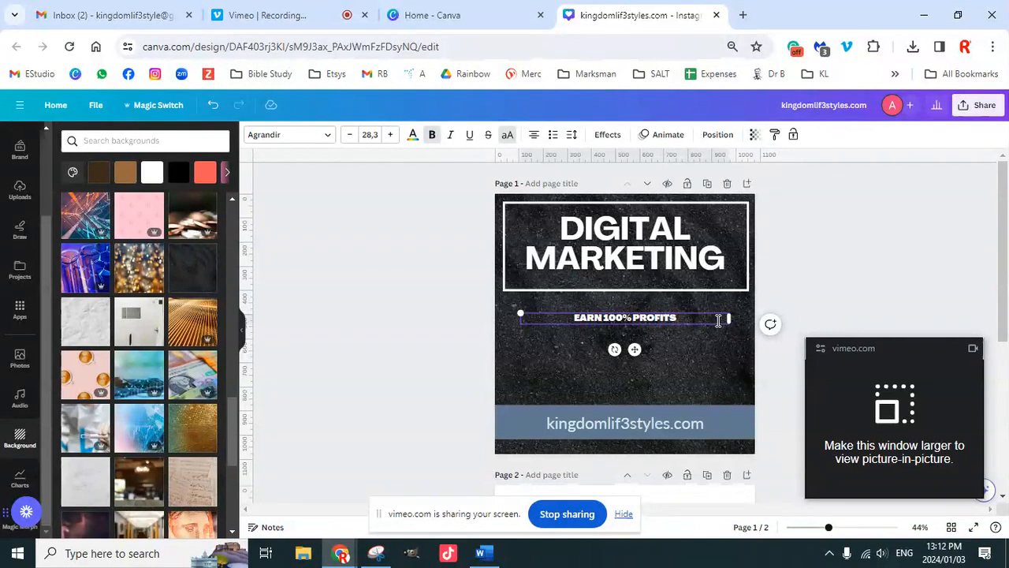
{"action": "key", "text": "Return"}
{"action": "key", "text": "BackSpace"}
{"action": "type", "text": "NO MONTH"}
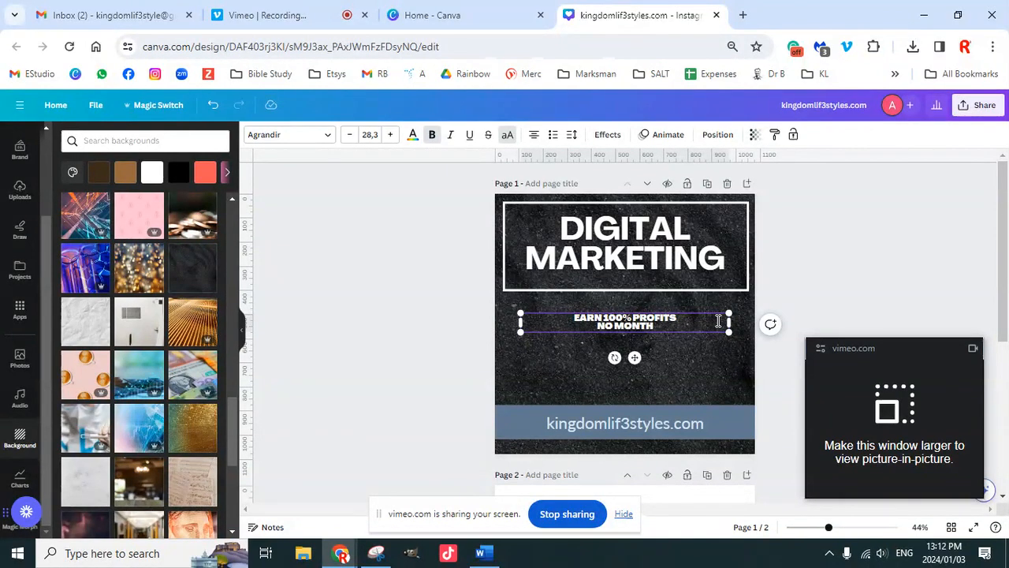
{"action": "type", "text": "LY FEES"}
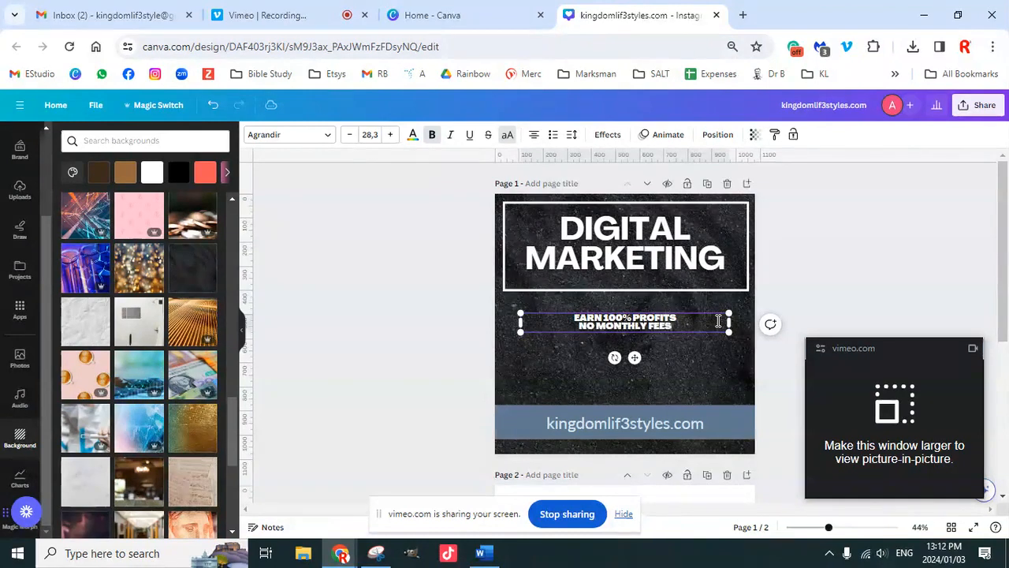
Add "DONE FOR YOU DIGITAL PRODUCTS" as the third line of the text block below the headline
{"action": "key", "text": "Return"}
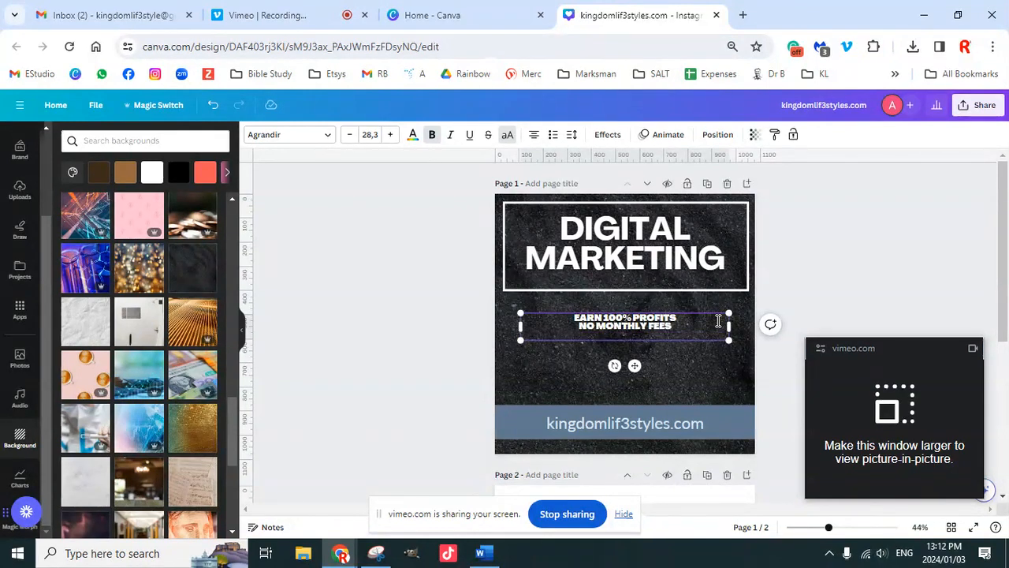
{"action": "type", "text": "DONE FOR YOU DIGITAL PROF"}
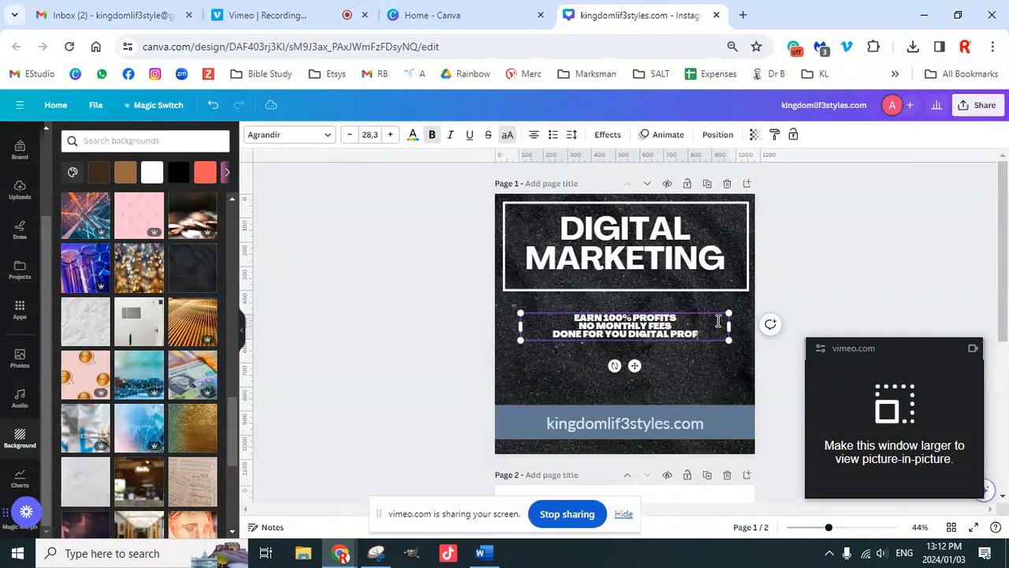
{"action": "key", "text": "BackSpace"}
{"action": "type", "text": "D"}
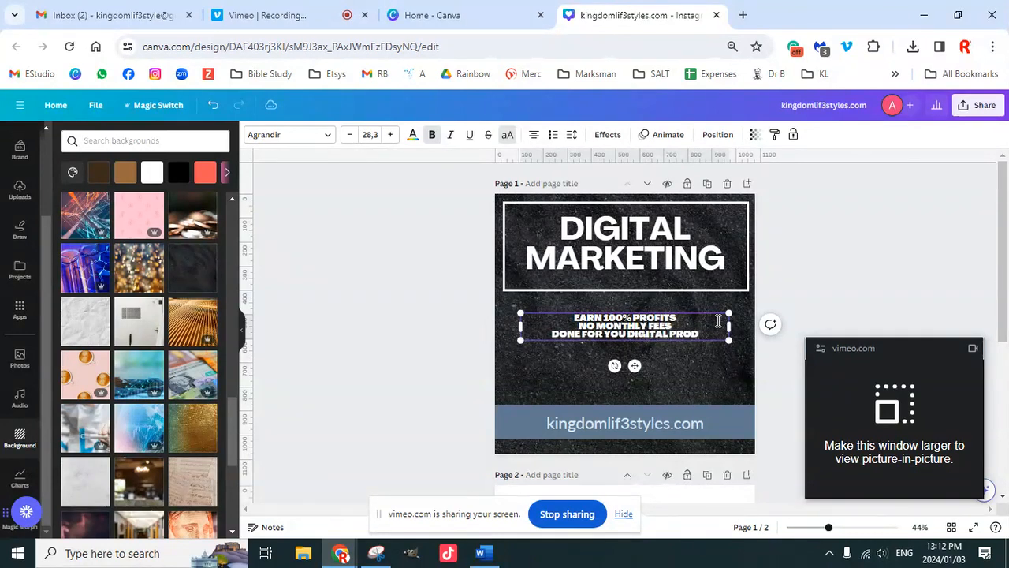
{"action": "type", "text": "UCTS"}
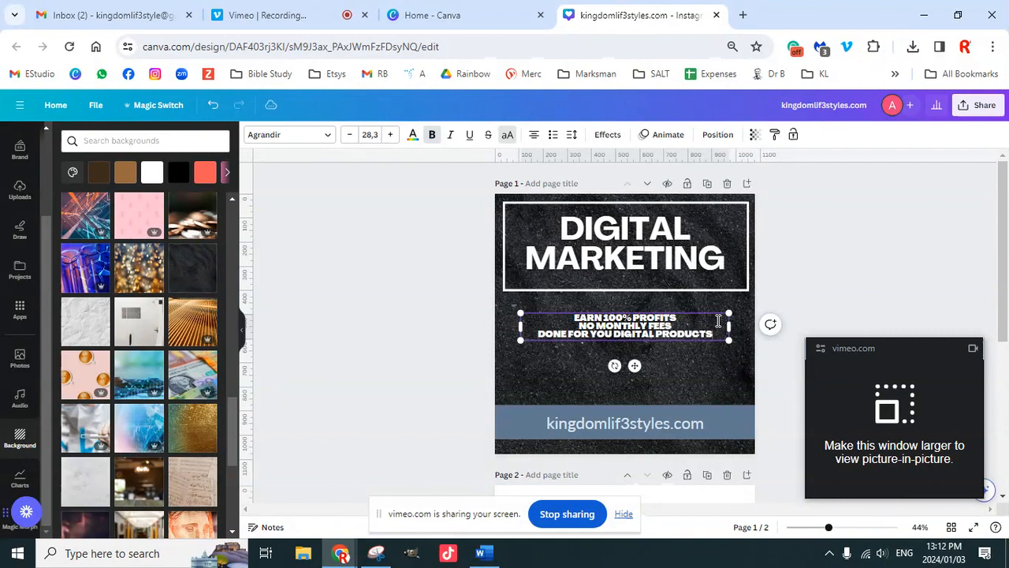
Add the lines "EMAIL AUTOMATIONS", "2 HOUR WORK DAY" and "WORK FROM HOME" to the end of the benefits text
{"action": "key", "text": "Return"}
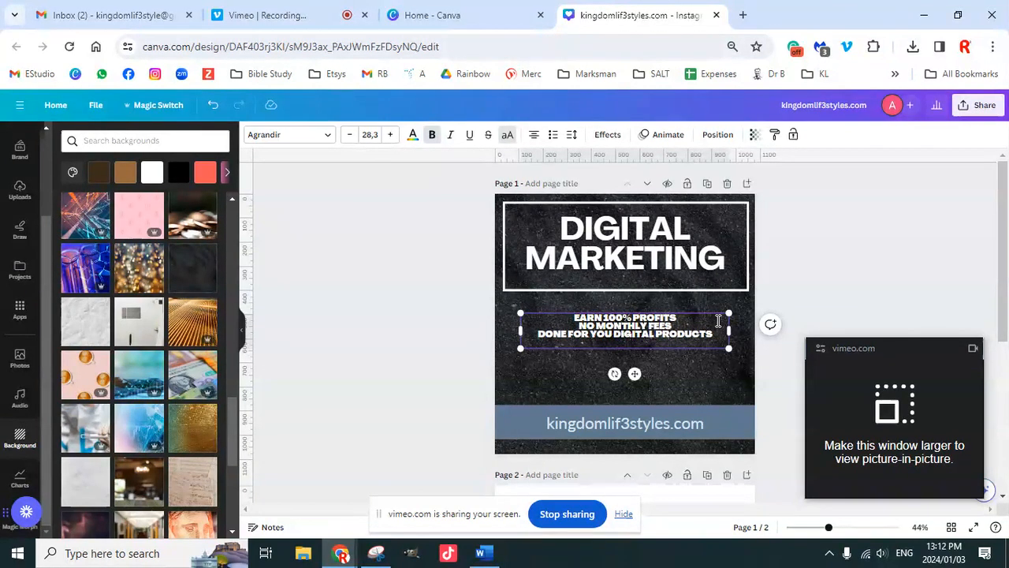
{"action": "type", "text": "EMAIL AUTOMATIONS"}
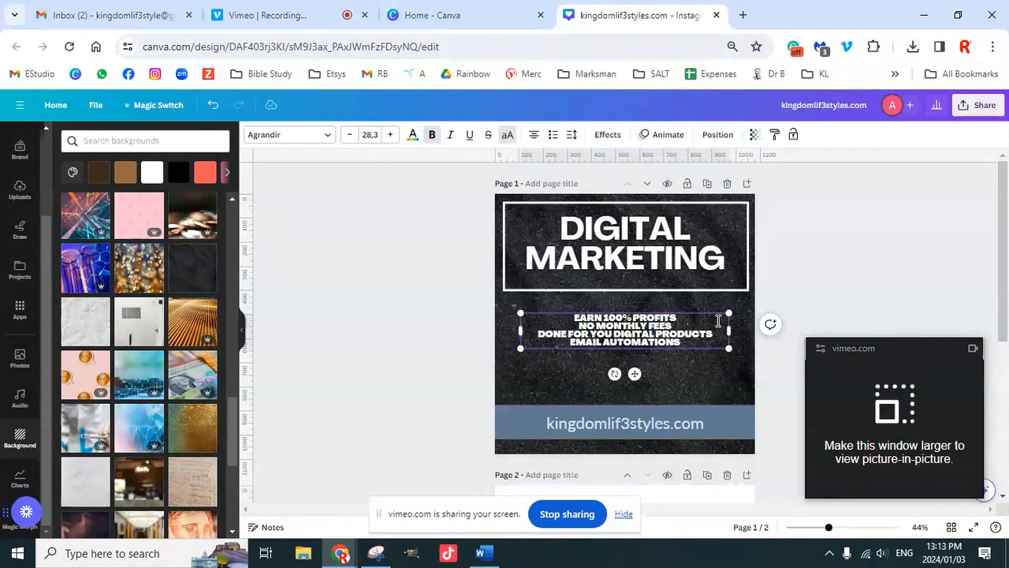
{"action": "key", "text": "Return"}
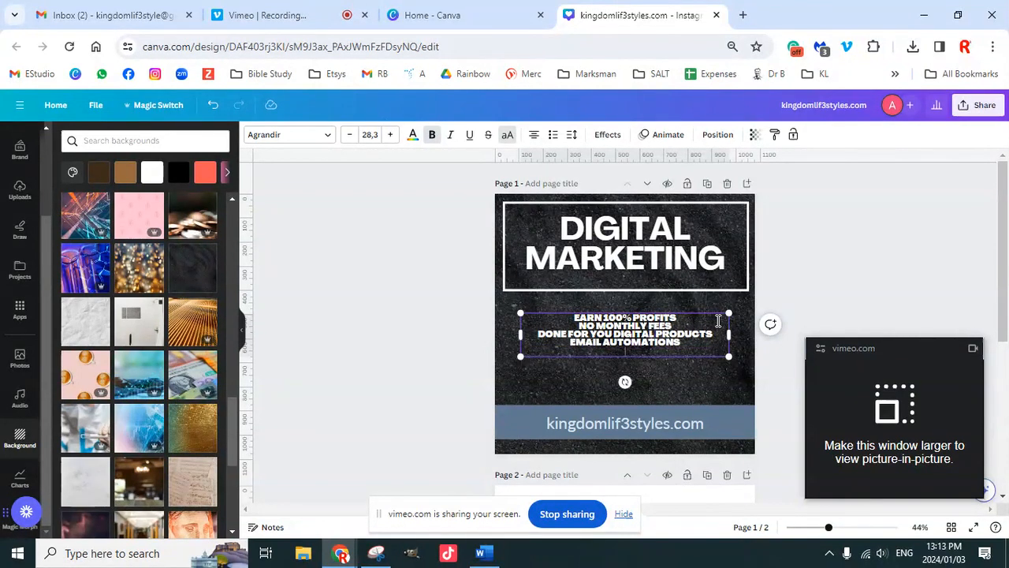
{"action": "type", "text": "2 HOUR WORK DAY"}
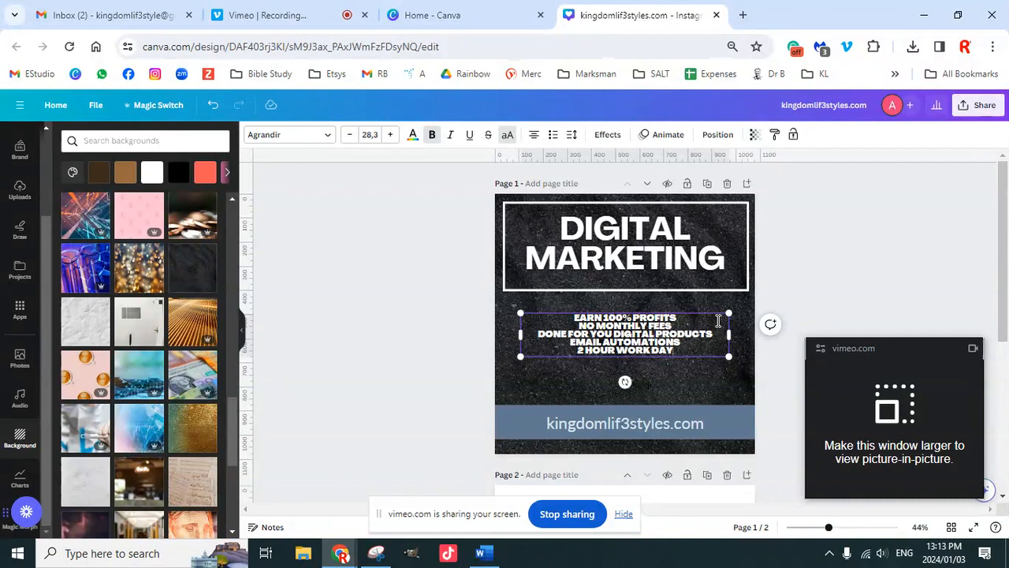
{"action": "key", "text": "Return"}
{"action": "type", "text": "WORK FROM HOME"}
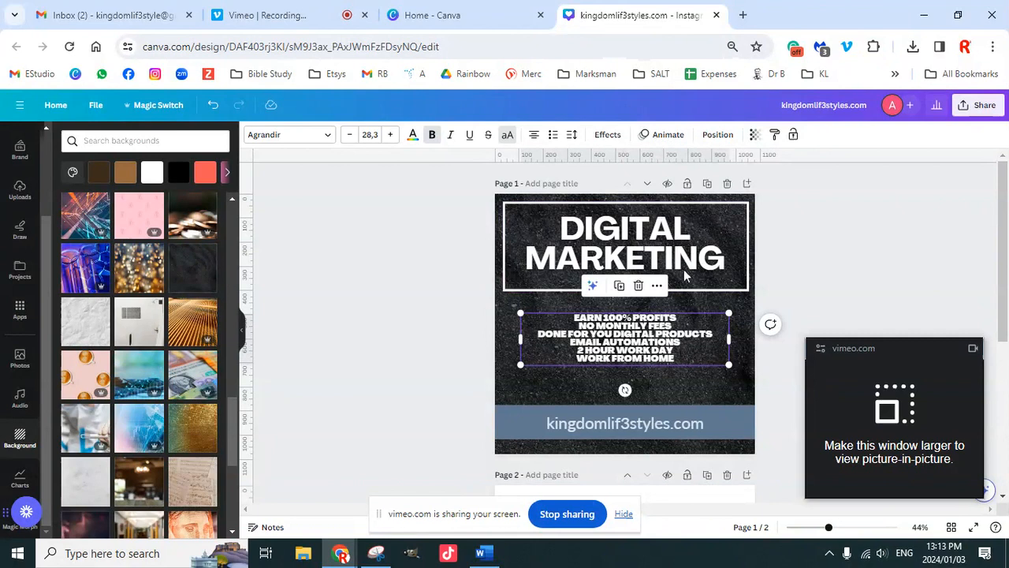
Change the font of the six-line benefits text to DM Sans
{"action": "left_click", "coordinate": [648, 255]}
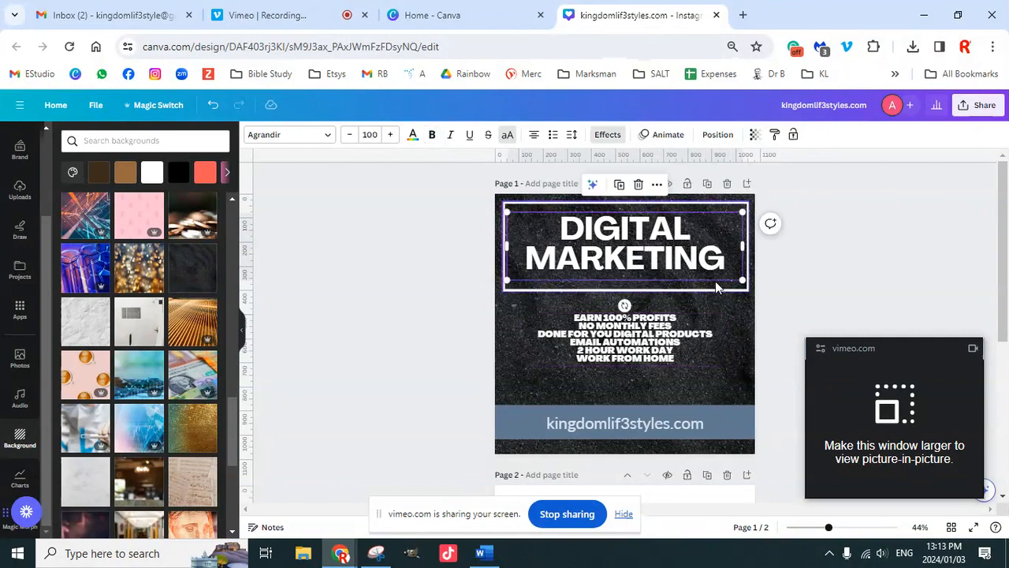
{"action": "left_click", "coordinate": [663, 350]}
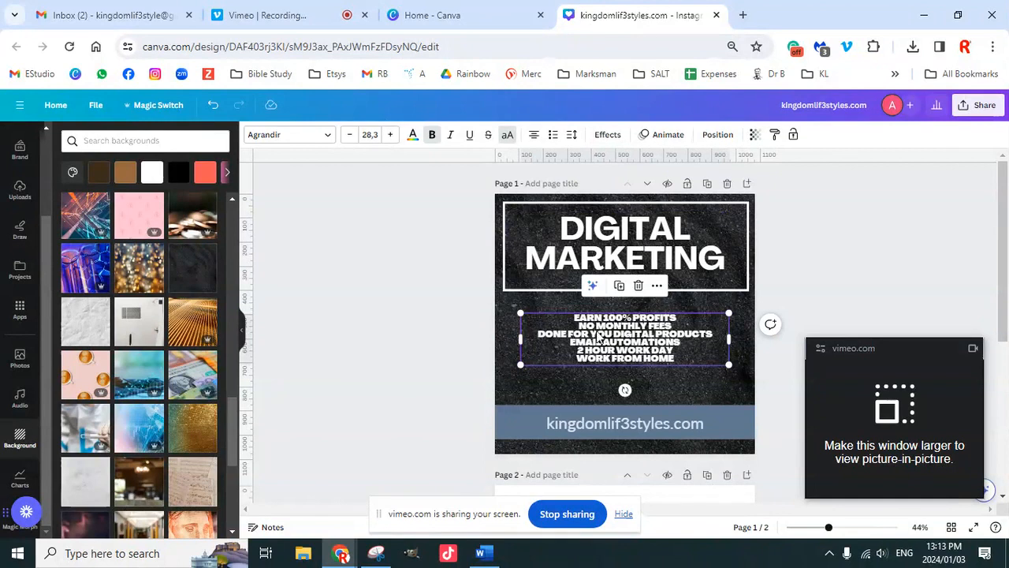
{"action": "left_click", "coordinate": [307, 140]}
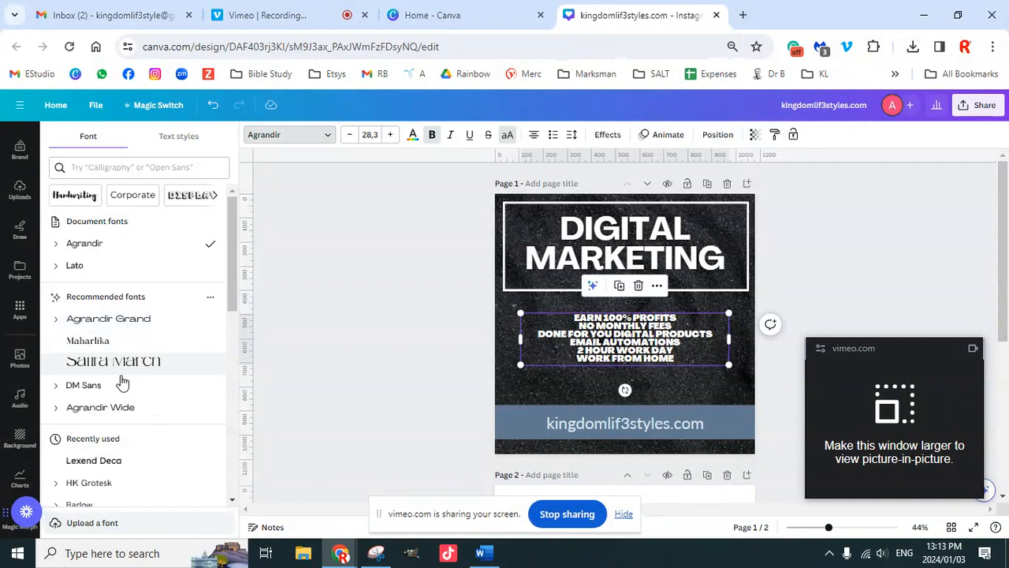
{"action": "left_click", "coordinate": [105, 386]}
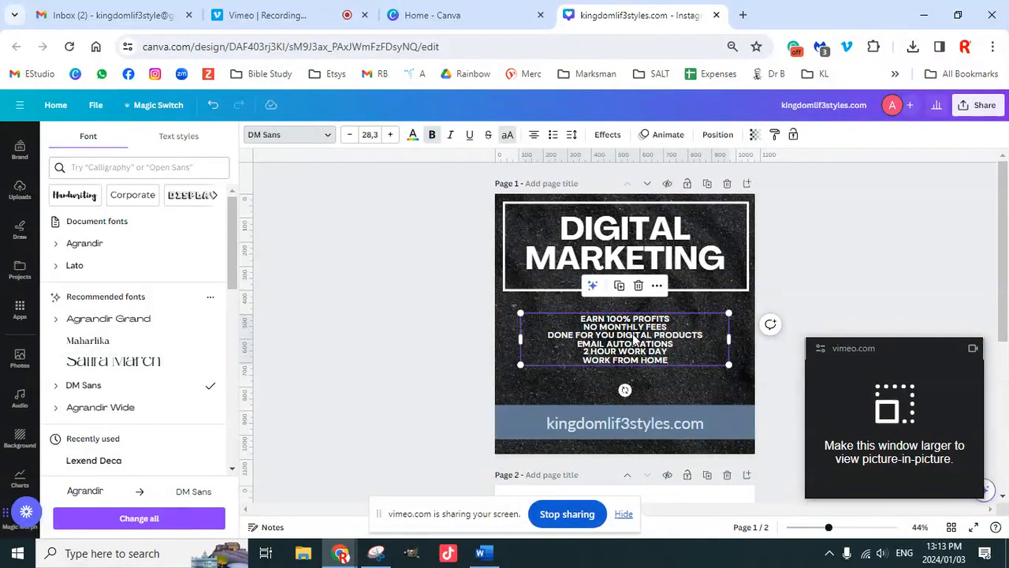
Enlarge the benefits text to font size about 39,4 and center it between the headline frame and the website band
{"action": "left_click_drag", "start_coordinate": [729, 336], "coordinate": [756, 414]}
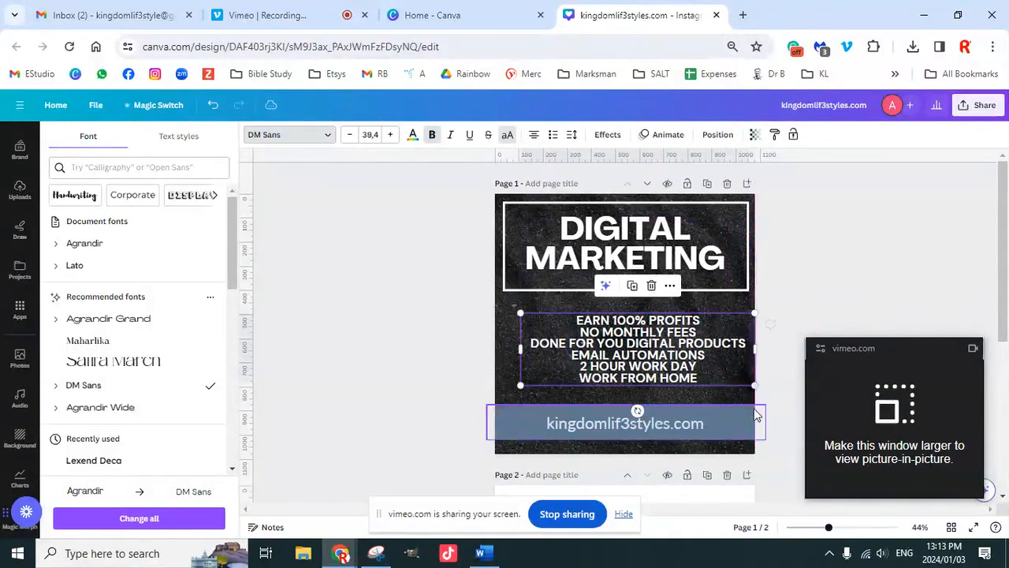
{"action": "left_click_drag", "start_coordinate": [698, 368], "coordinate": [686, 368]}
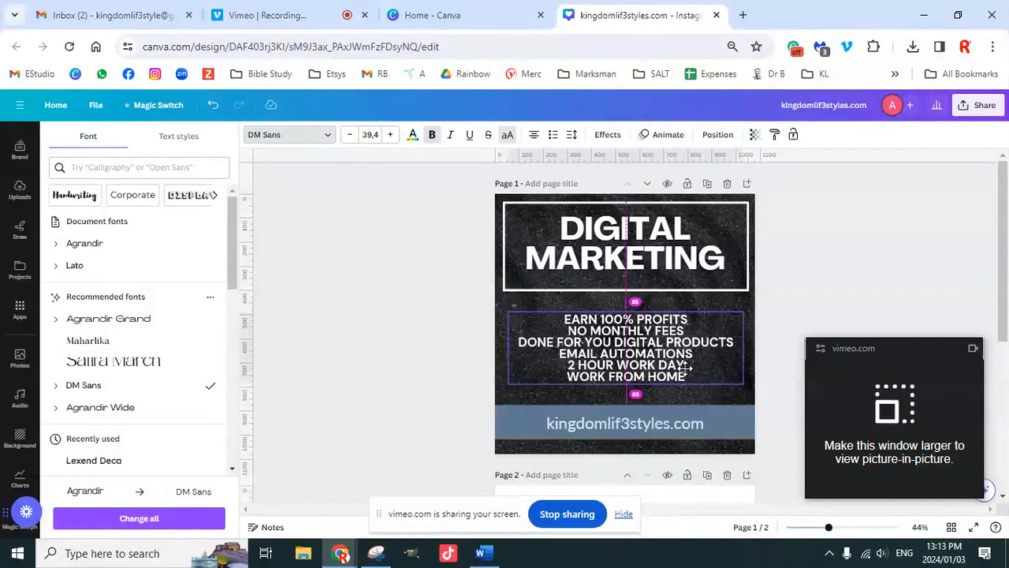
{"action": "left_click_drag", "start_coordinate": [686, 368], "coordinate": [686, 368]}
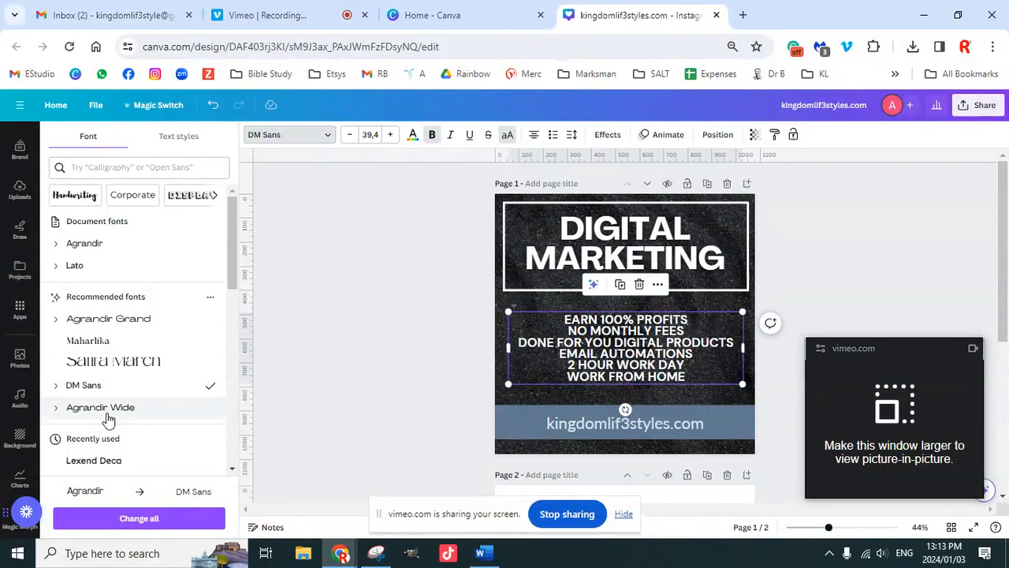
Try the Barlow SemiCondensed and Anonymous Pro fonts on the benefits text
{"action": "scroll", "coordinate": [126, 406], "scroll_direction": "down", "scroll_amount": 6}
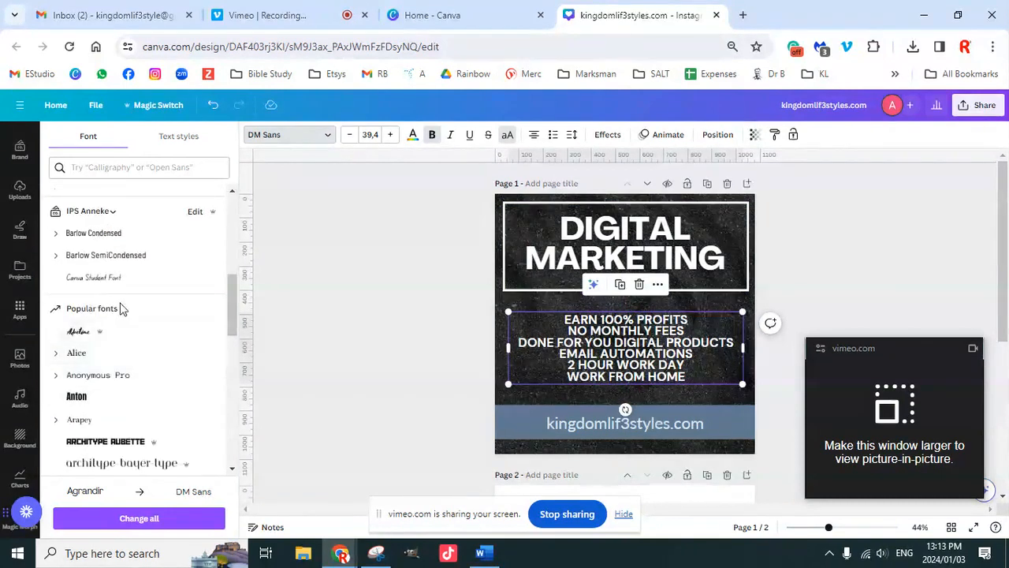
{"action": "left_click", "coordinate": [136, 258]}
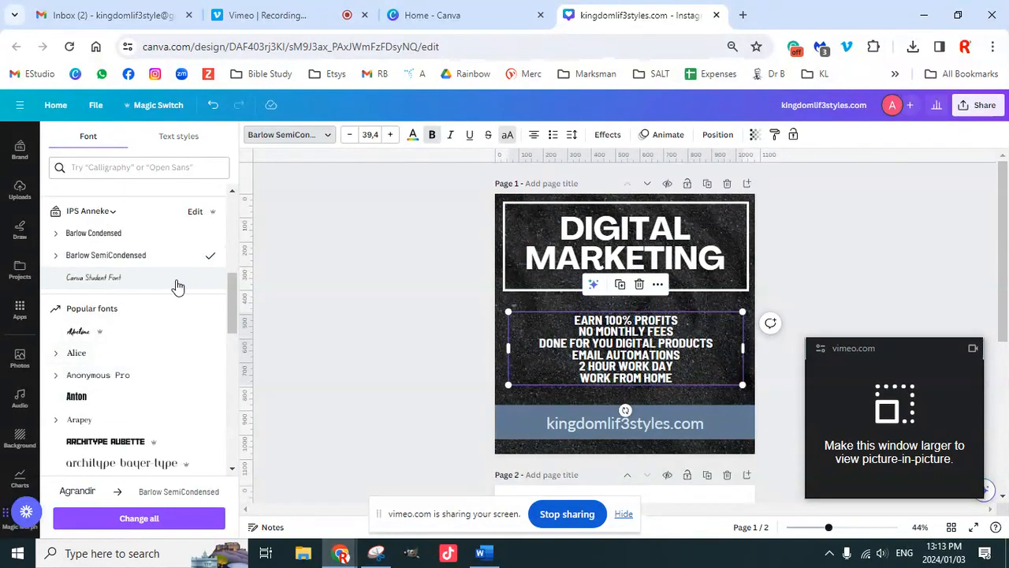
{"action": "left_click", "coordinate": [115, 376]}
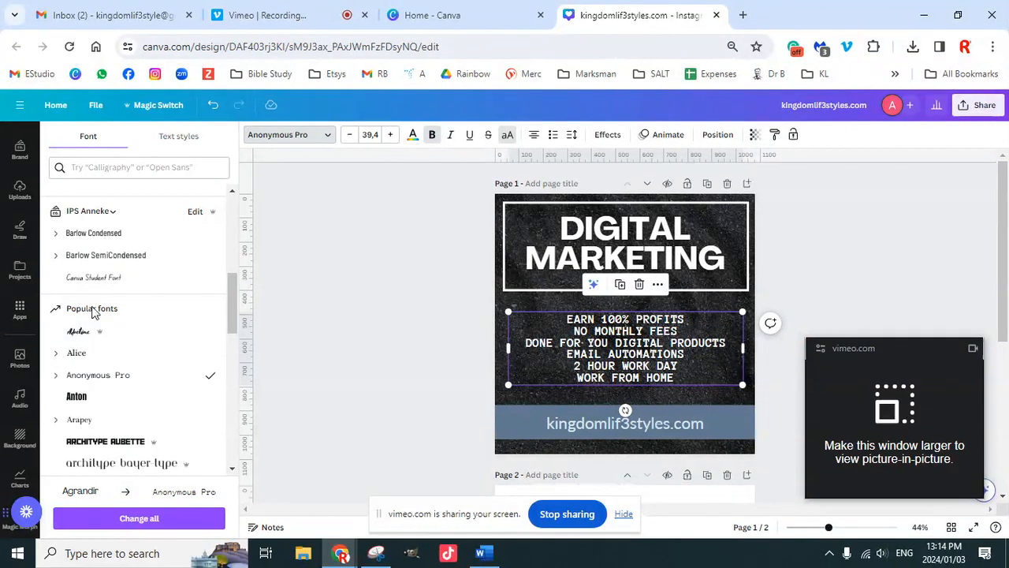
{"action": "scroll", "coordinate": [112, 421], "scroll_direction": "down", "scroll_amount": 5}
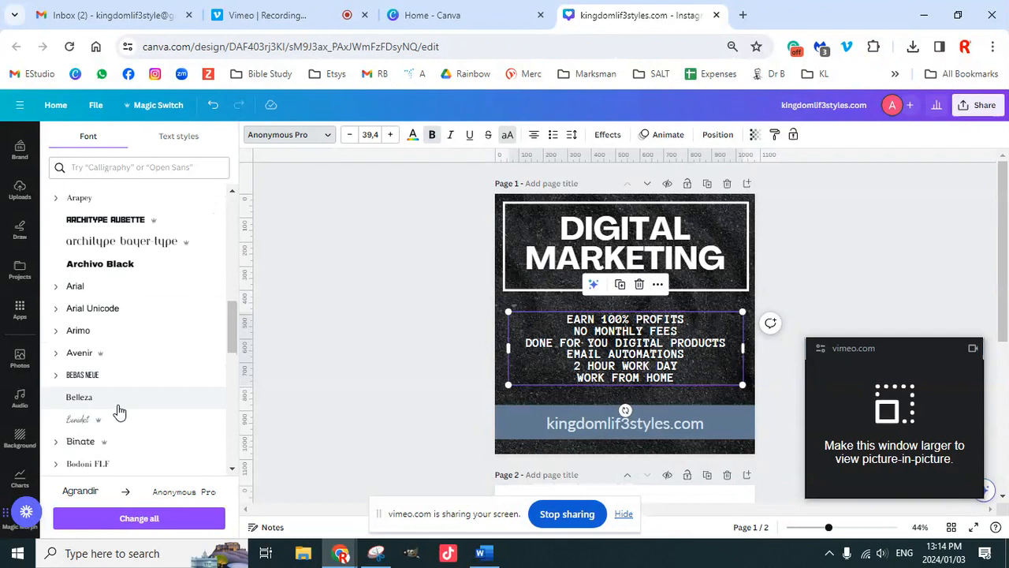
Browse the Paragraph fonts, apply Kollektif to the benefits text, and turn off its bold formatting
{"action": "left_click", "coordinate": [142, 165]}
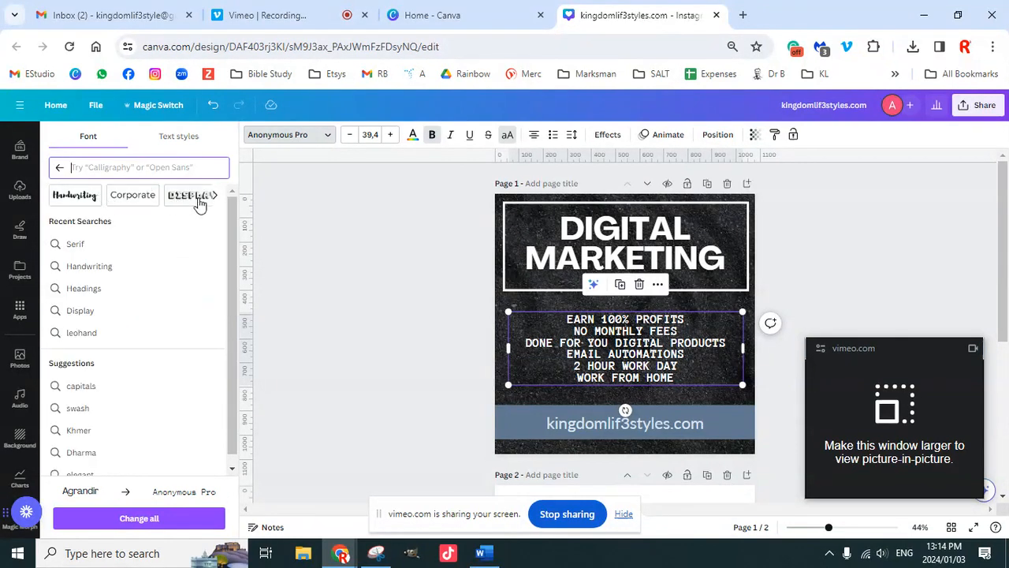
{"action": "left_click", "coordinate": [216, 196]}
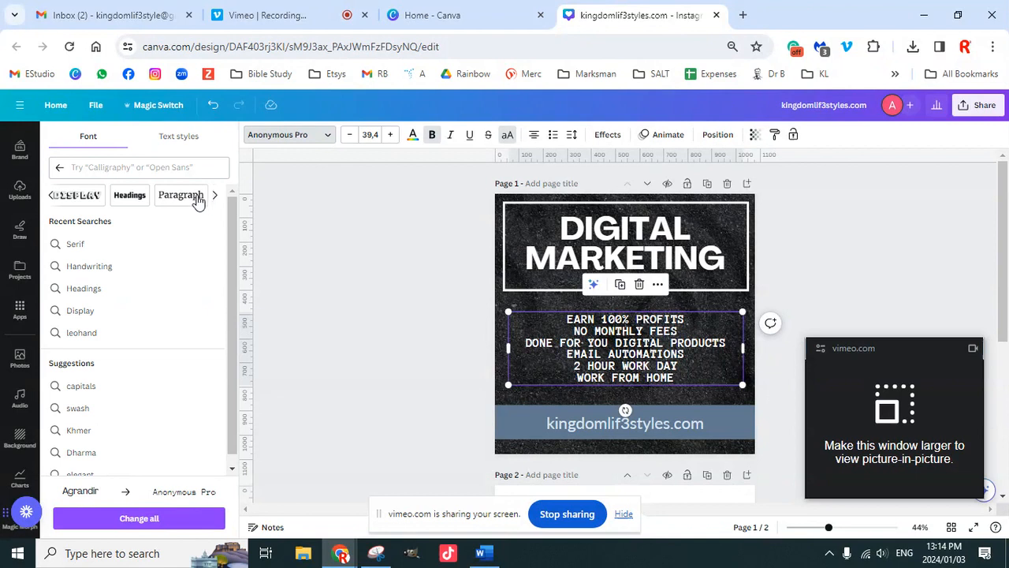
{"action": "left_click", "coordinate": [191, 197]}
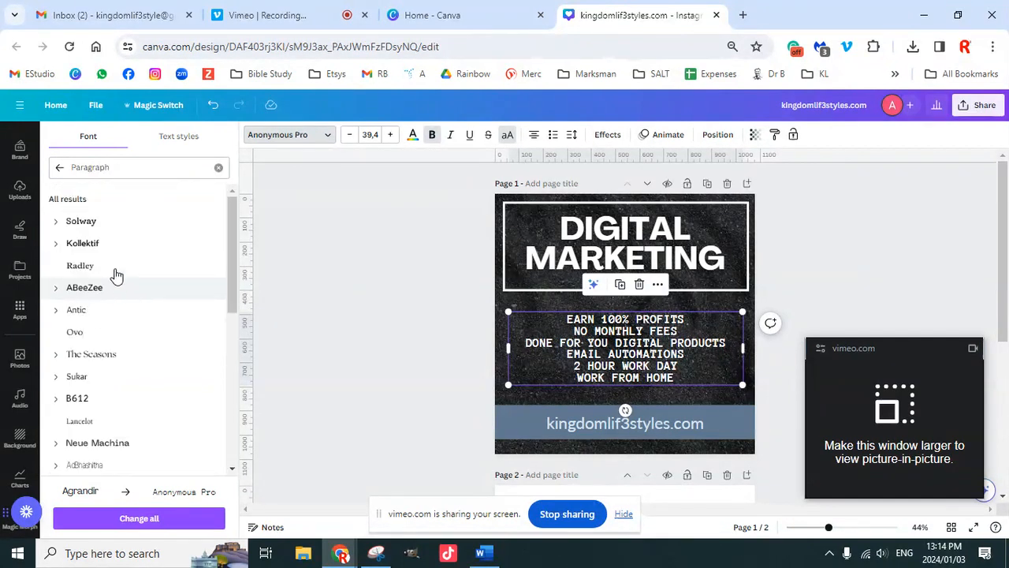
{"action": "left_click", "coordinate": [99, 244]}
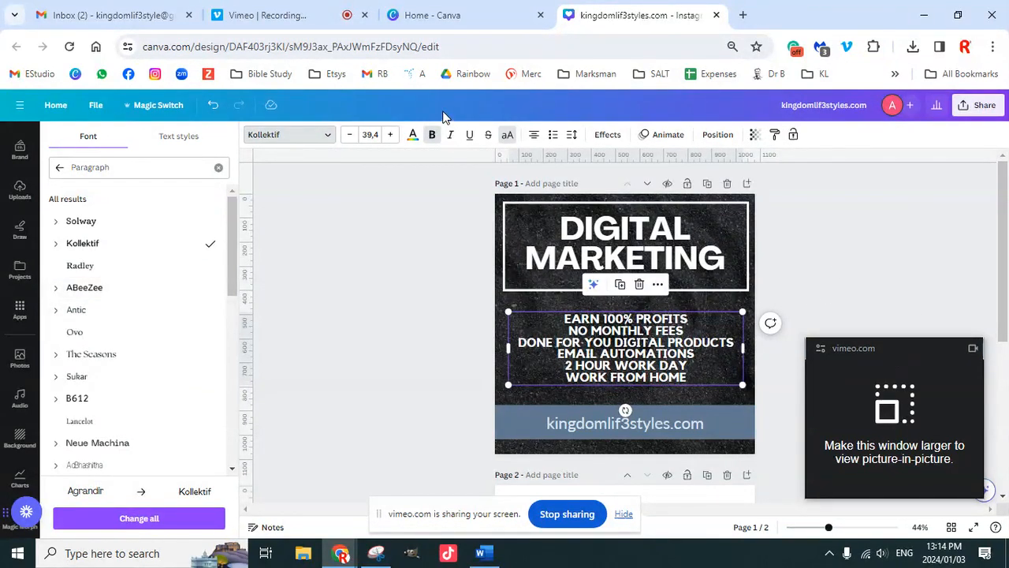
{"action": "left_click", "coordinate": [432, 134]}
{"action": "left_click", "coordinate": [20, 438]}
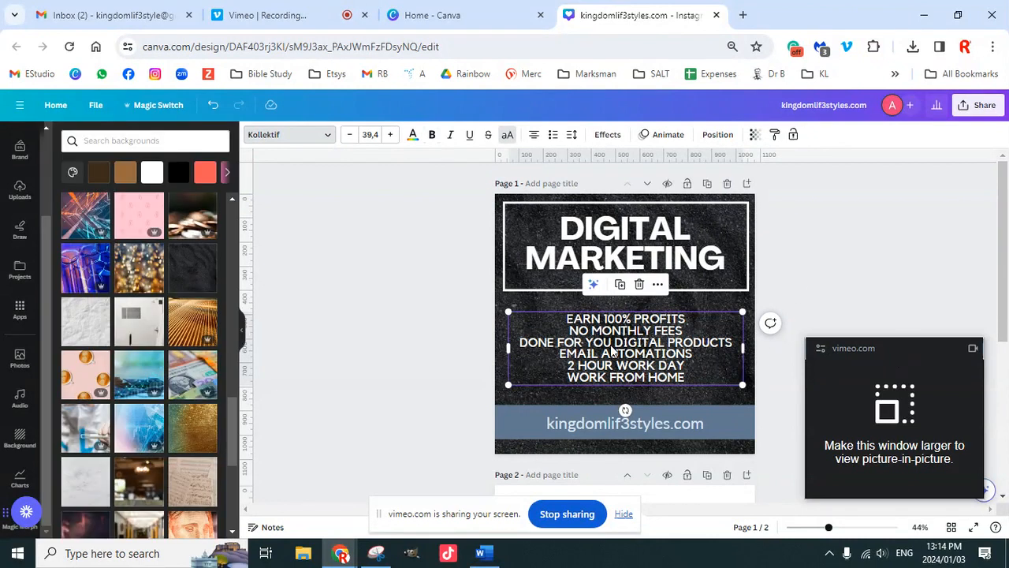
{"action": "left_click", "coordinate": [433, 303]}
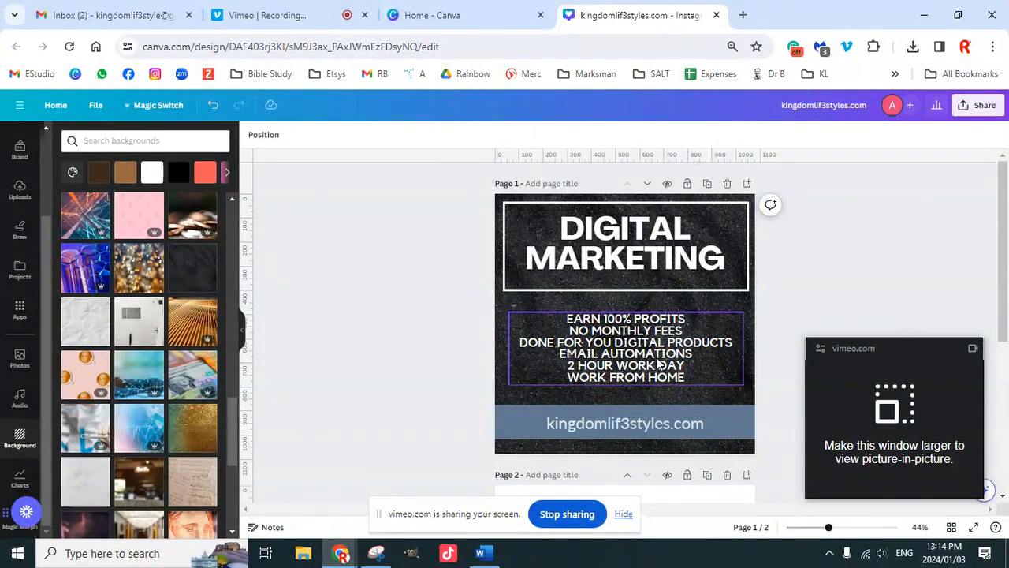
{"action": "left_click", "coordinate": [507, 384]}
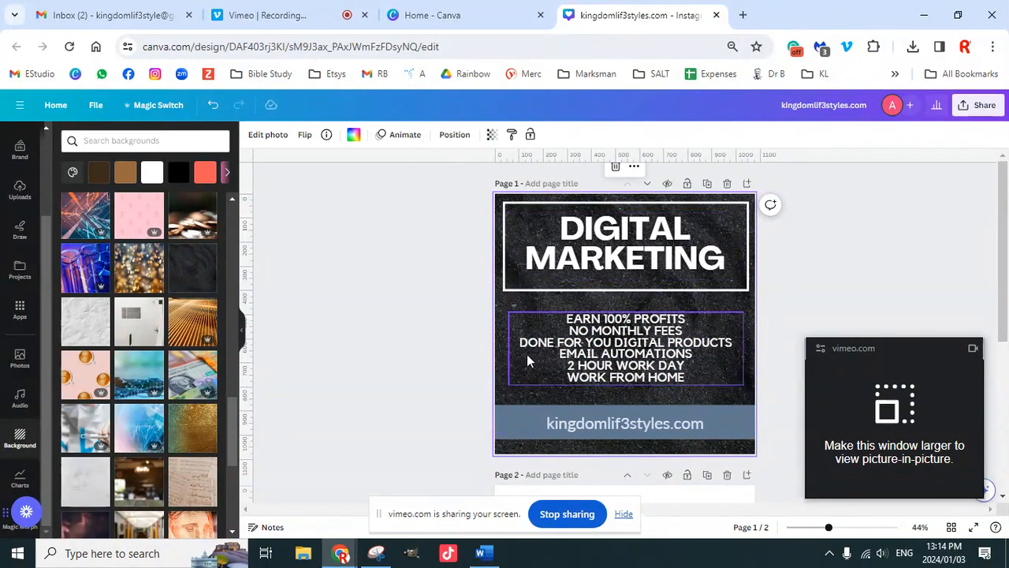
{"action": "left_click", "coordinate": [414, 293]}
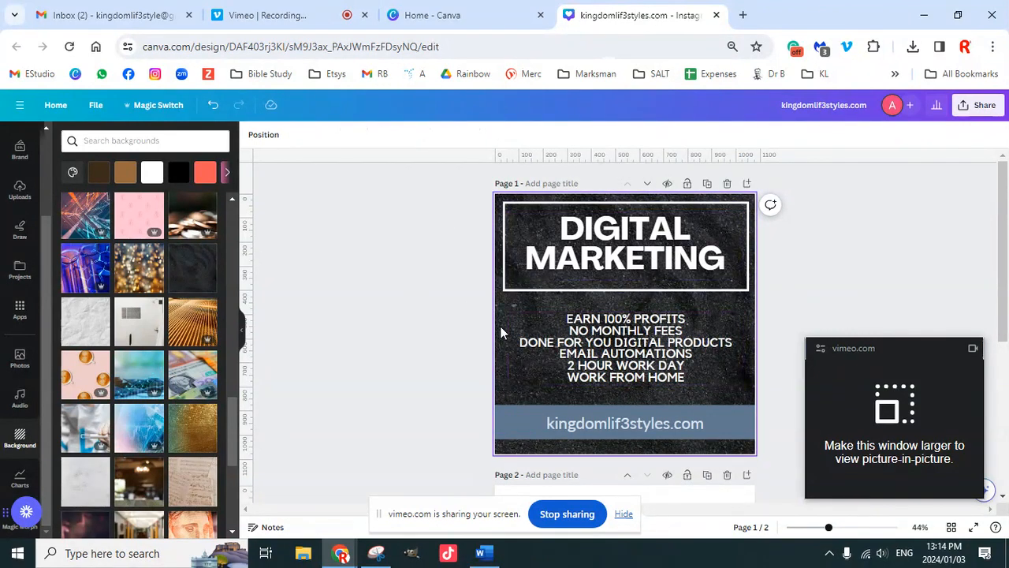
{"action": "left_click", "coordinate": [506, 342]}
{"action": "left_click", "coordinate": [569, 344]}
{"action": "left_click", "coordinate": [547, 254]}
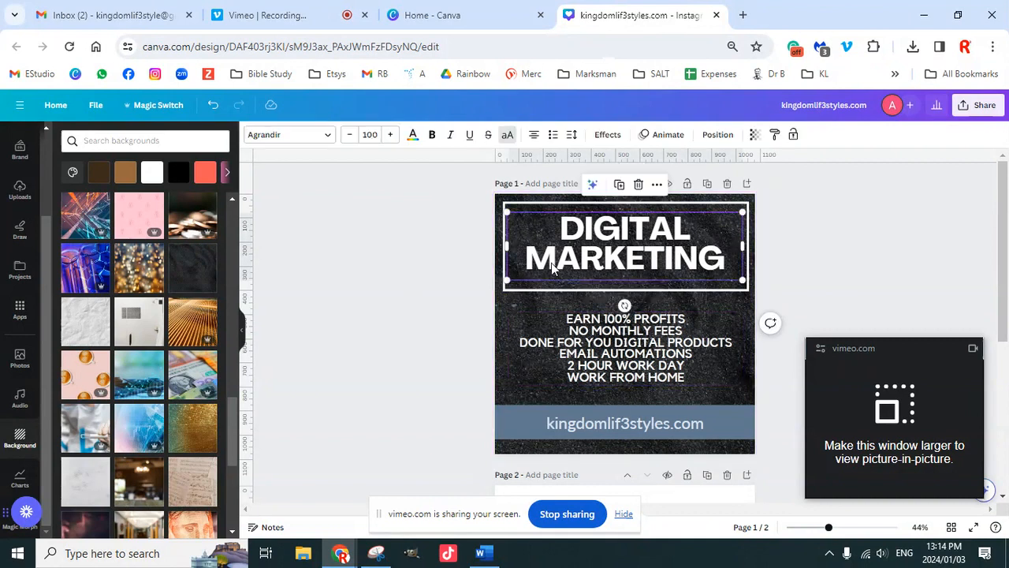
{"action": "left_click", "coordinate": [524, 290]}
{"action": "left_click", "coordinate": [579, 341]}
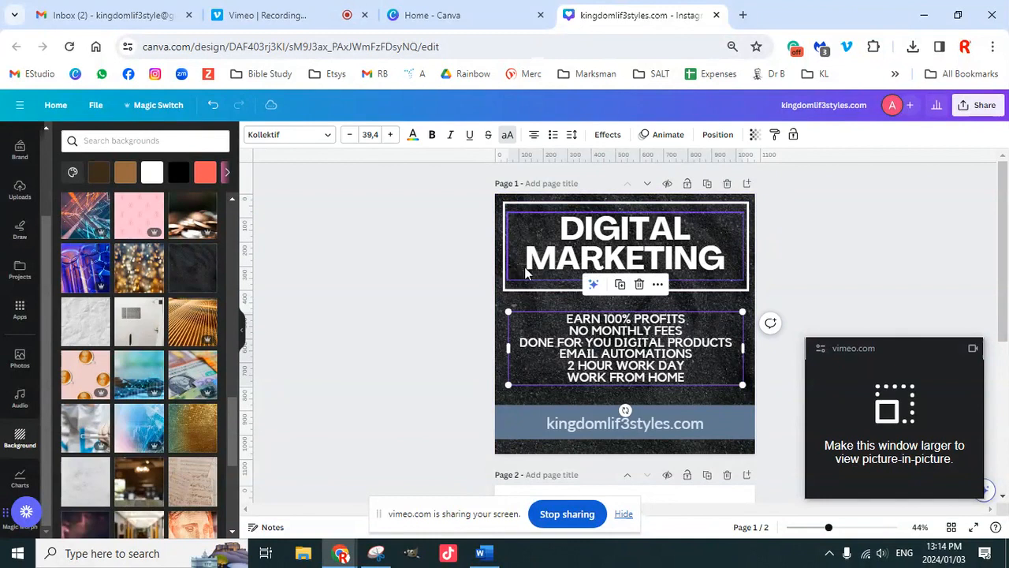
Set the transparency of the dark background image to 70
{"action": "left_click", "coordinate": [503, 305]}
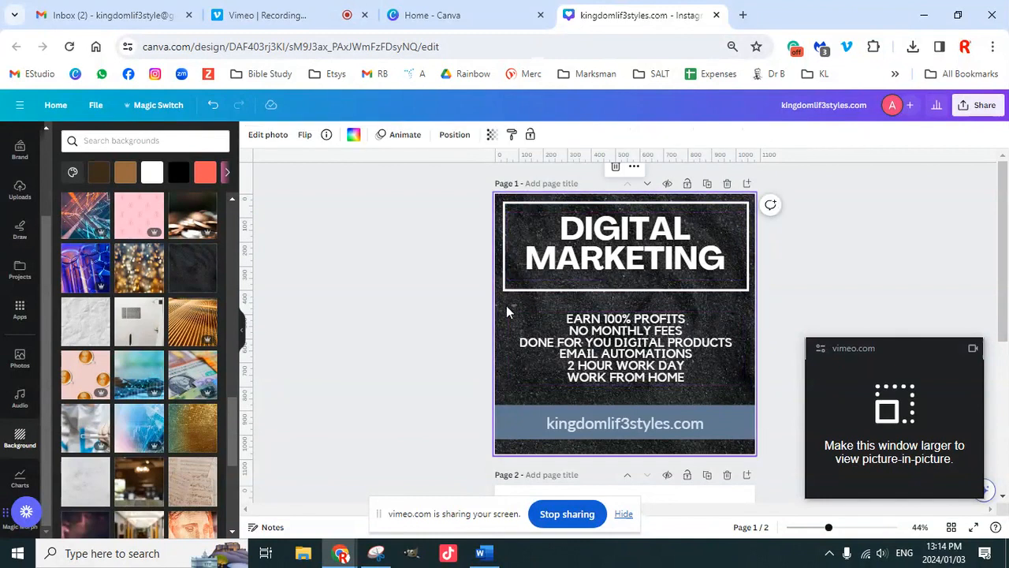
{"action": "left_click", "coordinate": [491, 134]}
{"action": "left_click_drag", "start_coordinate": [489, 180], "coordinate": [462, 181]}
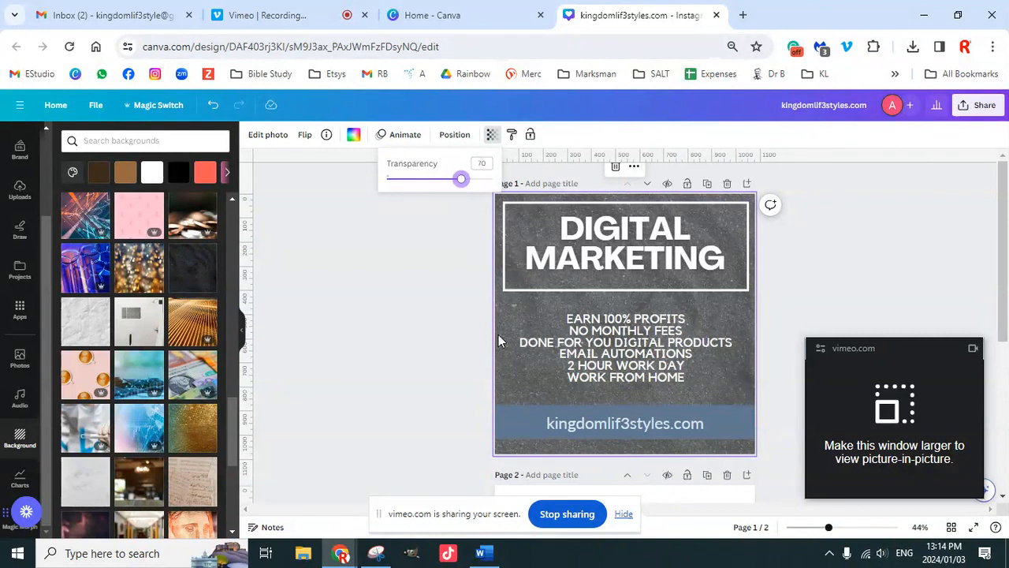
{"action": "left_click", "coordinate": [462, 379]}
{"action": "left_click", "coordinate": [462, 357]}
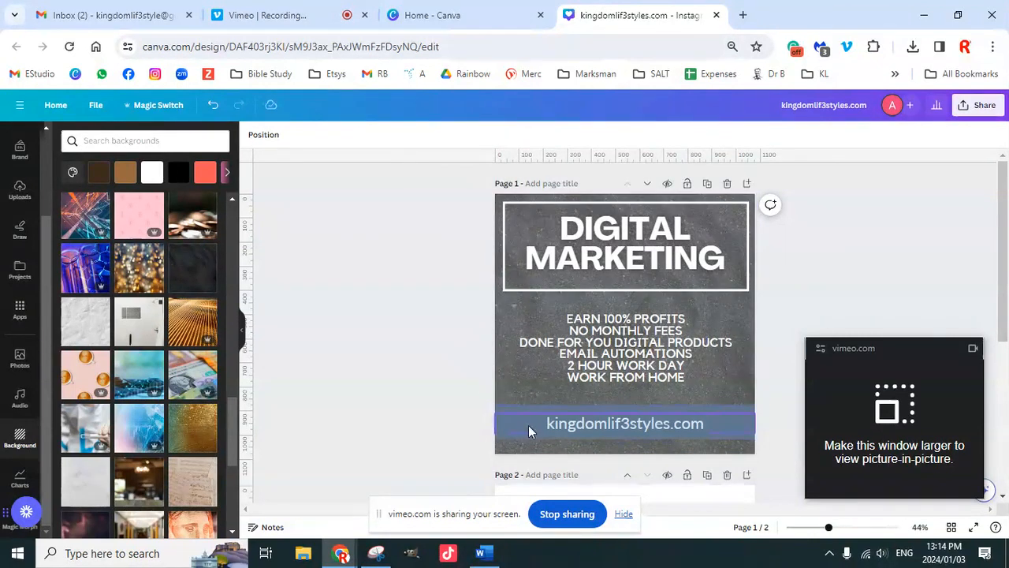
Recolor the website band to the brand palette's pink and its kingdomlif3styles.com text to black
{"action": "left_click", "coordinate": [512, 407]}
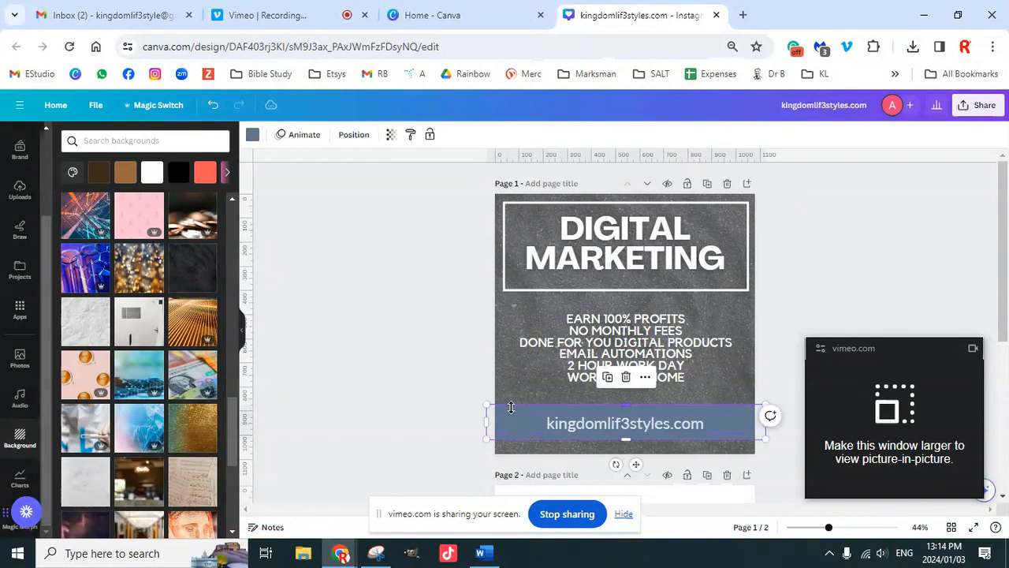
{"action": "left_click", "coordinate": [251, 135]}
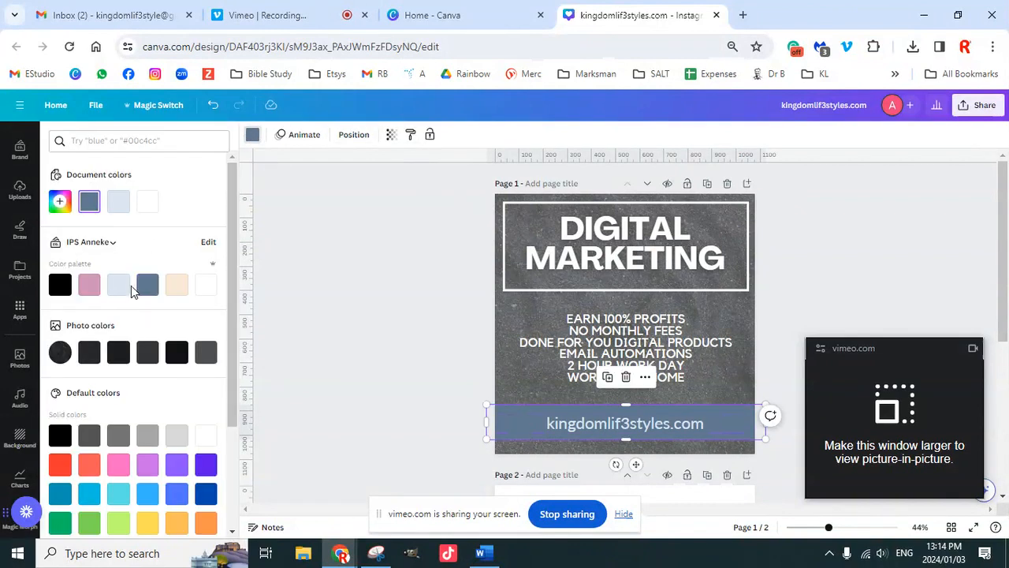
{"action": "left_click", "coordinate": [91, 292]}
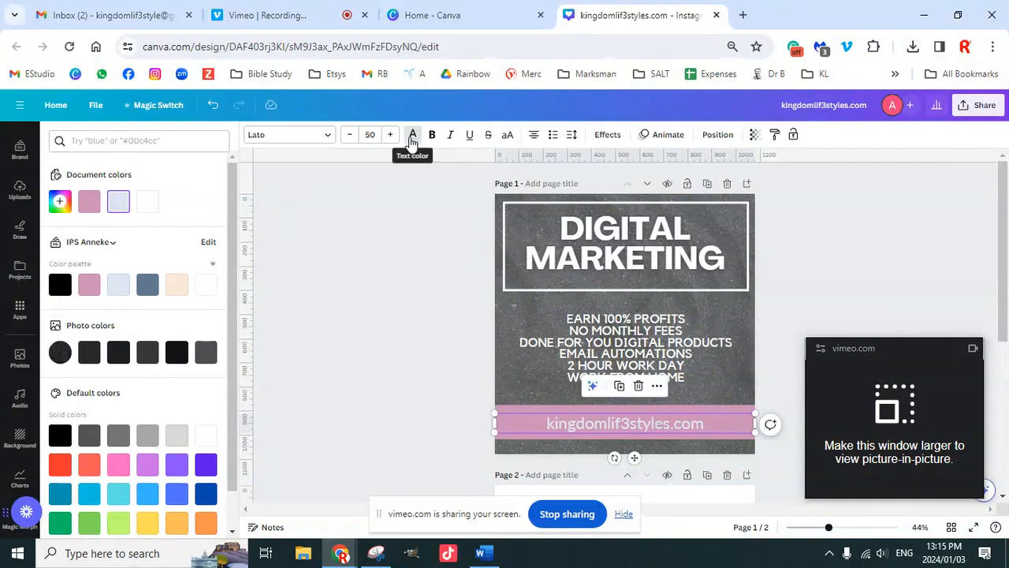
{"action": "left_click", "coordinate": [60, 286]}
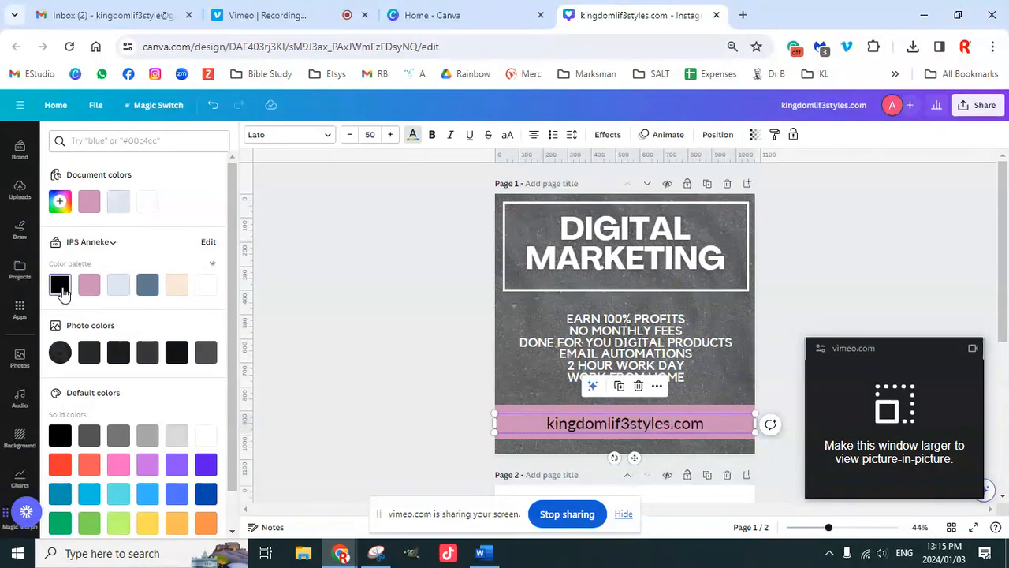
Color the DIGITAL MARKETING headline black and try blue-grey, white and black on the benefits text
{"action": "left_click", "coordinate": [620, 243]}
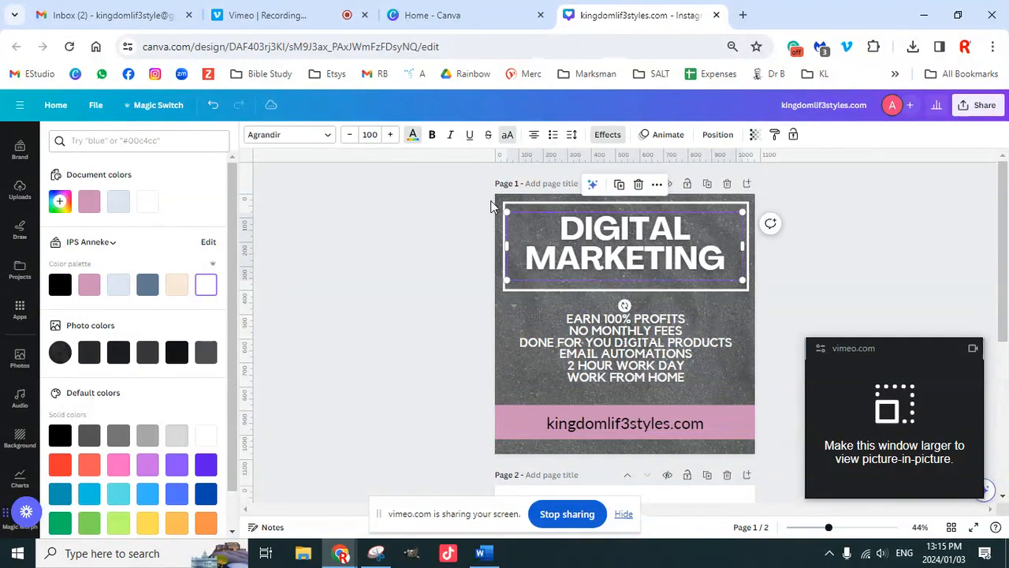
{"action": "left_click", "coordinate": [60, 285]}
{"action": "left_click", "coordinate": [621, 352]}
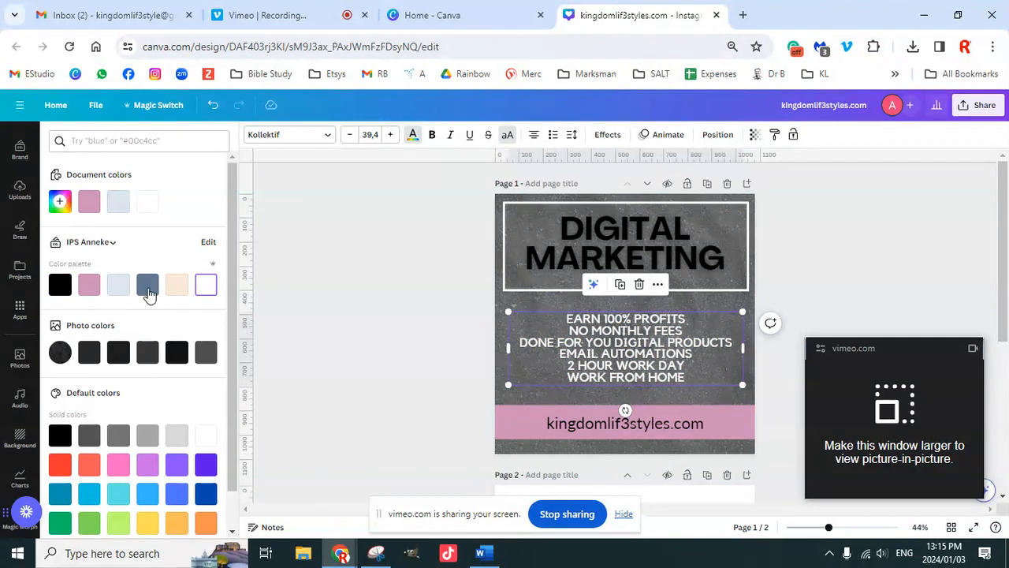
{"action": "left_click", "coordinate": [147, 287]}
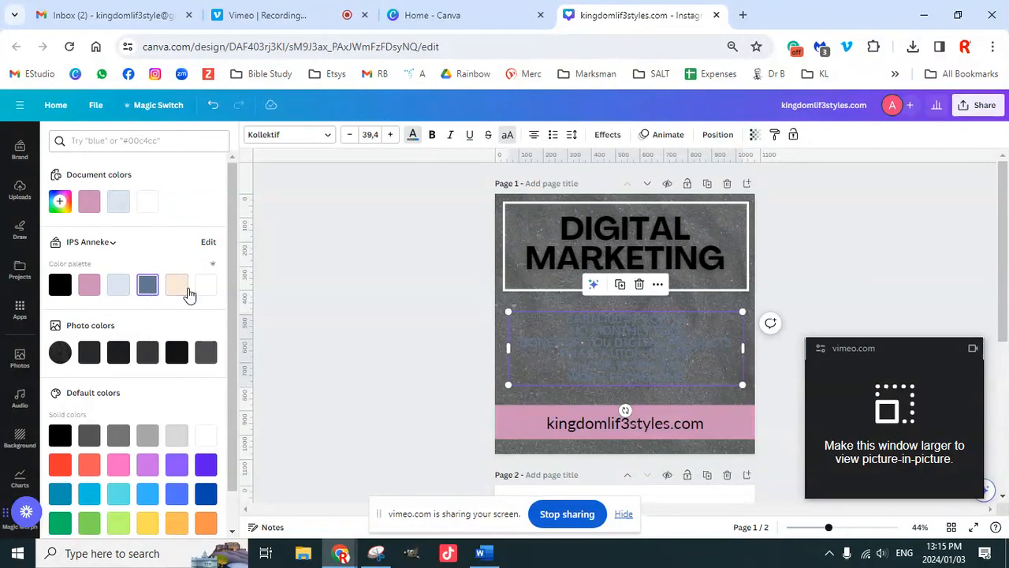
{"action": "left_click", "coordinate": [208, 290]}
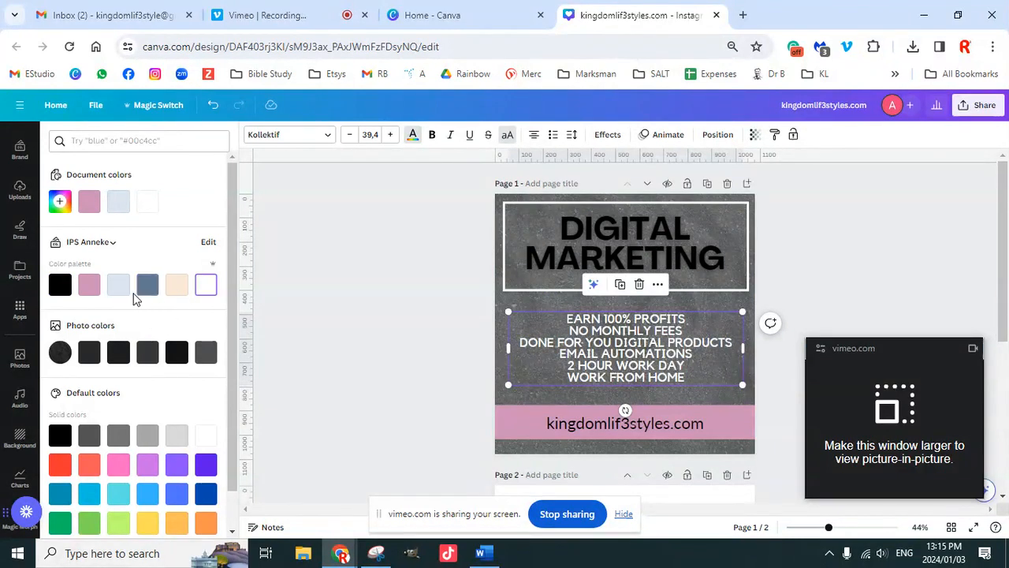
{"action": "left_click", "coordinate": [63, 289]}
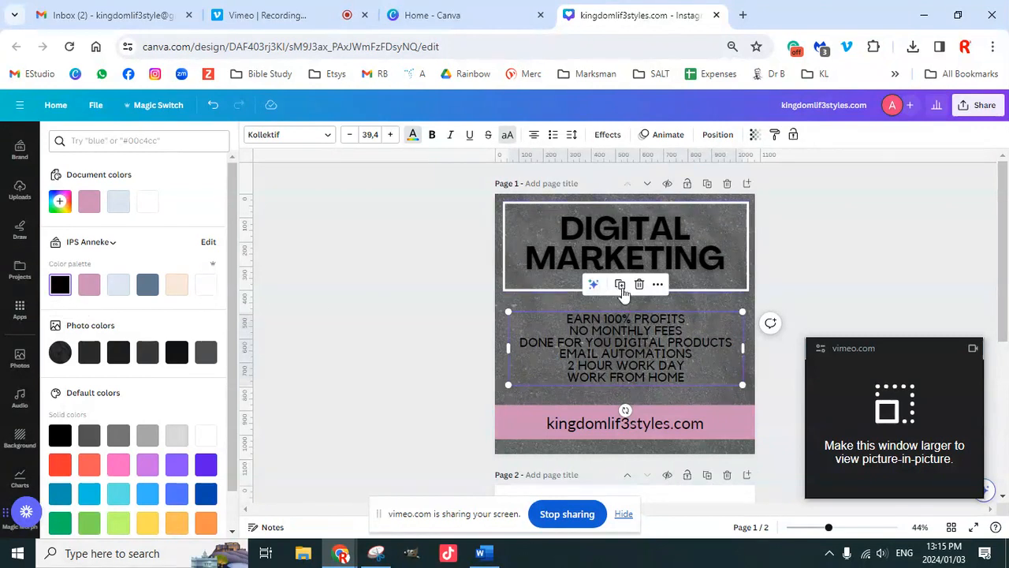
Recolor the frame around the headline to the brand palette's pink
{"action": "left_click", "coordinate": [504, 241]}
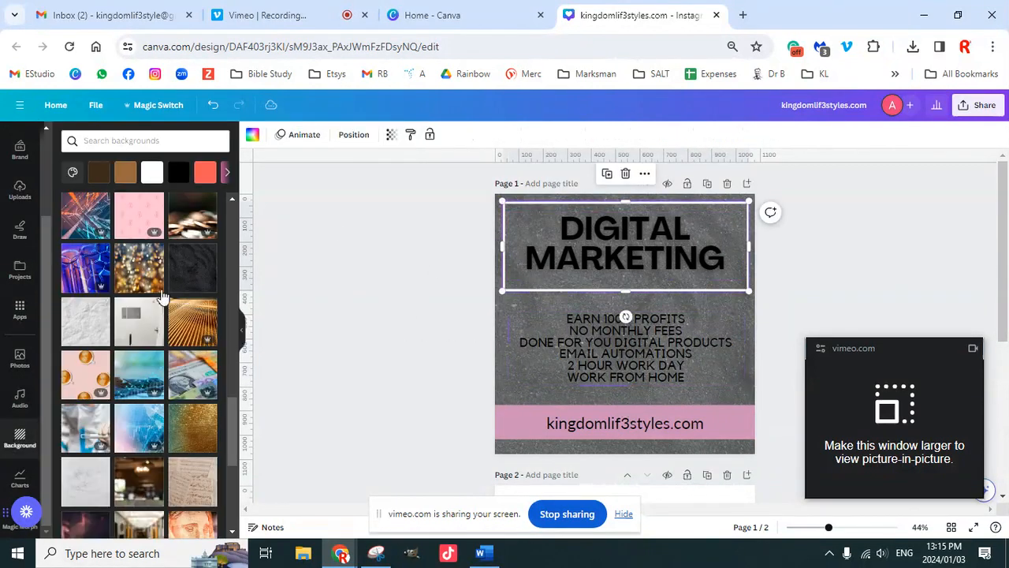
{"action": "left_click", "coordinate": [251, 136]}
{"action": "left_click", "coordinate": [89, 284]}
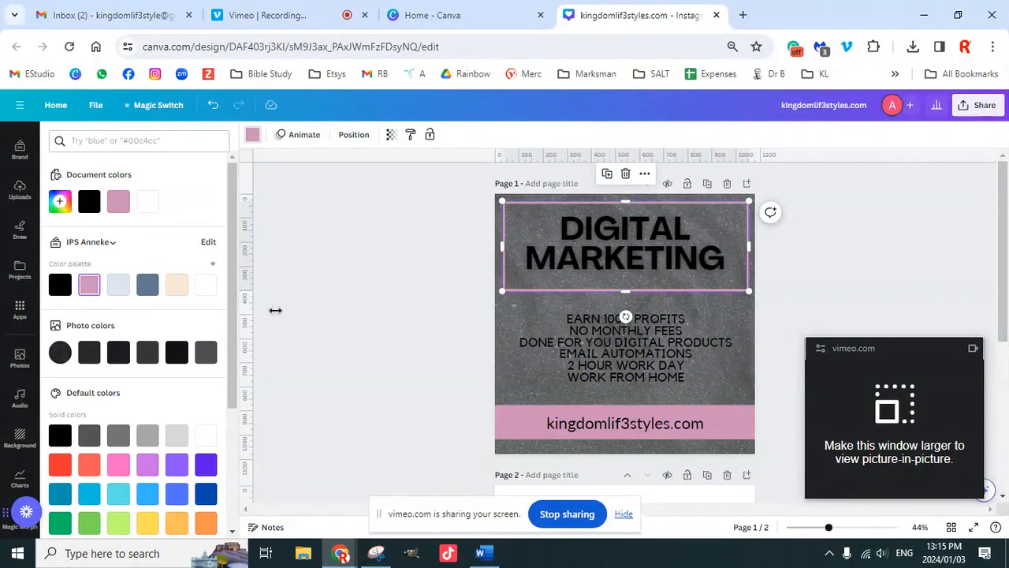
{"action": "left_click", "coordinate": [880, 278]}
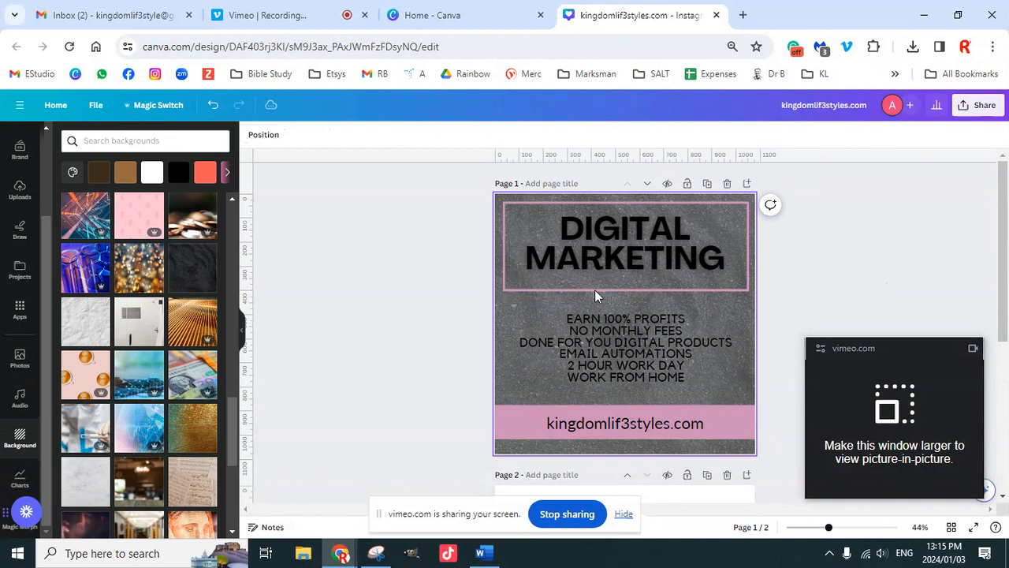
Set the transparency of the page 1 background image to 91
{"action": "left_click", "coordinate": [504, 386]}
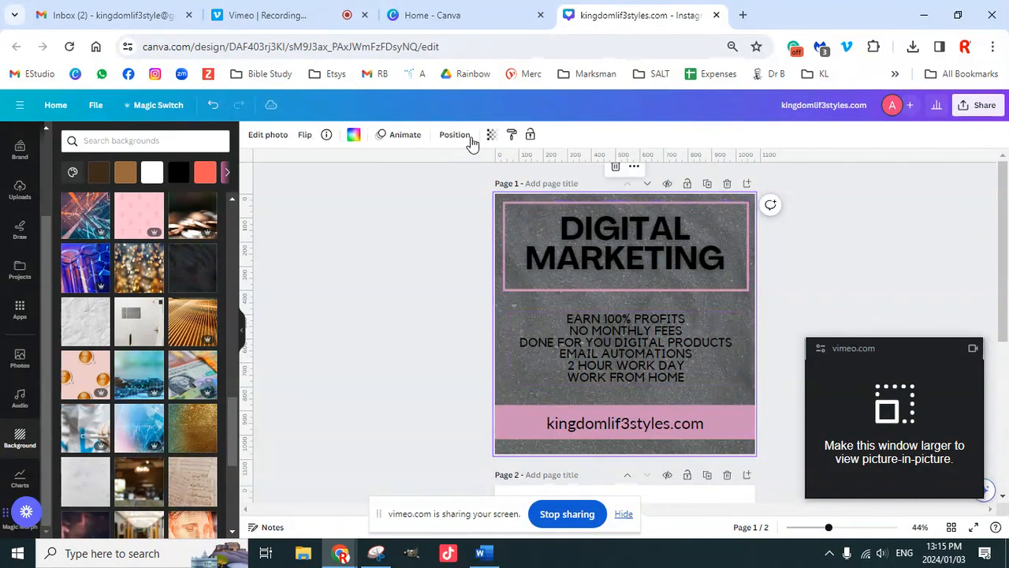
{"action": "left_click", "coordinate": [491, 135]}
{"action": "left_click_drag", "start_coordinate": [461, 179], "coordinate": [484, 184]}
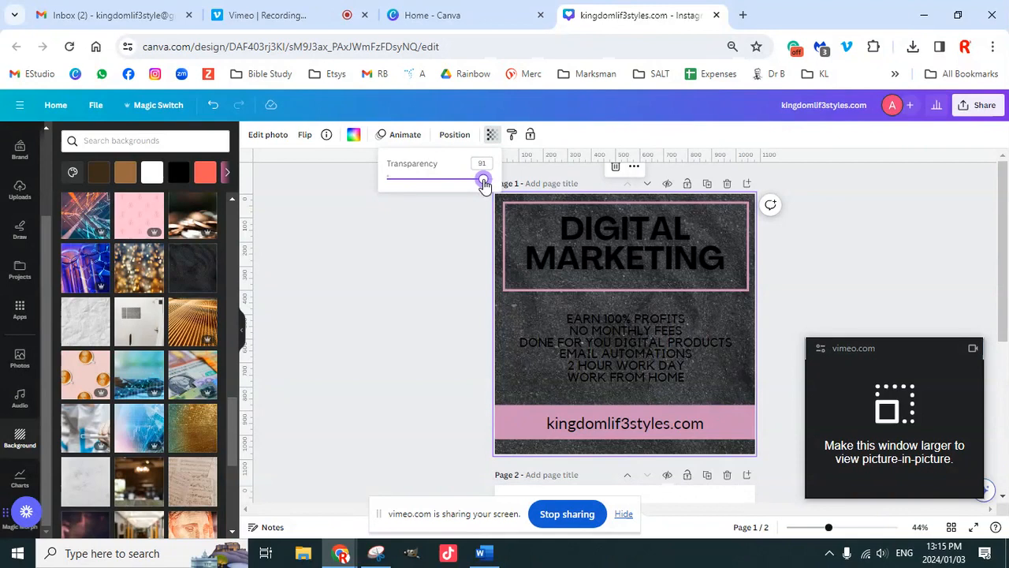
Color the benefits text white using the brand palette
{"action": "left_click", "coordinate": [654, 322]}
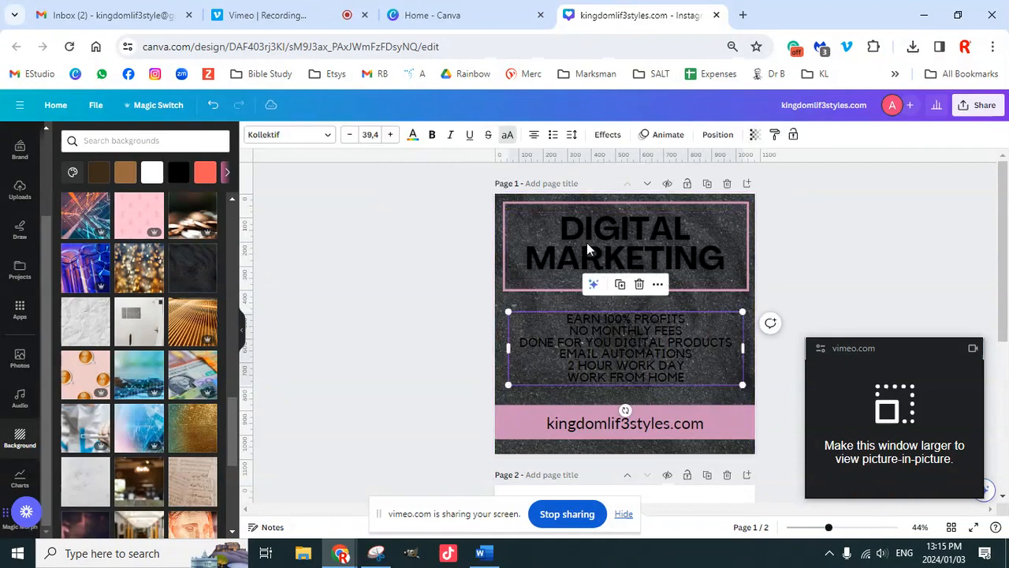
{"action": "left_click", "coordinate": [412, 135]}
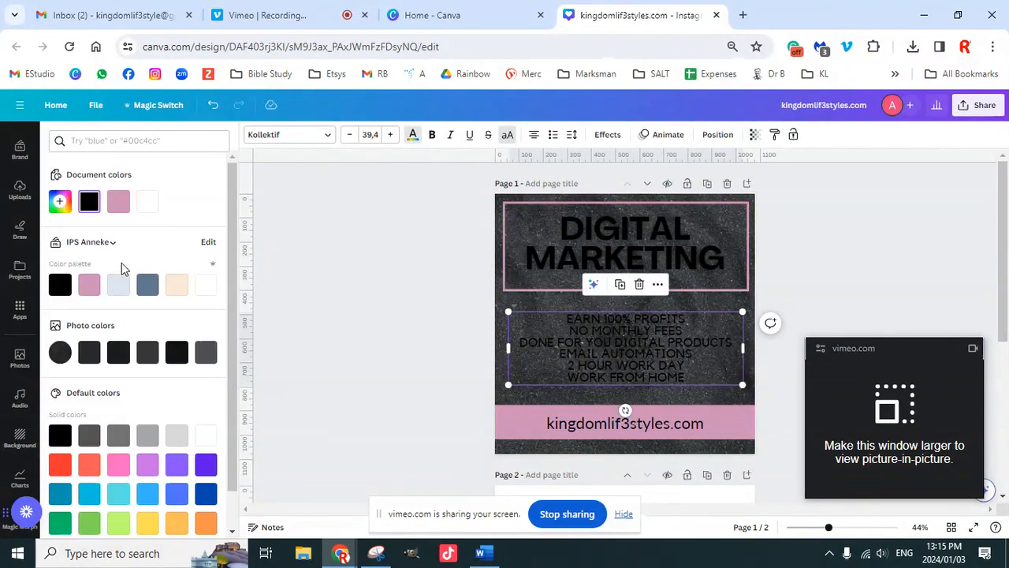
{"action": "left_click", "coordinate": [206, 284]}
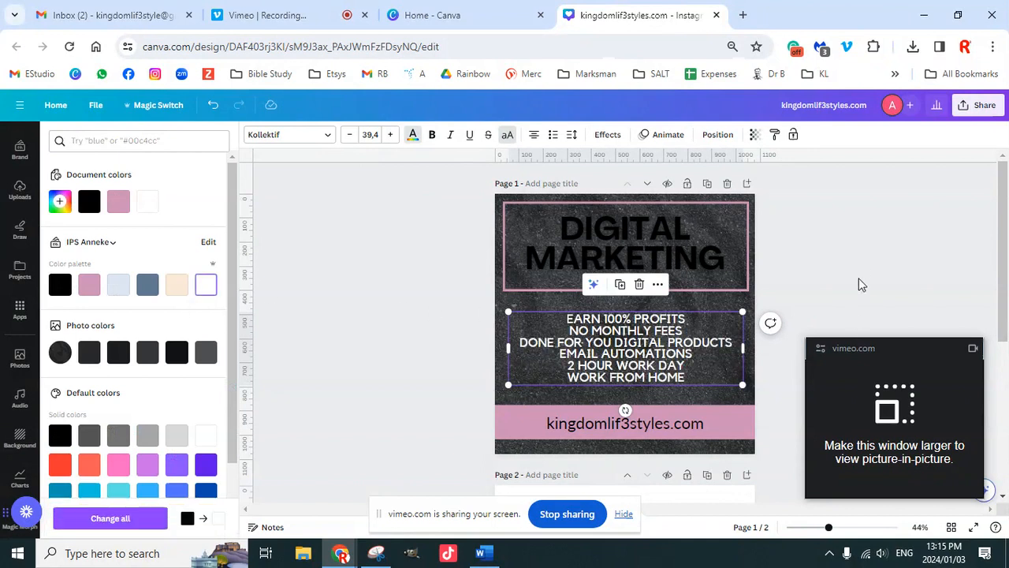
{"action": "left_click", "coordinate": [383, 297]}
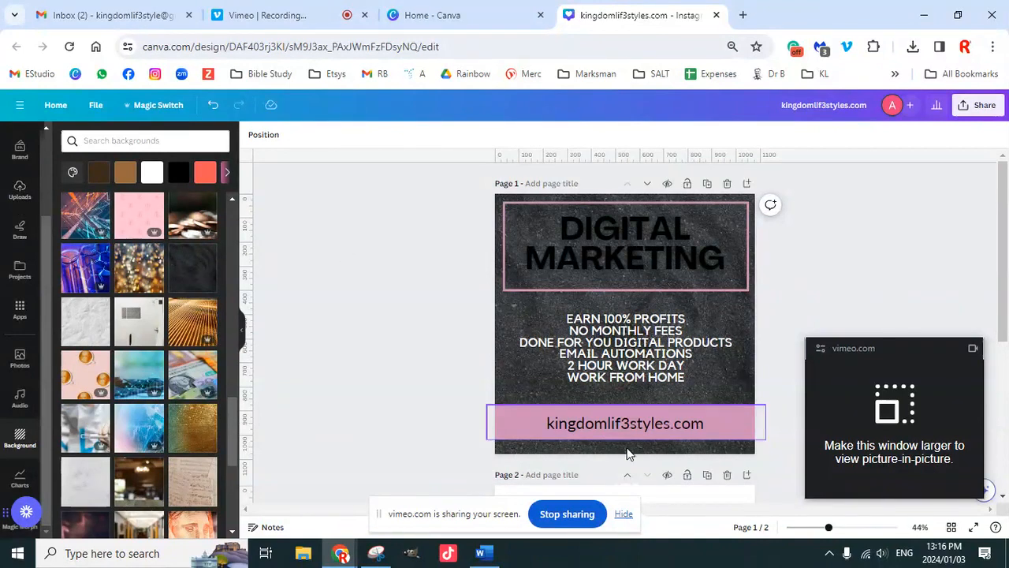
{"action": "scroll", "coordinate": [456, 296], "scroll_direction": "down", "scroll_amount": 2}
{"action": "scroll", "coordinate": [455, 300], "scroll_direction": "down", "scroll_amount": 3}
{"action": "scroll", "coordinate": [518, 304], "scroll_direction": "up", "scroll_amount": 4}
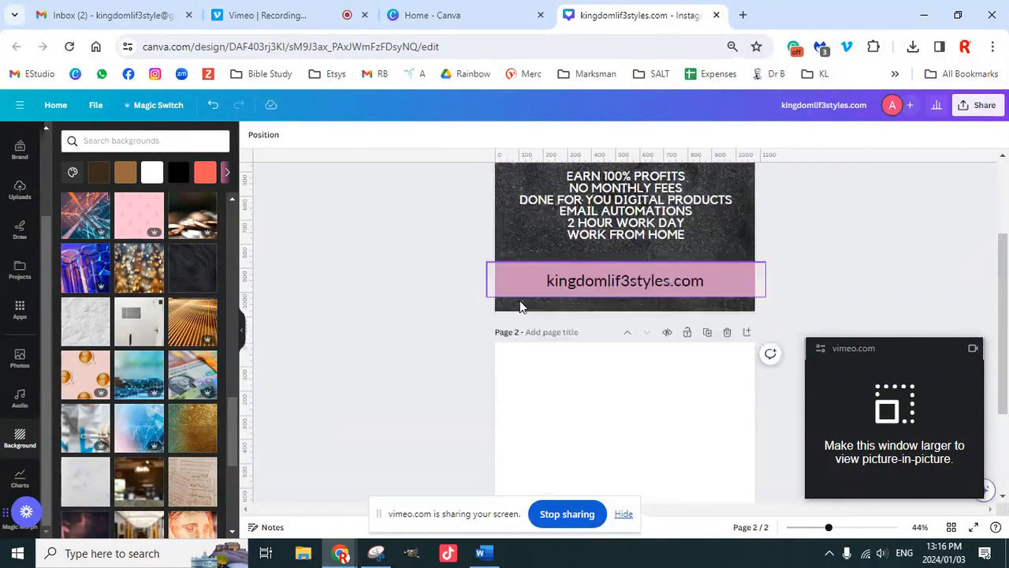
{"action": "left_click", "coordinate": [634, 249]}
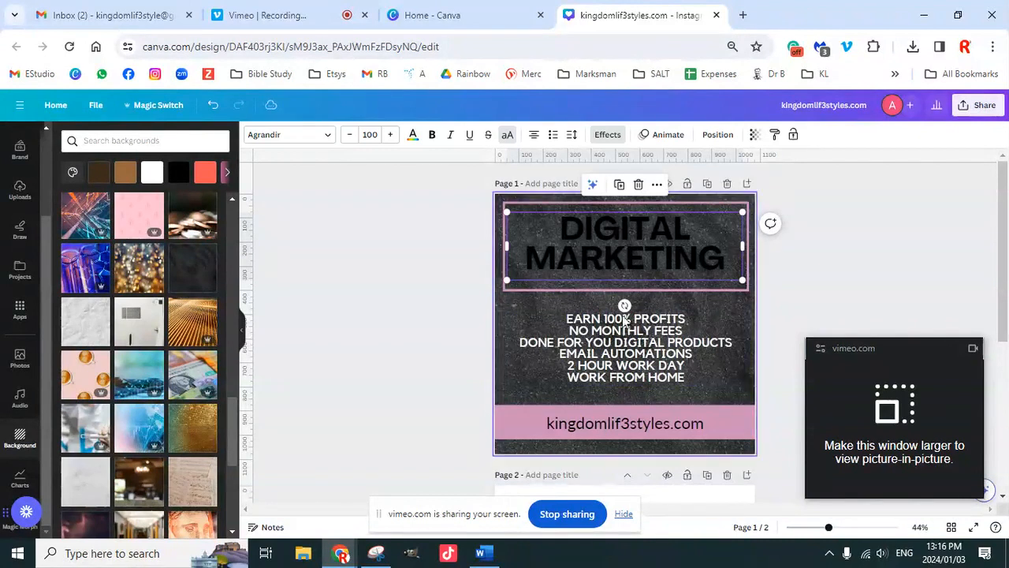
Search the backgrounds for "laptop" and apply the photo of a laptop and phone on a dark surface to blank page 2
{"action": "scroll", "coordinate": [644, 288], "scroll_direction": "down", "scroll_amount": 6}
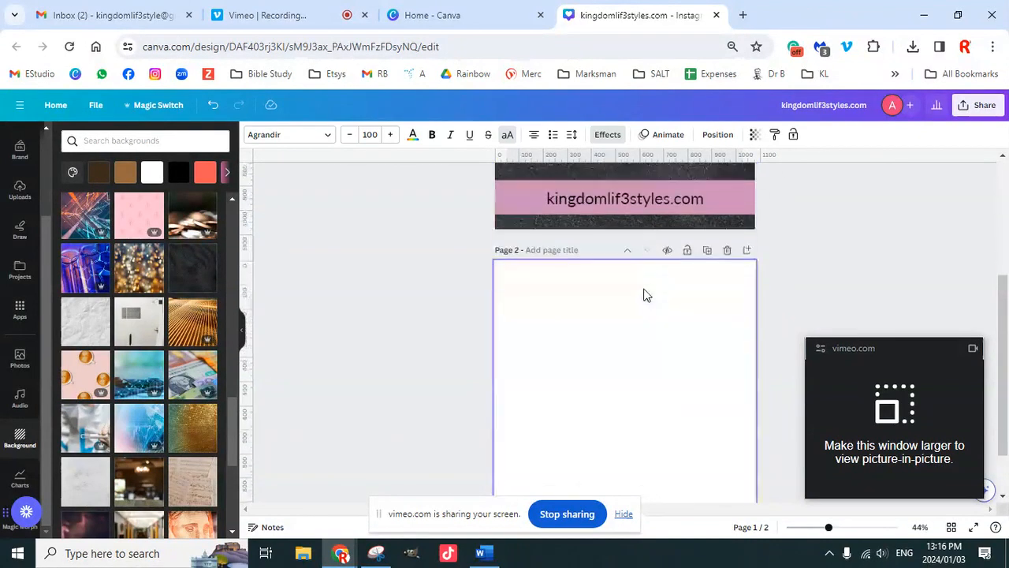
{"action": "left_click", "coordinate": [615, 320]}
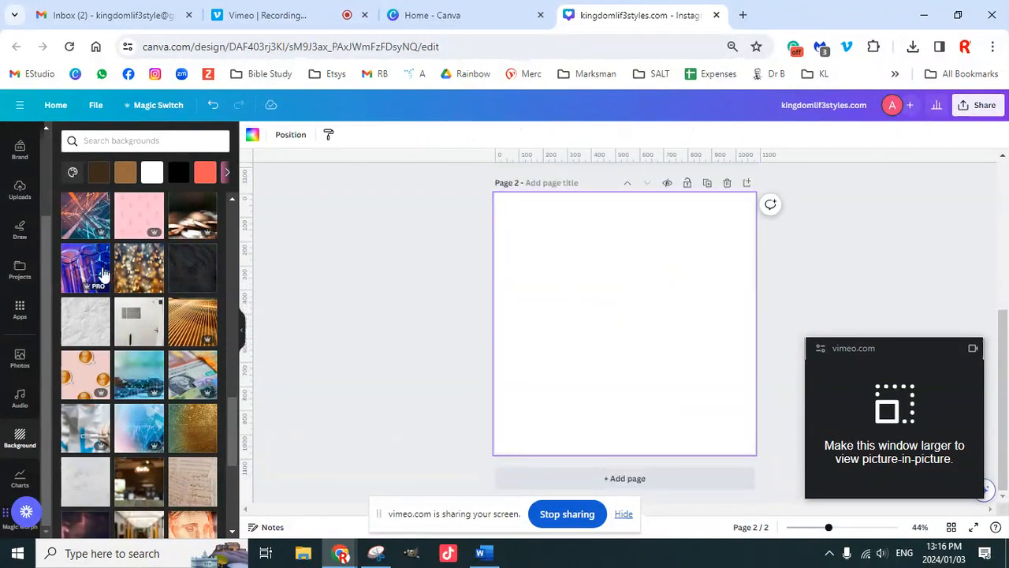
{"action": "scroll", "coordinate": [136, 447], "scroll_direction": "down", "scroll_amount": 1}
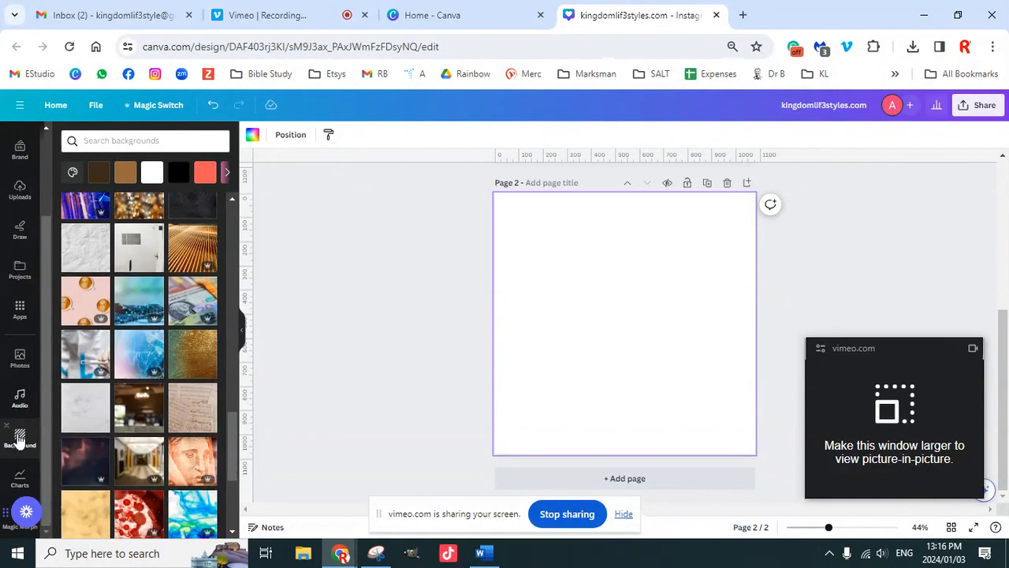
{"action": "scroll", "coordinate": [180, 473], "scroll_direction": "down", "scroll_amount": 3}
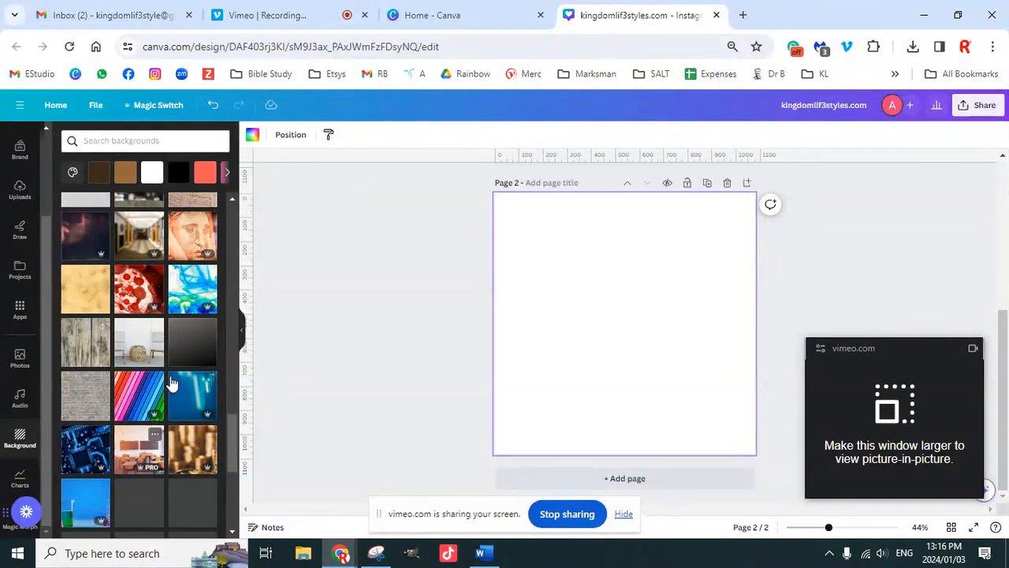
{"action": "scroll", "coordinate": [159, 432], "scroll_direction": "up", "scroll_amount": 7}
{"action": "left_click", "coordinate": [143, 140]}
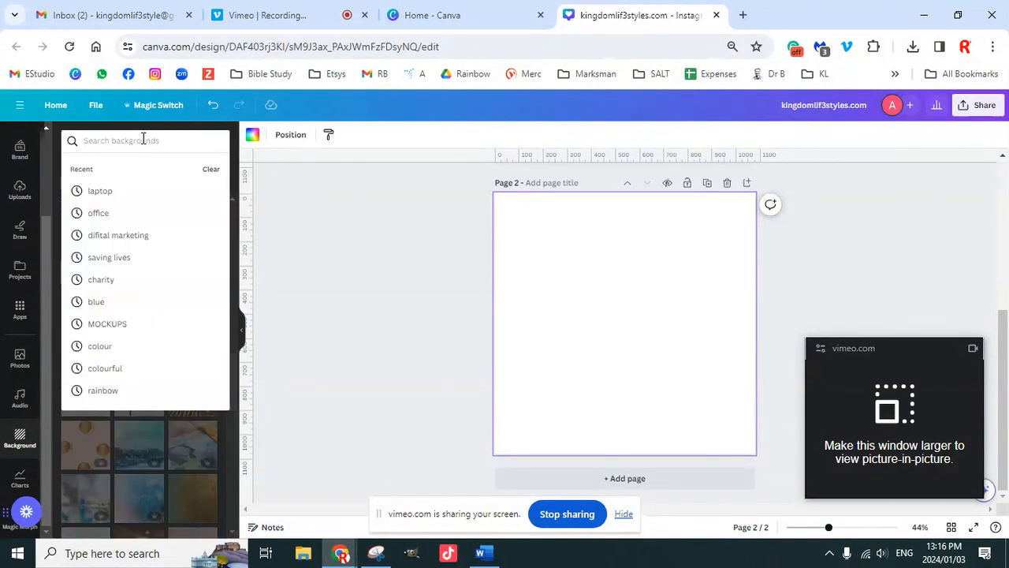
{"action": "type", "text": "laptop"}
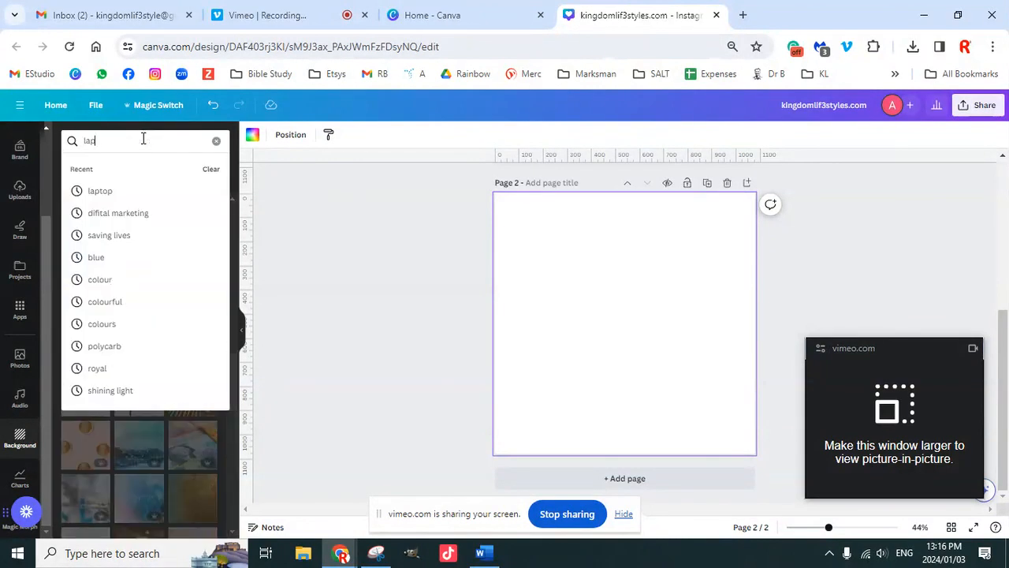
{"action": "key", "text": "Return"}
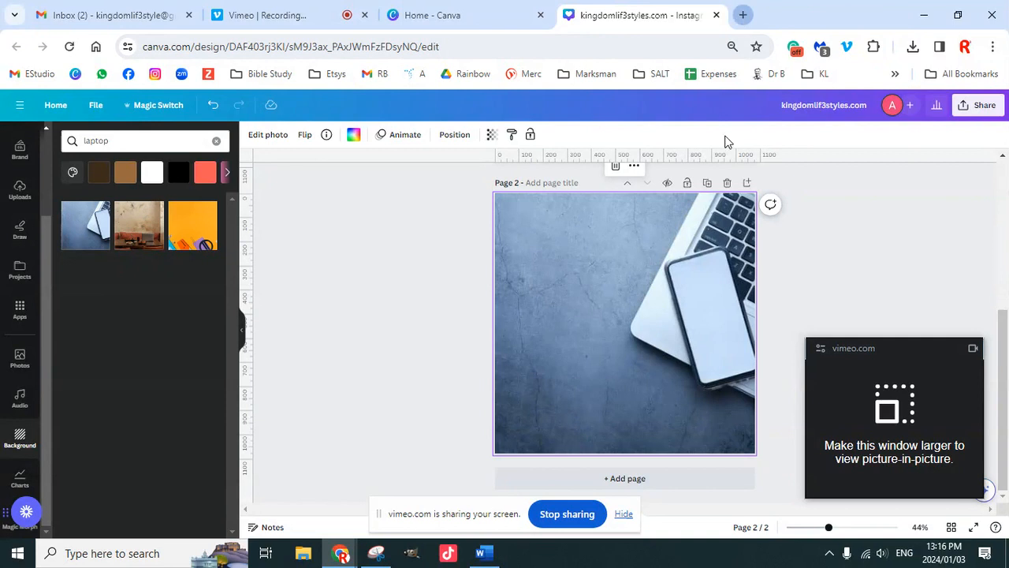
Open the Pexels website in a new browser tab and search its free photos for "laptop"
{"action": "left_click", "coordinate": [743, 15]}
{"action": "type", "text": "pexel"}
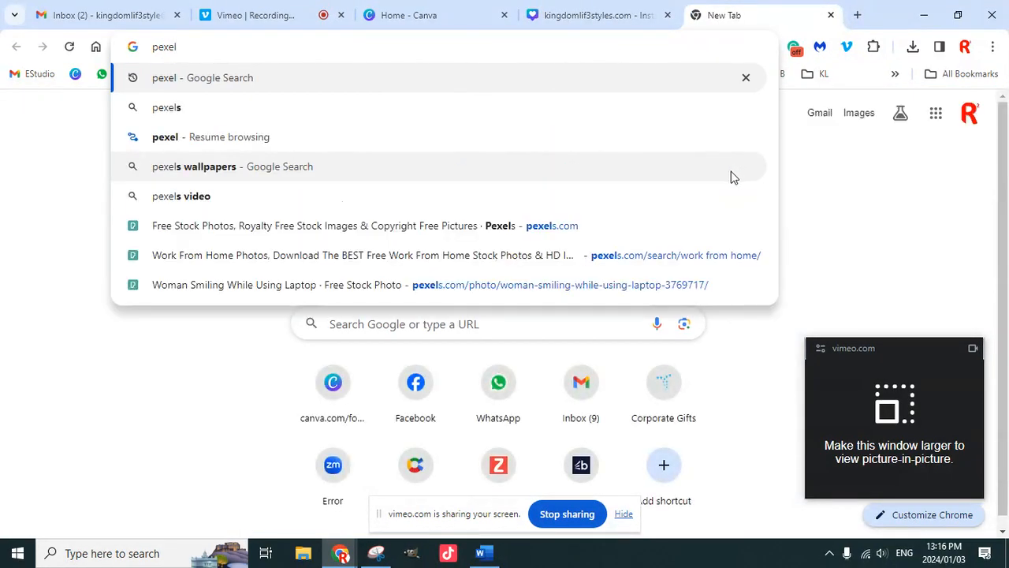
{"action": "left_click", "coordinate": [203, 226]}
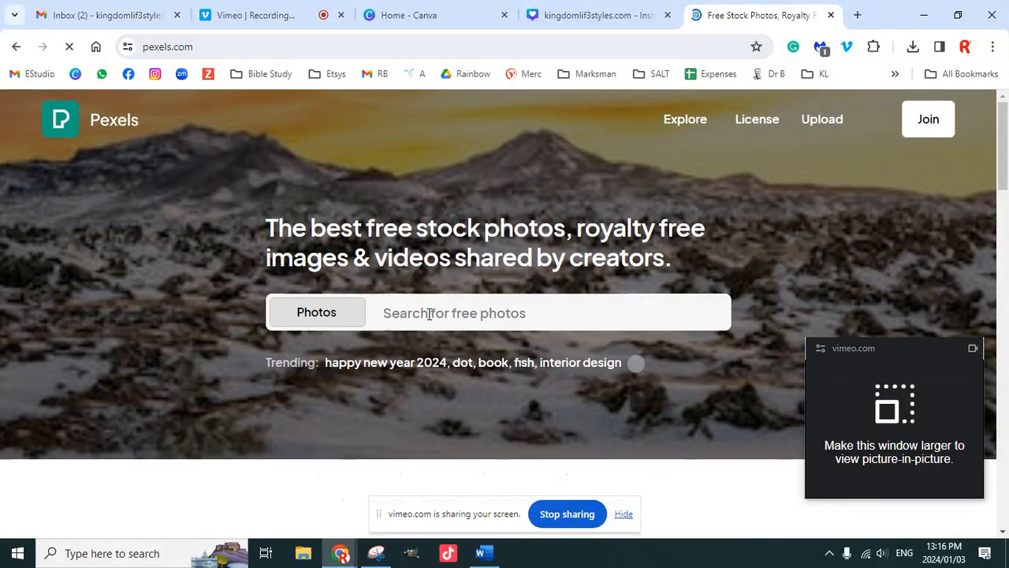
{"action": "left_click", "coordinate": [428, 314]}
{"action": "type", "text": "laptop"}
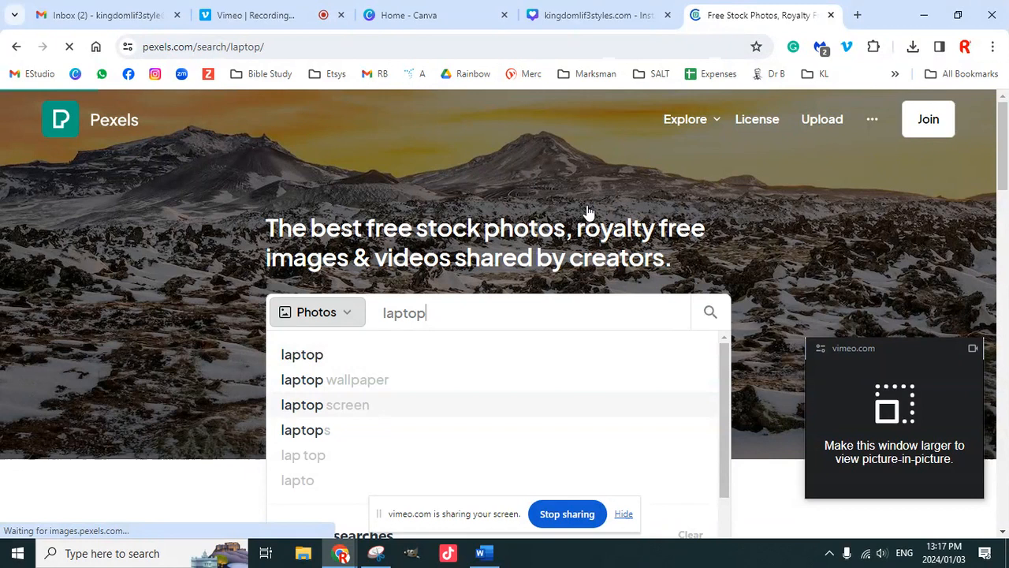
Browse the Pexels laptop photos and open the one of a man and woman sitting on a gray couch
{"action": "scroll", "coordinate": [611, 291], "scroll_direction": "down", "scroll_amount": 2}
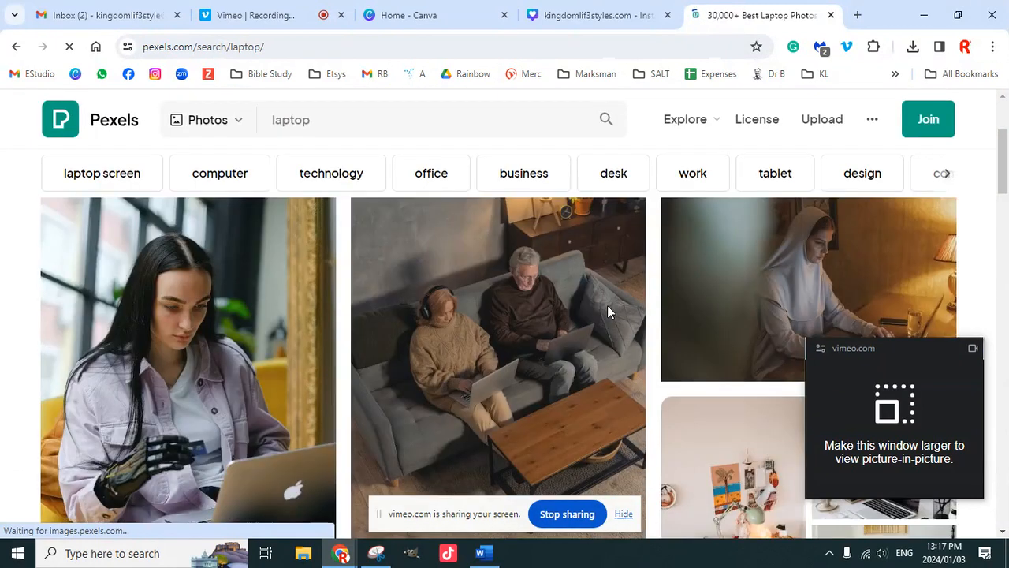
{"action": "scroll", "coordinate": [611, 312], "scroll_direction": "down", "scroll_amount": 1}
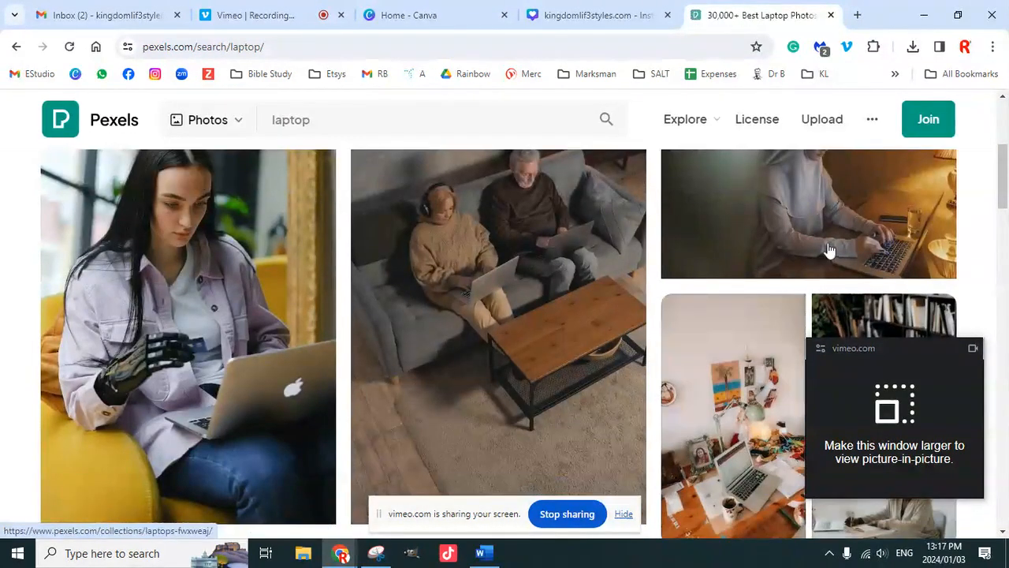
{"action": "scroll", "coordinate": [828, 252], "scroll_direction": "up", "scroll_amount": 2}
{"action": "scroll", "coordinate": [684, 337], "scroll_direction": "down", "scroll_amount": 2}
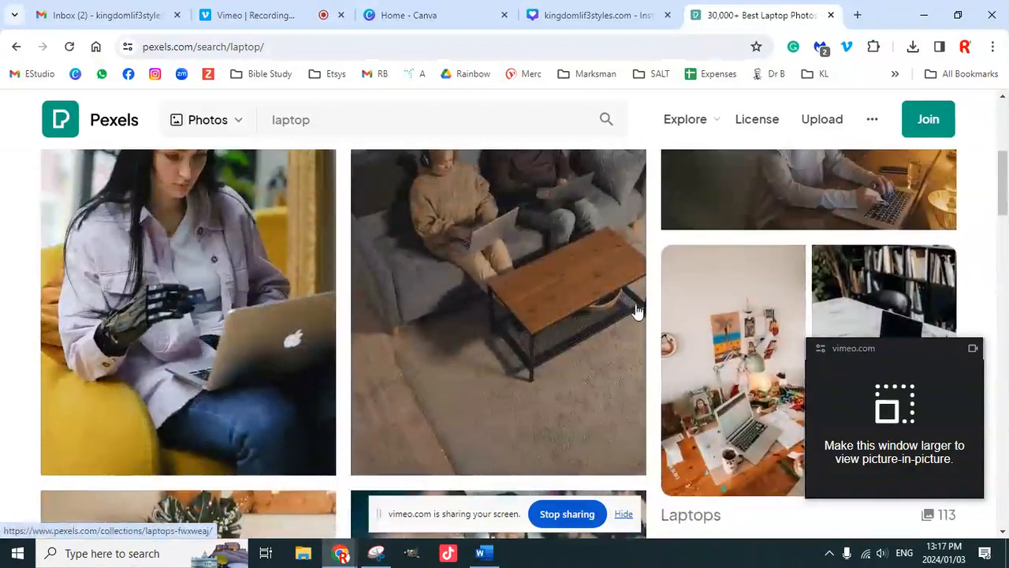
{"action": "scroll", "coordinate": [552, 323], "scroll_direction": "up", "scroll_amount": 1}
{"action": "left_click", "coordinate": [509, 319]}
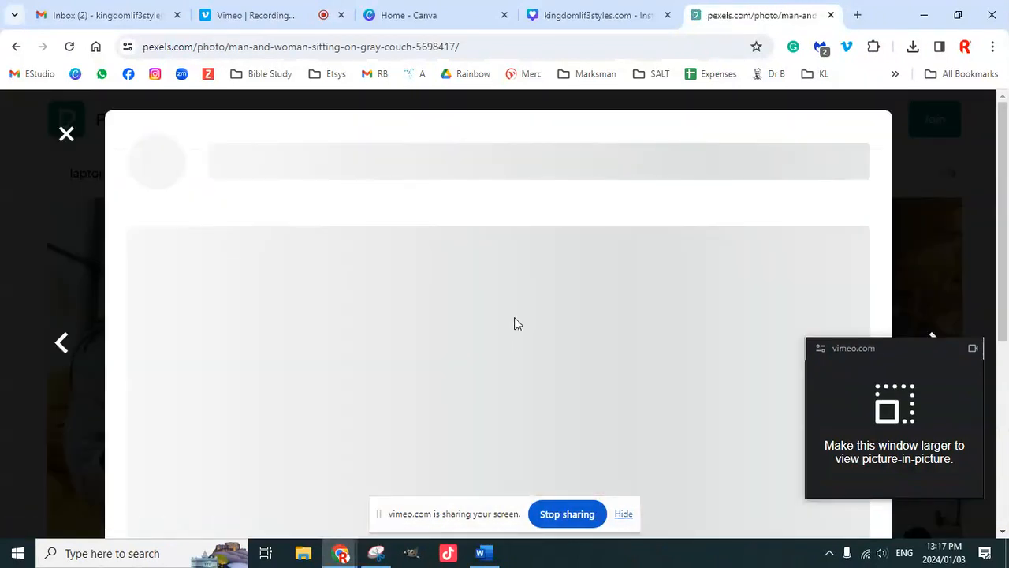
Download the Pexels photo of the couple on the gray couch into the Desktop folder 11. IPS > Free images
{"action": "left_click", "coordinate": [783, 167]}
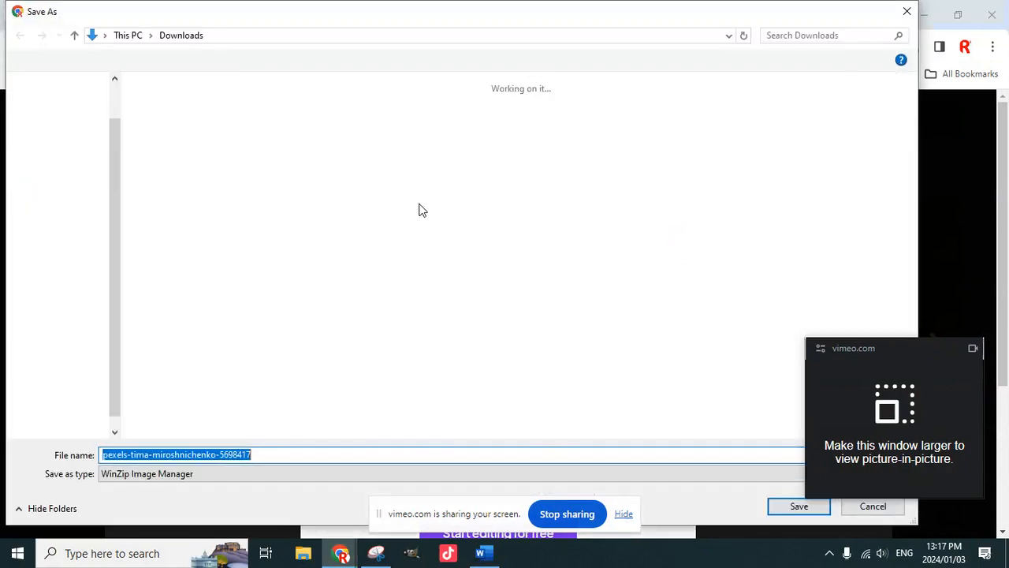
{"action": "scroll", "coordinate": [87, 122], "scroll_direction": "up", "scroll_amount": 1}
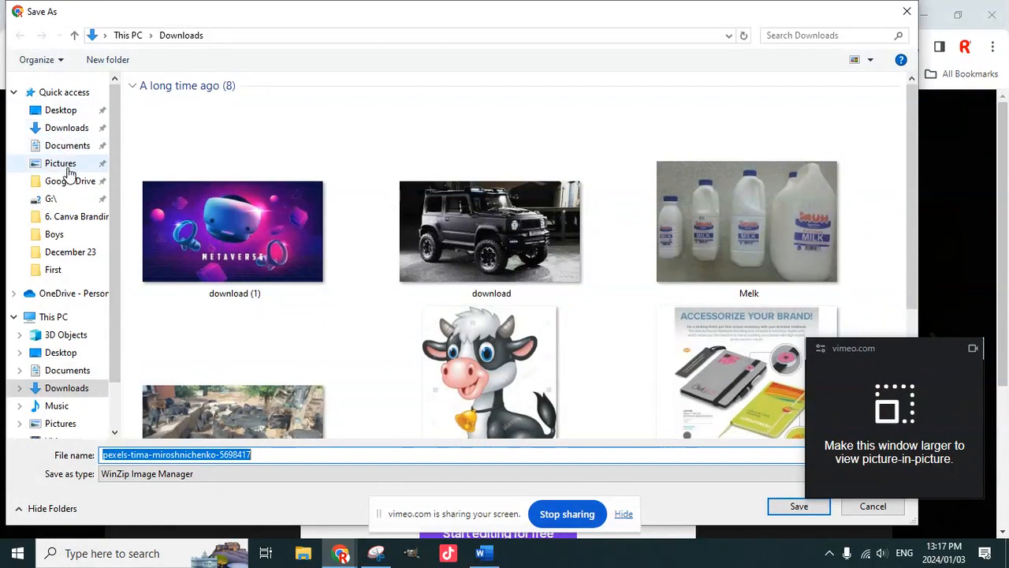
{"action": "left_click", "coordinate": [65, 109]}
{"action": "double_click", "coordinate": [169, 104]}
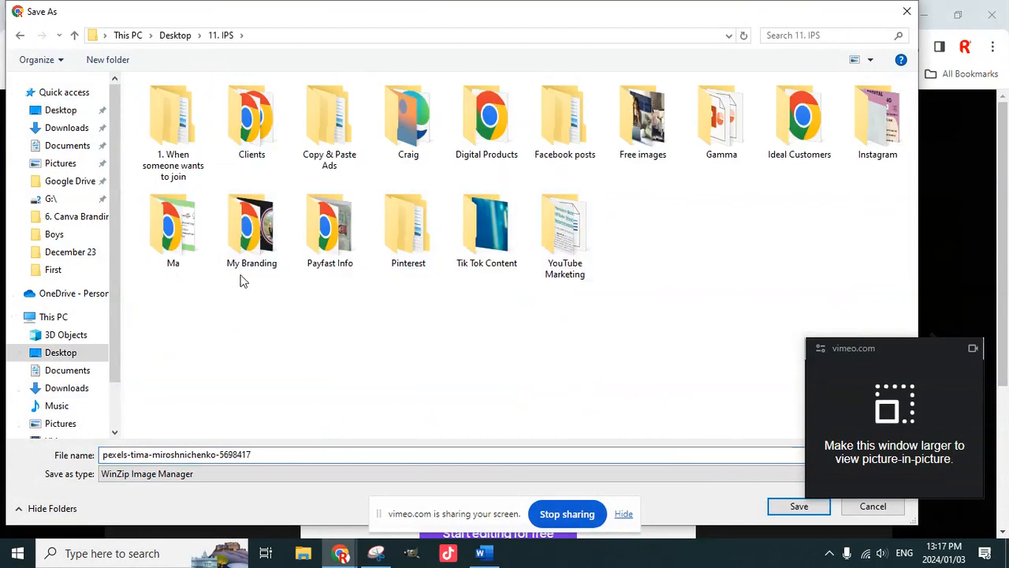
{"action": "double_click", "coordinate": [642, 118]}
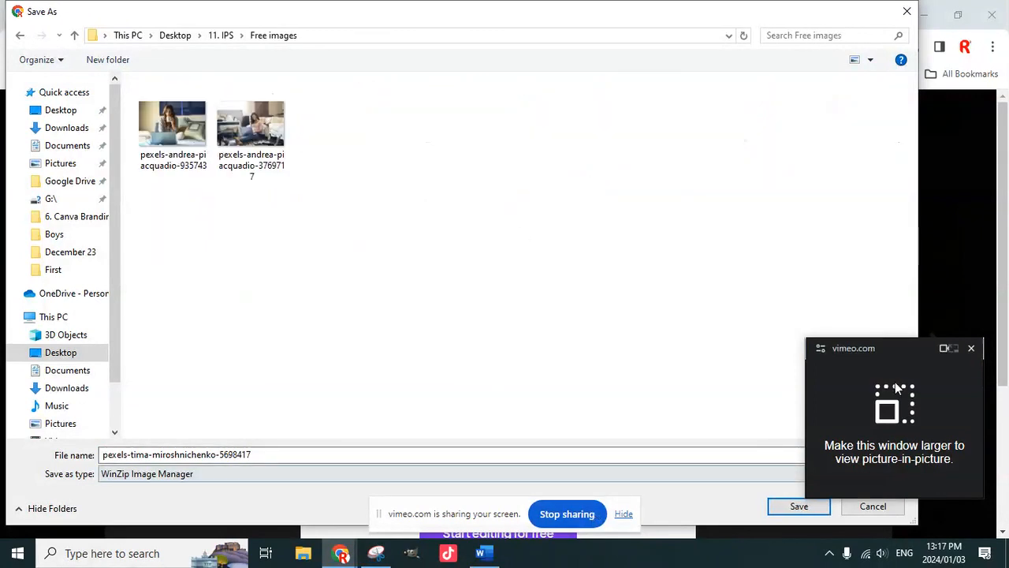
{"action": "left_click_drag", "start_coordinate": [916, 348], "coordinate": [836, 261]}
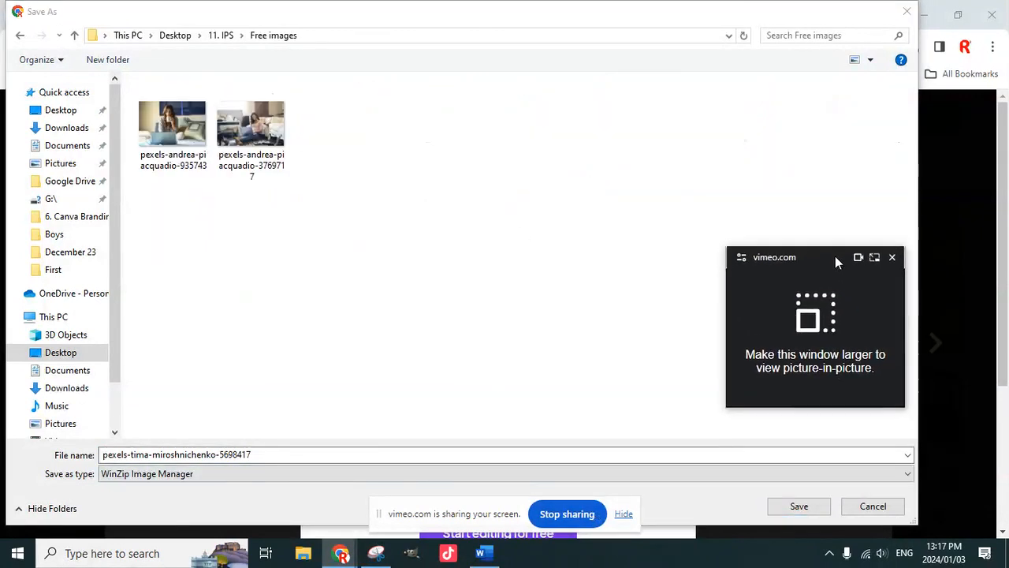
{"action": "left_click", "coordinate": [798, 506]}
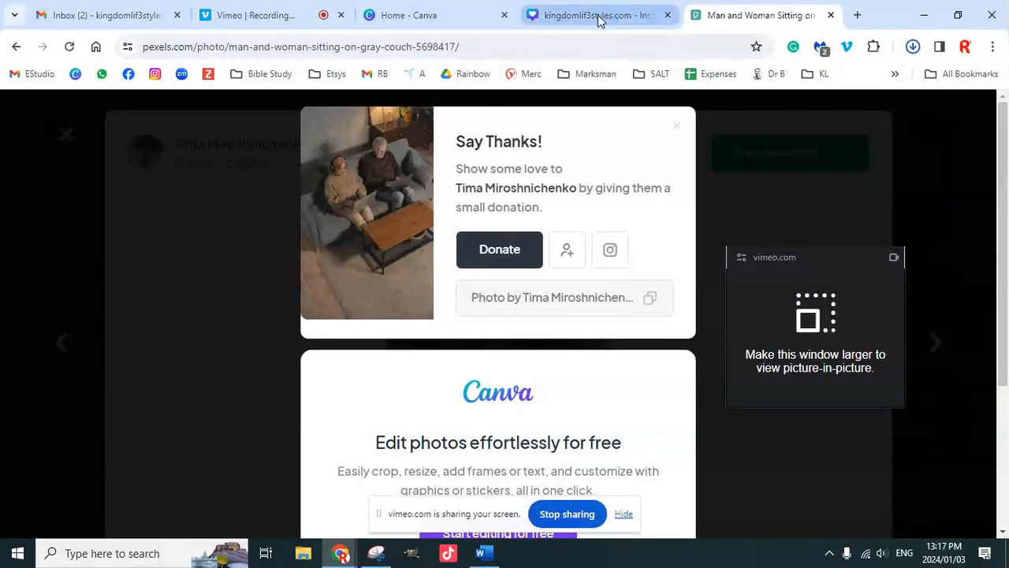
Switch to the kingdomlif3styles.com design in Canva and add a blank third page
{"action": "left_click", "coordinate": [588, 15]}
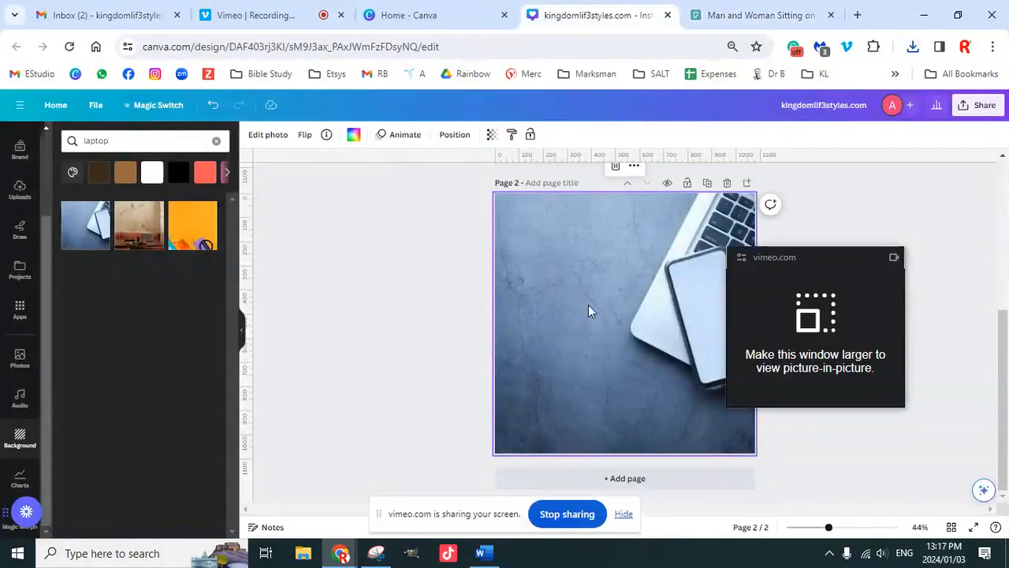
{"action": "left_click", "coordinate": [626, 478]}
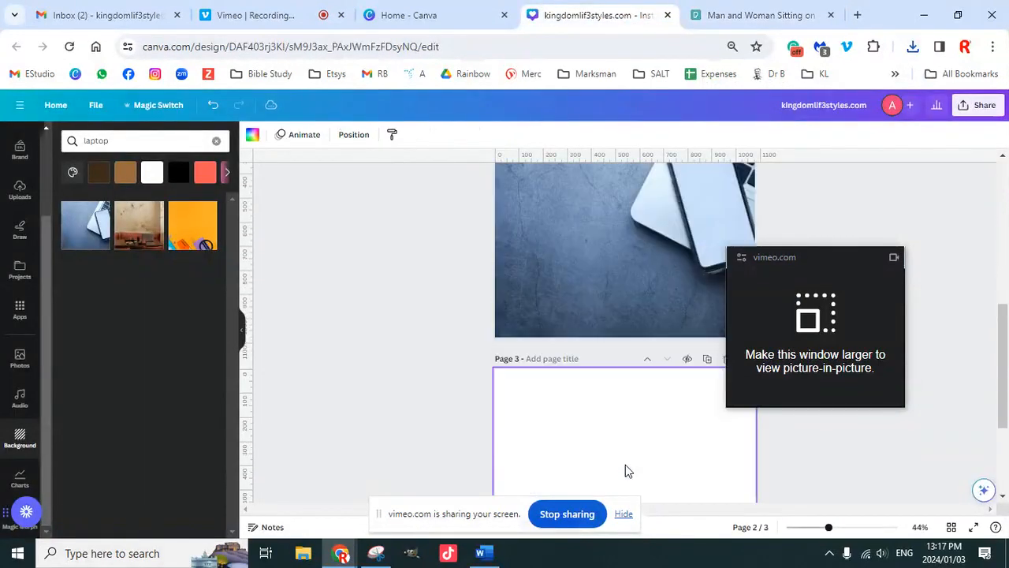
{"action": "left_click_drag", "start_coordinate": [809, 253], "coordinate": [861, 214]}
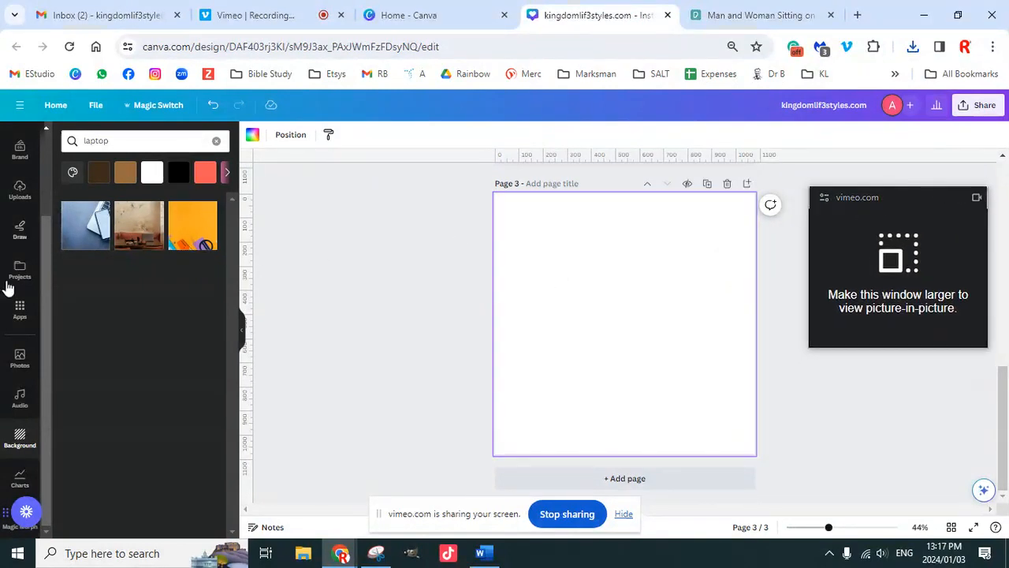
Upload the downloaded couch photo from Desktop > 11. IPS > Free images and place it on page 3
{"action": "left_click", "coordinate": [21, 191]}
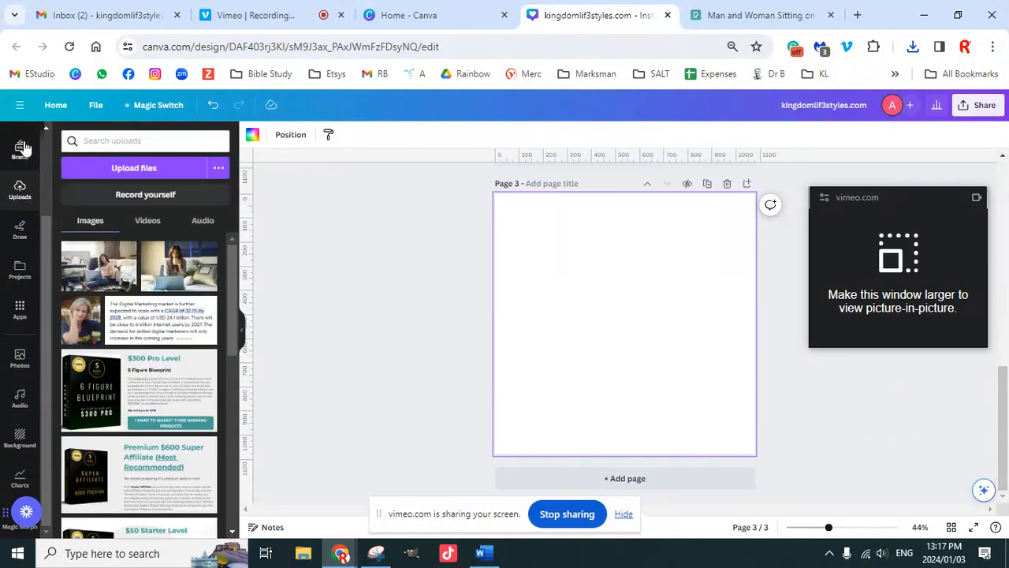
{"action": "left_click", "coordinate": [146, 173]}
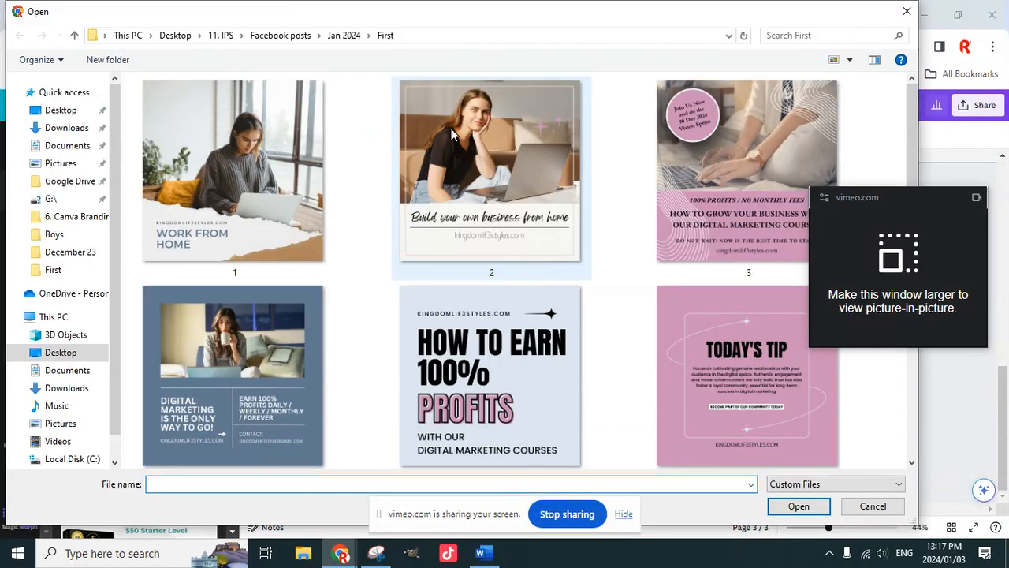
{"action": "left_click", "coordinate": [176, 37]}
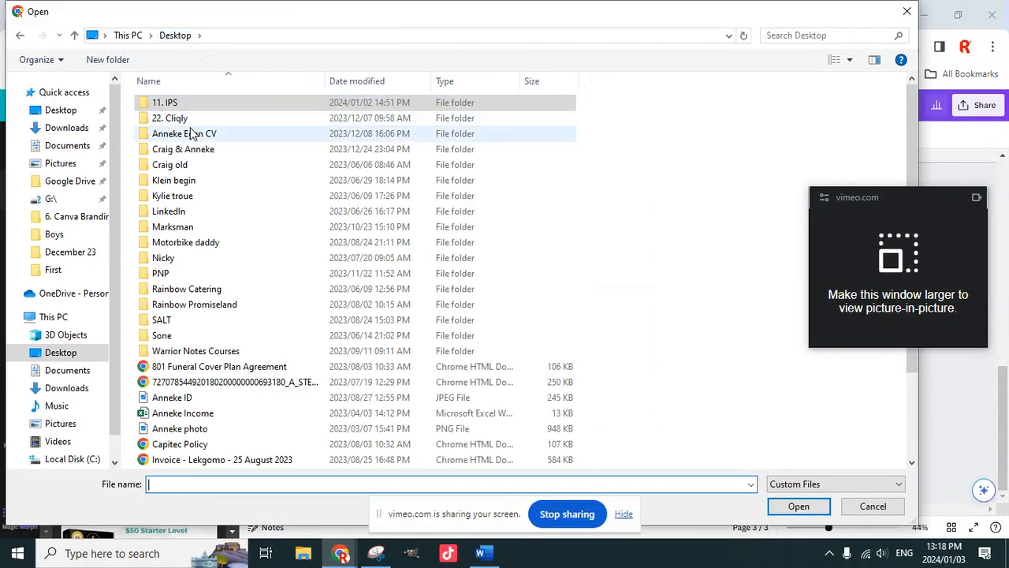
{"action": "double_click", "coordinate": [178, 104]}
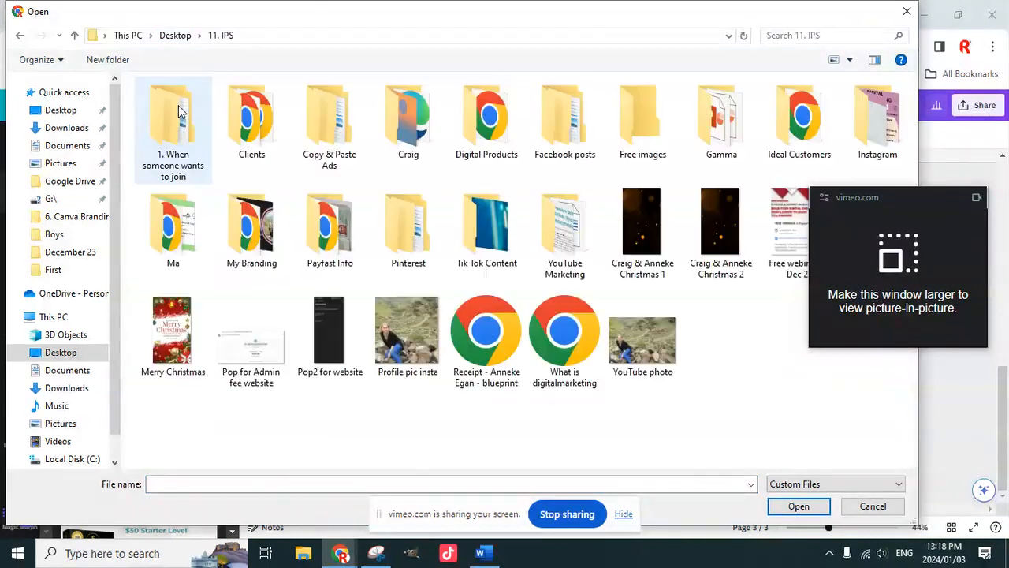
{"action": "double_click", "coordinate": [625, 139]}
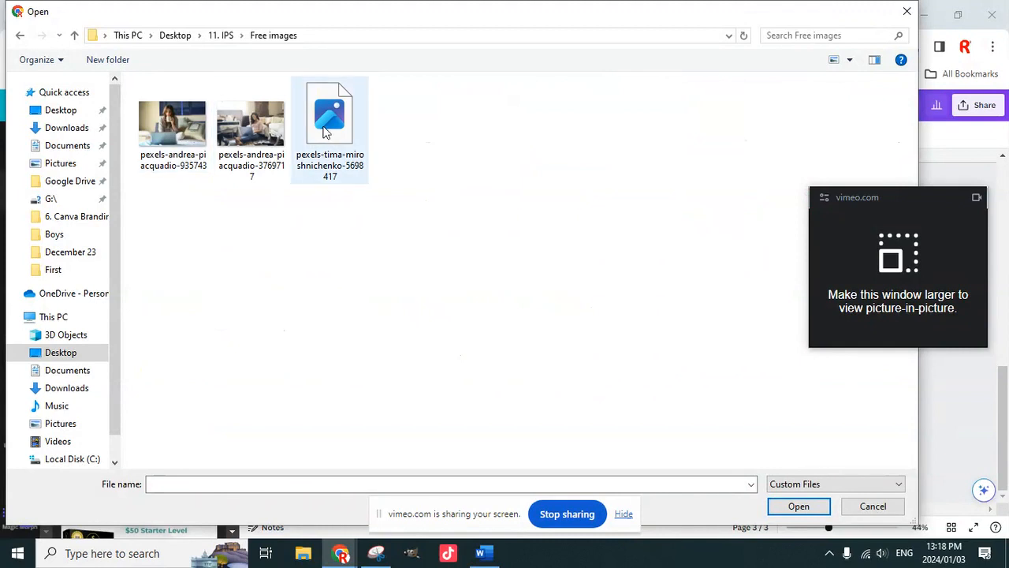
{"action": "left_click", "coordinate": [334, 132]}
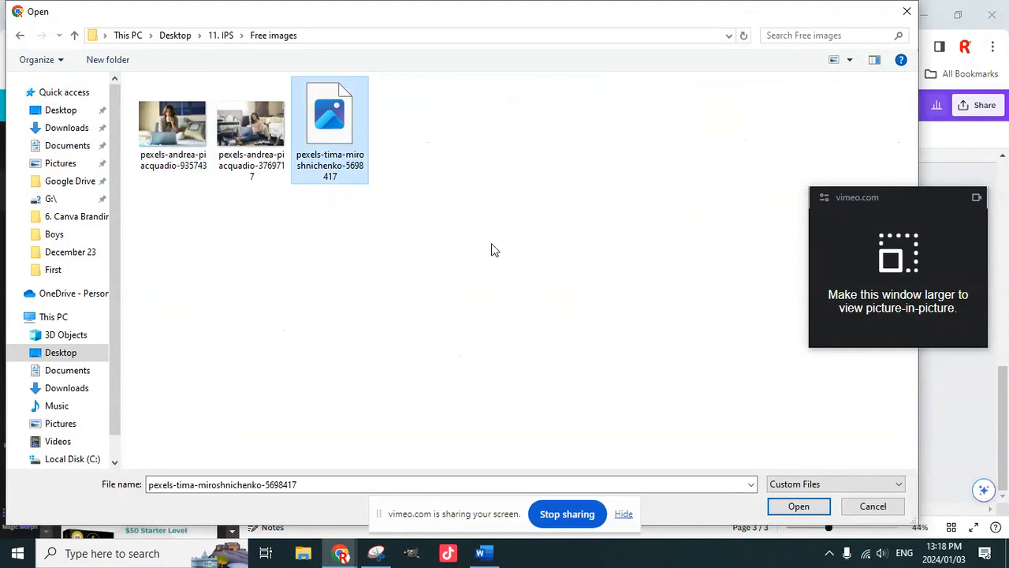
{"action": "left_click", "coordinate": [798, 506]}
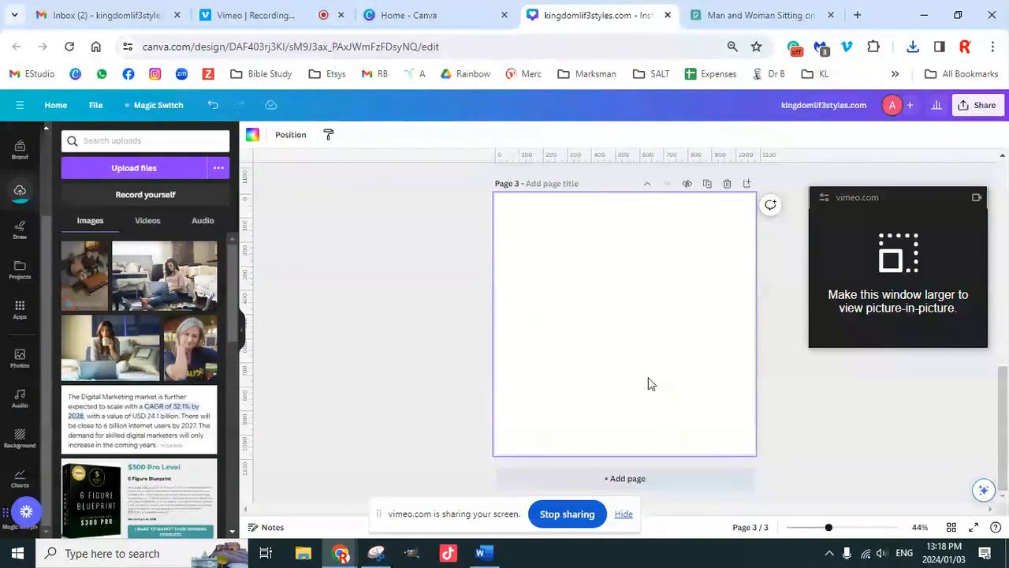
{"action": "left_click", "coordinate": [84, 288]}
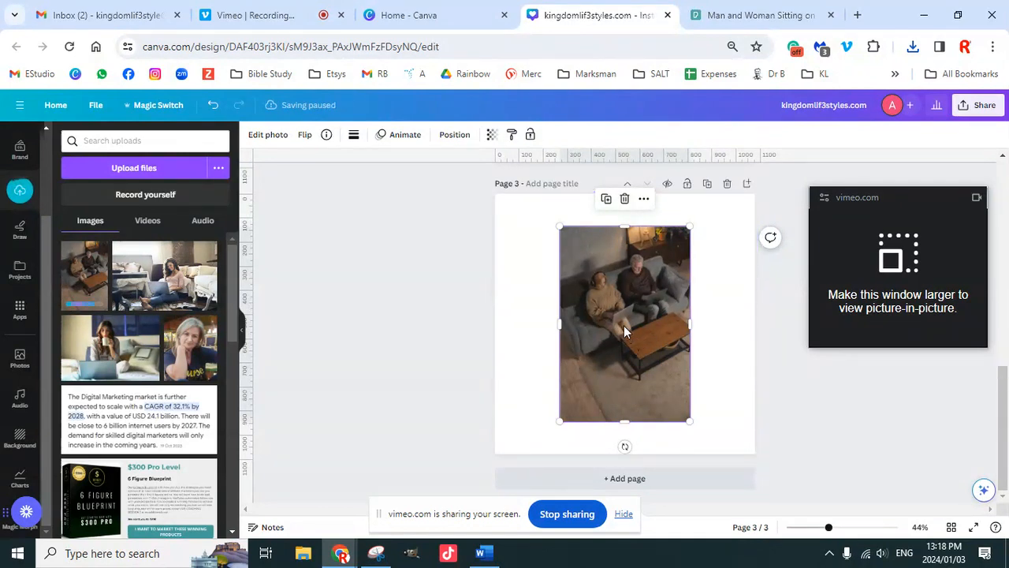
Try placing the couch photo over the laptop background on page 2, and delete it from that page
{"action": "scroll", "coordinate": [620, 351], "scroll_direction": "up", "scroll_amount": 5}
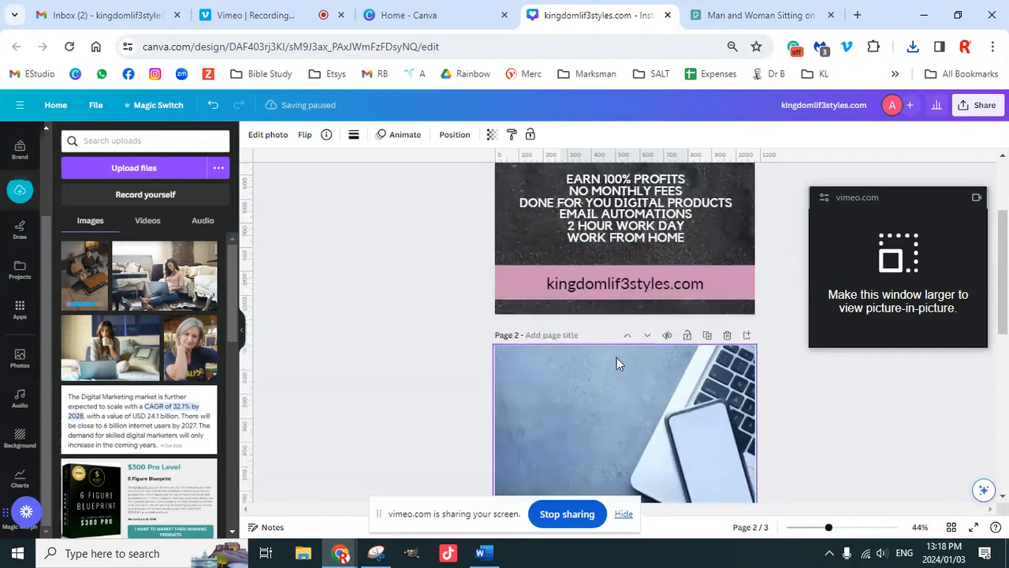
{"action": "left_click", "coordinate": [581, 354]}
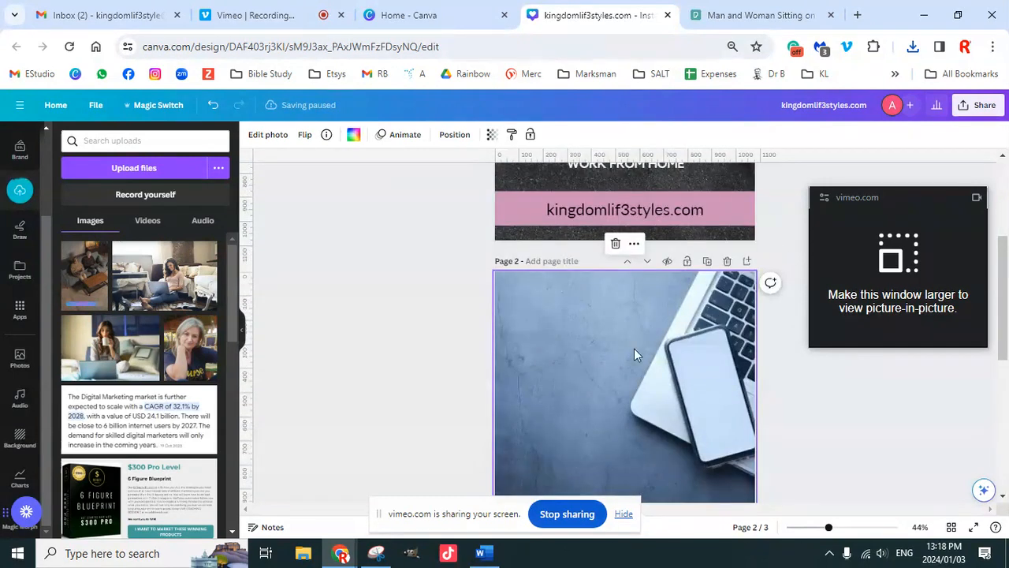
{"action": "scroll", "coordinate": [634, 349], "scroll_direction": "down", "scroll_amount": 1}
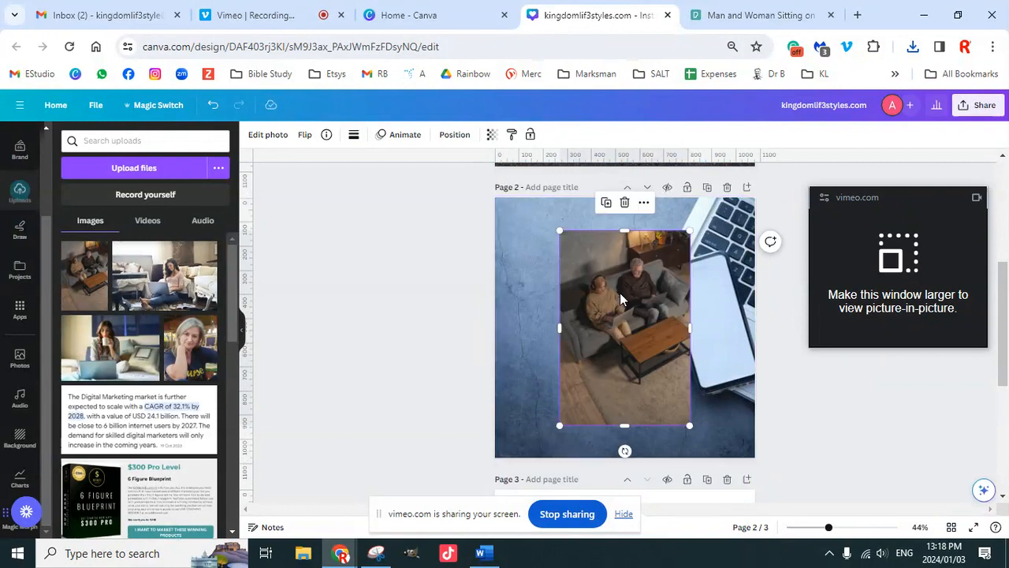
{"action": "scroll", "coordinate": [623, 306], "scroll_direction": "down", "scroll_amount": 3}
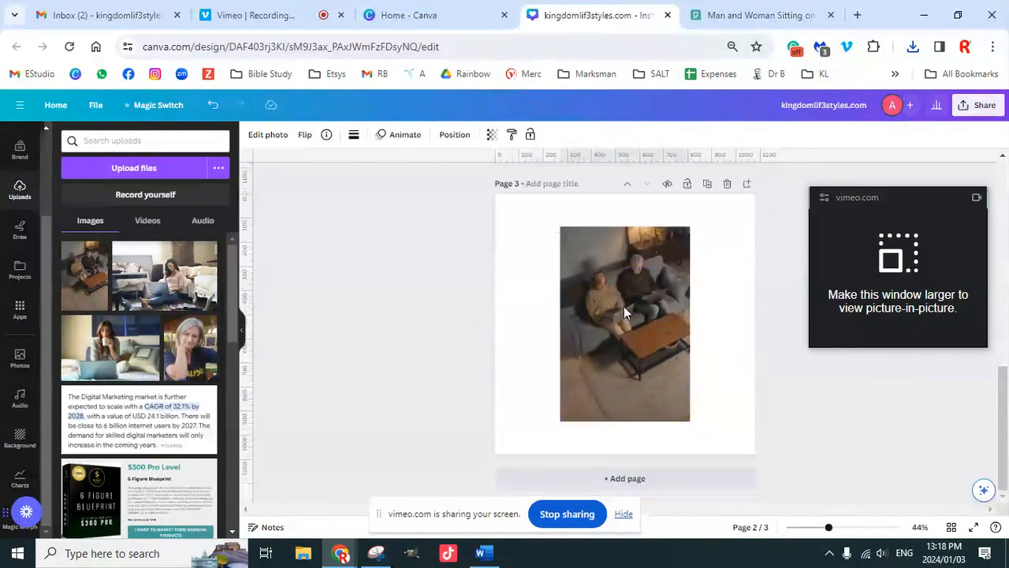
{"action": "left_click", "coordinate": [577, 300]}
{"action": "scroll", "coordinate": [593, 241], "scroll_direction": "up", "scroll_amount": 5}
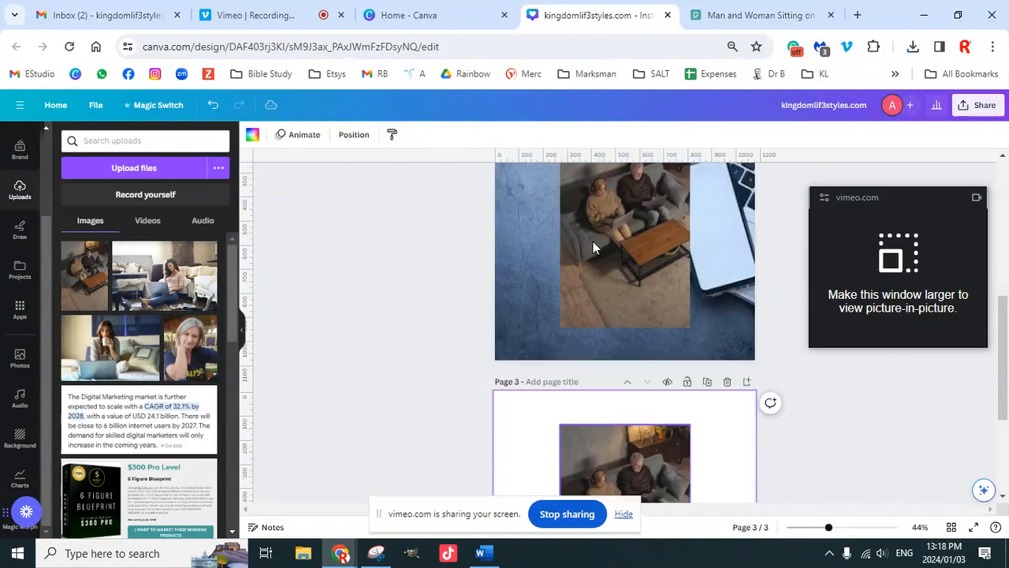
{"action": "left_click", "coordinate": [636, 308]}
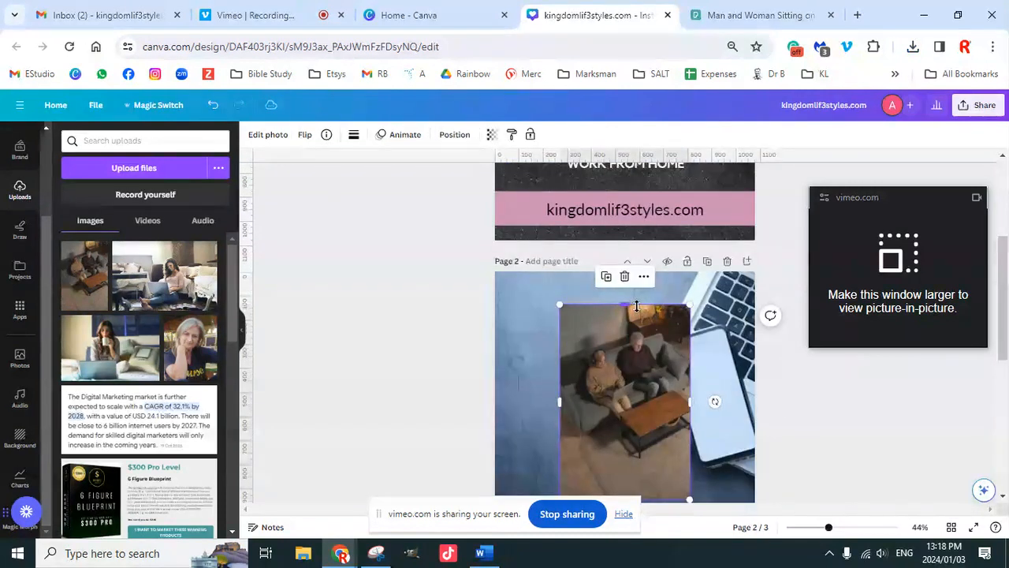
{"action": "key", "text": "Delete"}
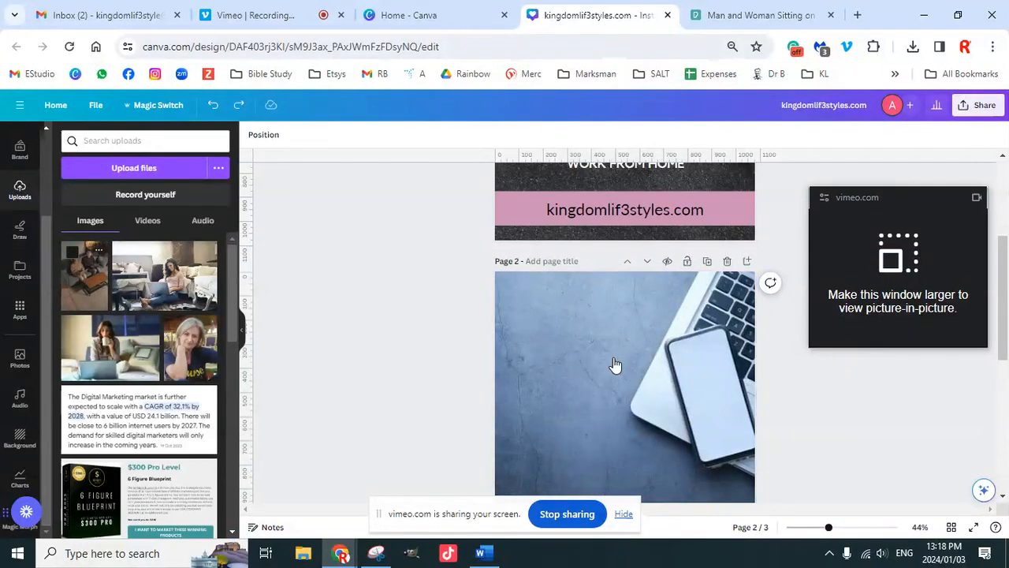
{"action": "key", "text": "ctrl+y"}
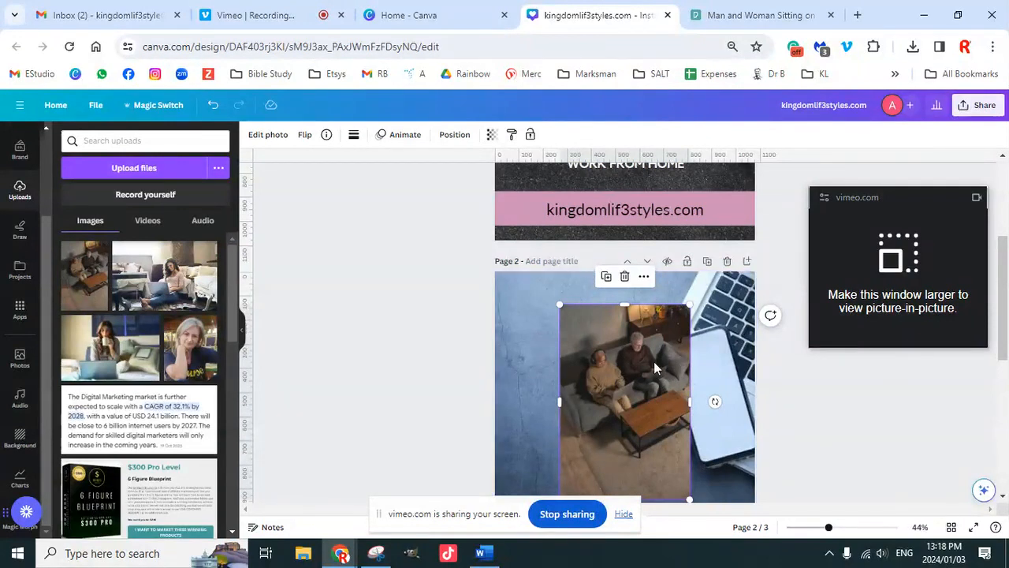
{"action": "scroll", "coordinate": [654, 361], "scroll_direction": "down", "scroll_amount": 2}
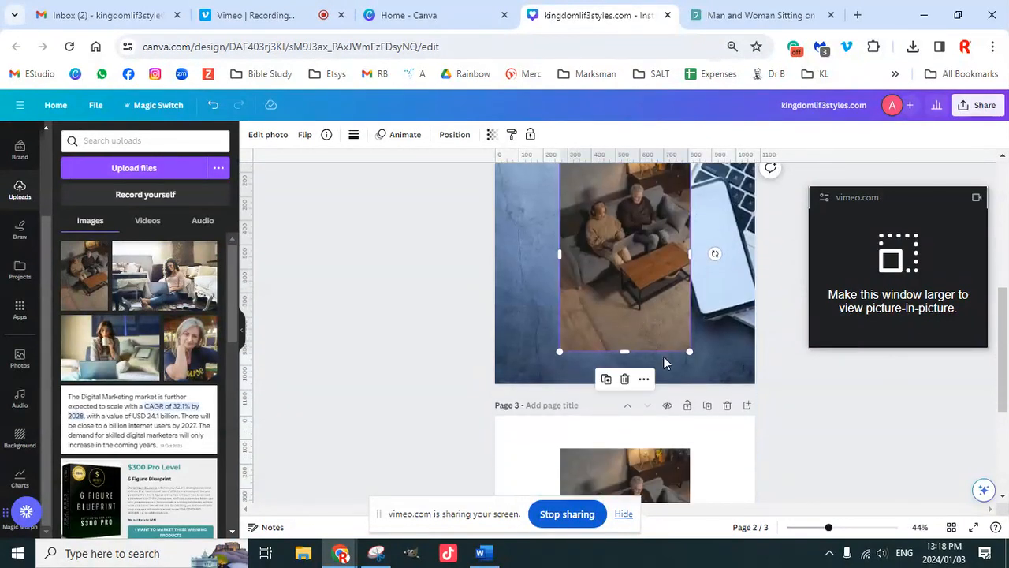
{"action": "key", "text": "Delete"}
Set the couch photo on page 3 as that page's background image
{"action": "scroll", "coordinate": [705, 376], "scroll_direction": "down", "scroll_amount": 2}
{"action": "scroll", "coordinate": [705, 382], "scroll_direction": "down", "scroll_amount": 1}
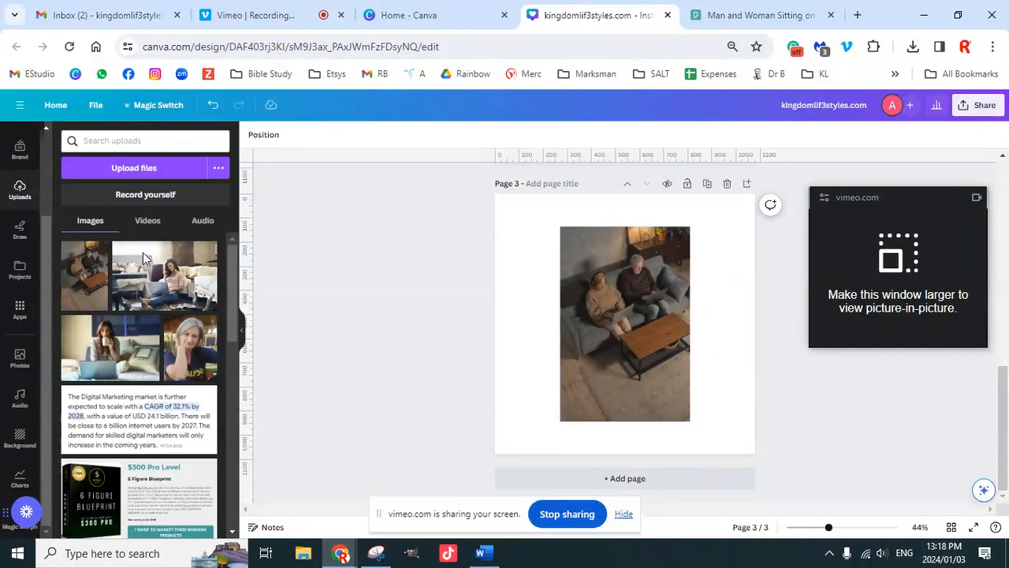
{"action": "right_click", "coordinate": [606, 311]}
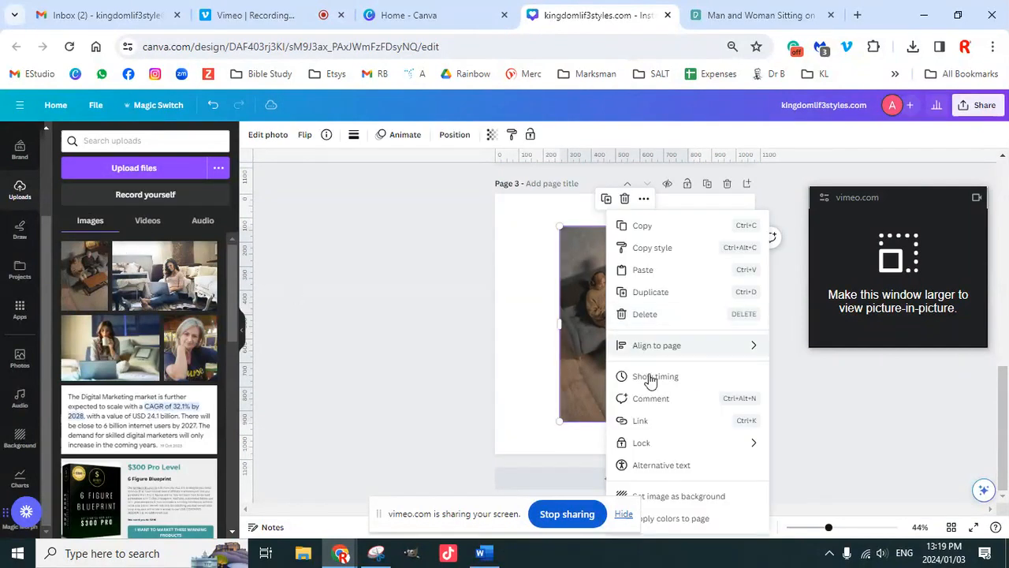
{"action": "left_click", "coordinate": [681, 502]}
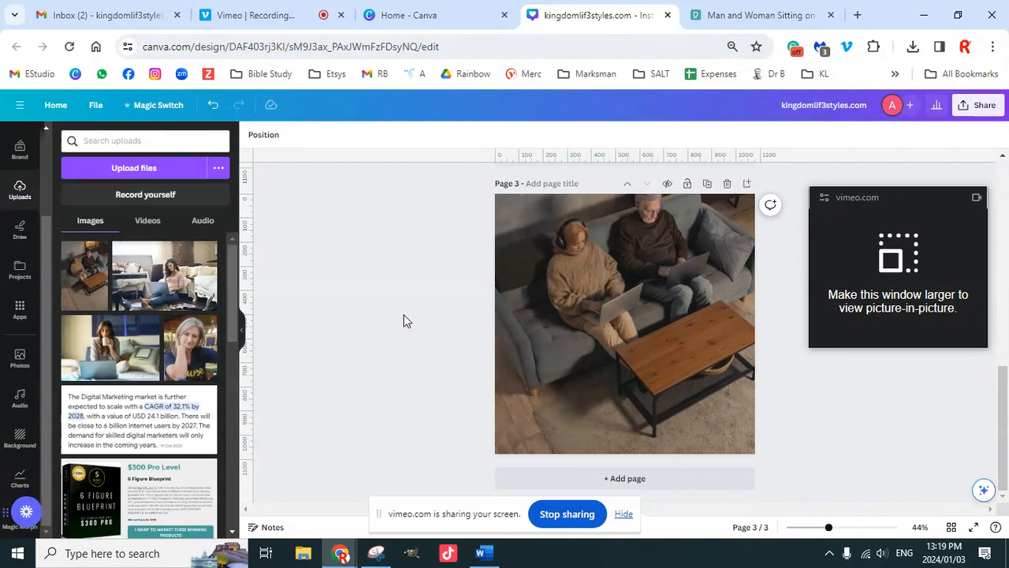
Shift the background photo on page 3 downward within its crop to bring both people's heads into the frame
{"action": "scroll", "coordinate": [405, 319], "scroll_direction": "up", "scroll_amount": 3}
{"action": "scroll", "coordinate": [404, 319], "scroll_direction": "down", "scroll_amount": 3}
{"action": "left_click", "coordinate": [628, 327]}
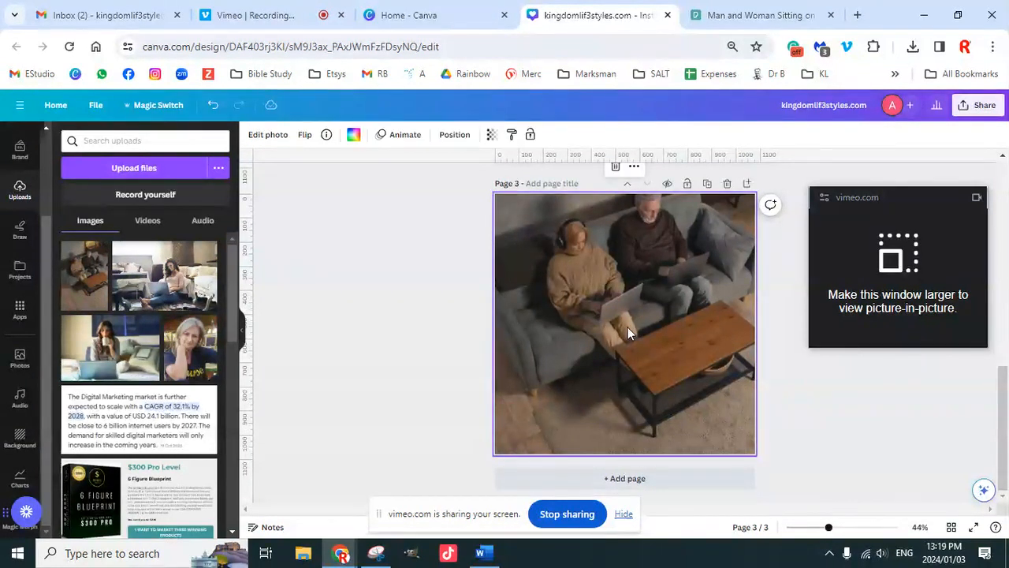
{"action": "double_click", "coordinate": [628, 327]}
{"action": "left_click_drag", "start_coordinate": [624, 300], "coordinate": [624, 335]}
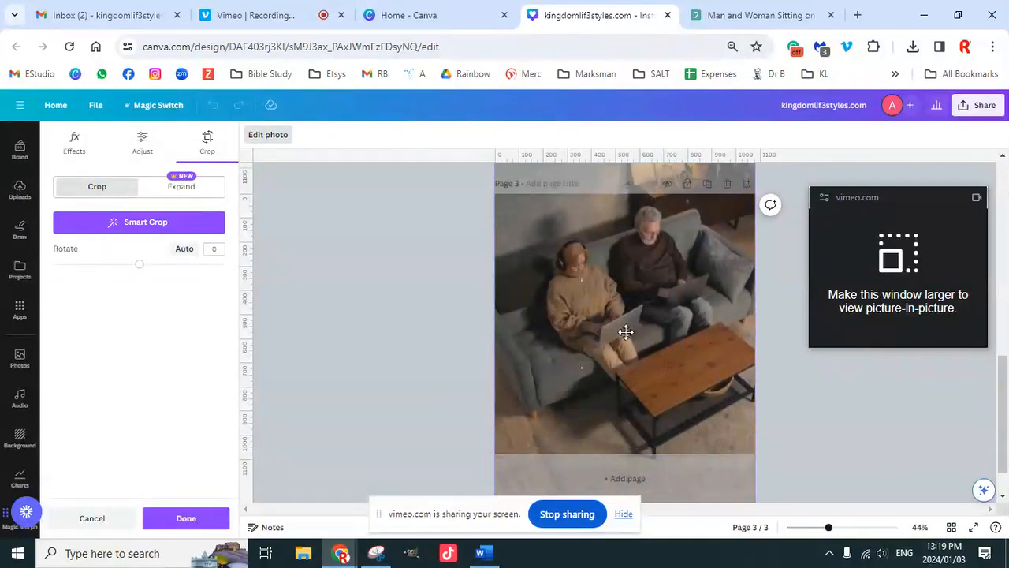
{"action": "left_click", "coordinate": [440, 323]}
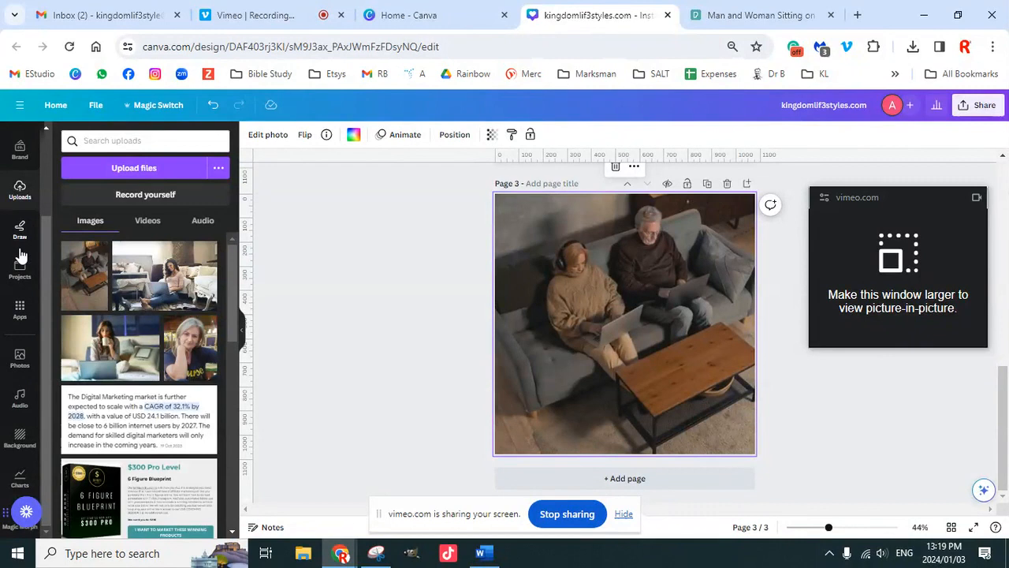
{"action": "left_click", "coordinate": [369, 312]}
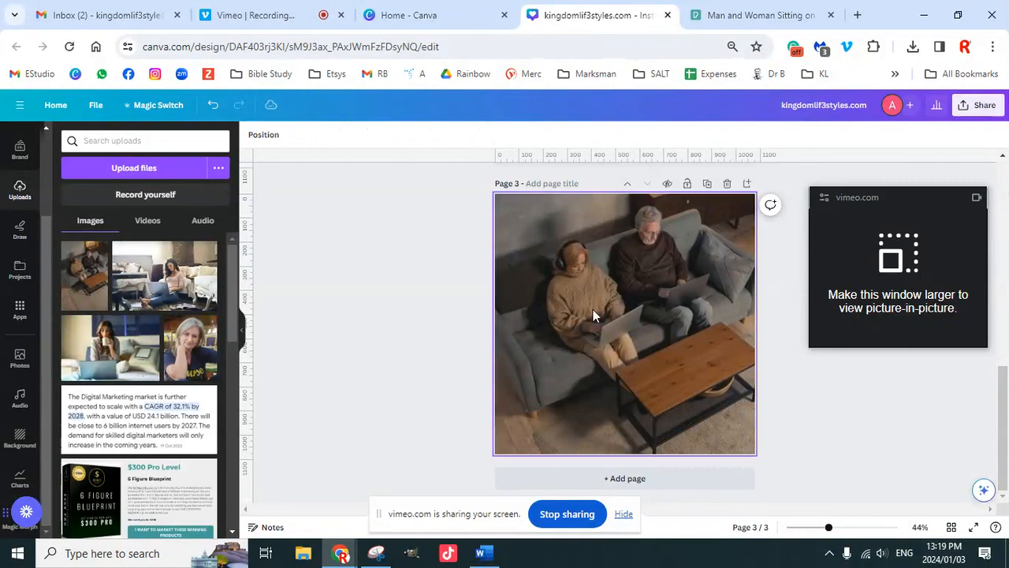
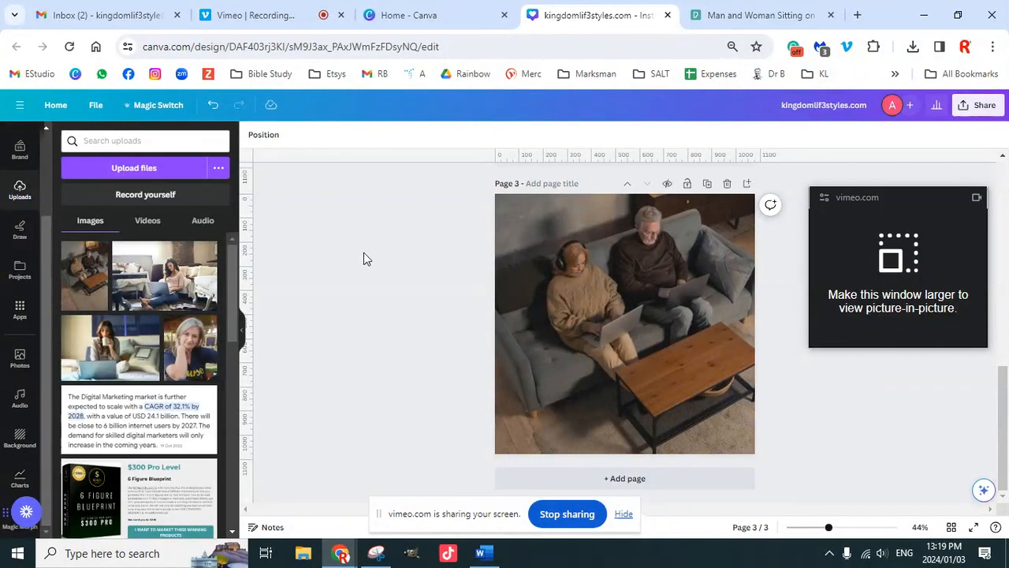
{"action": "left_click", "coordinate": [573, 323]}
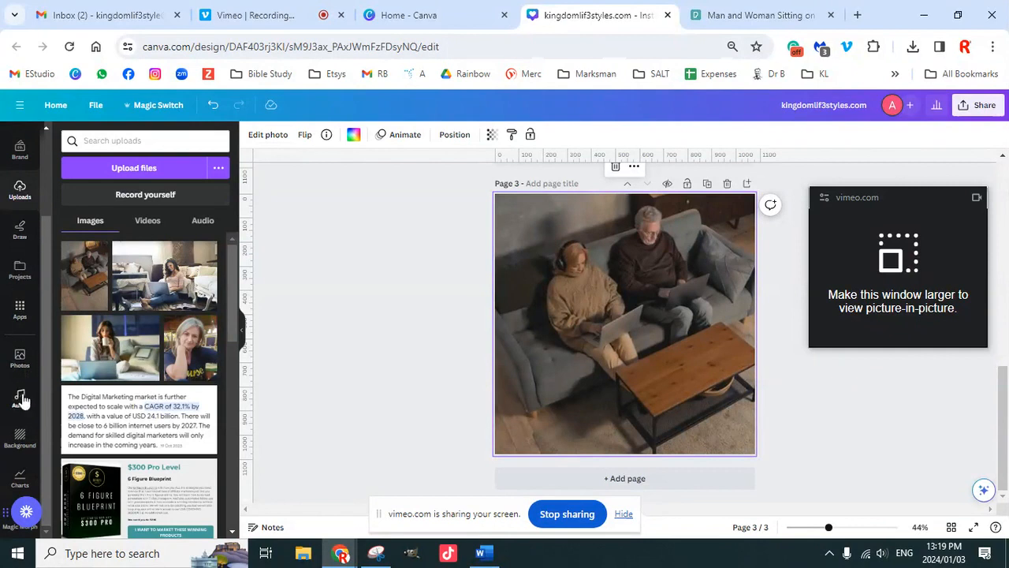
Browse the font combinations and add the "cold, smooth & tasty." text design to page 3
{"action": "scroll", "coordinate": [39, 355], "scroll_direction": "up", "scroll_amount": 2}
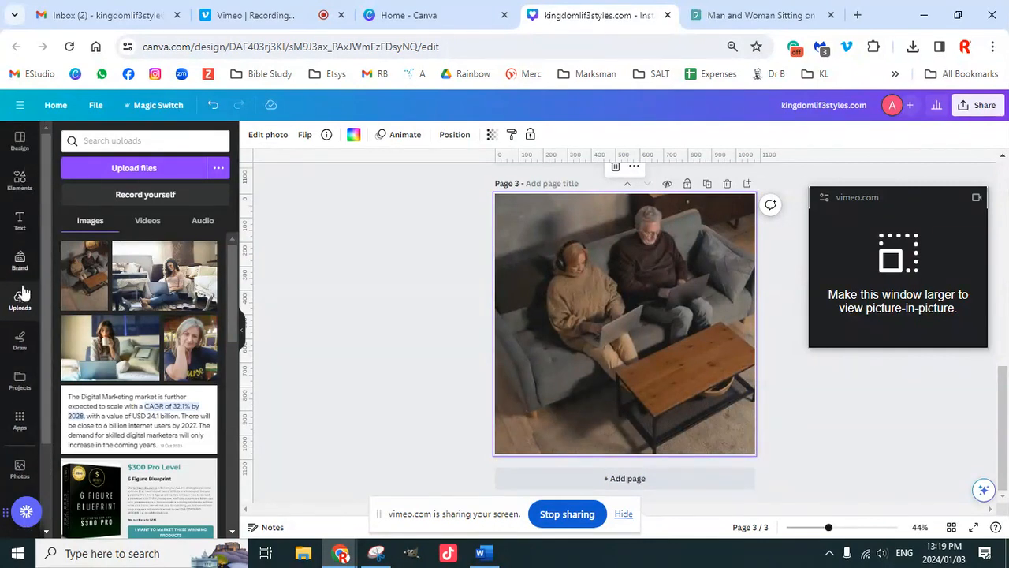
{"action": "left_click", "coordinate": [20, 224]}
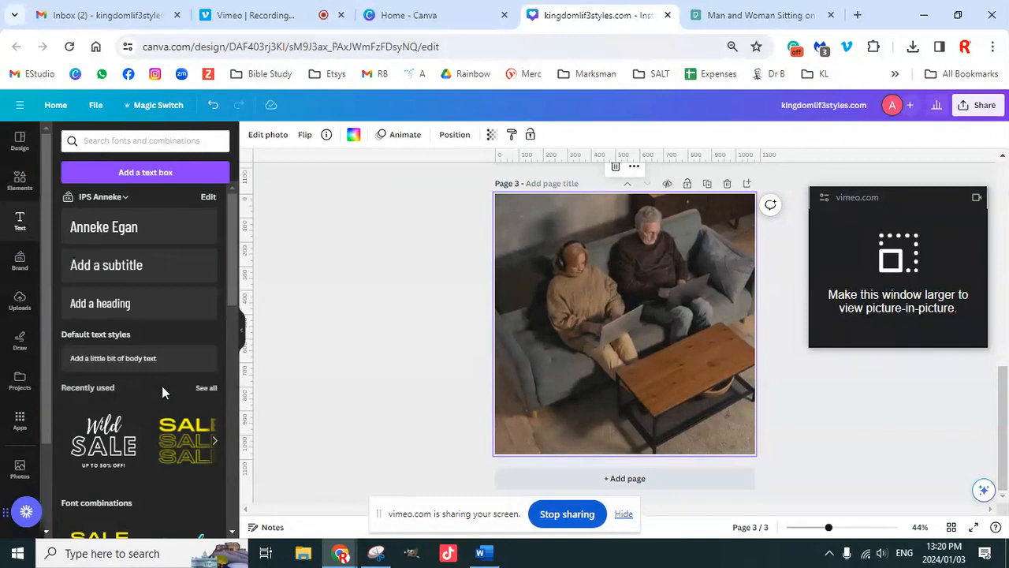
{"action": "scroll", "coordinate": [162, 386], "scroll_direction": "down", "scroll_amount": 4}
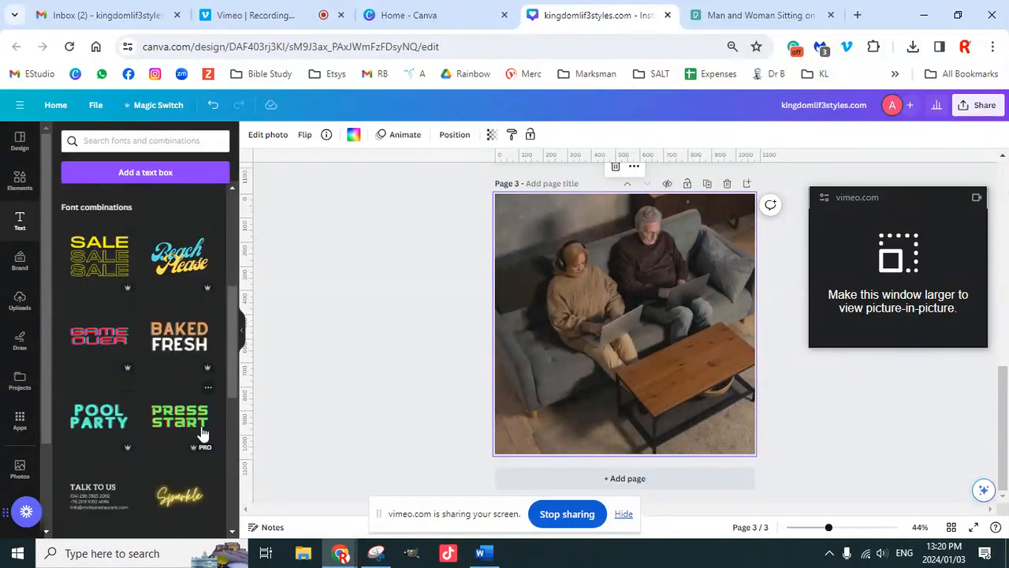
{"action": "scroll", "coordinate": [203, 433], "scroll_direction": "down", "scroll_amount": 3}
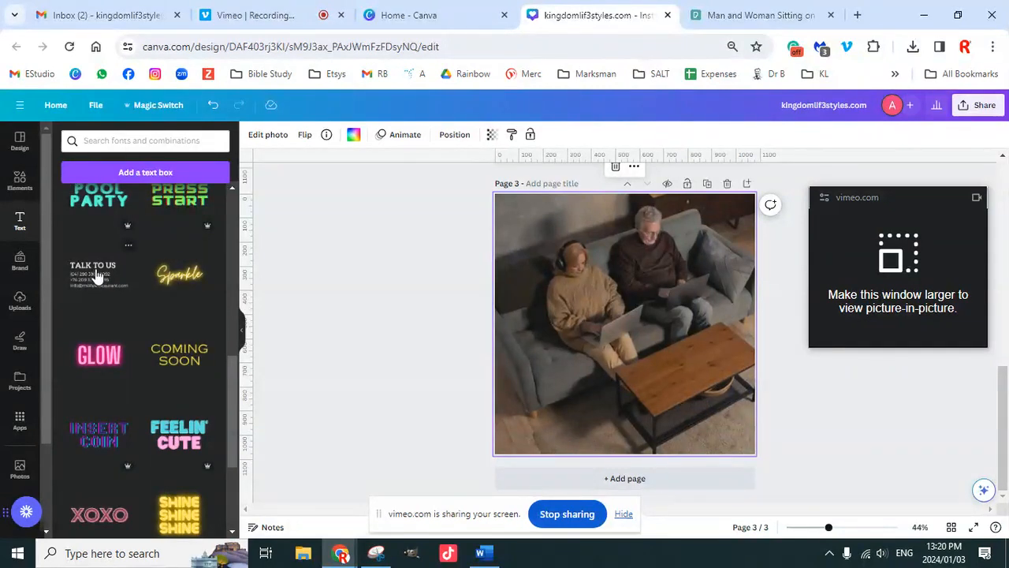
{"action": "scroll", "coordinate": [158, 378], "scroll_direction": "down", "scroll_amount": 5}
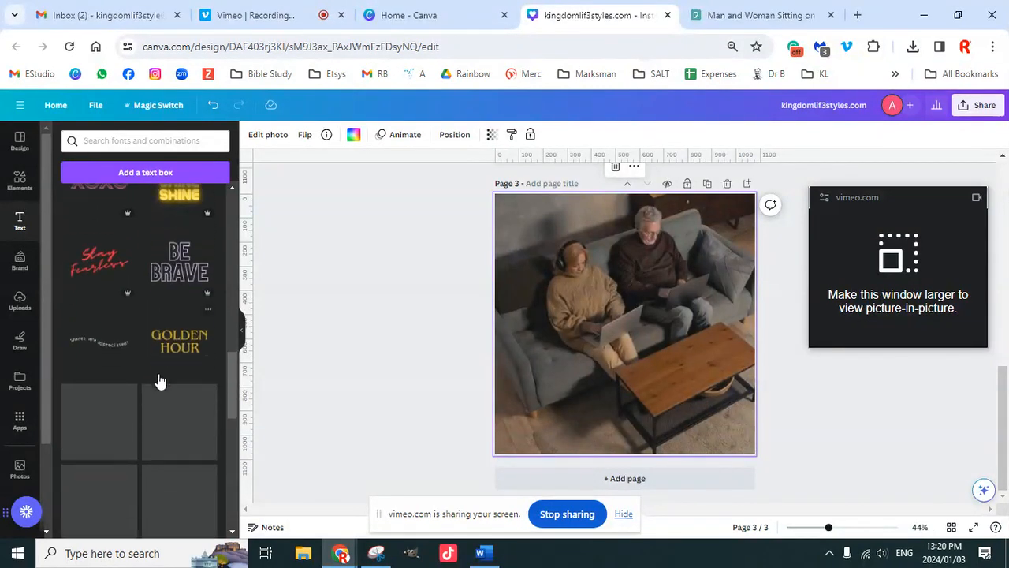
{"action": "scroll", "coordinate": [141, 389], "scroll_direction": "down", "scroll_amount": 3}
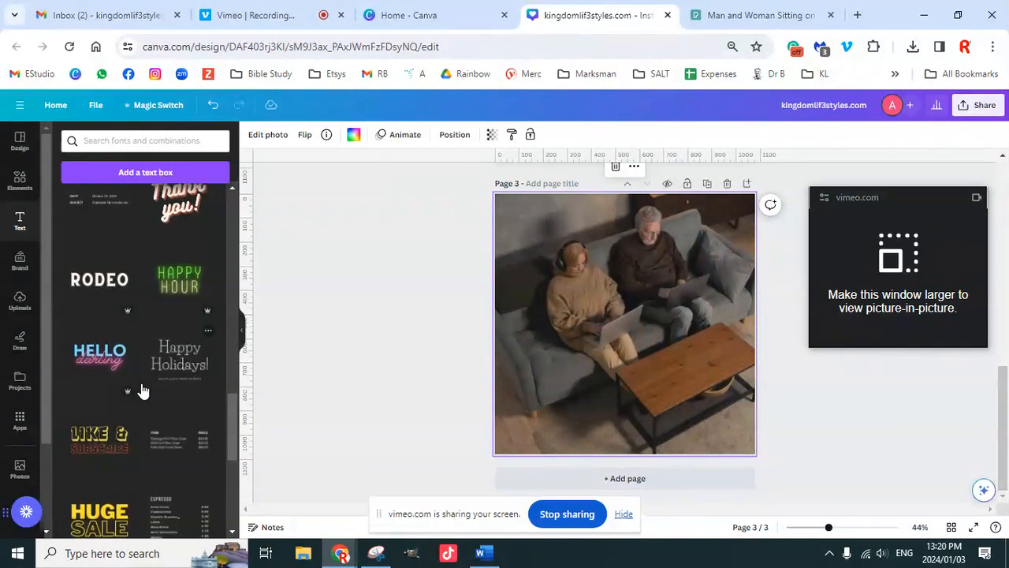
{"action": "scroll", "coordinate": [143, 392], "scroll_direction": "down", "scroll_amount": 3}
{"action": "scroll", "coordinate": [143, 392], "scroll_direction": "down", "scroll_amount": 2}
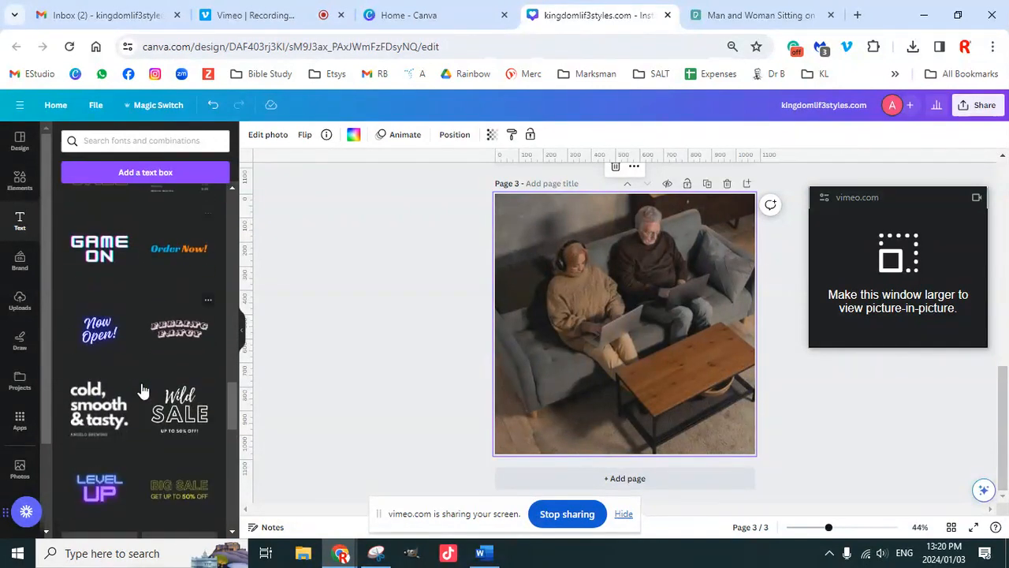
{"action": "scroll", "coordinate": [143, 391], "scroll_direction": "down", "scroll_amount": 2}
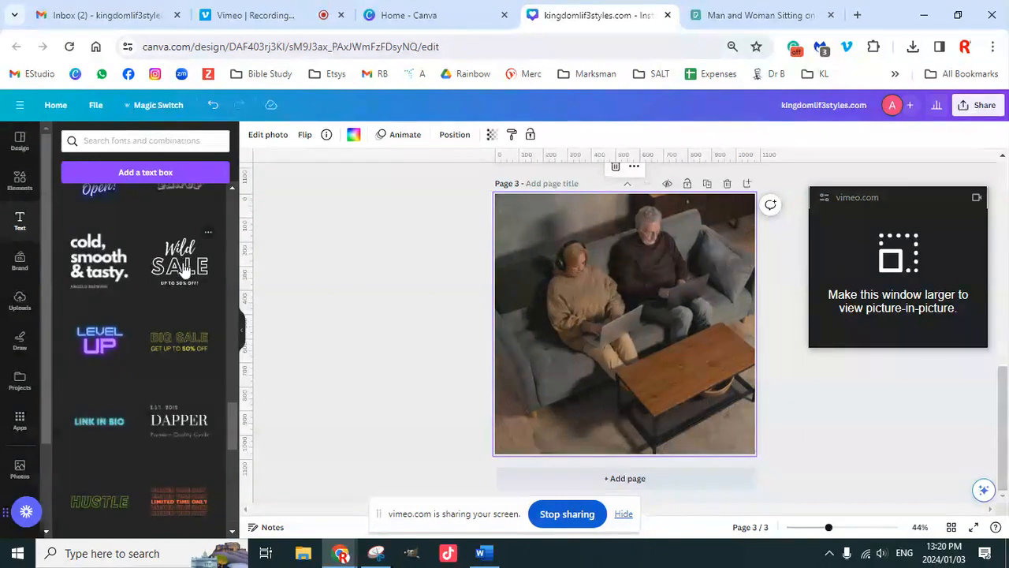
{"action": "scroll", "coordinate": [158, 362], "scroll_direction": "down", "scroll_amount": 1}
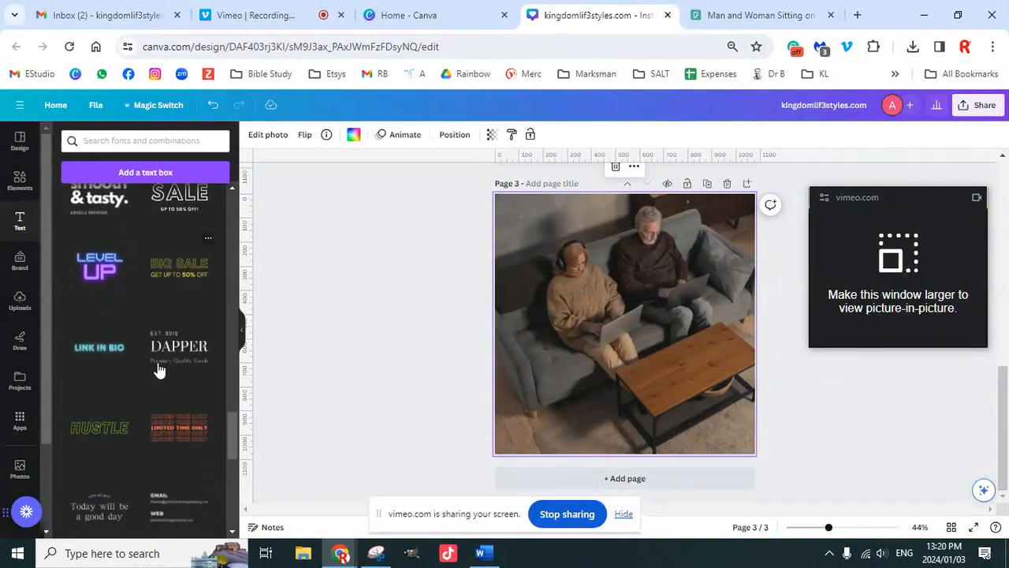
{"action": "scroll", "coordinate": [160, 367], "scroll_direction": "up", "scroll_amount": 1}
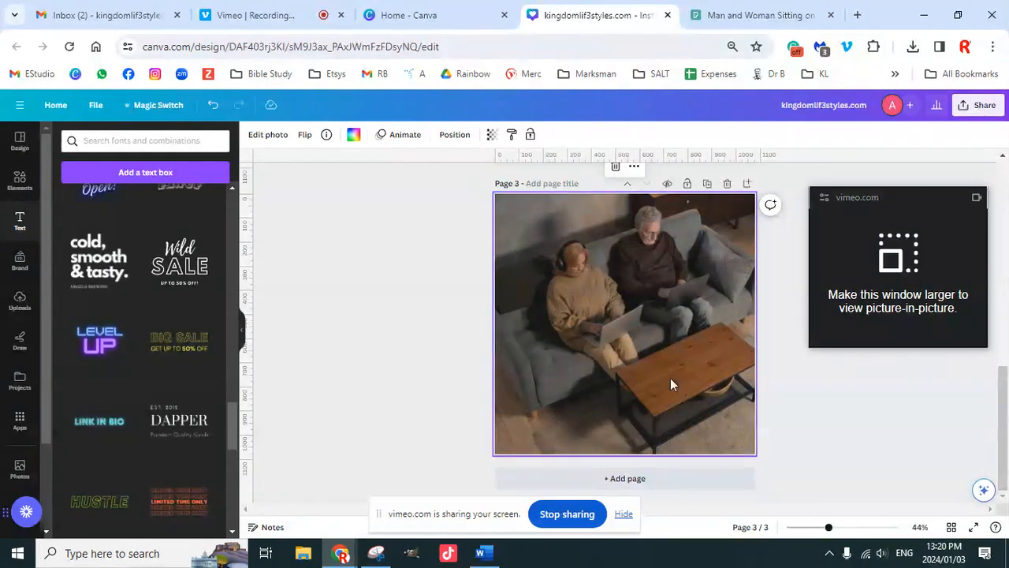
{"action": "scroll", "coordinate": [160, 416], "scroll_direction": "down", "scroll_amount": 5}
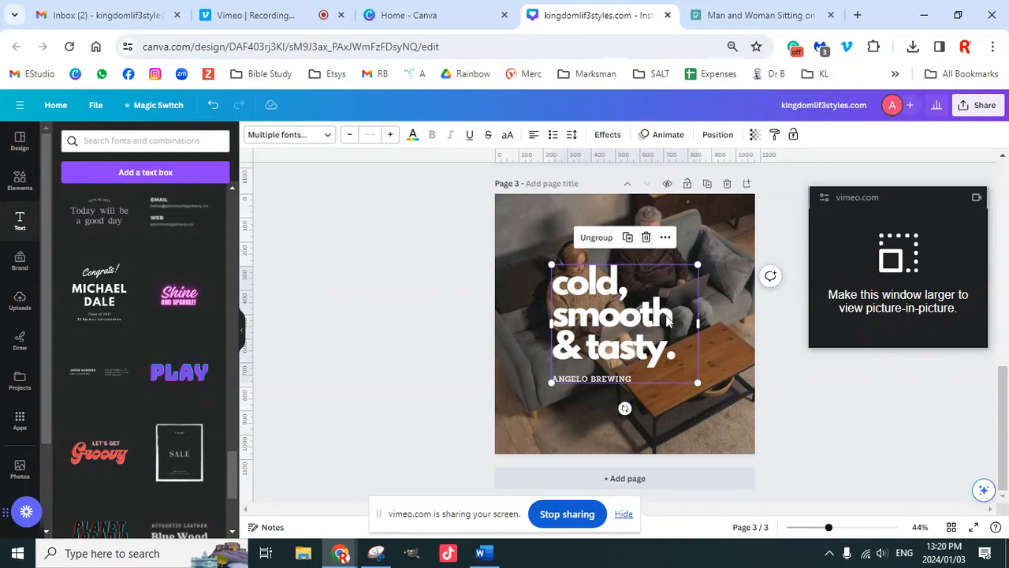
Ungroup the text design and reposition its headline and small caption separately, with the caption near the photo's lower-left corner
{"action": "left_click", "coordinate": [599, 240]}
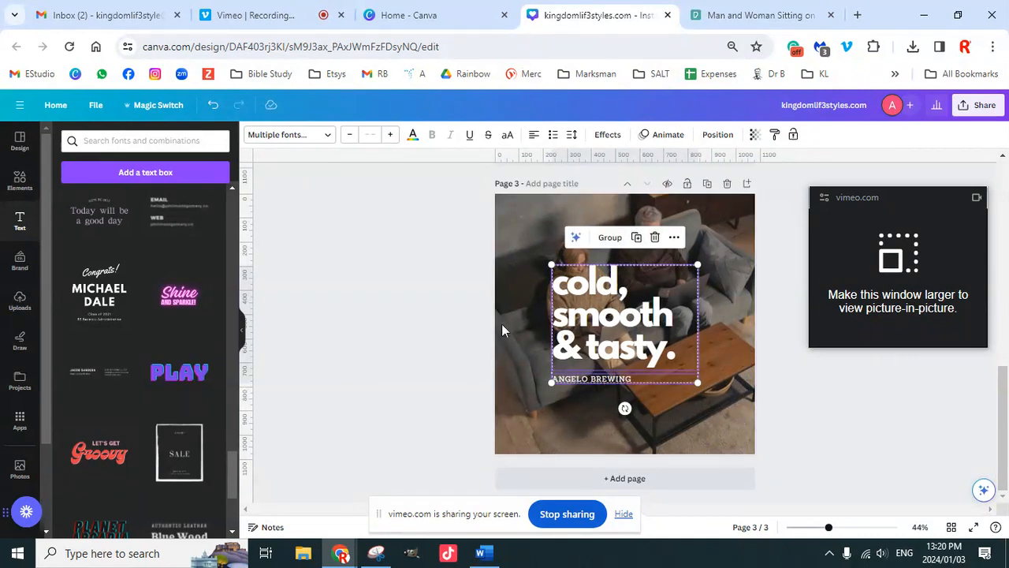
{"action": "left_click", "coordinate": [446, 321]}
{"action": "left_click_drag", "start_coordinate": [622, 254], "coordinate": [631, 194]}
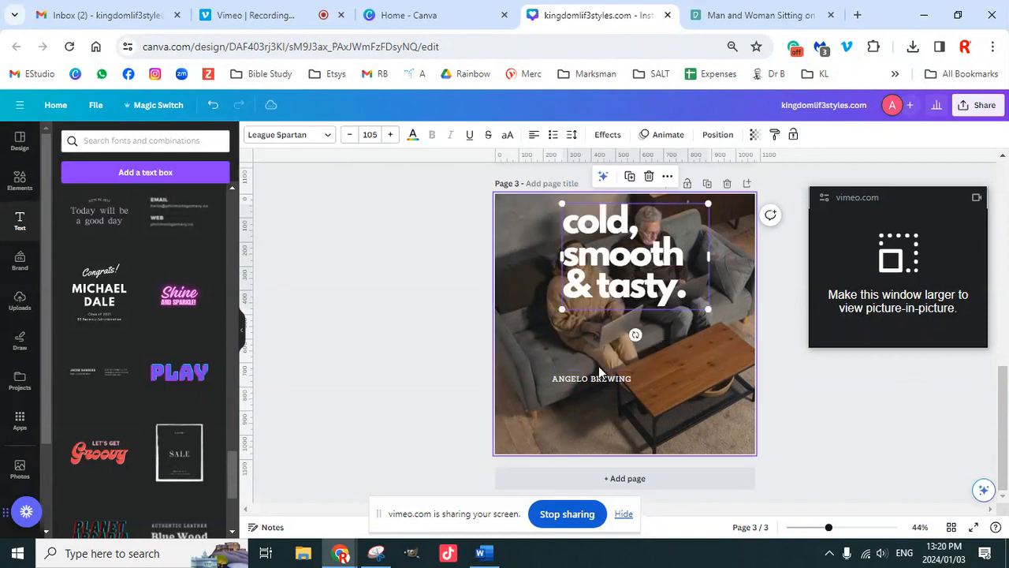
{"action": "left_click_drag", "start_coordinate": [601, 378], "coordinate": [649, 362]}
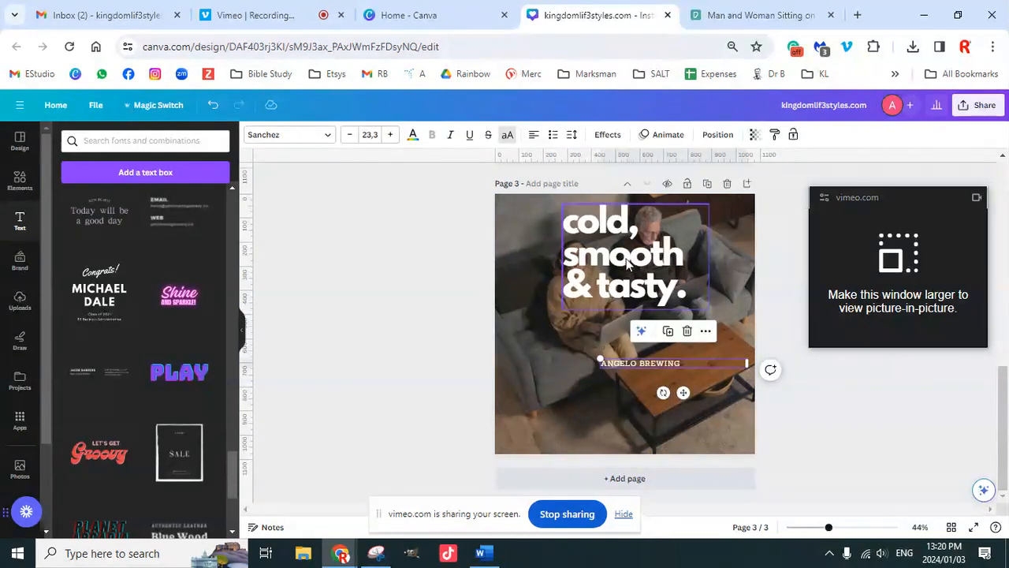
{"action": "left_click", "coordinate": [629, 292]}
{"action": "left_click_drag", "start_coordinate": [629, 291], "coordinate": [608, 322]}
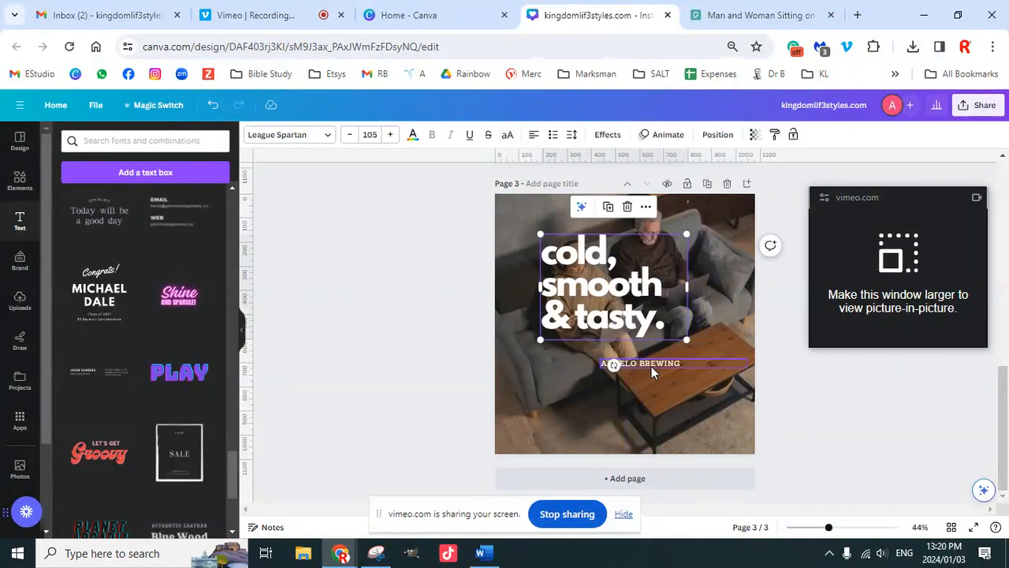
{"action": "left_click", "coordinate": [651, 365]}
{"action": "left_click_drag", "start_coordinate": [637, 372], "coordinate": [574, 442]}
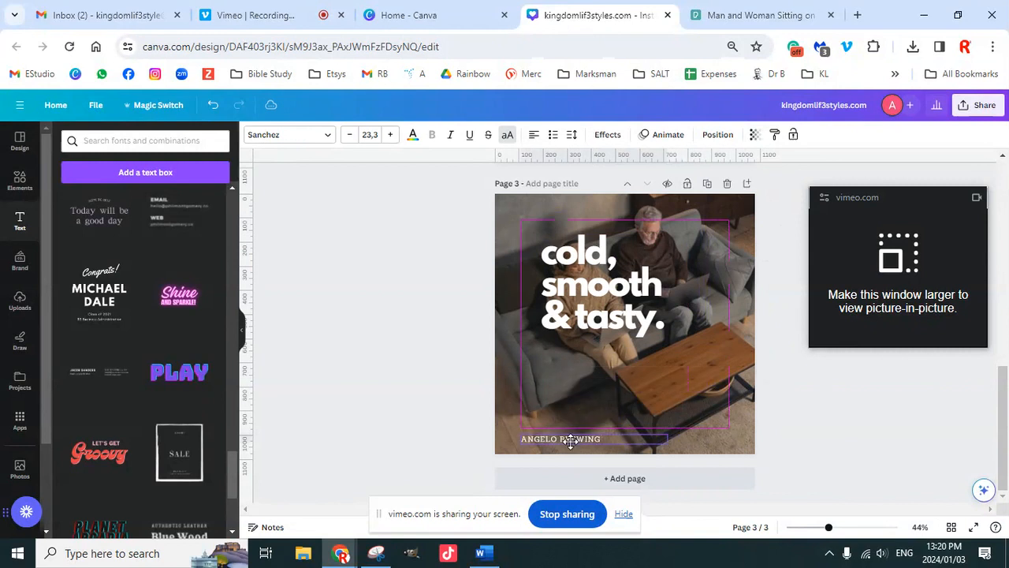
Replace the small caption on page 3 with the website address copied from page 1, KINGDOMLIF3STYLES.COM, and nudge it toward the page's left edge
{"action": "scroll", "coordinate": [641, 360], "scroll_direction": "up", "scroll_amount": 5}
{"action": "scroll", "coordinate": [641, 365], "scroll_direction": "up", "scroll_amount": 1}
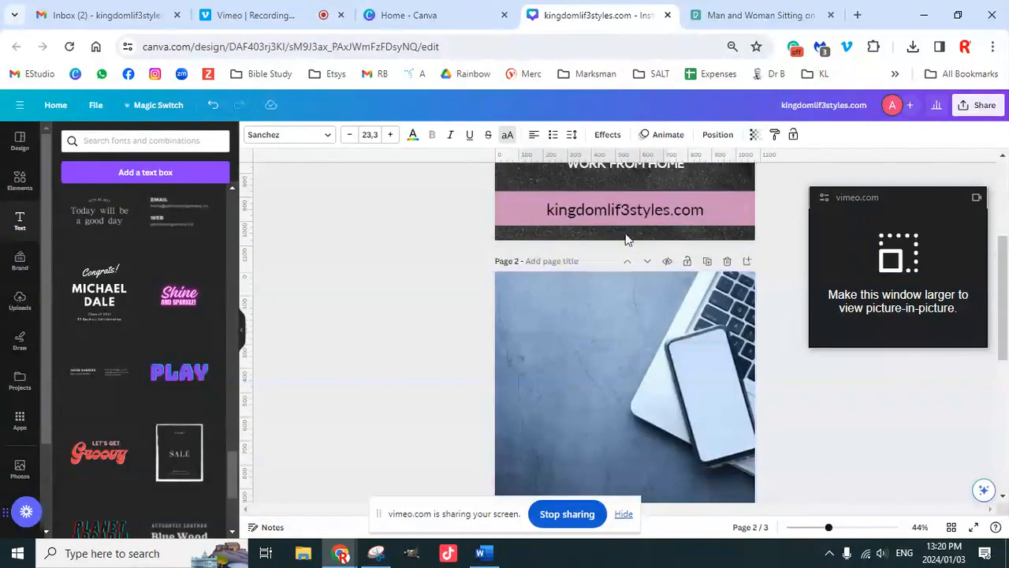
{"action": "double_click", "coordinate": [620, 207]}
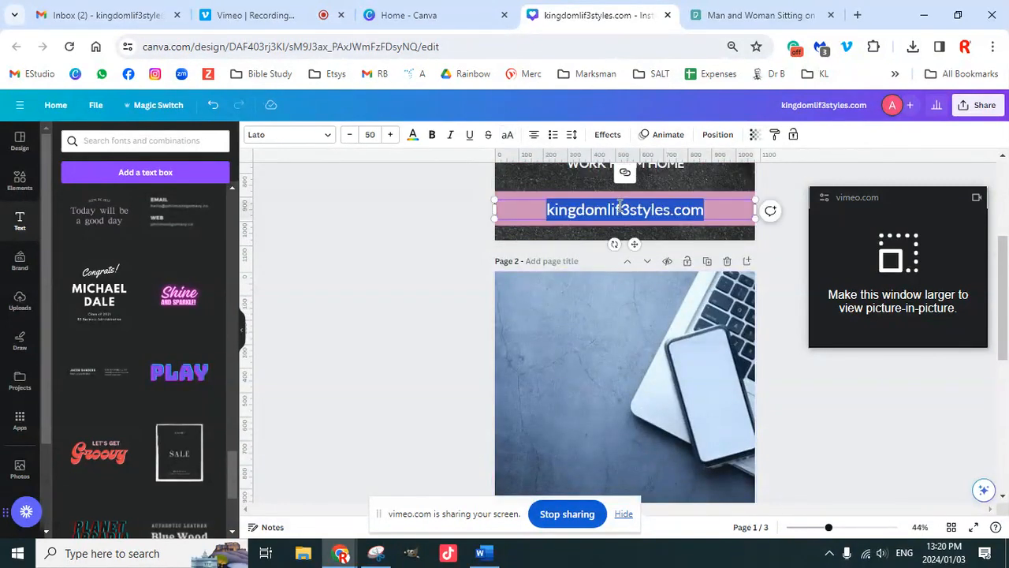
{"action": "scroll", "coordinate": [680, 307], "scroll_direction": "down", "scroll_amount": 5}
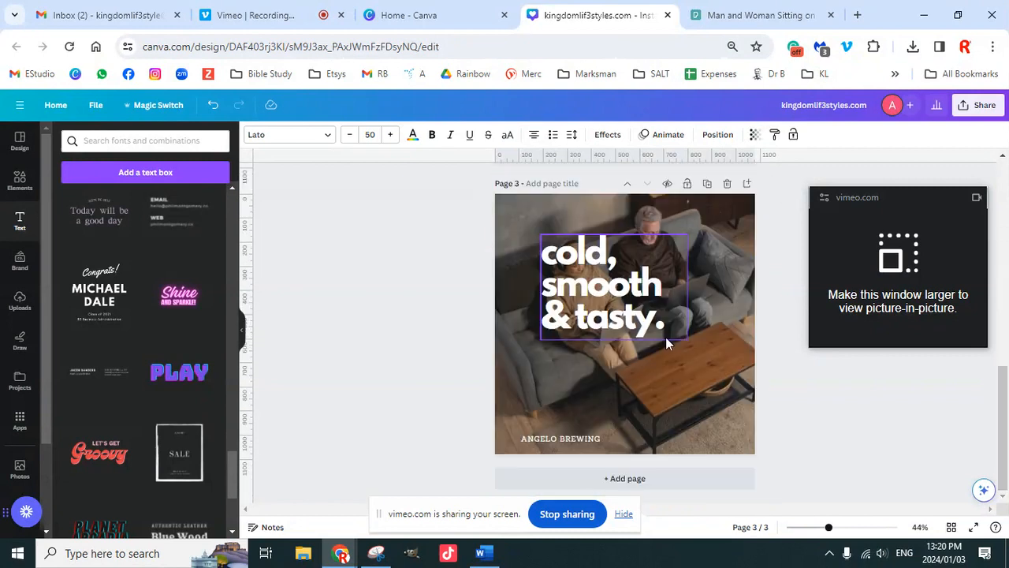
{"action": "double_click", "coordinate": [568, 440]}
{"action": "type", "text": "KINGDOMLIF3STYLES.COM"}
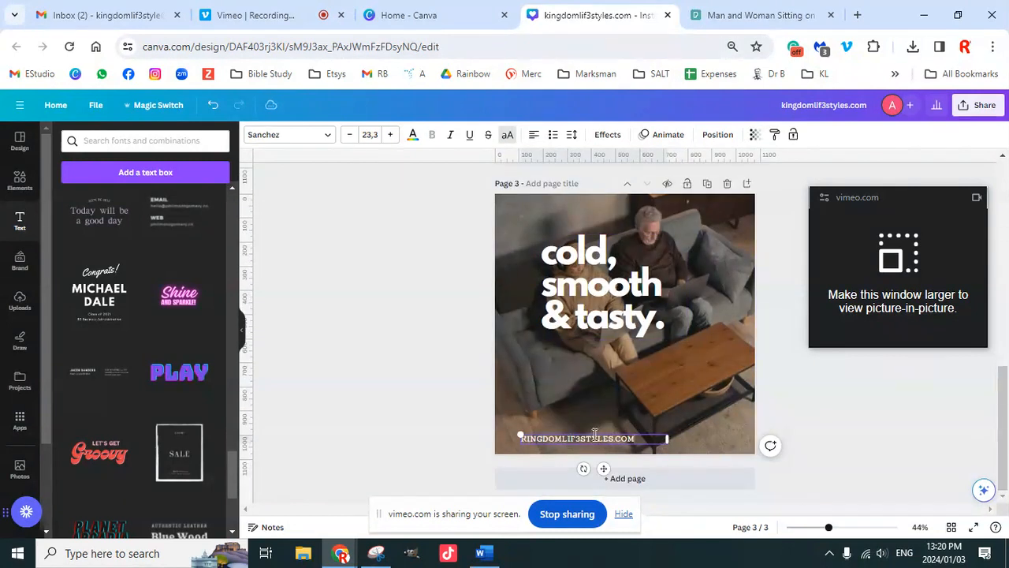
{"action": "left_click", "coordinate": [425, 378]}
{"action": "left_click_drag", "start_coordinate": [561, 439], "coordinate": [546, 436]}
Replace the headline text on page 3 with "Anyone can work from home"
{"action": "double_click", "coordinate": [600, 303]}
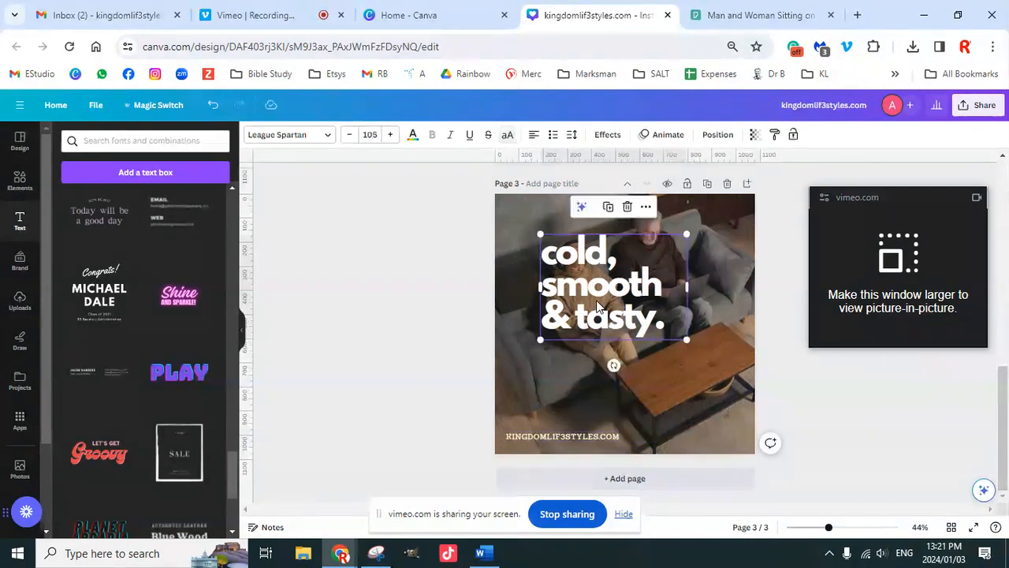
{"action": "key", "text": "ctrl+a"}
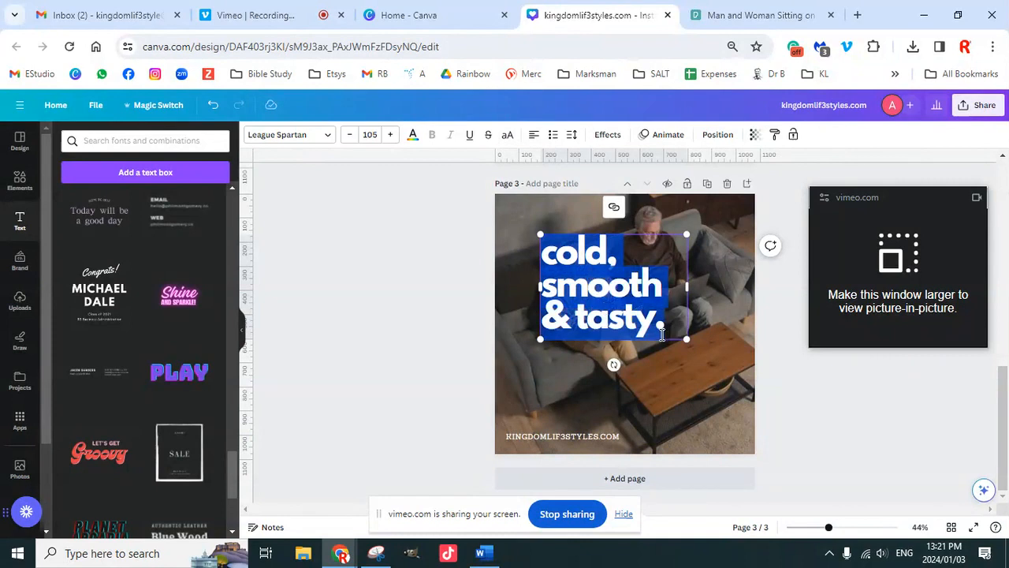
{"action": "type", "text": "Anyone c"}
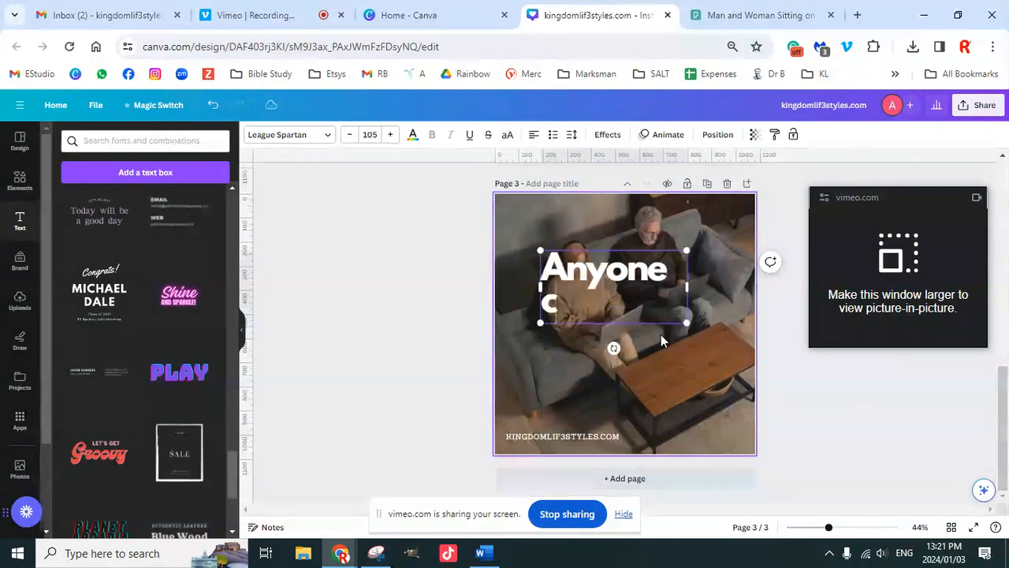
{"action": "type", "text": "an work fro"}
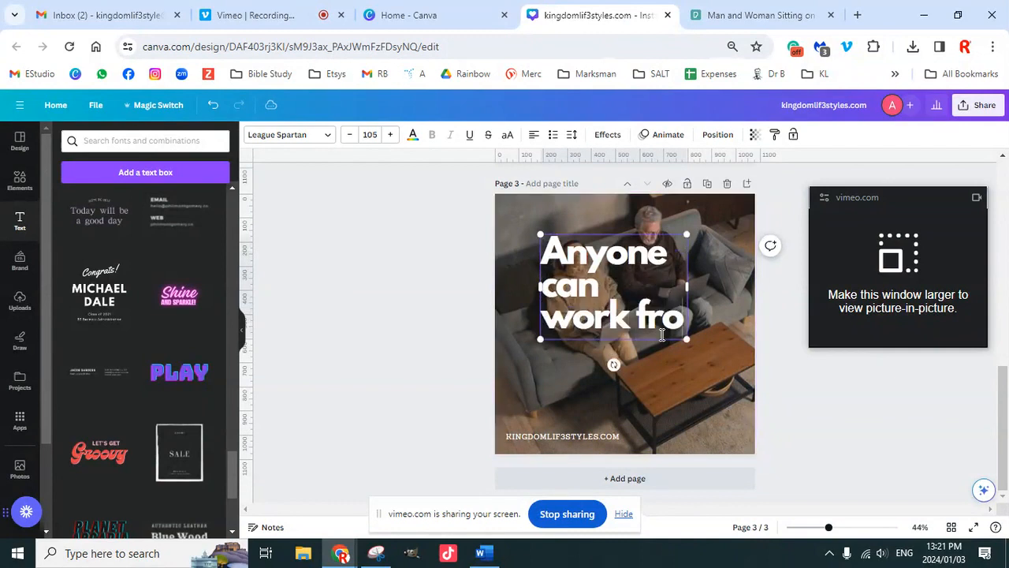
{"action": "type", "text": "m home"}
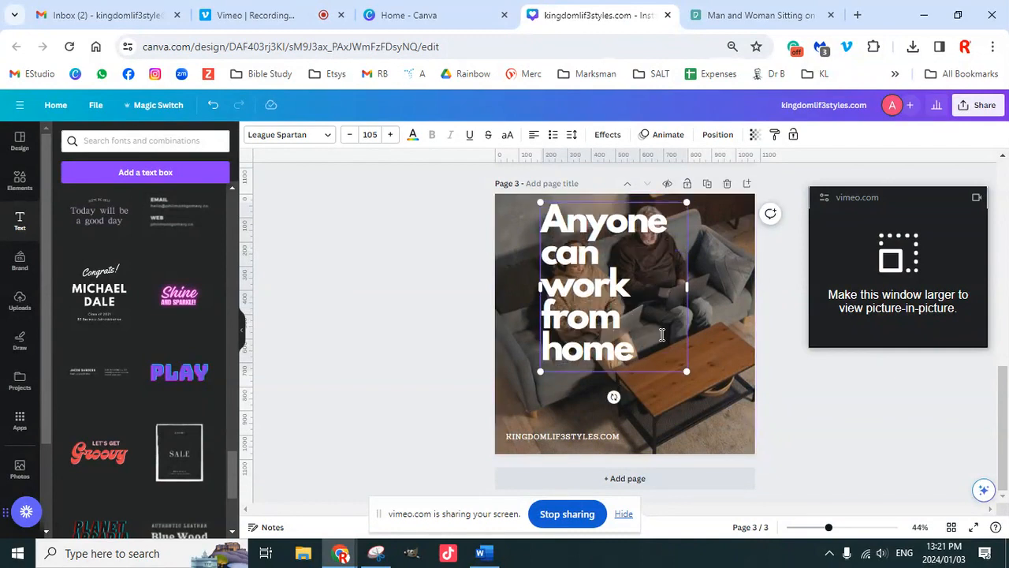
{"action": "left_click", "coordinate": [439, 318]}
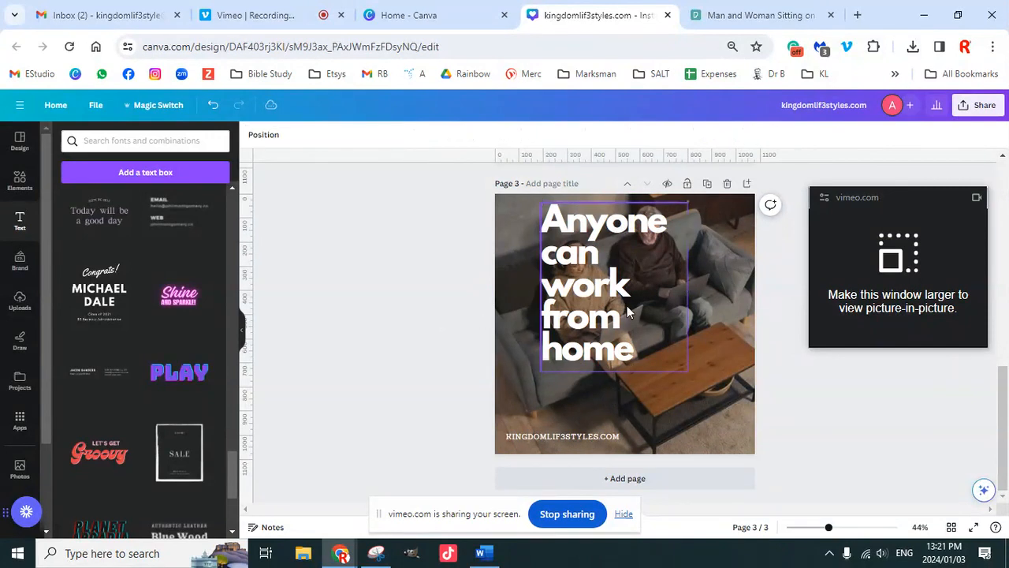
Shrink the headline to font size 62,3 and move it over the coffee table, clear of both people
{"action": "left_click", "coordinate": [627, 307]}
{"action": "left_click_drag", "start_coordinate": [538, 201], "coordinate": [600, 271]}
{"action": "left_click_drag", "start_coordinate": [634, 320], "coordinate": [696, 389]}
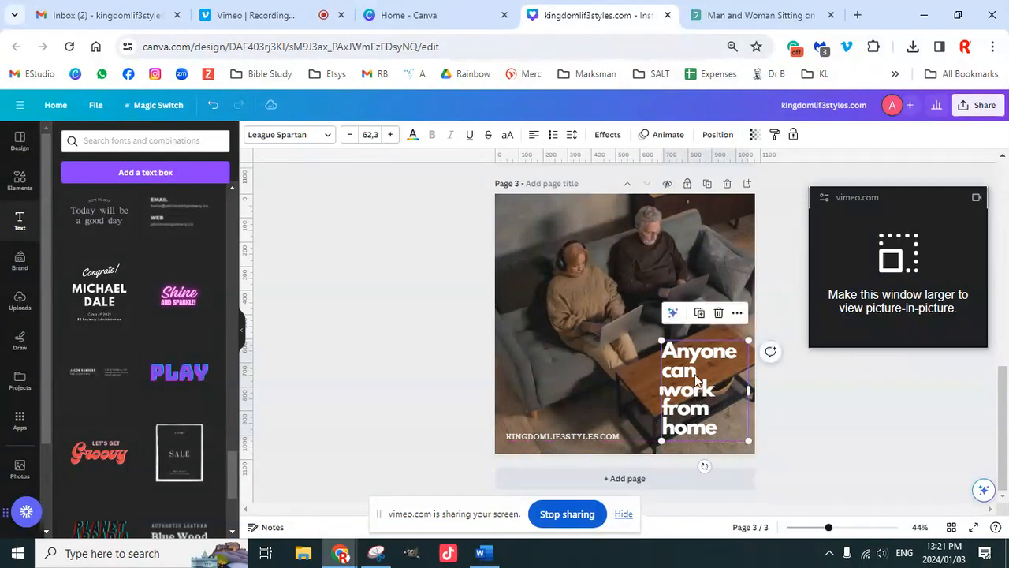
Try right-aligning the headline and recolouring it with a dark grey from the photo colors
{"action": "left_click", "coordinate": [534, 141]}
{"action": "left_click", "coordinate": [535, 140]}
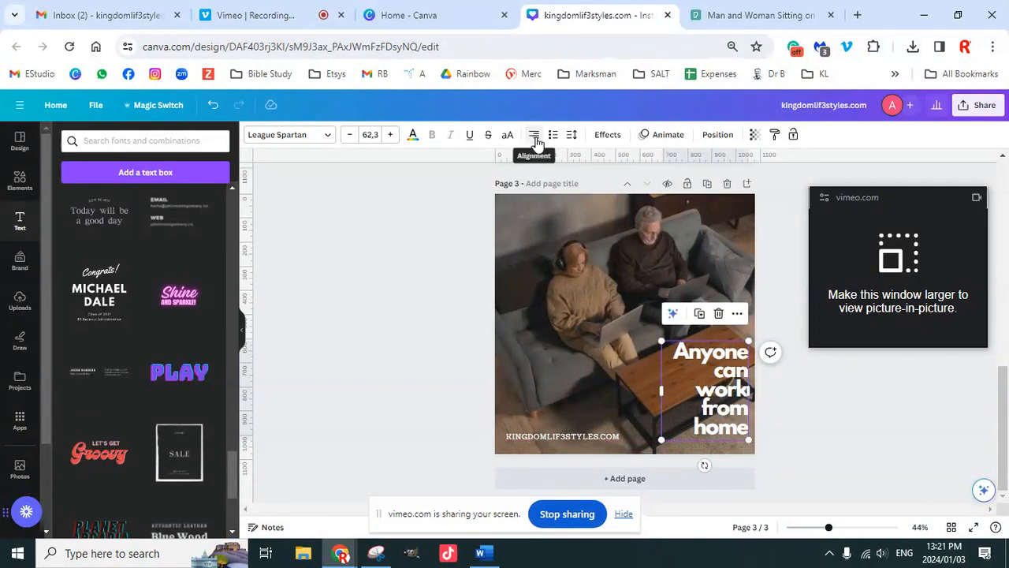
{"action": "left_click", "coordinate": [415, 140]}
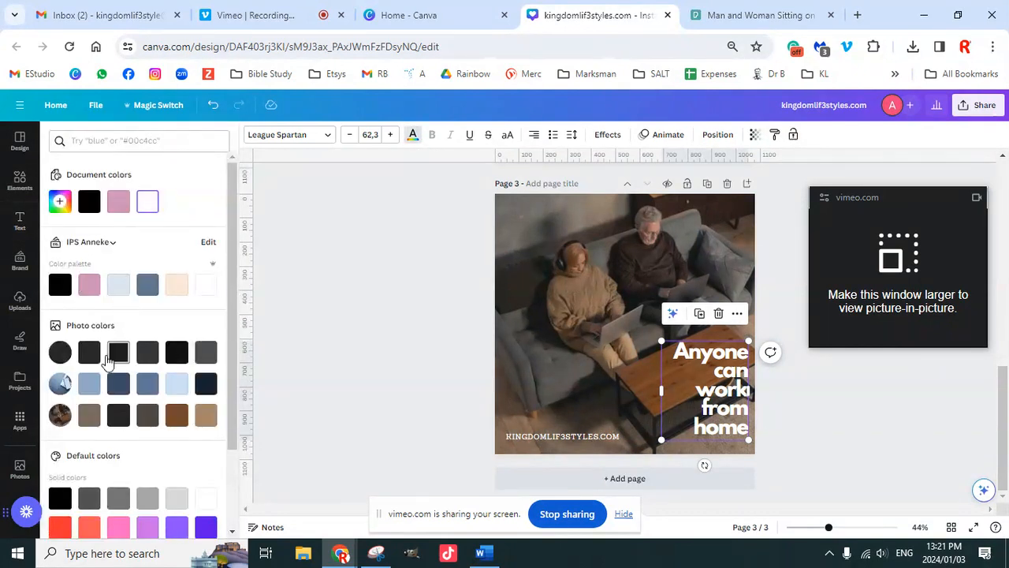
{"action": "left_click", "coordinate": [91, 355]}
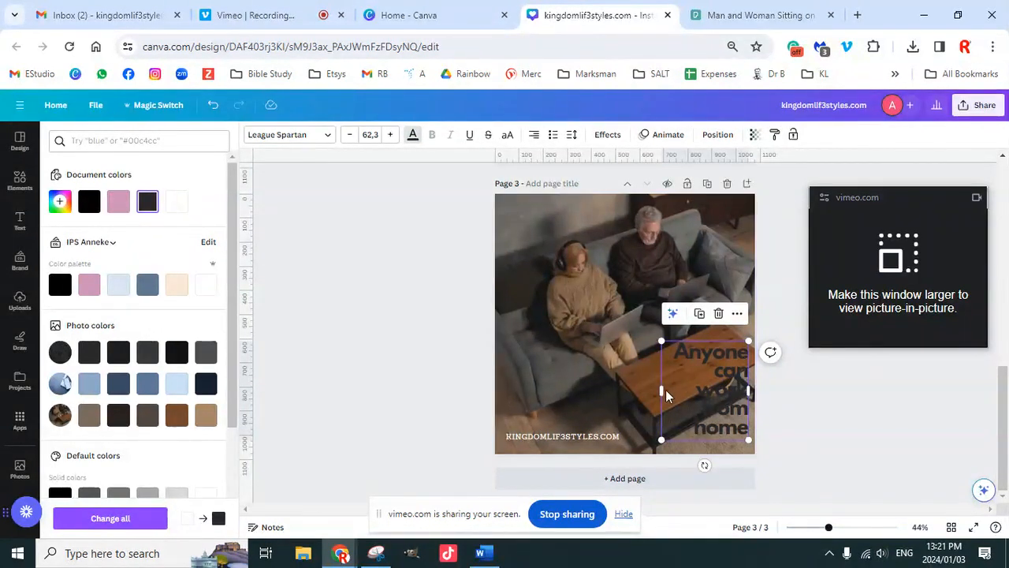
Widen the headline's text box to span nearly the full page width and try justified alignment
{"action": "left_click_drag", "start_coordinate": [657, 389], "coordinate": [503, 392]}
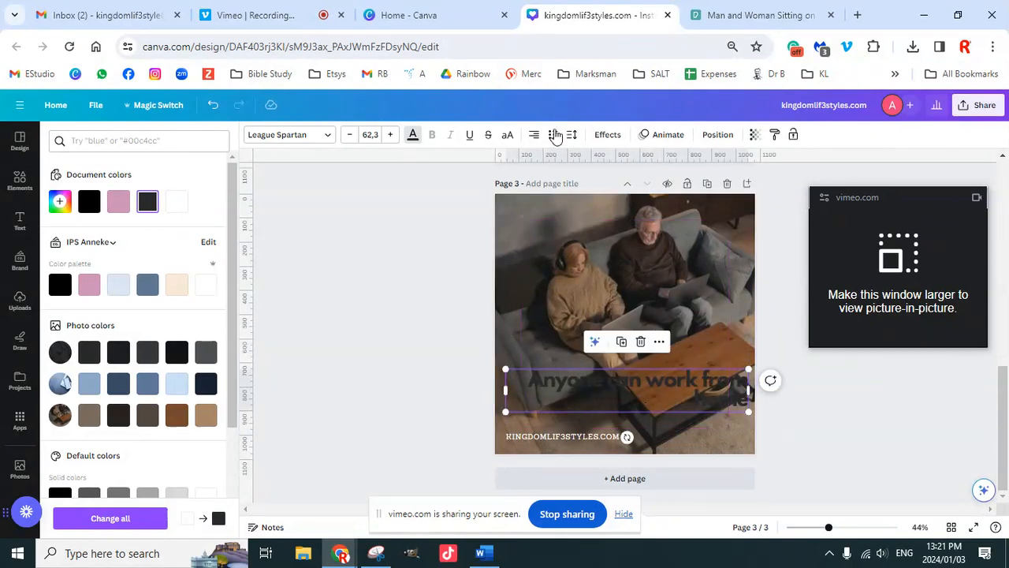
{"action": "left_click", "coordinate": [533, 137]}
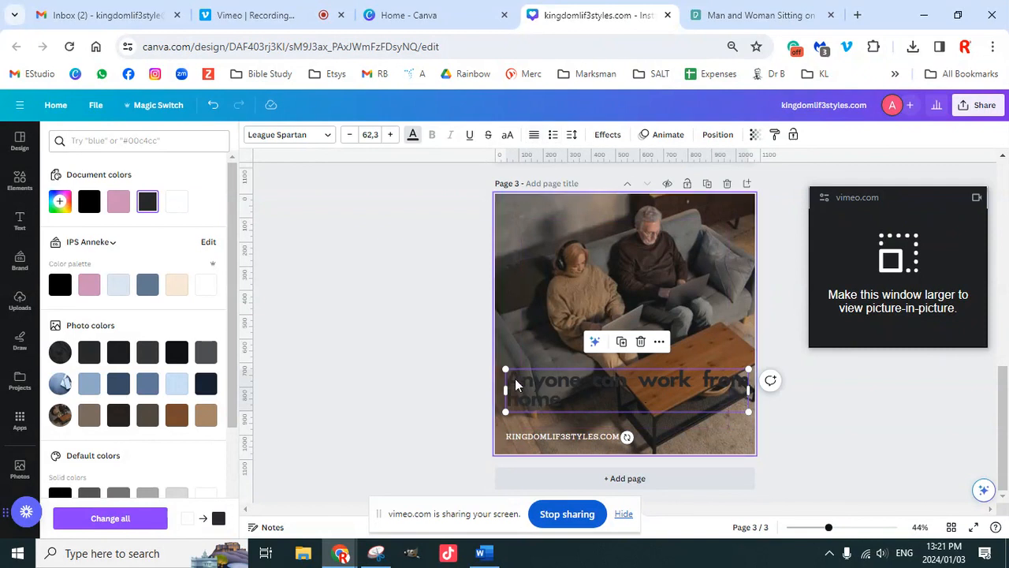
Set the headline's colour to white and left-align its text
{"action": "left_click", "coordinate": [179, 204]}
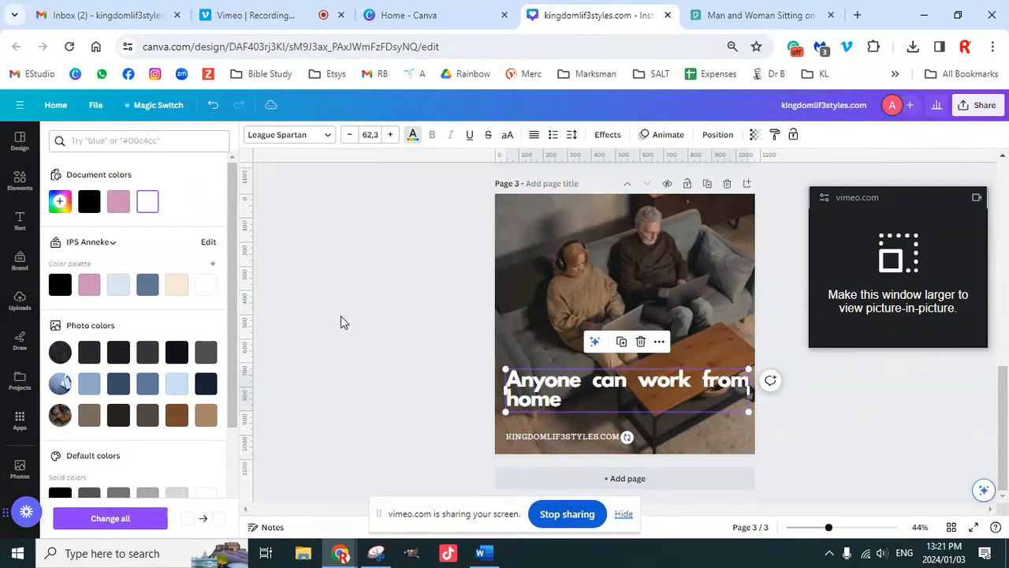
{"action": "left_click", "coordinate": [627, 400]}
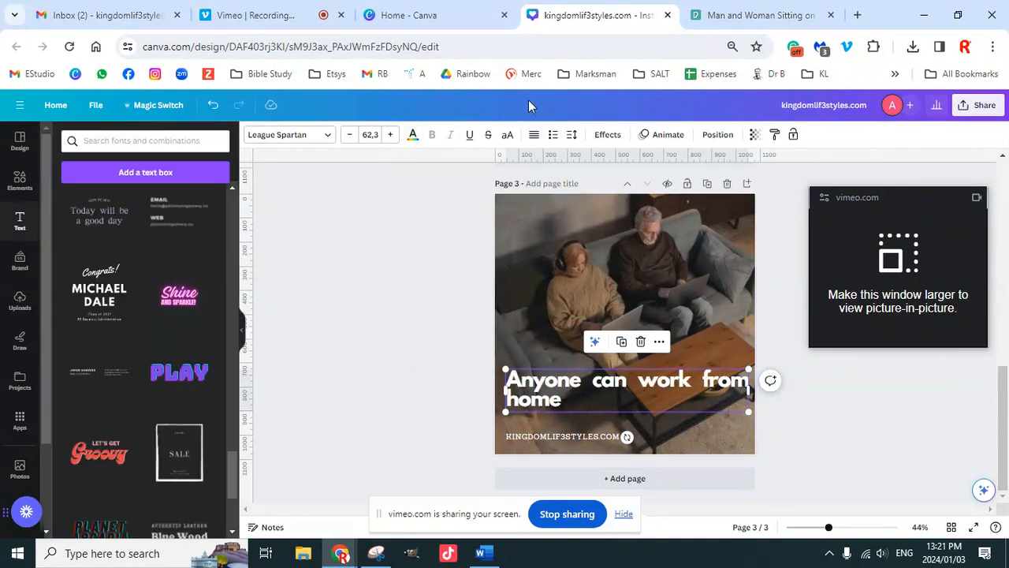
{"action": "left_click", "coordinate": [534, 135]}
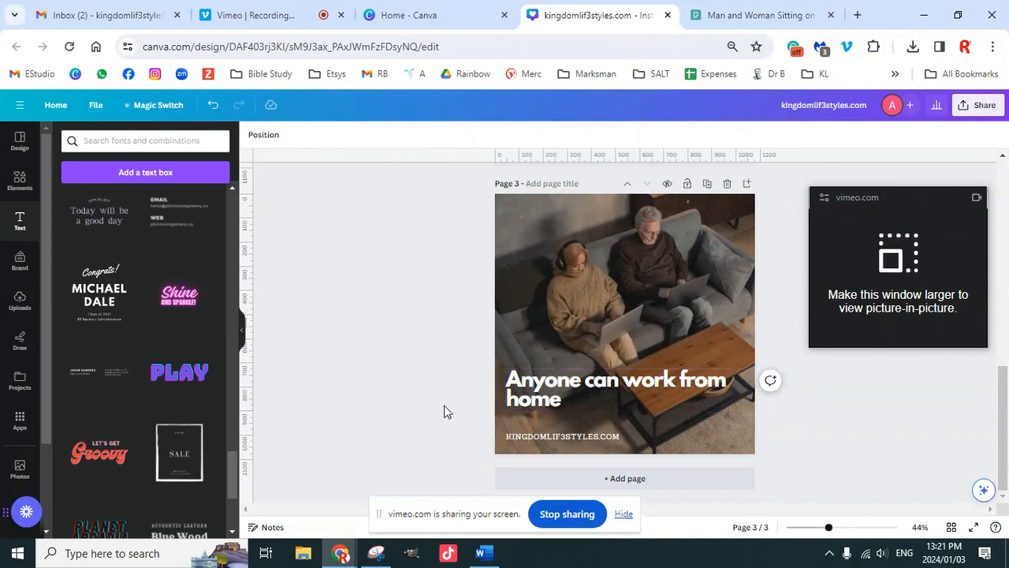
Lower the headline to sit just above the website address and extend its text with "in 2024"
{"action": "key", "text": "Escape"}
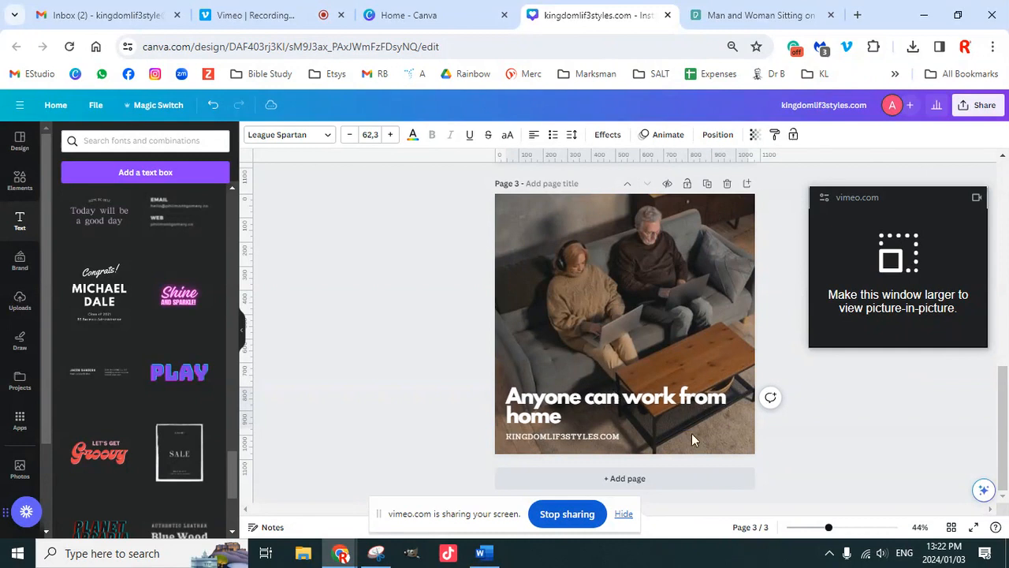
{"action": "left_click", "coordinate": [610, 417]}
{"action": "left_click", "coordinate": [580, 415]}
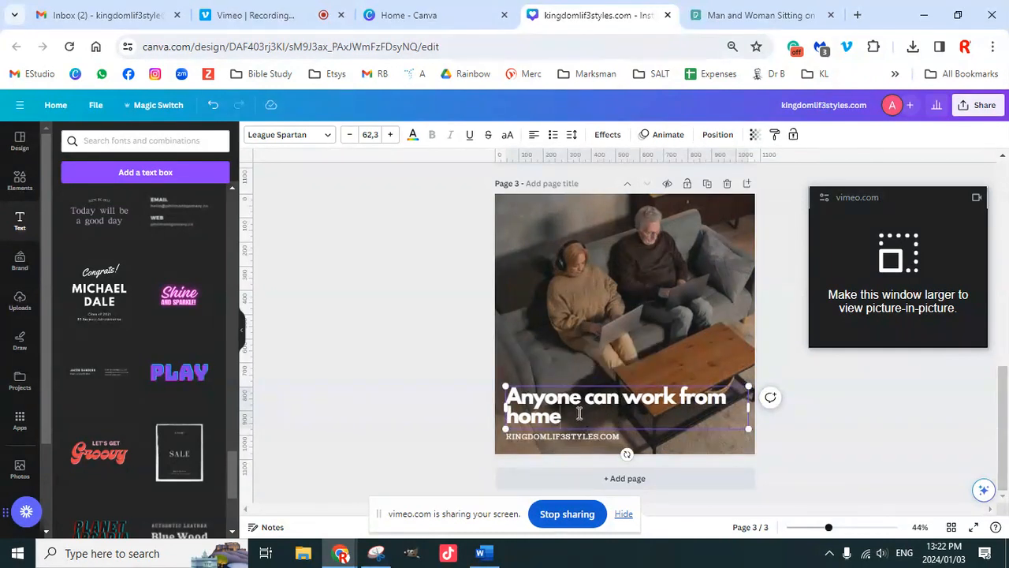
{"action": "type", "text": "in 2024"}
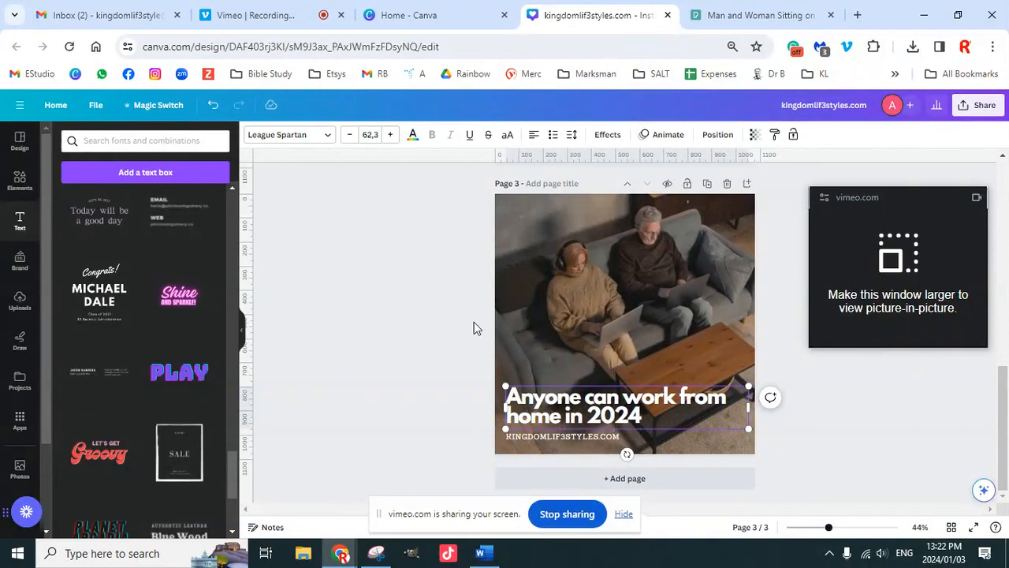
{"action": "left_click", "coordinate": [703, 376]}
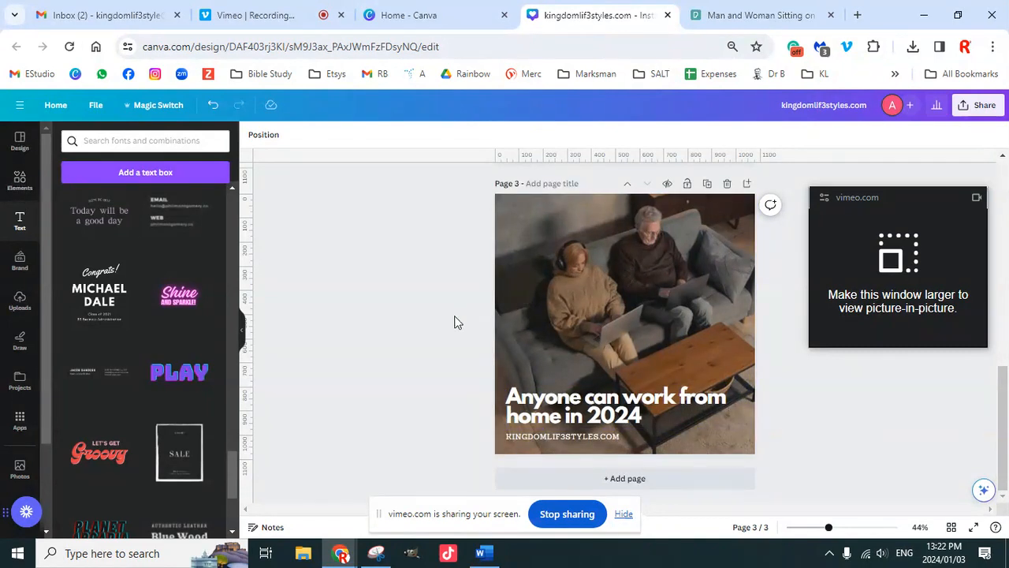
Search the element graphics for "online" and add the handwritten "Online" wordmark with signal arcs to page 3
{"action": "scroll", "coordinate": [638, 335], "scroll_direction": "up", "scroll_amount": 8}
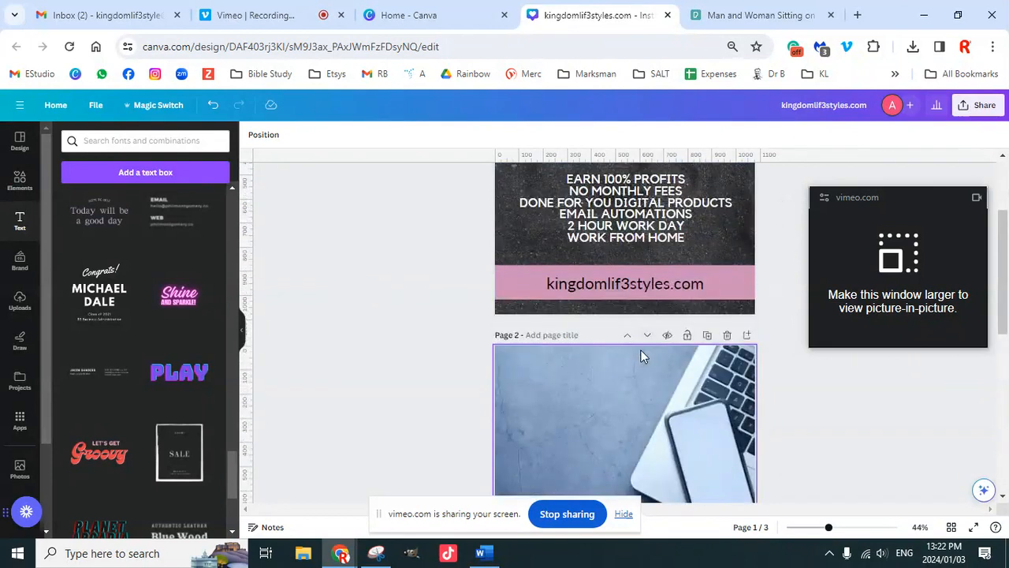
{"action": "scroll", "coordinate": [641, 355], "scroll_direction": "down", "scroll_amount": 8}
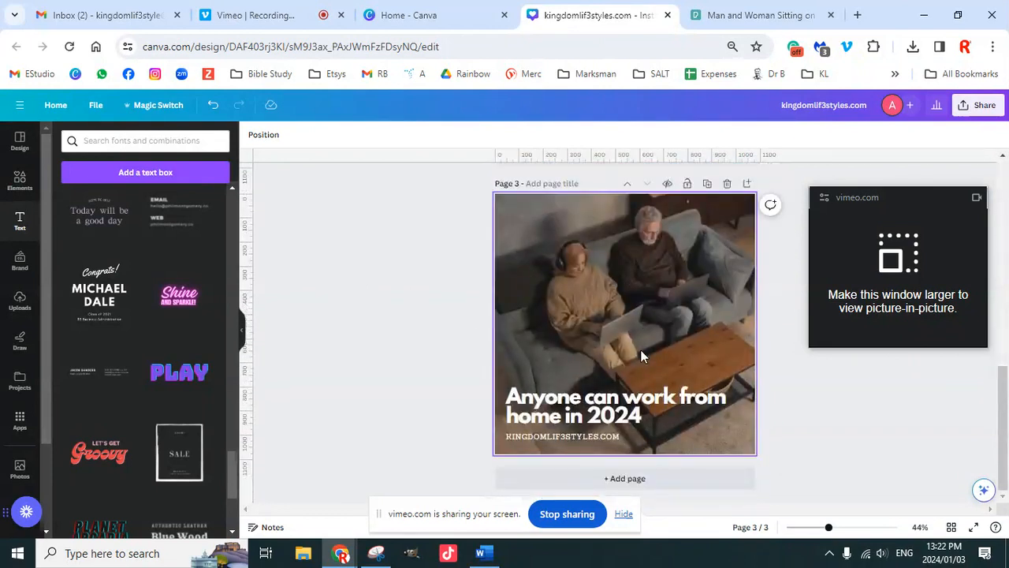
{"action": "scroll", "coordinate": [639, 357], "scroll_direction": "up", "scroll_amount": 4}
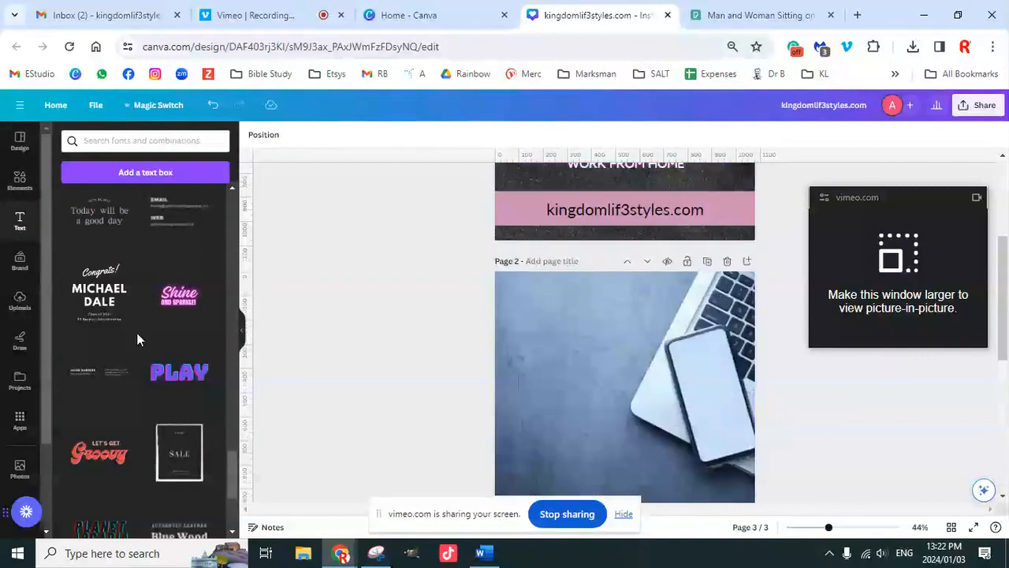
{"action": "scroll", "coordinate": [544, 354], "scroll_direction": "up", "scroll_amount": 3}
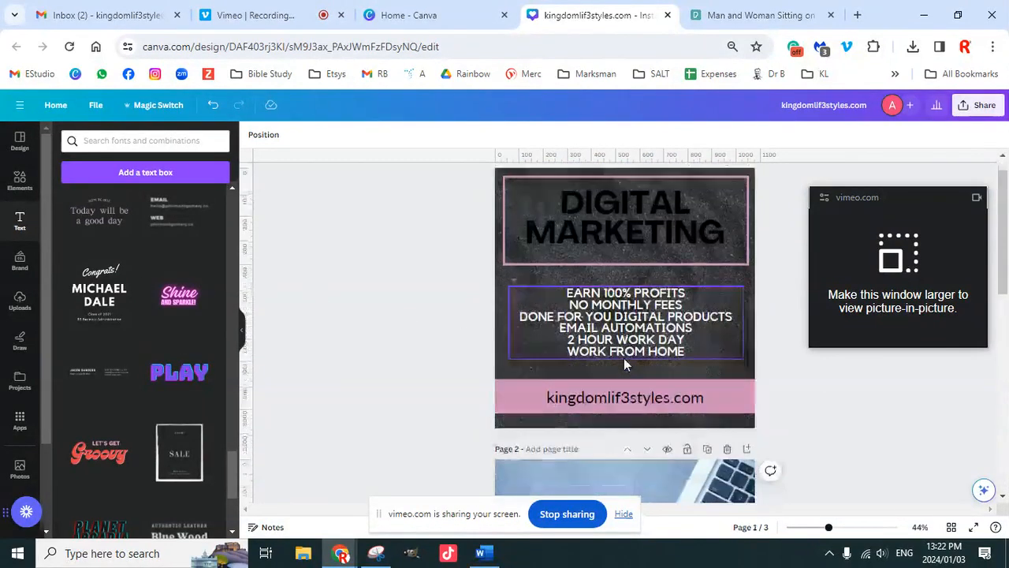
{"action": "scroll", "coordinate": [624, 358], "scroll_direction": "down", "scroll_amount": 7}
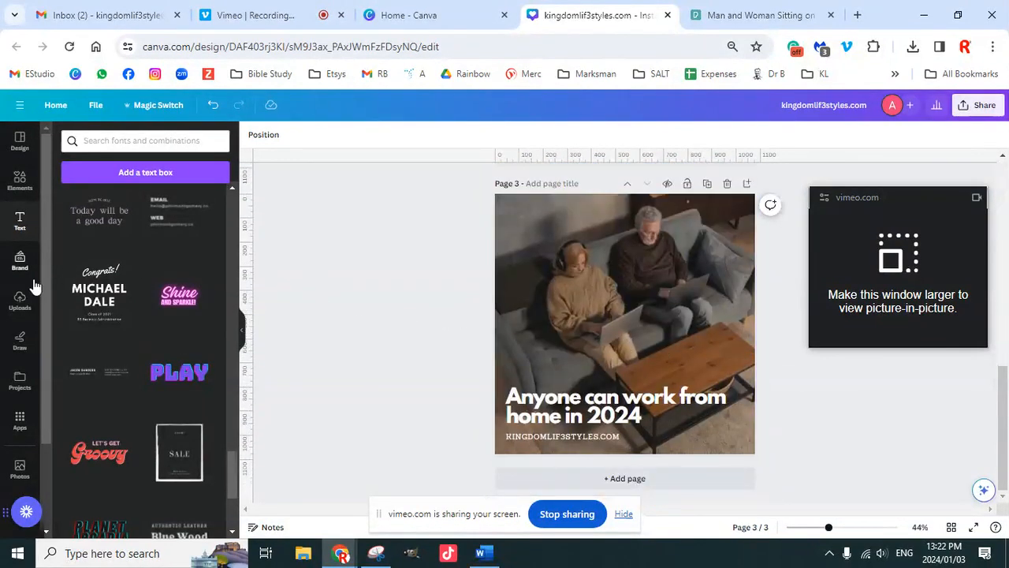
{"action": "left_click", "coordinate": [20, 181]}
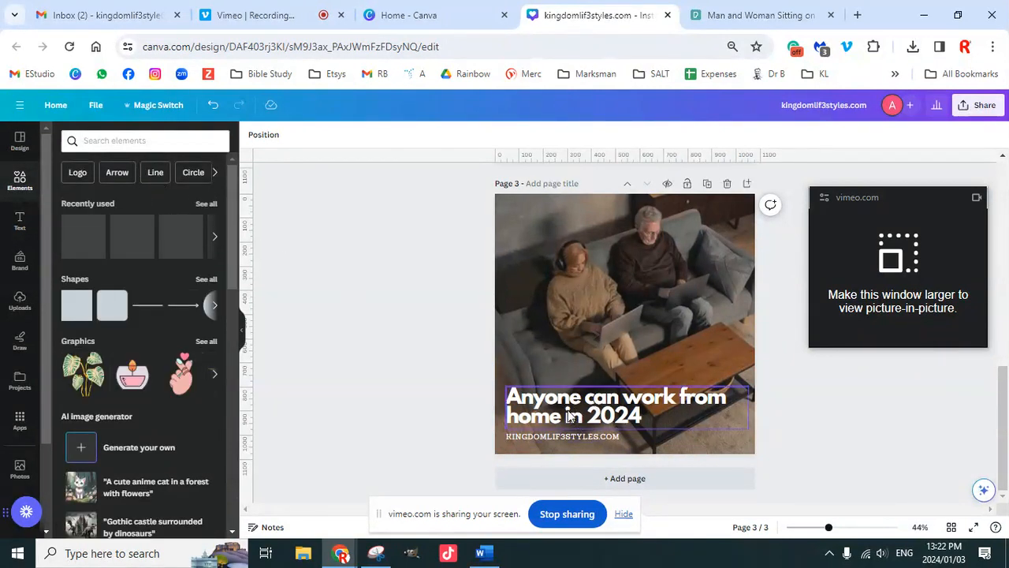
{"action": "left_click", "coordinate": [127, 140]}
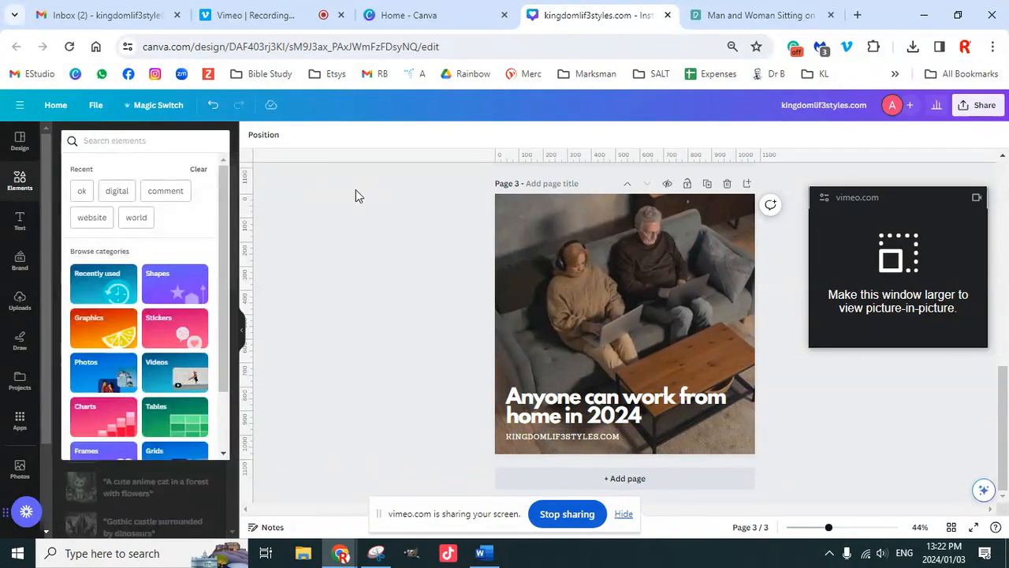
{"action": "type", "text": "online"}
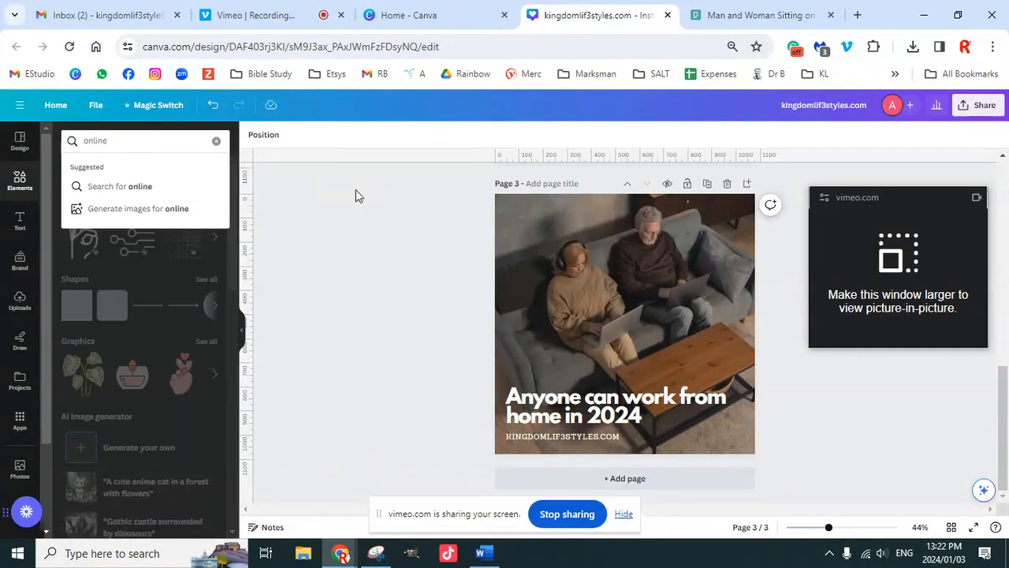
{"action": "key", "text": "Return"}
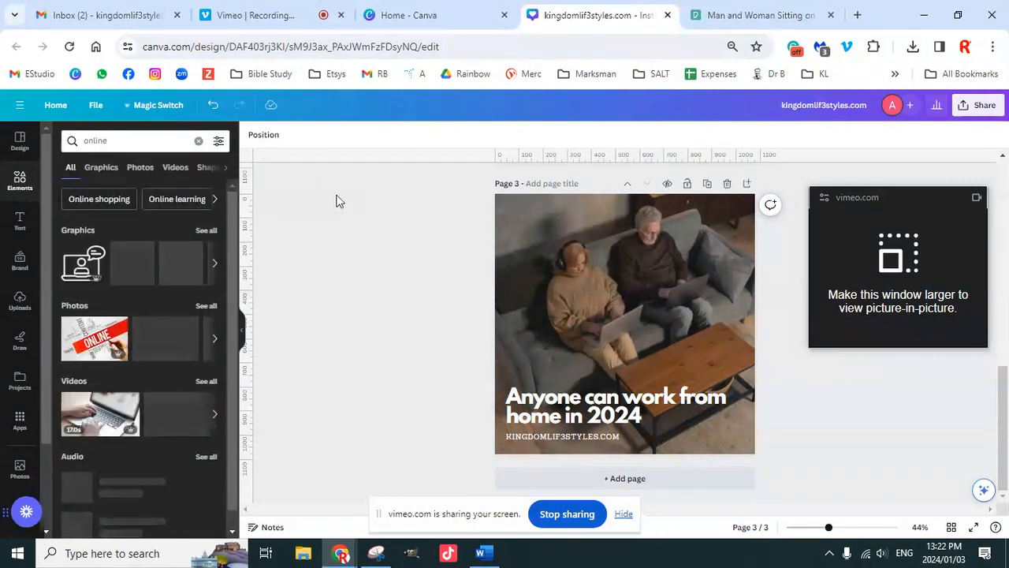
{"action": "left_click", "coordinate": [206, 233]}
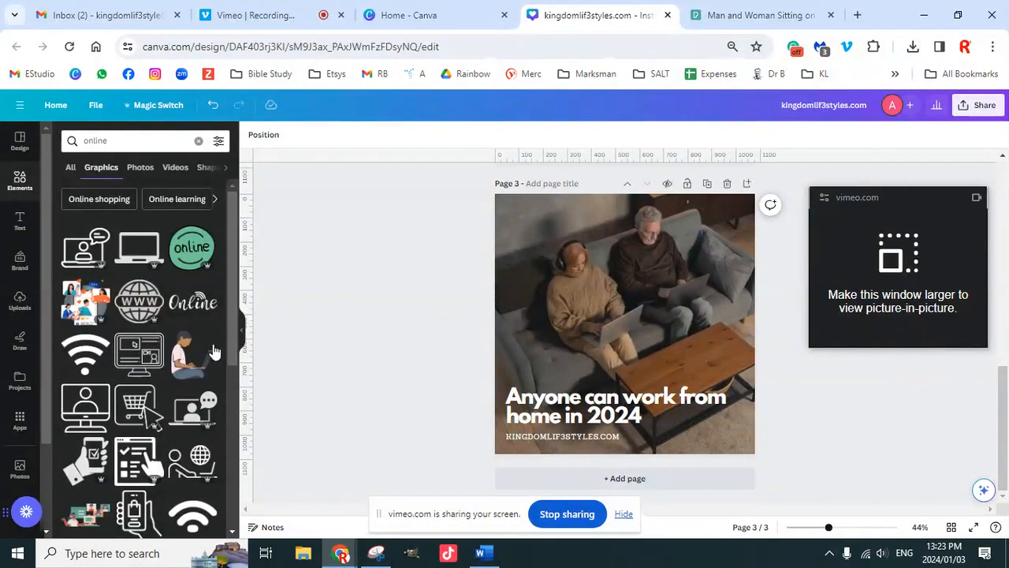
{"action": "left_click", "coordinate": [187, 311]}
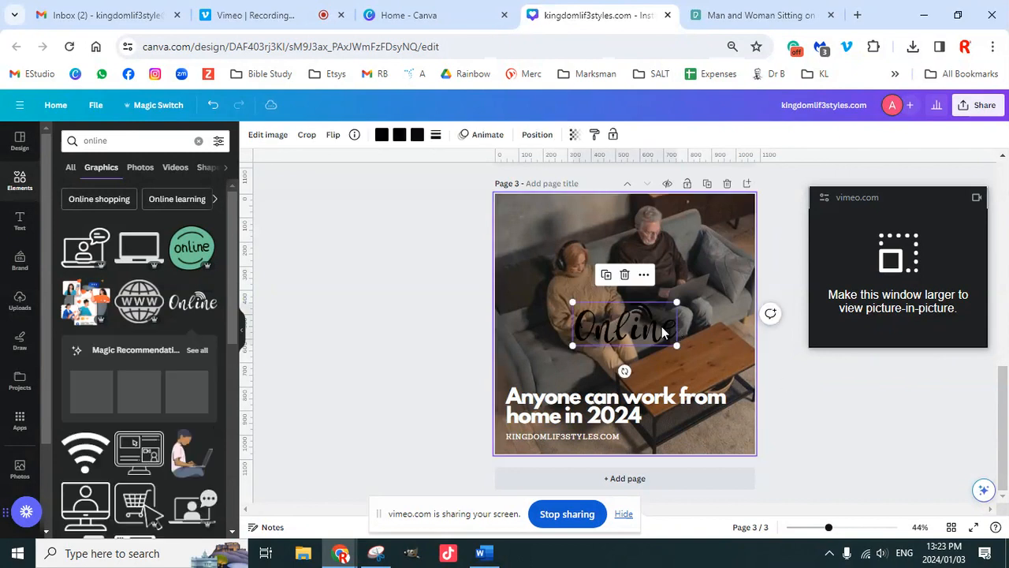
Shrink the Online graphic into the photo's lower-right corner and recolour its lettering white, with pink and slate-blue brand colours for the signal arcs
{"action": "left_click_drag", "start_coordinate": [678, 302], "coordinate": [731, 432]}
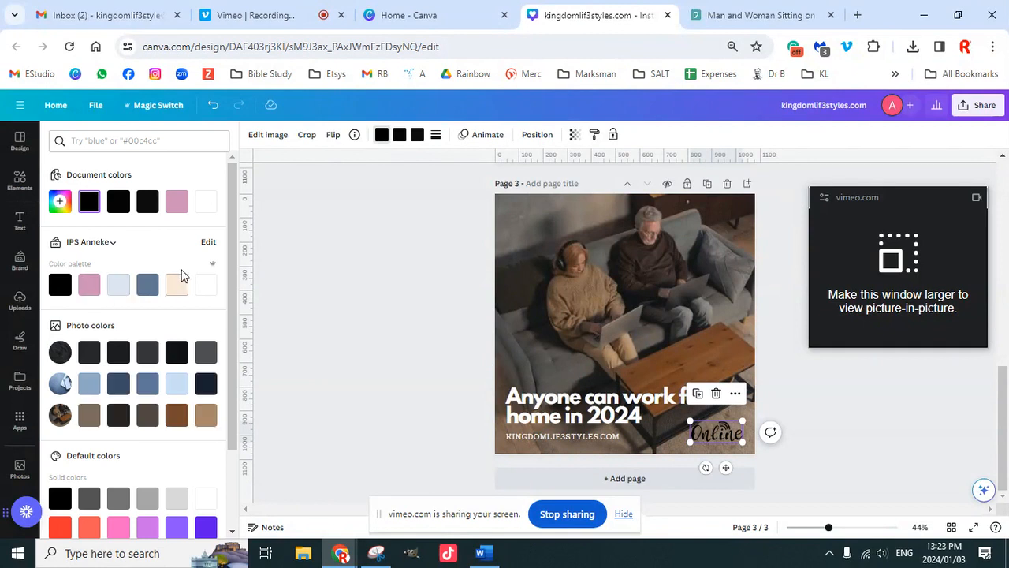
{"action": "left_click", "coordinate": [206, 286]}
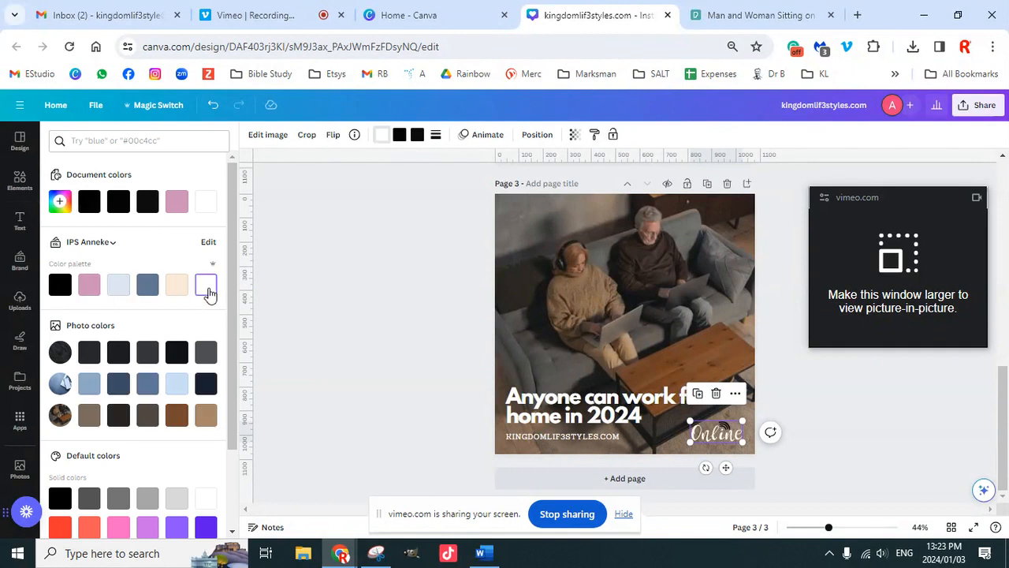
{"action": "left_click", "coordinate": [399, 134]}
{"action": "left_click", "coordinate": [90, 286]}
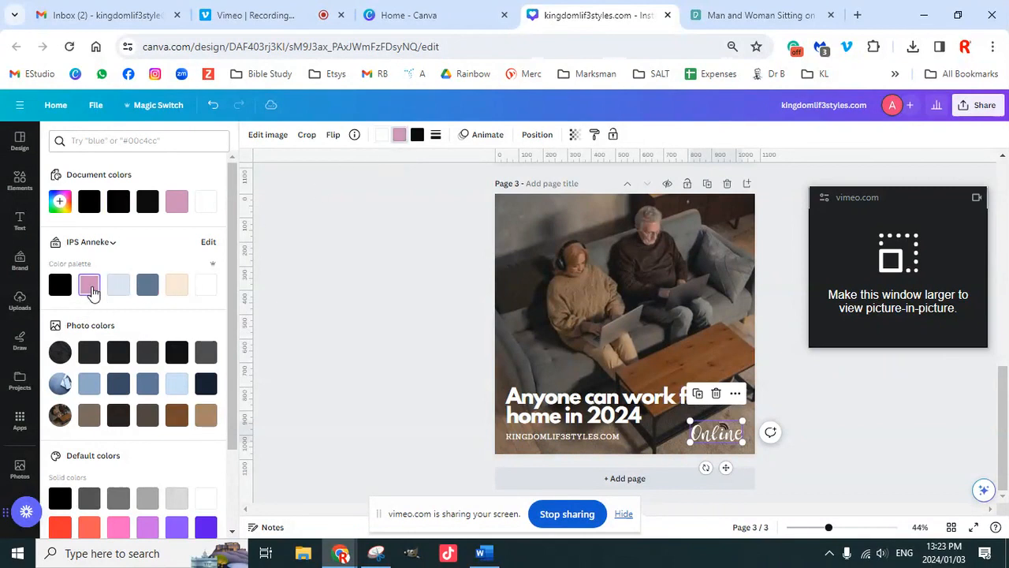
{"action": "left_click", "coordinate": [417, 137]}
{"action": "left_click", "coordinate": [148, 287]}
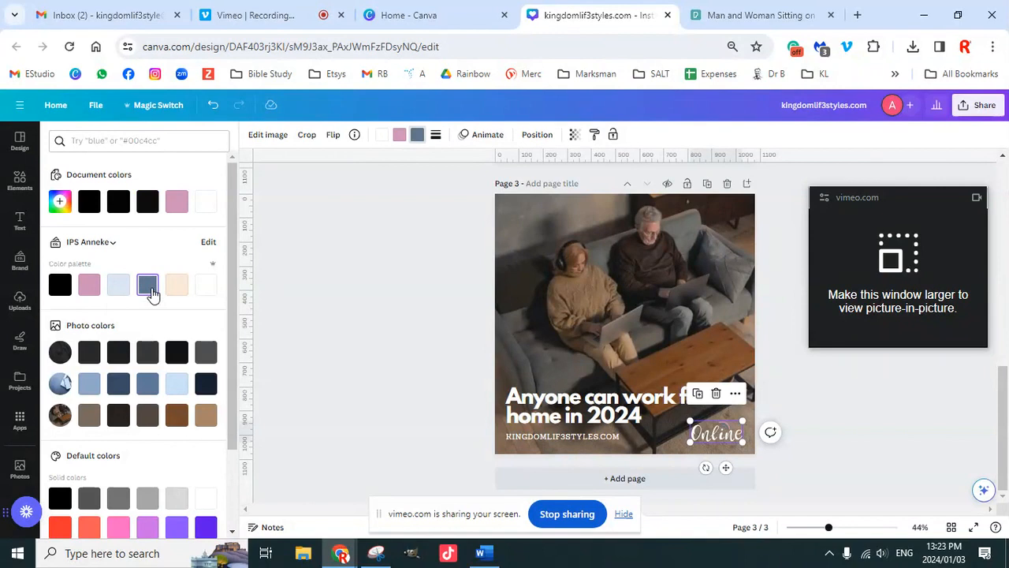
Move the Online graphic to the photo's upper-left corner, aligned with the headline's left edge, and set both signal-arc colours to black
{"action": "left_click_drag", "start_coordinate": [667, 405], "coordinate": [576, 325]}
{"action": "left_click_drag", "start_coordinate": [580, 325], "coordinate": [536, 223]}
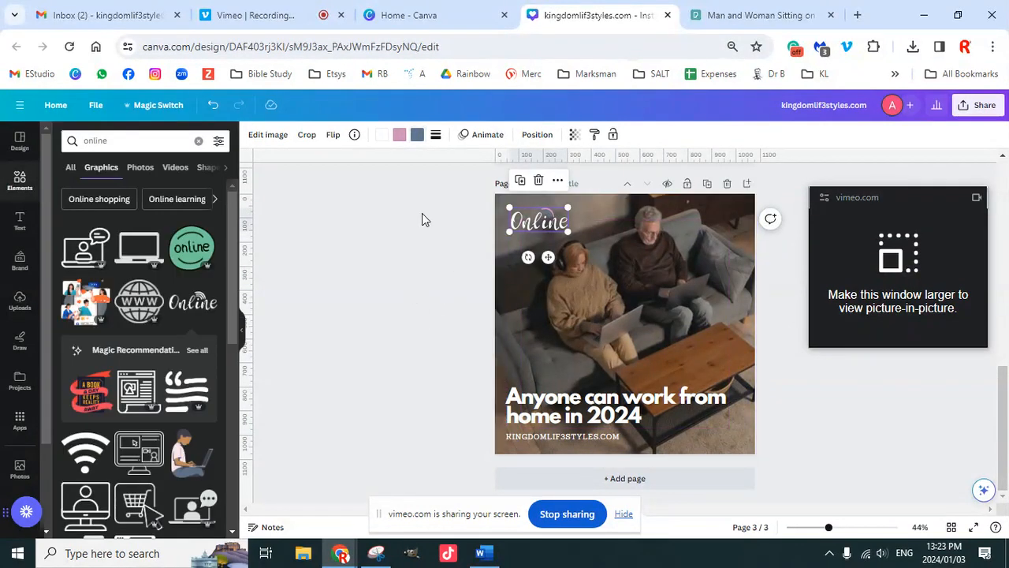
{"action": "left_click", "coordinate": [399, 135]}
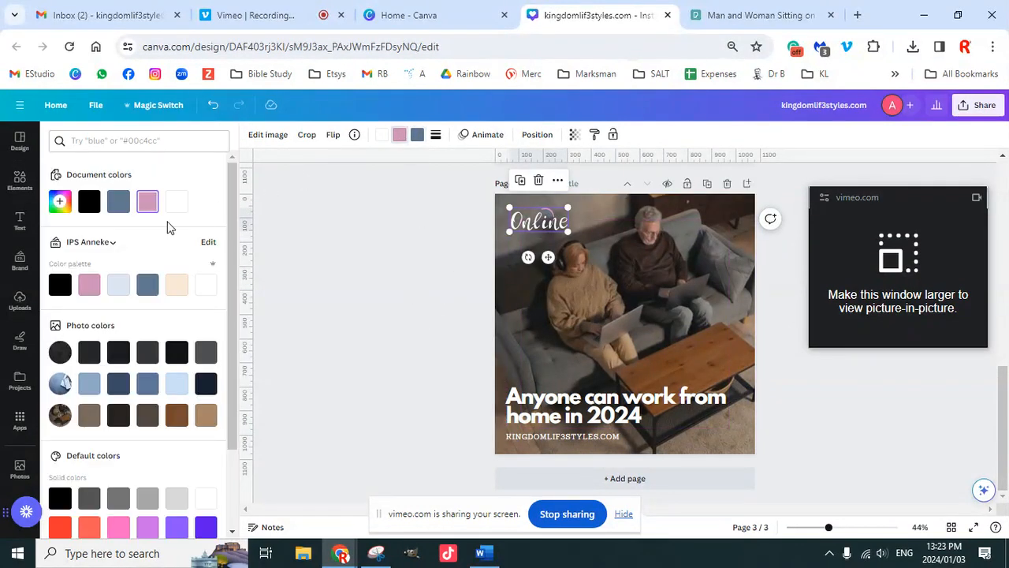
{"action": "left_click", "coordinate": [89, 201]}
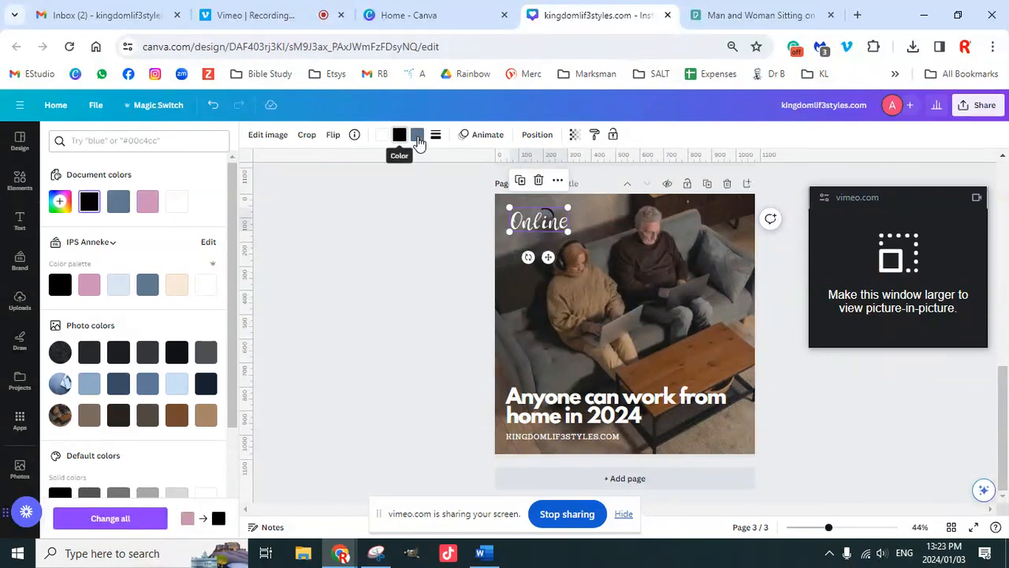
{"action": "left_click", "coordinate": [417, 135]}
{"action": "left_click", "coordinate": [89, 202]}
{"action": "left_click", "coordinate": [402, 273]}
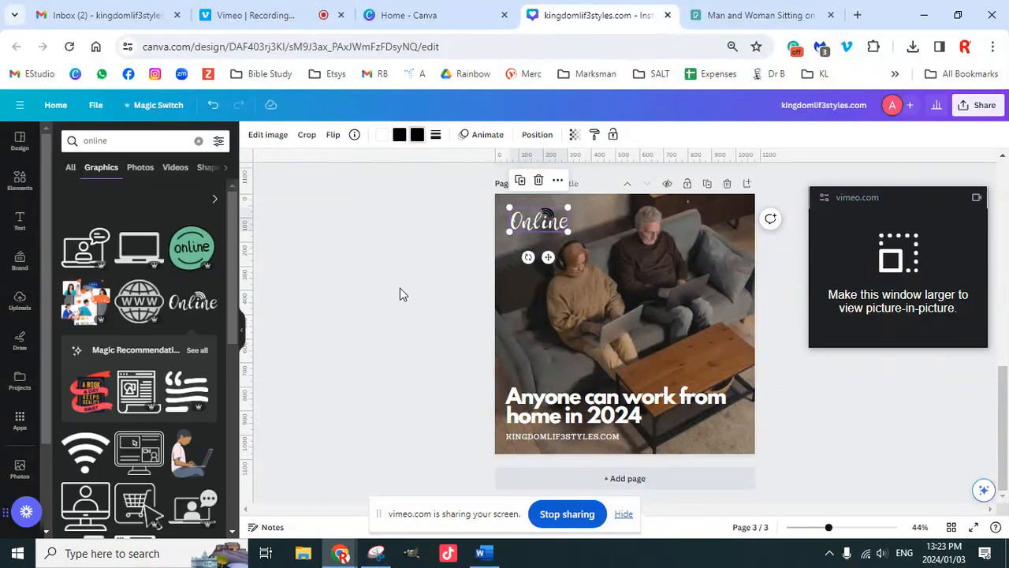
{"action": "left_click_drag", "start_coordinate": [538, 224], "coordinate": [536, 215]}
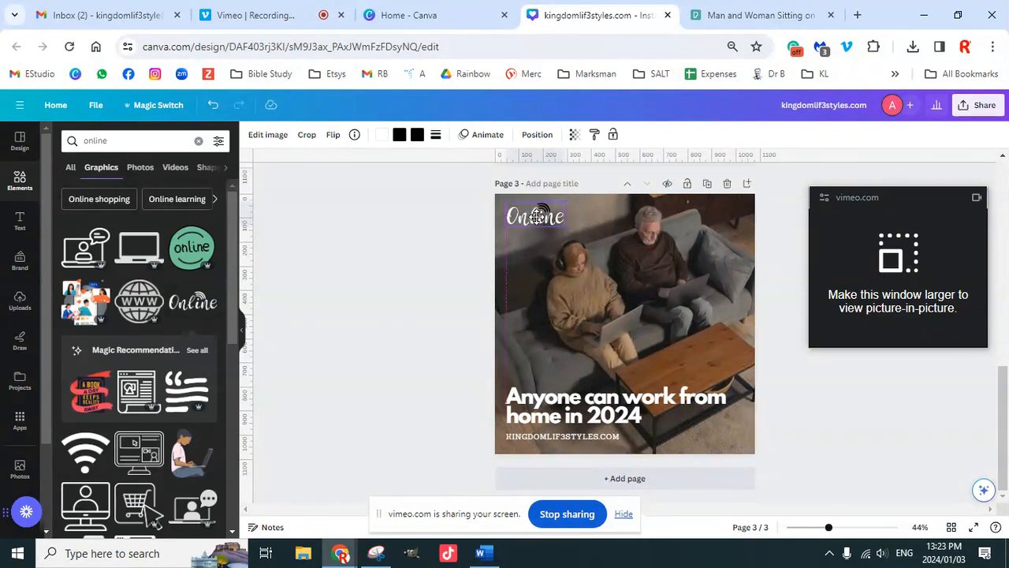
{"action": "left_click_drag", "start_coordinate": [536, 215], "coordinate": [536, 215]}
Place a copy of the website text directly beneath the Online graphic and change its wording to "JOURNEY"
{"action": "left_click", "coordinate": [580, 434]}
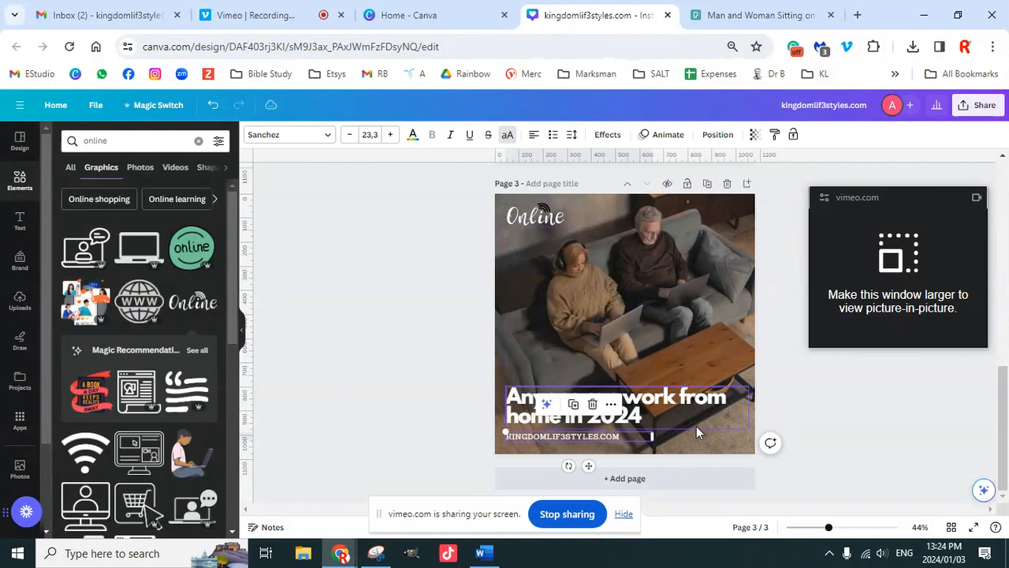
{"action": "left_click_drag", "start_coordinate": [611, 444], "coordinate": [625, 233]}
{"action": "double_click", "coordinate": [568, 236]}
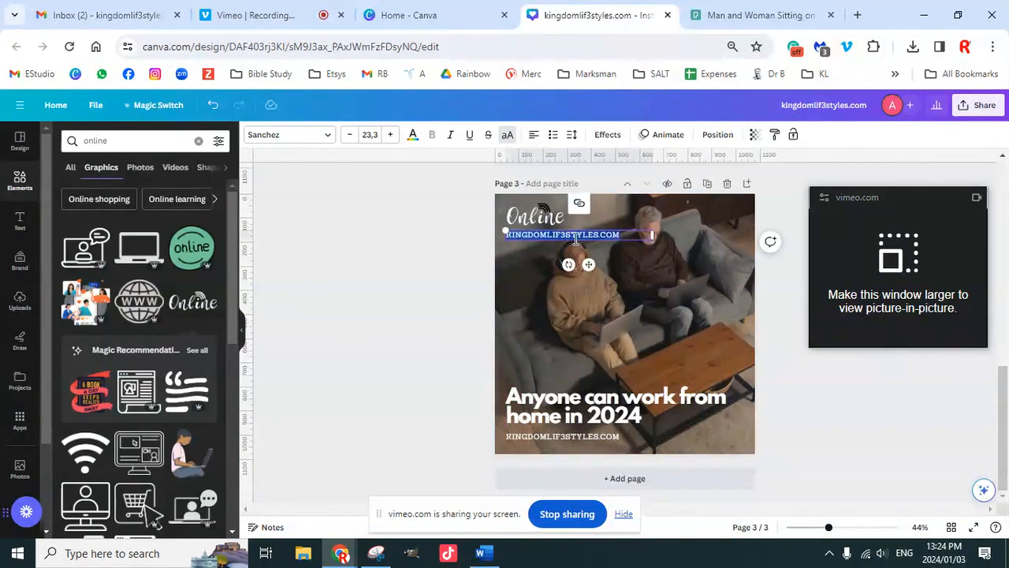
{"action": "type", "text": "JOURNEY"}
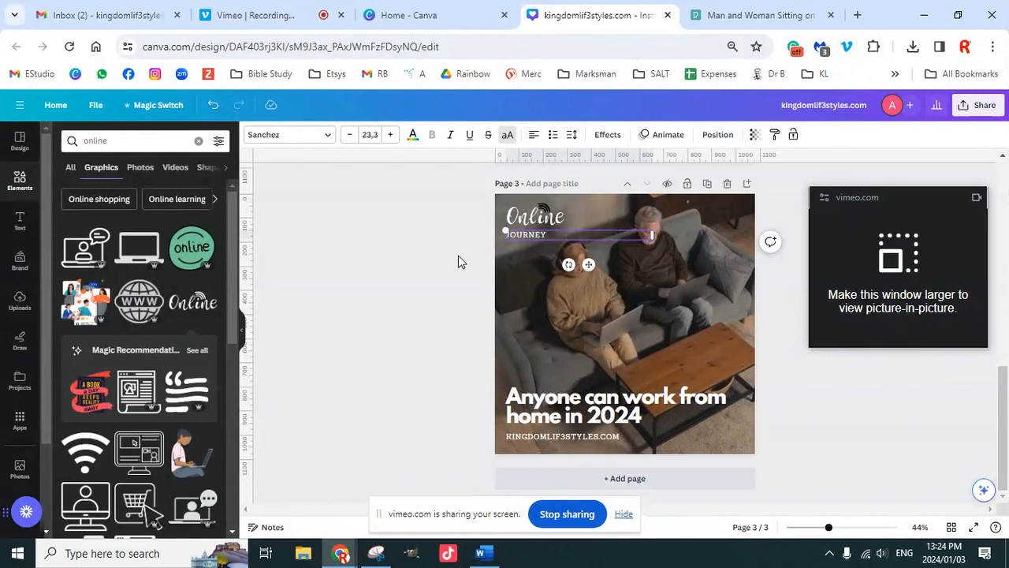
{"action": "left_click", "coordinate": [458, 262]}
Narrow the JOURNEY text box and position it immediately to the right of the Online lettering, on the same line
{"action": "left_click", "coordinate": [536, 241]}
{"action": "left_click_drag", "start_coordinate": [651, 234], "coordinate": [600, 218]}
{"action": "left_click", "coordinate": [484, 239]}
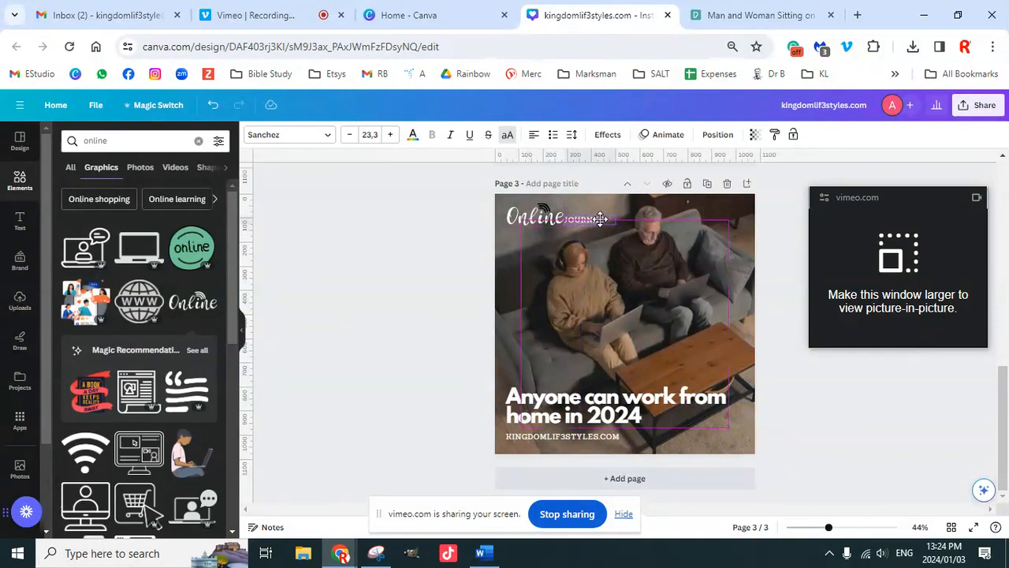
{"action": "left_click_drag", "start_coordinate": [599, 219], "coordinate": [599, 218]}
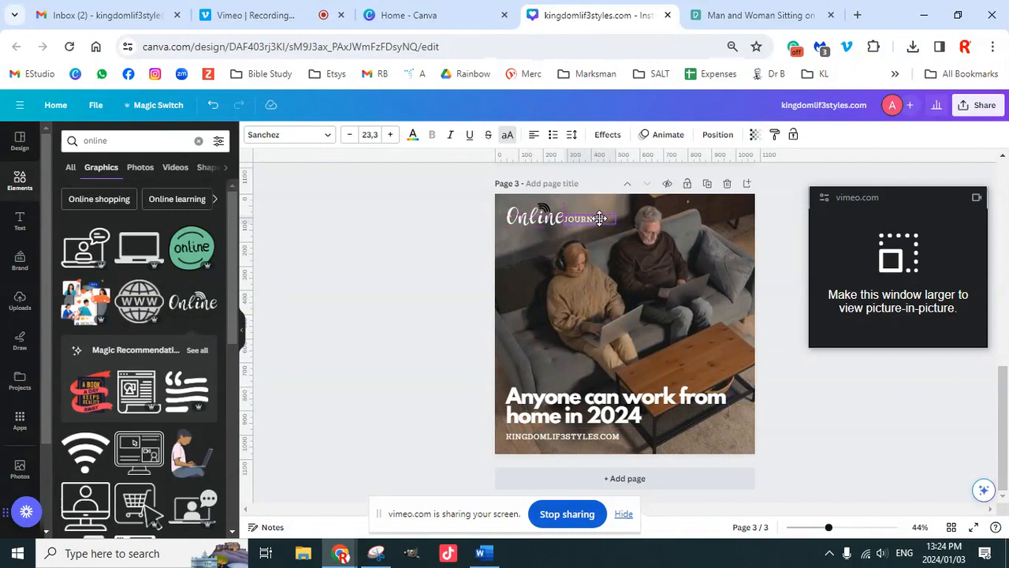
{"action": "left_click", "coordinate": [771, 317]}
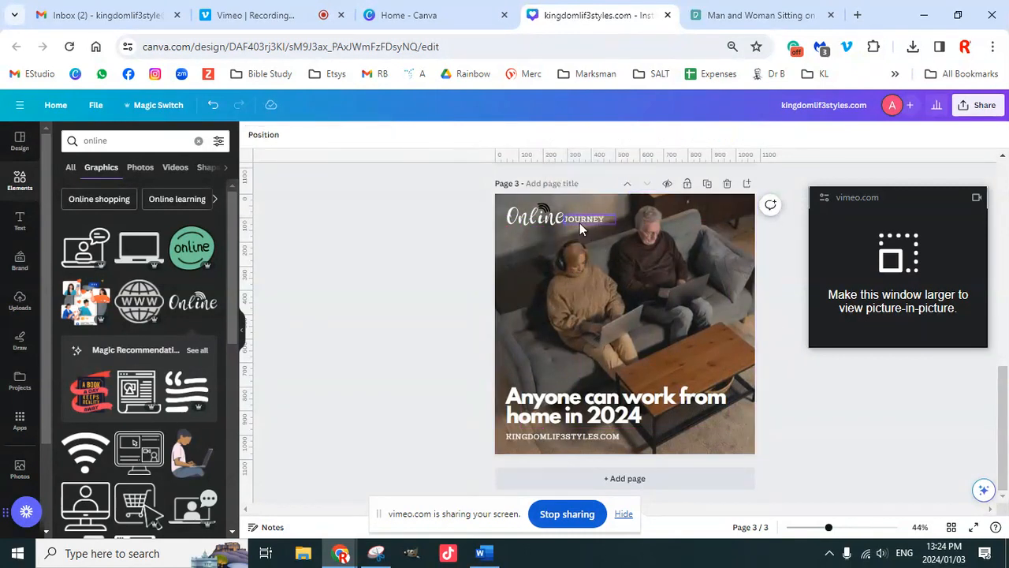
{"action": "left_click", "coordinate": [581, 222]}
{"action": "left_click", "coordinate": [583, 222]}
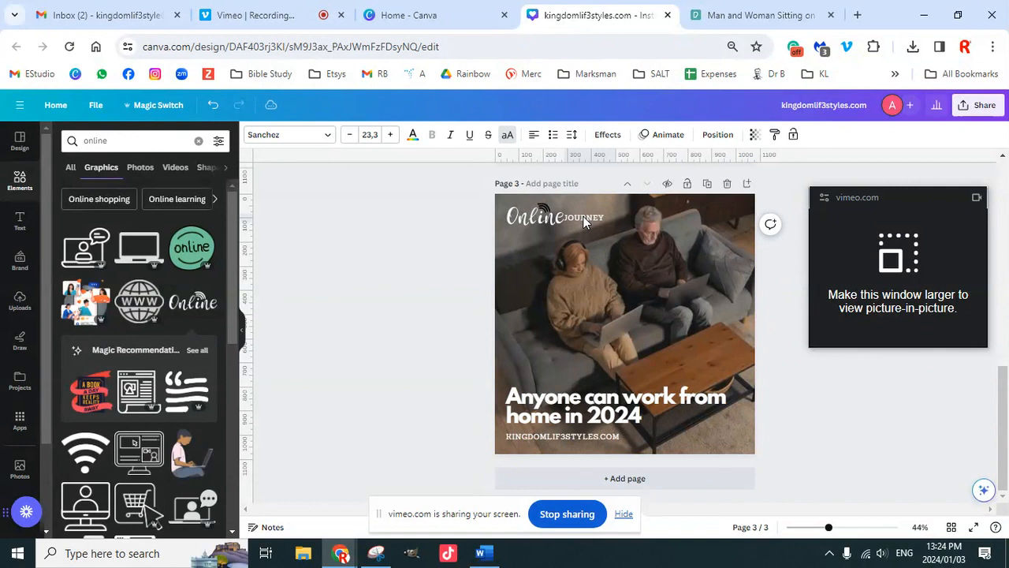
{"action": "key", "text": "Left"}
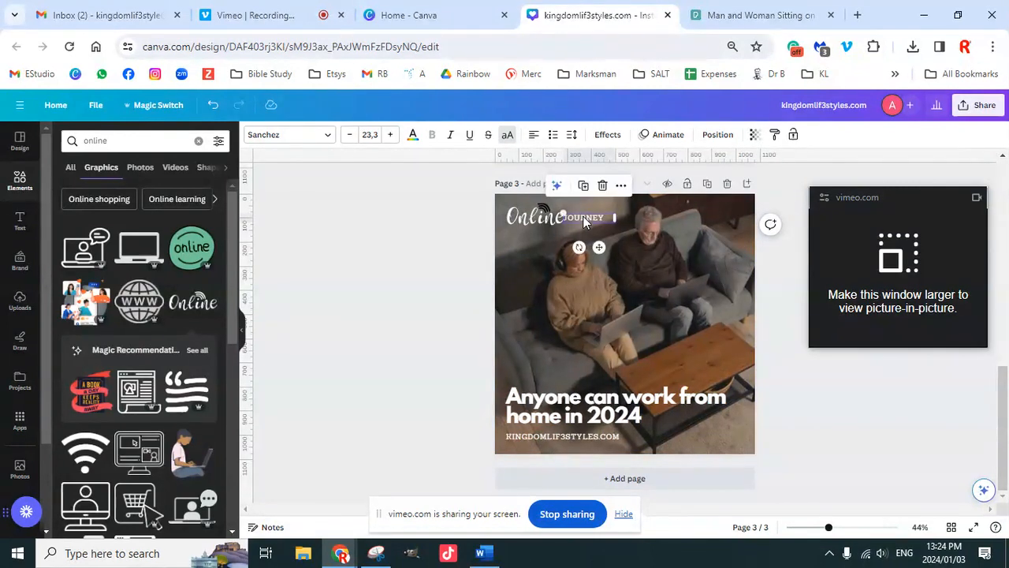
{"action": "left_click", "coordinate": [416, 264]}
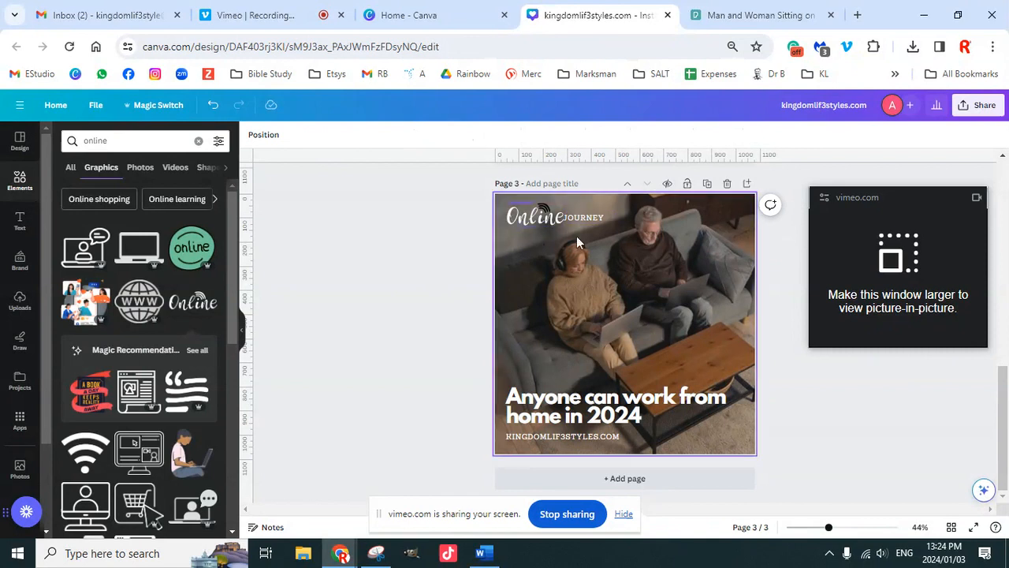
Recolour the Online graphic's white lettering to black (#000000)
{"action": "left_click", "coordinate": [548, 220]}
{"action": "left_click", "coordinate": [383, 136]}
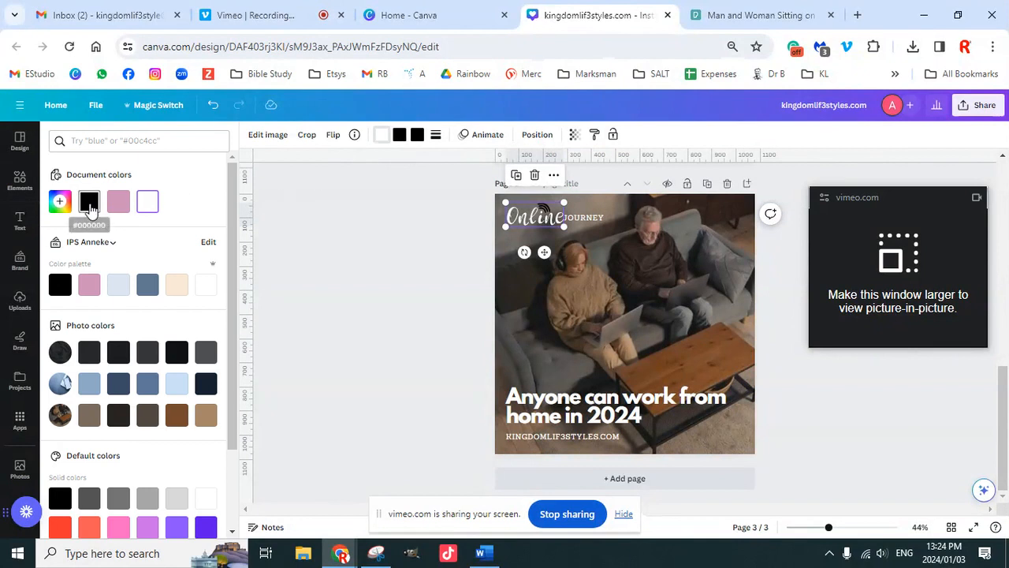
{"action": "left_click", "coordinate": [89, 204]}
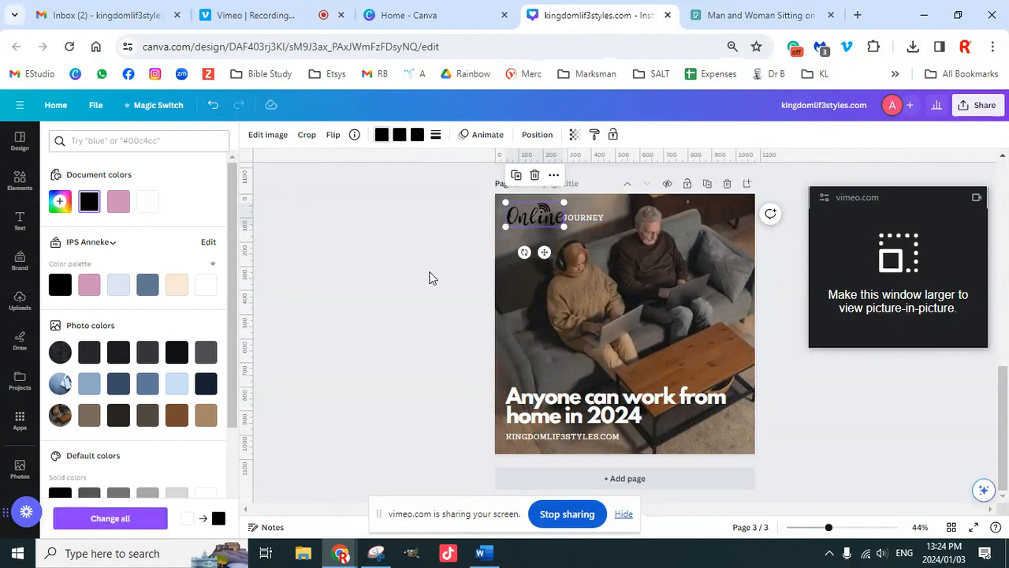
Nudge the JOURNEY text slightly so it sits in line with the Online lettering
{"action": "key", "text": "Escape"}
{"action": "mouse_move", "coordinate": [586, 223]}
{"action": "left_mouse_down"}
{"action": "mouse_move", "coordinate": [531, 231]}
{"action": "mouse_move", "coordinate": [588, 219]}
{"action": "left_mouse_up"}
{"action": "left_click", "coordinate": [415, 264]}
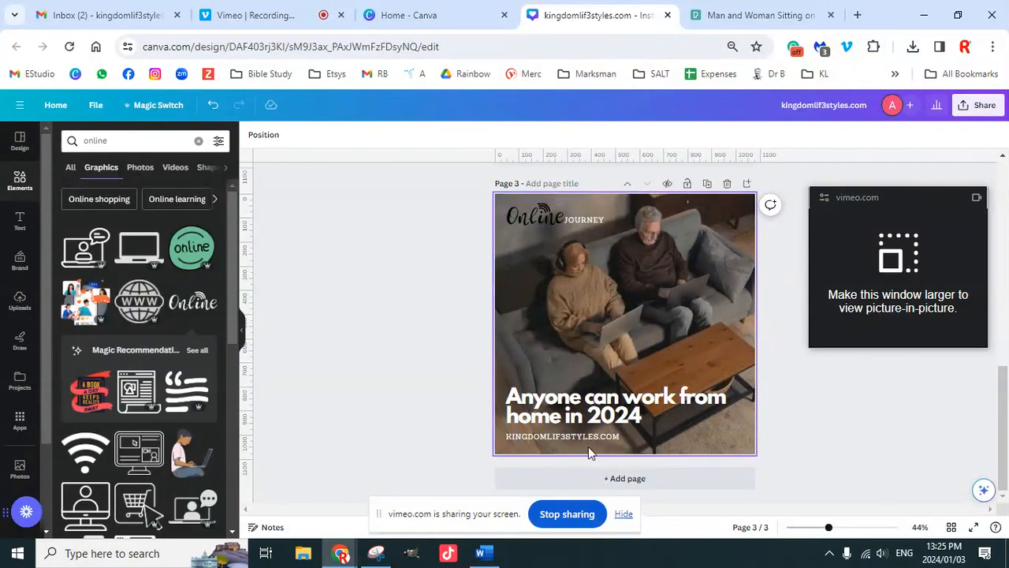
Delete the DIGITAL MARKETING page at the start of the design
{"action": "left_click", "coordinate": [571, 437]}
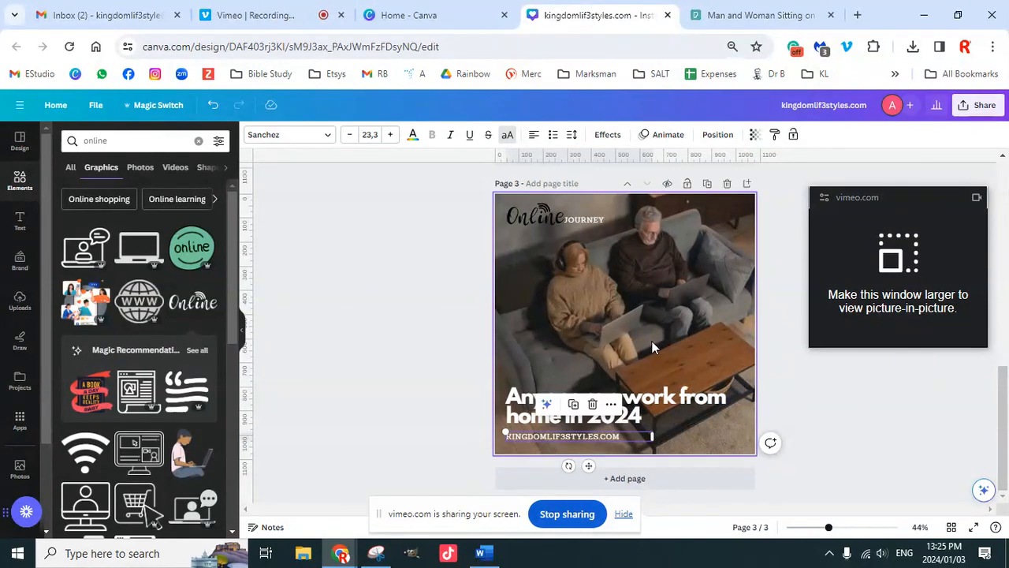
{"action": "scroll", "coordinate": [696, 331], "scroll_direction": "up", "scroll_amount": 5}
{"action": "scroll", "coordinate": [696, 336], "scroll_direction": "up", "scroll_amount": 3}
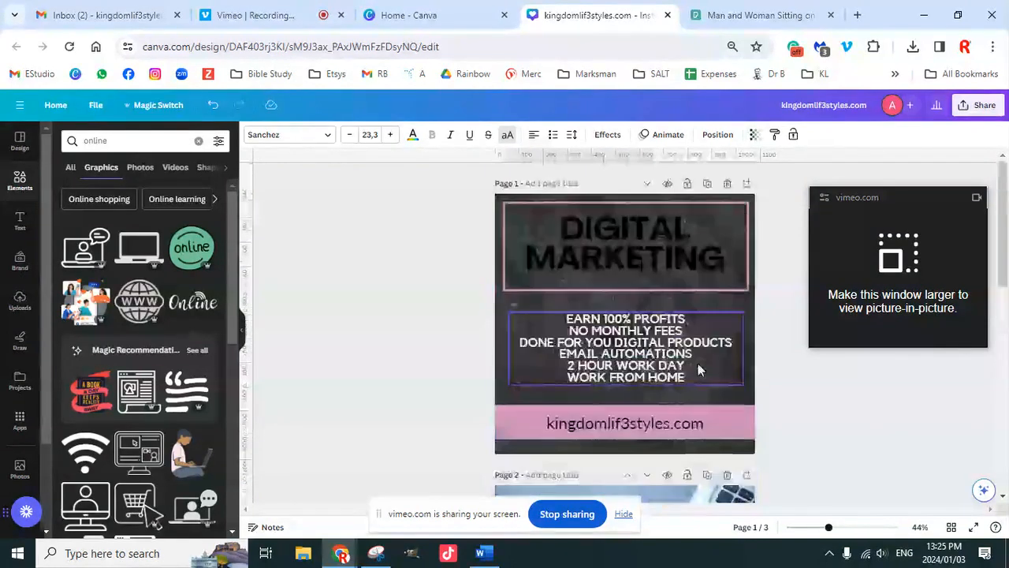
{"action": "left_click", "coordinate": [727, 183]}
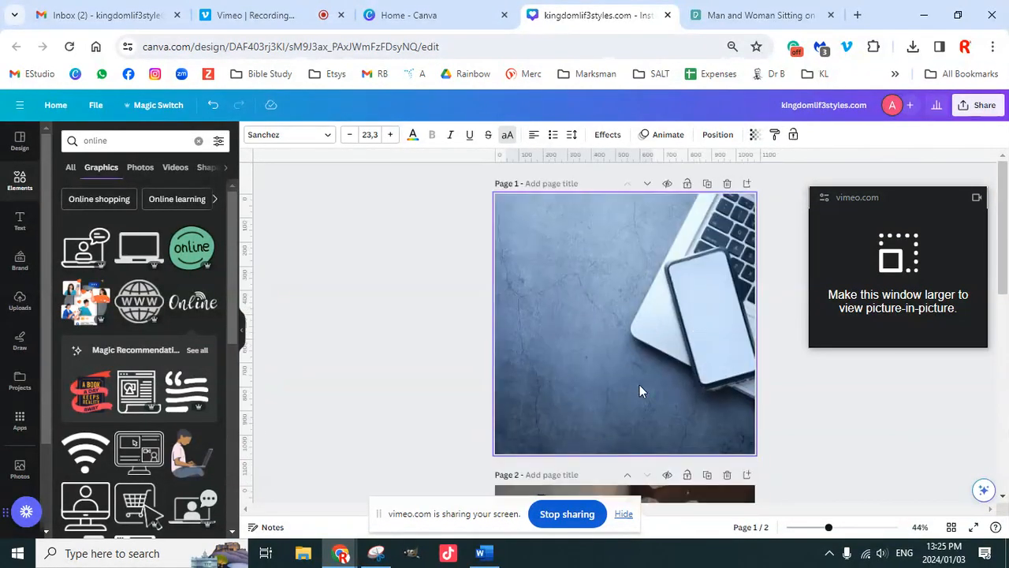
Add the "LIKE & FOLLOW for more" text combination to the laptop and phone photo page and ungroup it
{"action": "scroll", "coordinate": [668, 387], "scroll_direction": "down", "scroll_amount": 4}
{"action": "scroll", "coordinate": [668, 387], "scroll_direction": "up", "scroll_amount": 4}
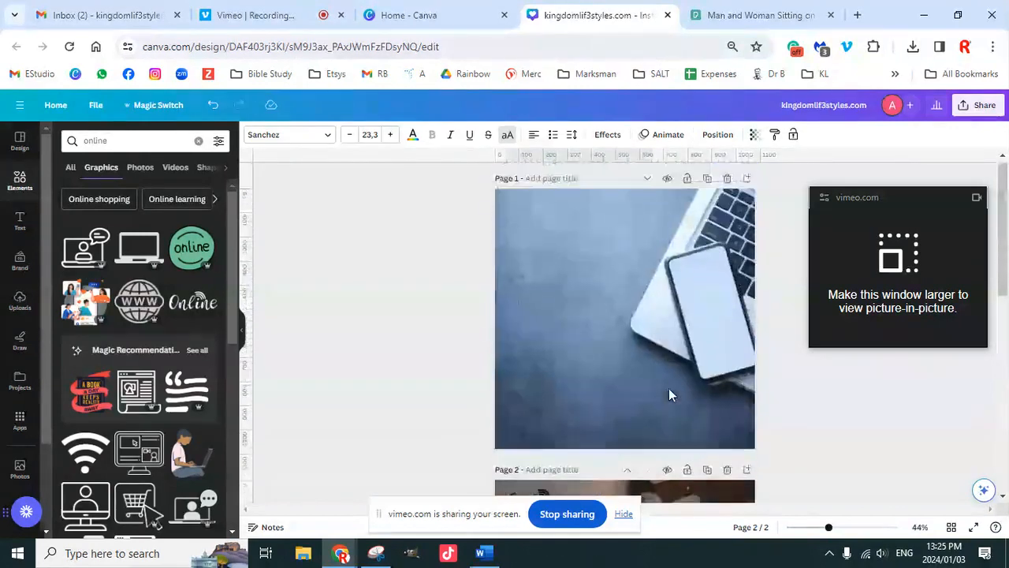
{"action": "left_click", "coordinate": [605, 291]}
{"action": "left_click", "coordinate": [21, 228]}
{"action": "scroll", "coordinate": [156, 374], "scroll_direction": "down", "scroll_amount": 5}
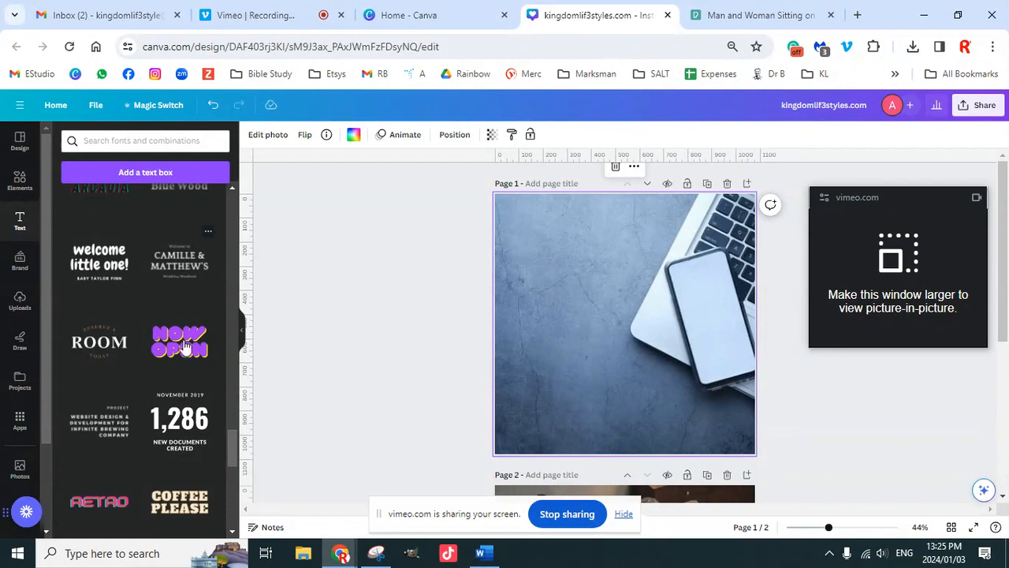
{"action": "scroll", "coordinate": [180, 359], "scroll_direction": "down", "scroll_amount": 2}
{"action": "scroll", "coordinate": [169, 379], "scroll_direction": "down", "scroll_amount": 4}
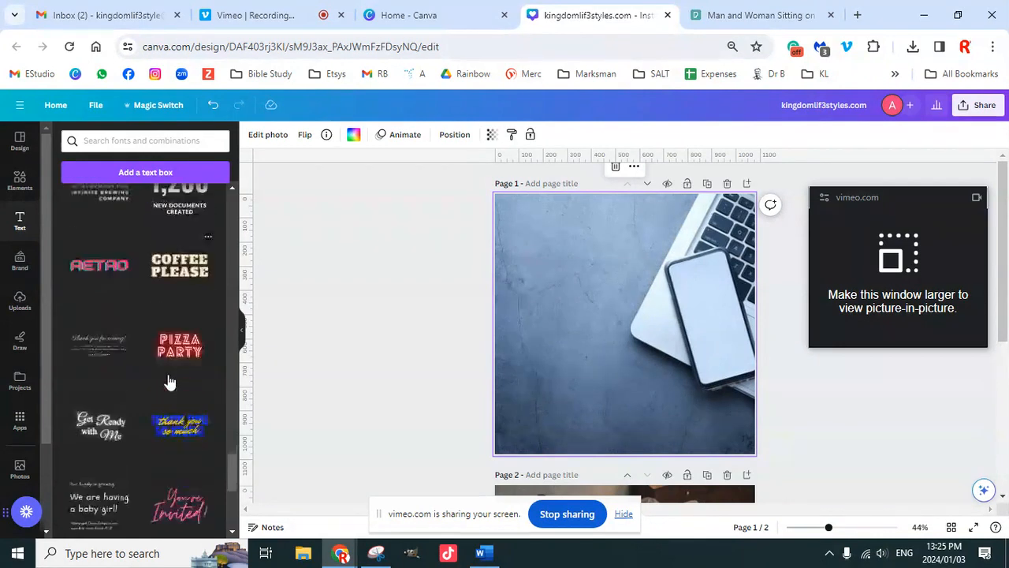
{"action": "scroll", "coordinate": [173, 378], "scroll_direction": "down", "scroll_amount": 4}
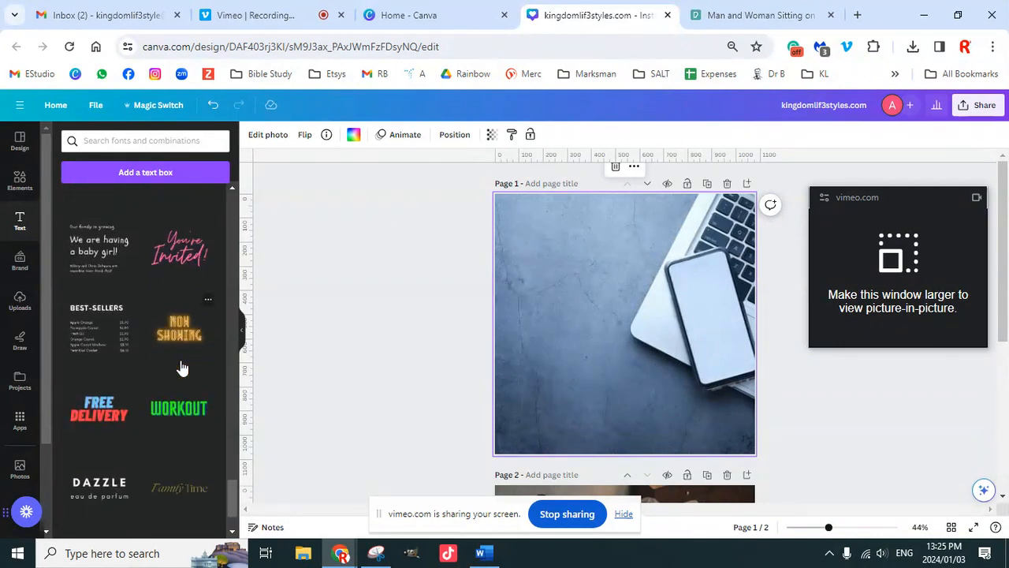
{"action": "scroll", "coordinate": [175, 389], "scroll_direction": "down", "scroll_amount": 2}
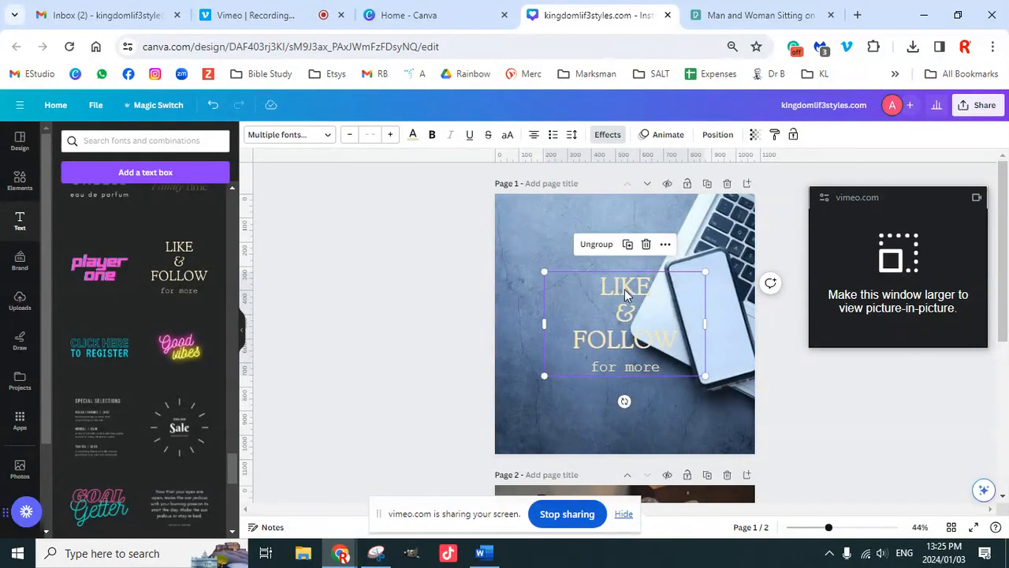
{"action": "left_click", "coordinate": [597, 244]}
{"action": "left_click", "coordinate": [394, 300]}
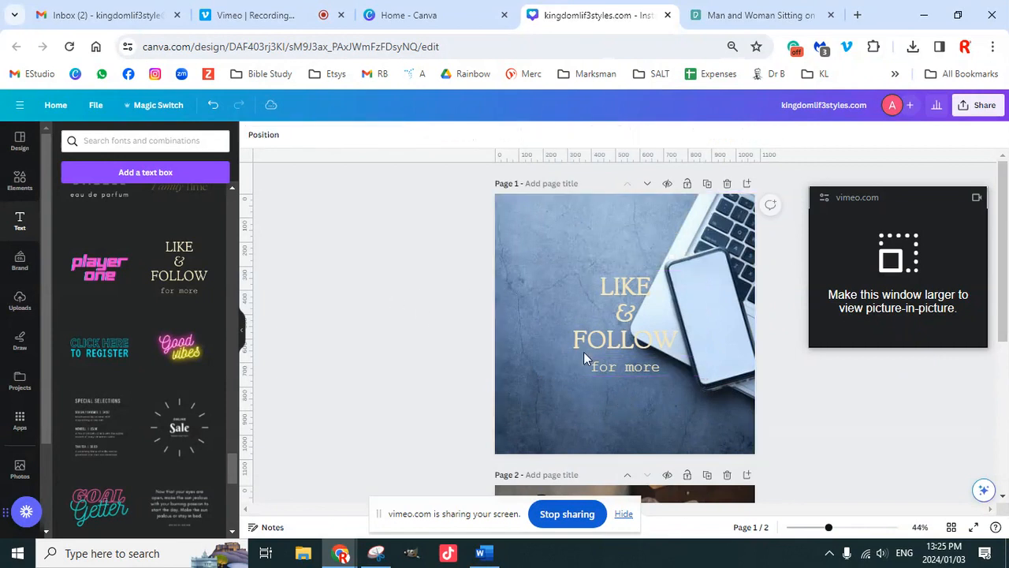
Replace the "LIKE & FOLLOW" text with "JOIN ME ON MY NEW DIGITAL MARKETING JOURNEY"
{"action": "left_click", "coordinate": [635, 320]}
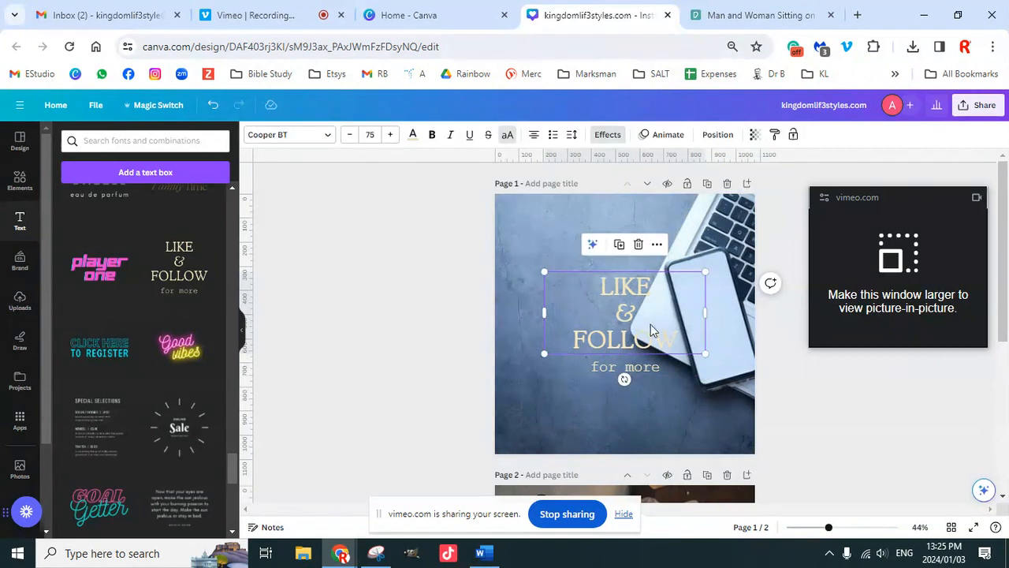
{"action": "double_click", "coordinate": [625, 320]}
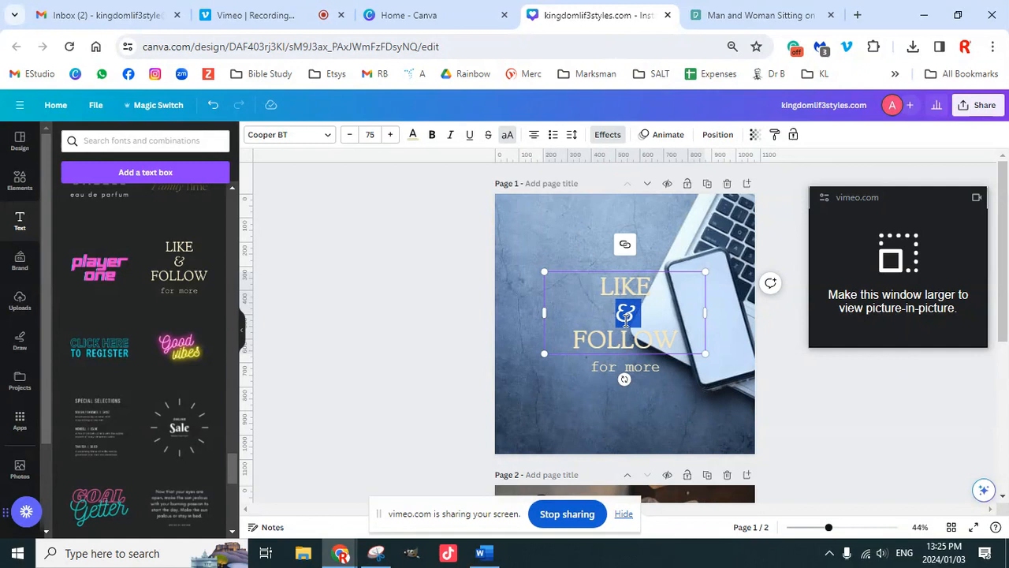
{"action": "left_click_drag", "start_coordinate": [675, 337], "coordinate": [594, 292]}
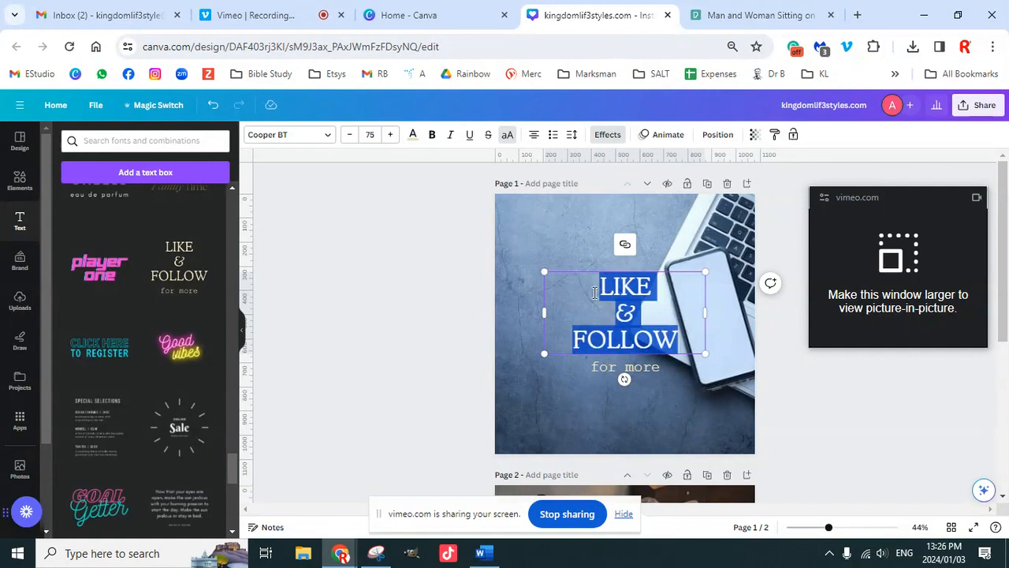
{"action": "type", "text": "JOIN M"}
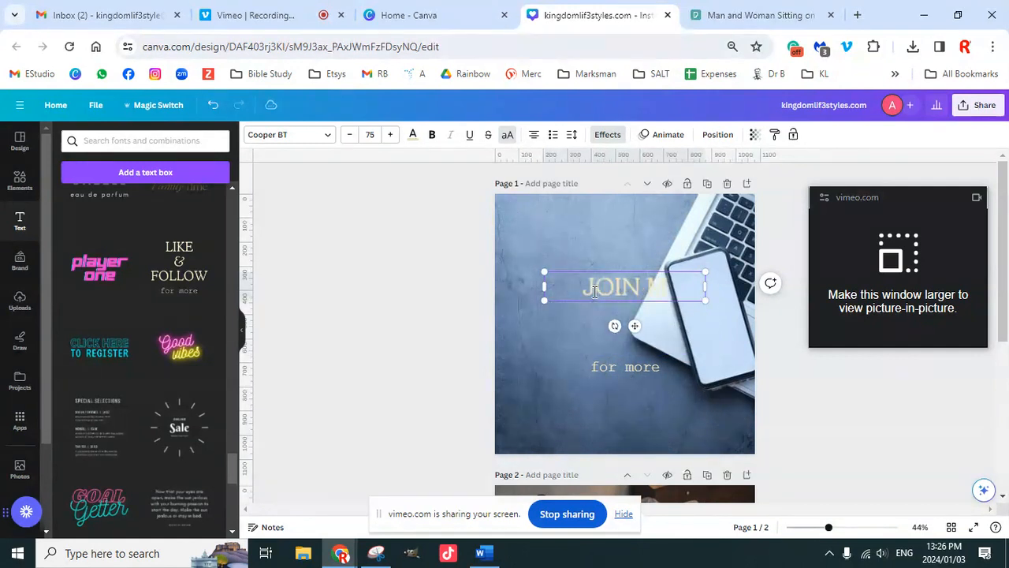
{"action": "type", "text": "E ON MY N"}
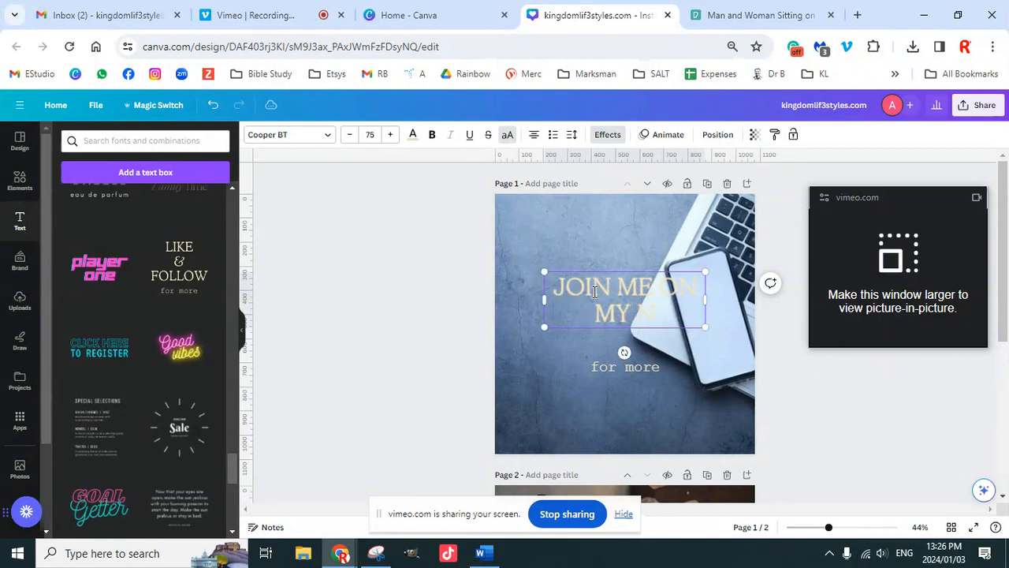
{"action": "type", "text": "EW DIG"}
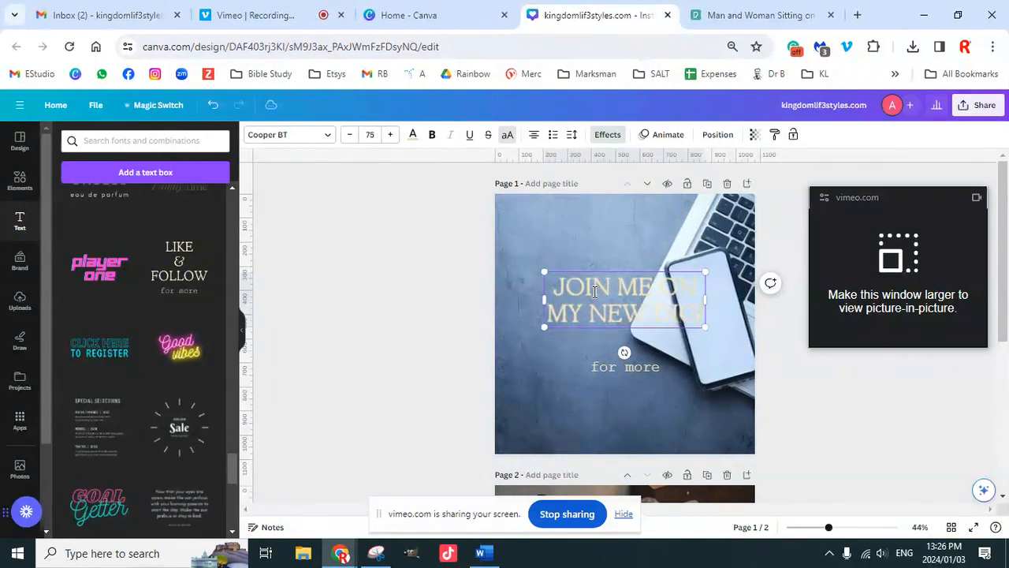
{"action": "type", "text": "ITAL MARKETING JOURNEY"}
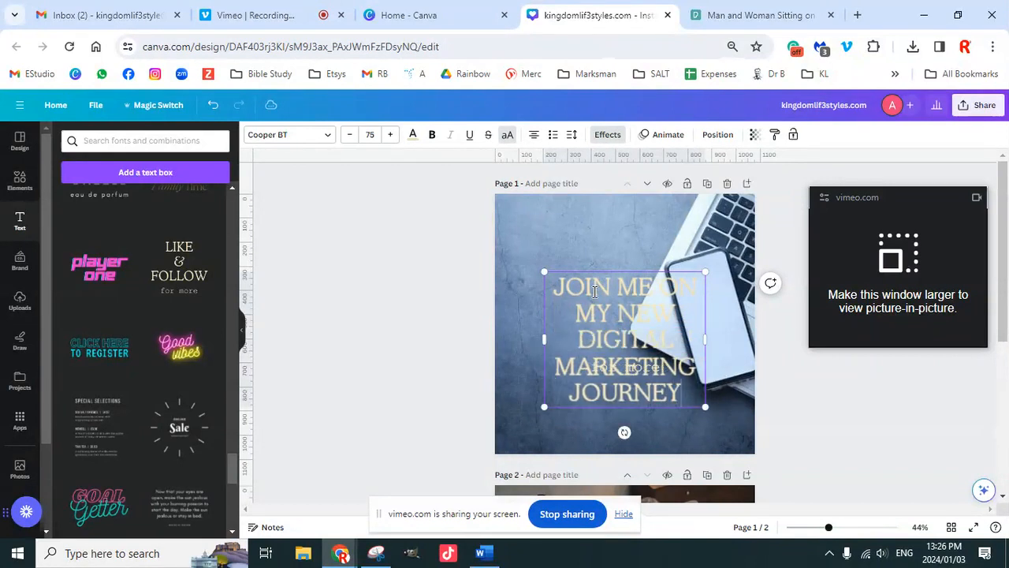
{"action": "left_click", "coordinate": [390, 262]}
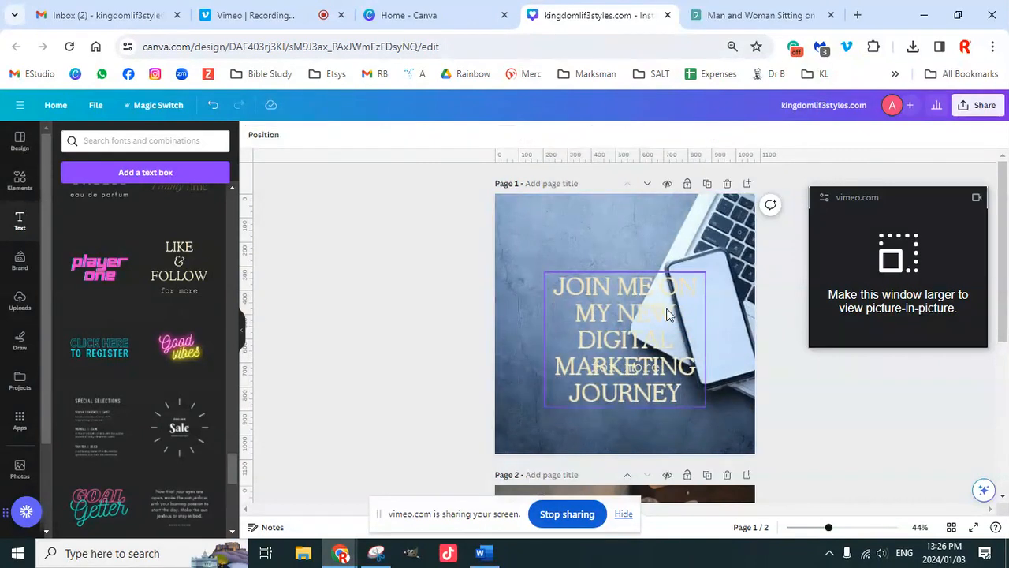
Move the headline to the photo's upper-left corner, left-align it and scale it down to font size 64.5
{"action": "left_click_drag", "start_coordinate": [612, 257], "coordinate": [597, 224]}
{"action": "left_click", "coordinate": [533, 137]}
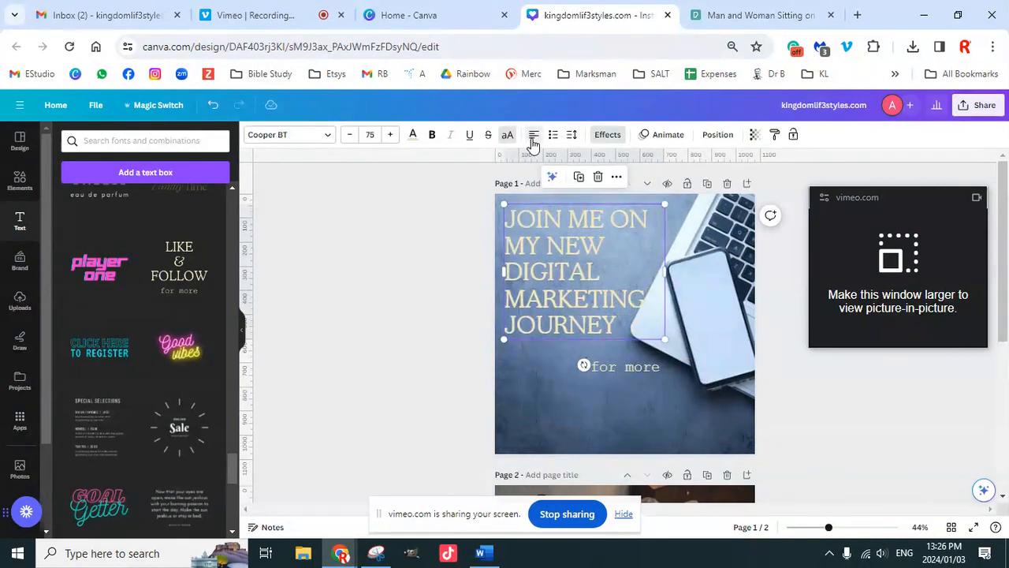
{"action": "left_click_drag", "start_coordinate": [661, 339], "coordinate": [645, 322]}
Move the "for more" text to the bottom of the photo and replace it with kingdomlif3styles.com, copied from the couple photo page
{"action": "left_click", "coordinate": [629, 367]}
{"action": "left_click_drag", "start_coordinate": [629, 367], "coordinate": [627, 435]}
{"action": "scroll", "coordinate": [680, 426], "scroll_direction": "down", "scroll_amount": 5}
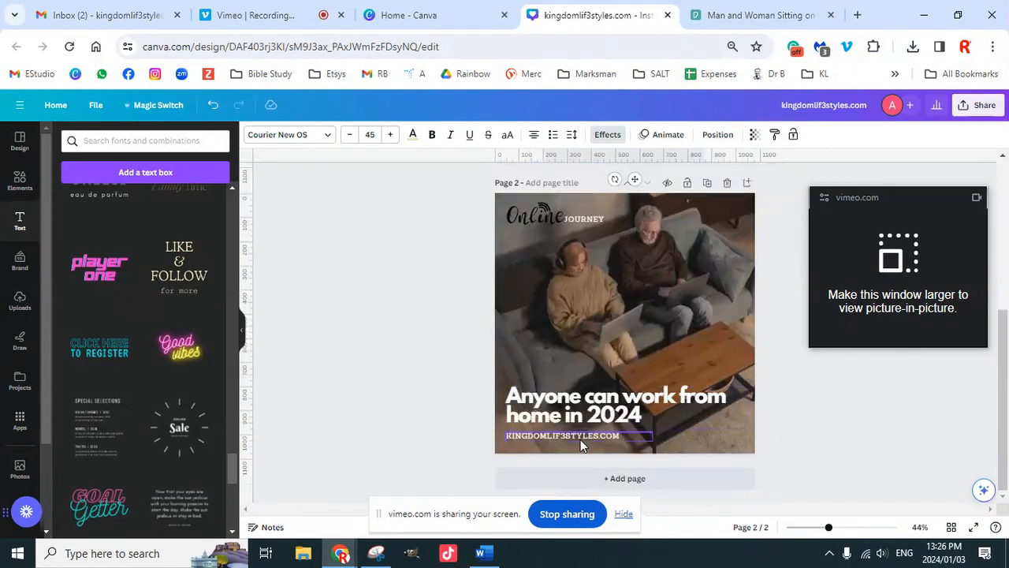
{"action": "left_click", "coordinate": [586, 437]}
{"action": "double_click", "coordinate": [586, 437]}
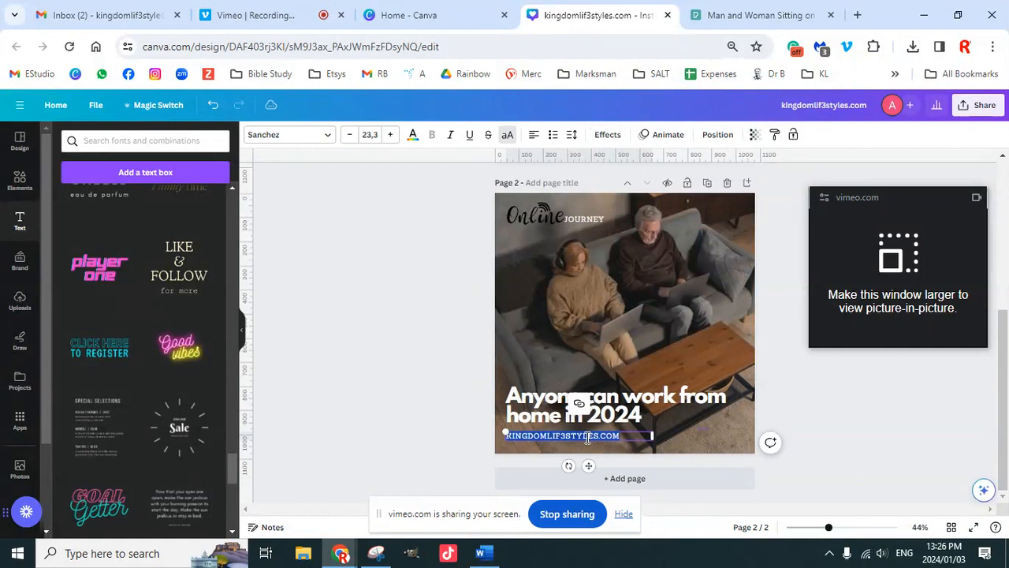
{"action": "scroll", "coordinate": [664, 374], "scroll_direction": "up", "scroll_amount": 1}
{"action": "scroll", "coordinate": [664, 374], "scroll_direction": "up", "scroll_amount": 3}
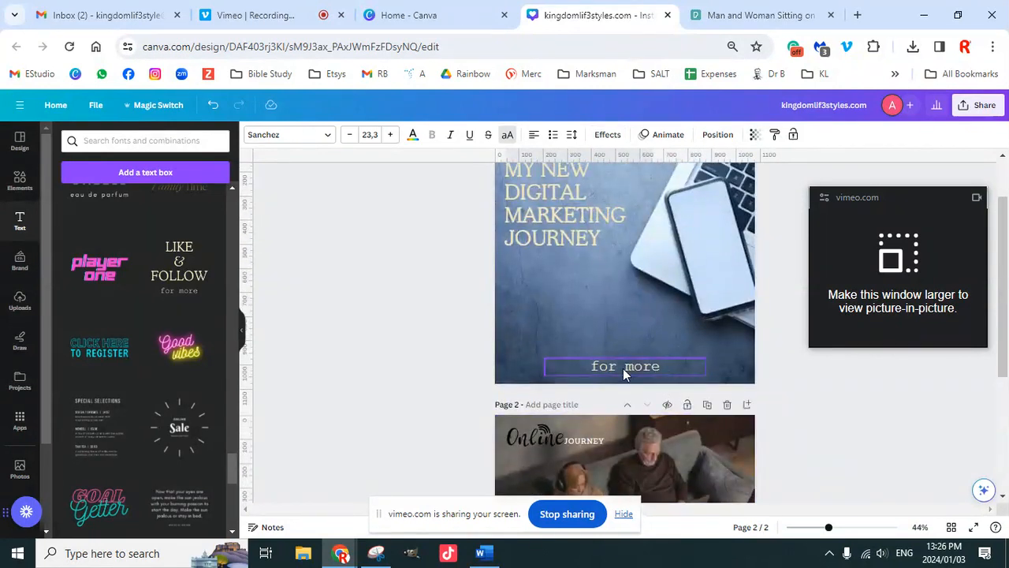
{"action": "double_click", "coordinate": [624, 367]}
{"action": "type", "text": "kingdomlif3styles.com"}
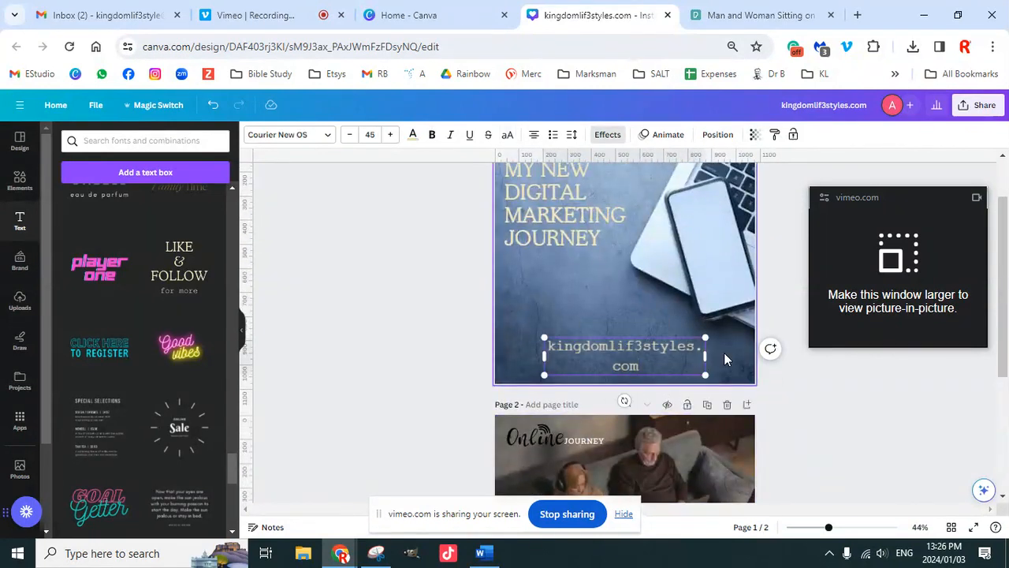
Widen the website text box so the address fits on one line and centre it horizontally on the page
{"action": "left_click_drag", "start_coordinate": [705, 350], "coordinate": [737, 357]}
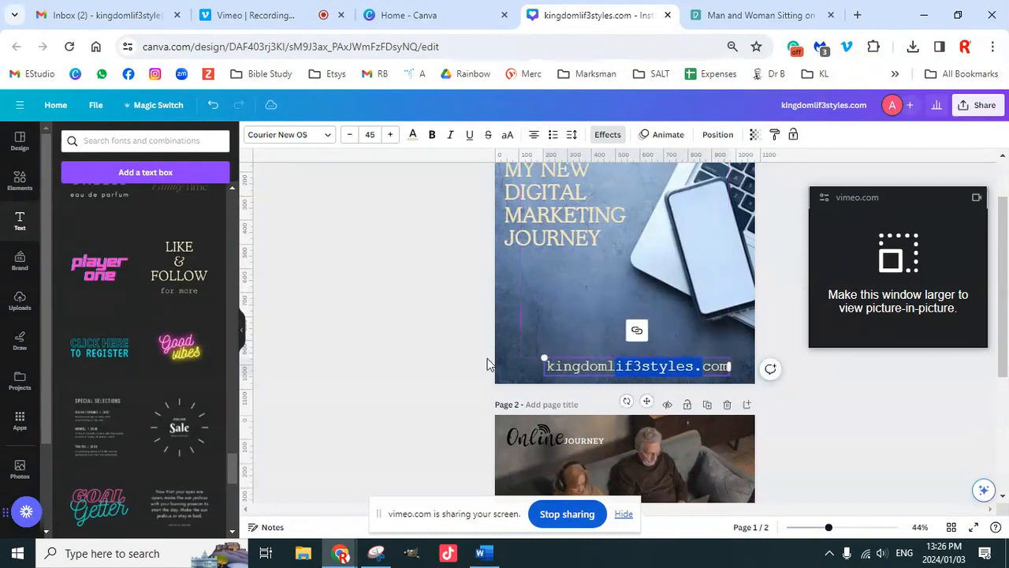
{"action": "left_click", "coordinate": [404, 296]}
{"action": "left_click", "coordinate": [668, 369]}
{"action": "left_click_drag", "start_coordinate": [667, 369], "coordinate": [658, 371]}
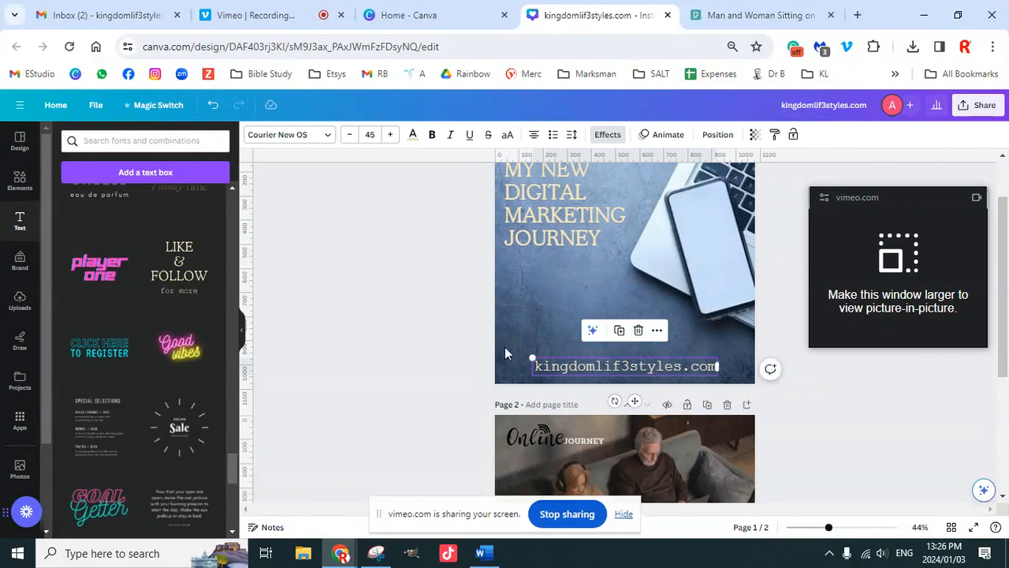
{"action": "left_click", "coordinate": [418, 340]}
Shift the headline slightly down along the photo's left margin
{"action": "scroll", "coordinate": [774, 389], "scroll_direction": "up", "scroll_amount": 2}
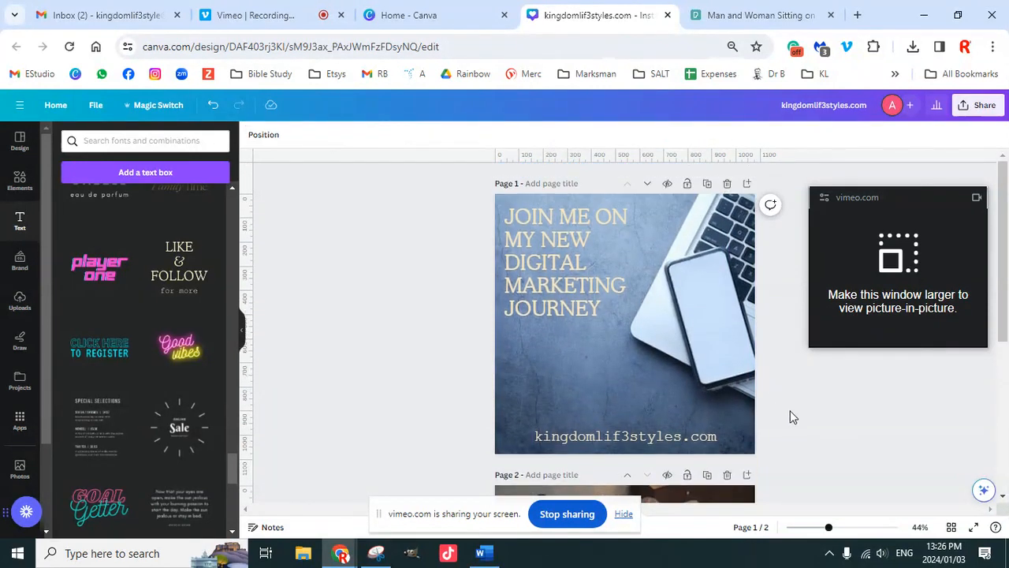
{"action": "left_click", "coordinate": [587, 271]}
{"action": "left_click_drag", "start_coordinate": [589, 297], "coordinate": [585, 277]}
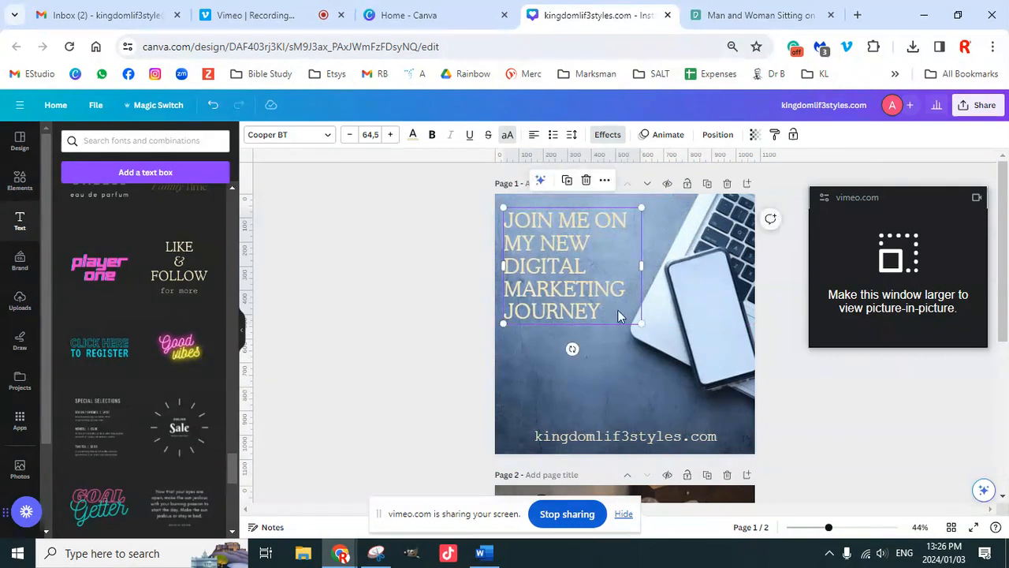
Place a copy of the website text directly beneath the headline, aligned with its left edge
{"action": "left_click", "coordinate": [625, 439]}
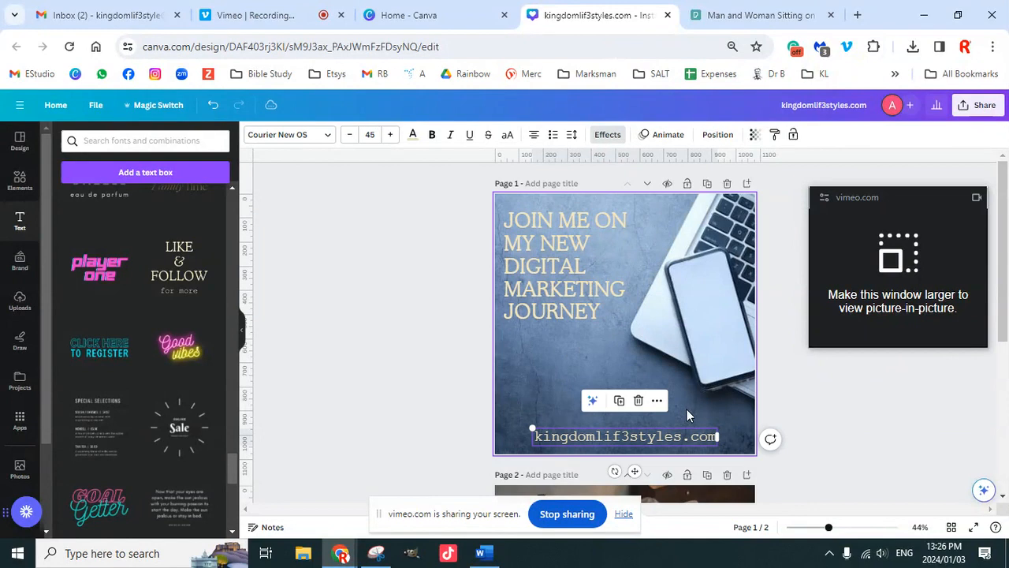
{"action": "right_click", "coordinate": [651, 438]}
{"action": "left_click", "coordinate": [698, 249]}
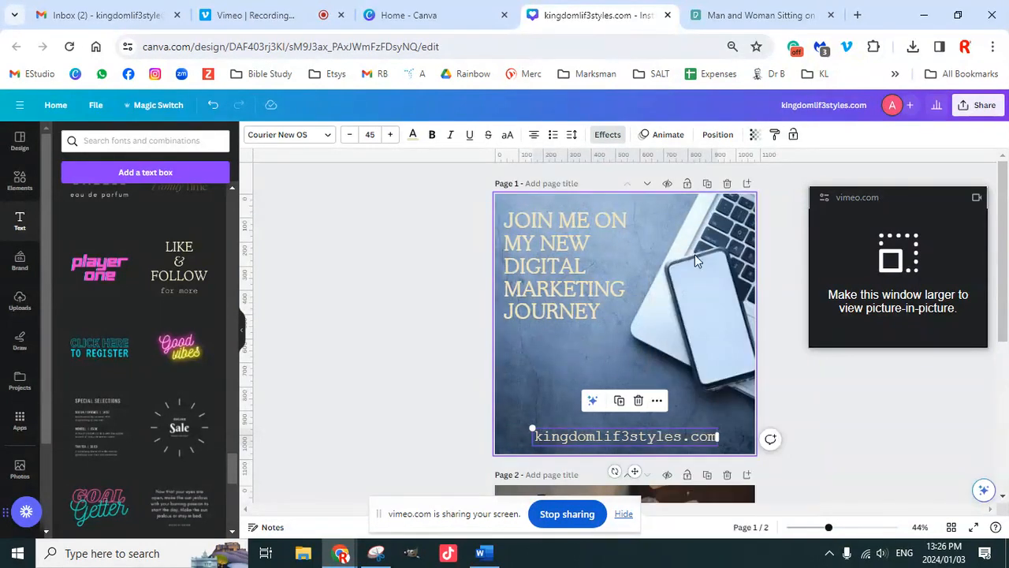
{"action": "left_click", "coordinate": [545, 380]}
{"action": "right_click", "coordinate": [546, 378]}
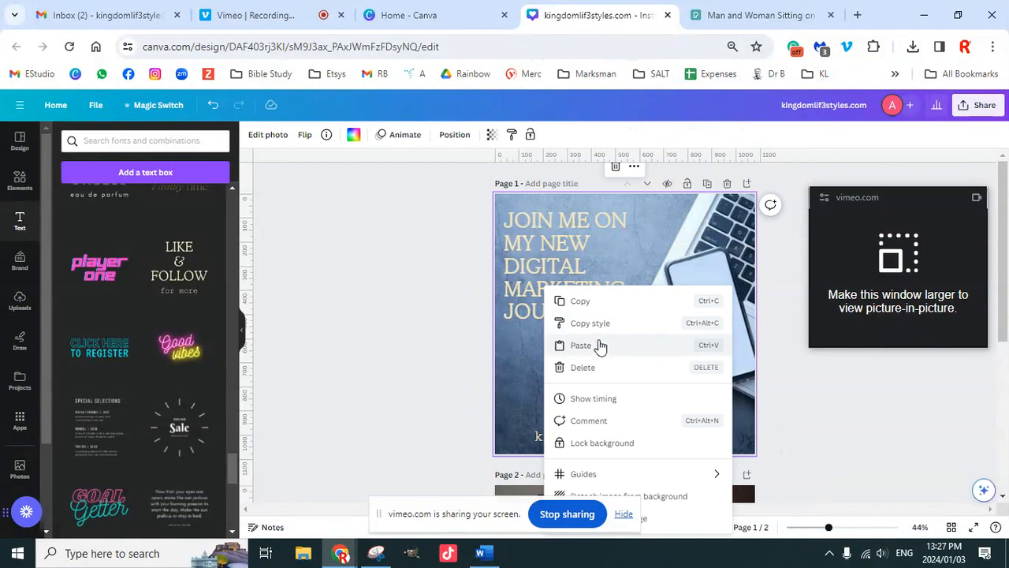
{"action": "left_click", "coordinate": [599, 346]}
{"action": "left_click_drag", "start_coordinate": [658, 448], "coordinate": [626, 347]}
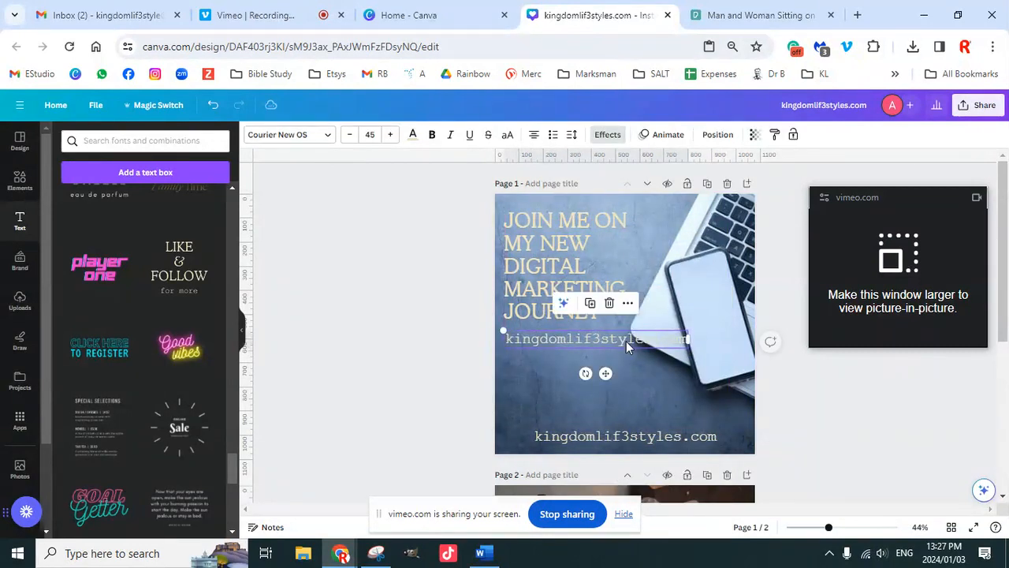
Change the copied text beneath the headline to "Earn 100% Profits Daily"
{"action": "double_click", "coordinate": [616, 339]}
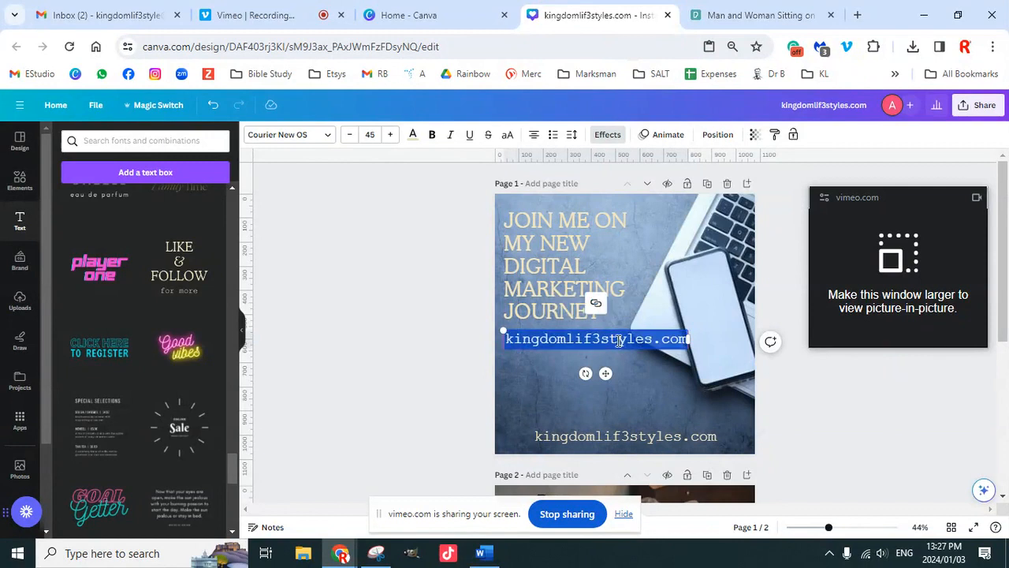
{"action": "type", "text": "100% P"}
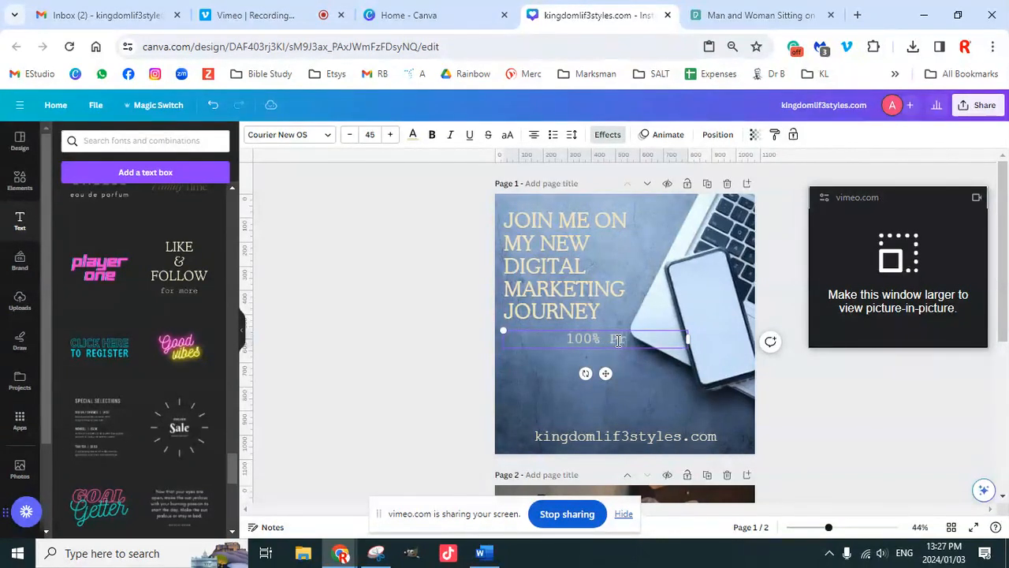
{"action": "type", "text": "rofits Daily"}
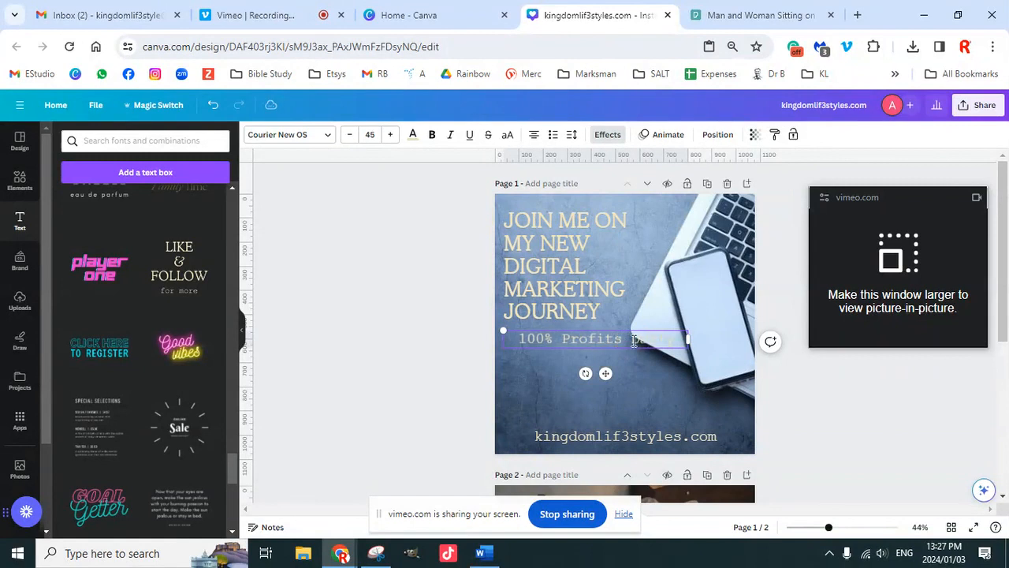
{"action": "left_click", "coordinate": [522, 340]}
{"action": "type", "text": "Earn"}
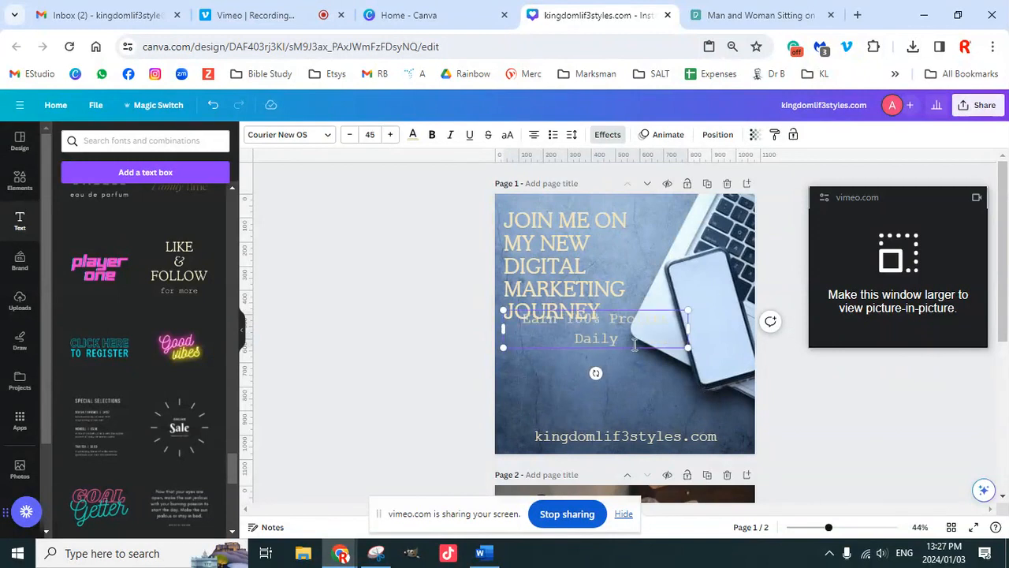
Widen the "Earn 100% Profits Daily" text box and add the lines "No Monthly Fees", "2 Hour work day" and "Mentorship & community"
{"action": "left_click_drag", "start_coordinate": [690, 329], "coordinate": [719, 339]}
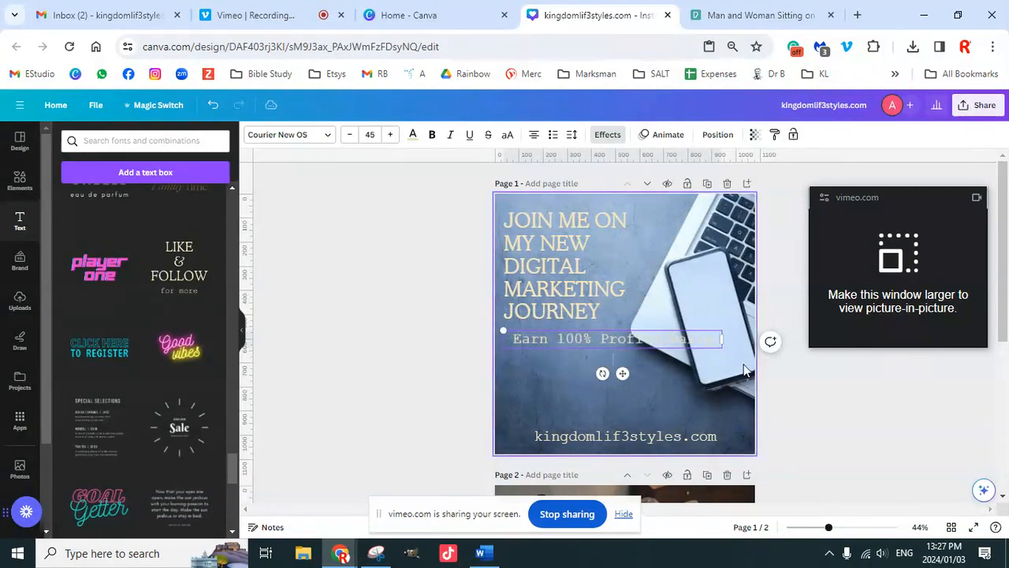
{"action": "type", "text": "o Mon"}
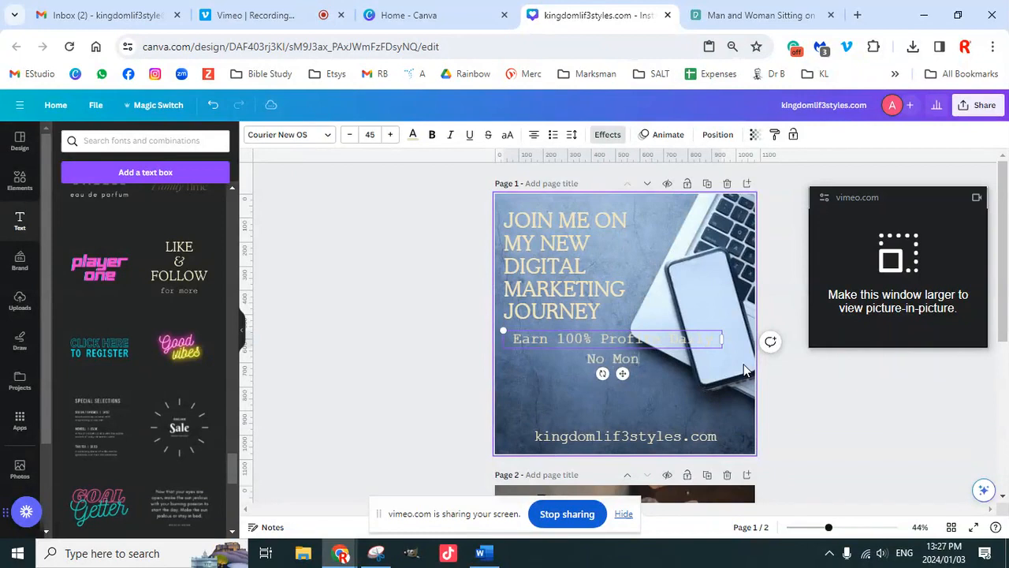
{"action": "type", "text": "thly Fees"}
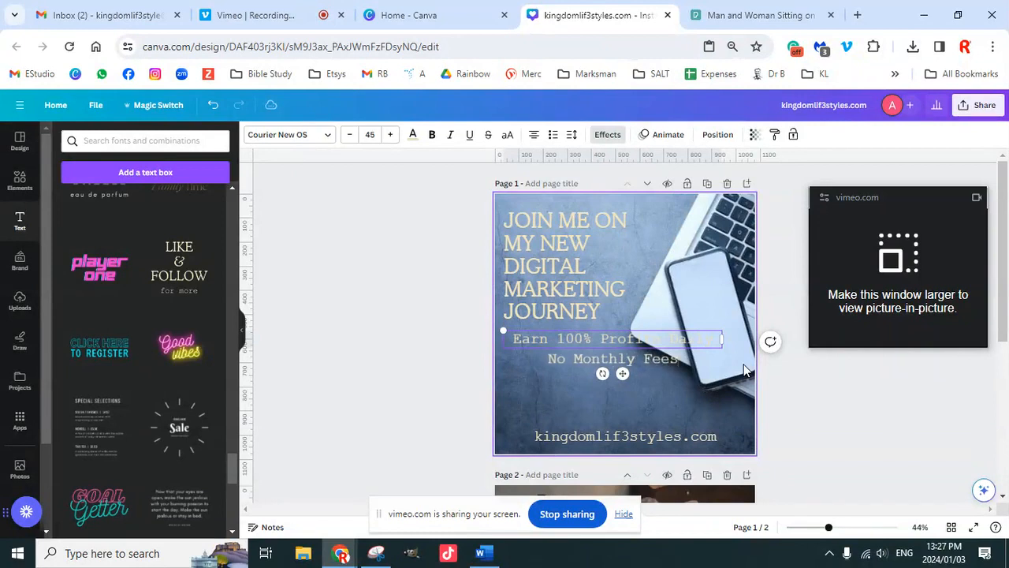
{"action": "key", "text": "Return"}
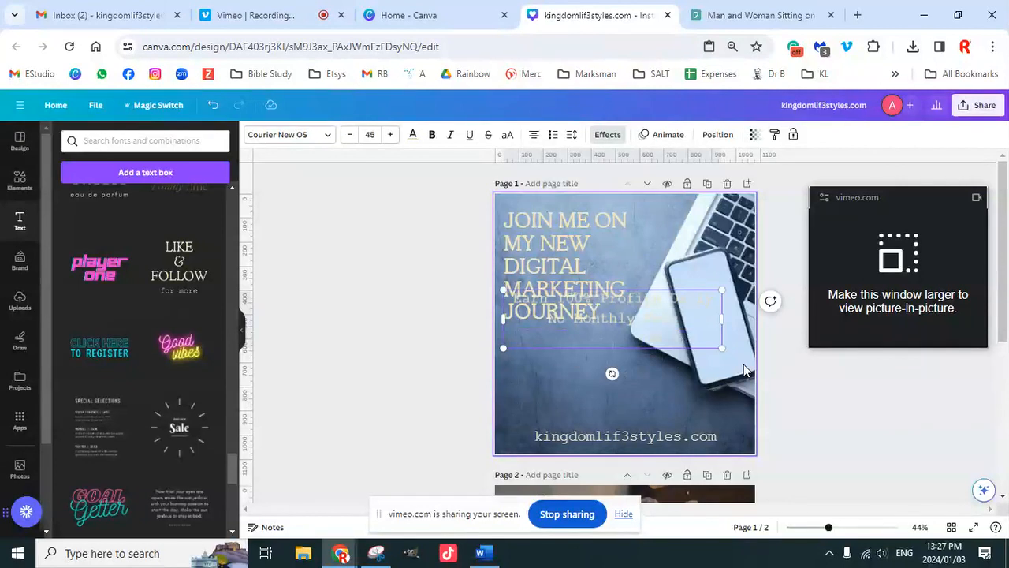
{"action": "type", "text": "2 Hour workday"}
{"action": "key", "text": "Return"}
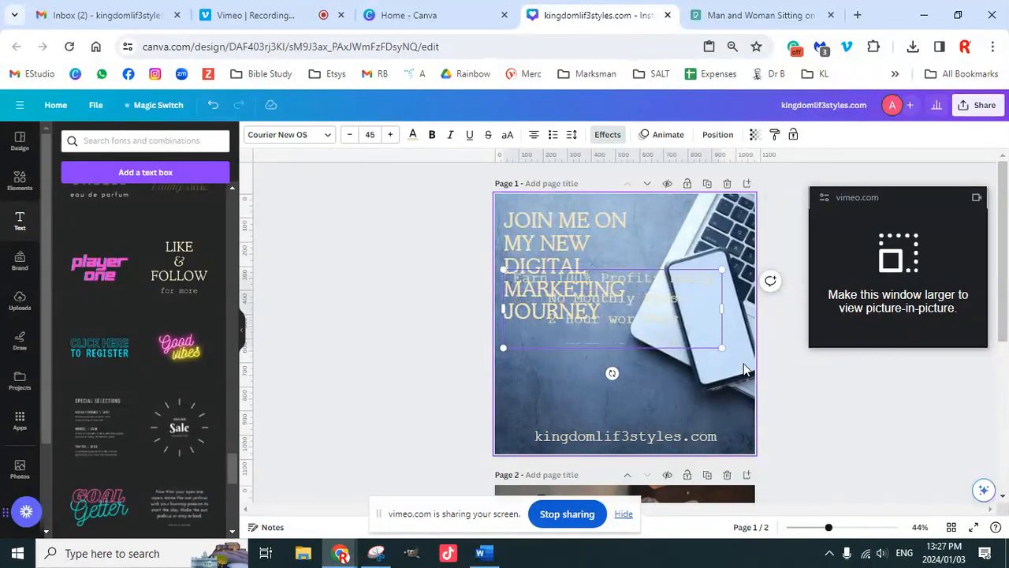
{"action": "type", "text": "Mentorship & Community"}
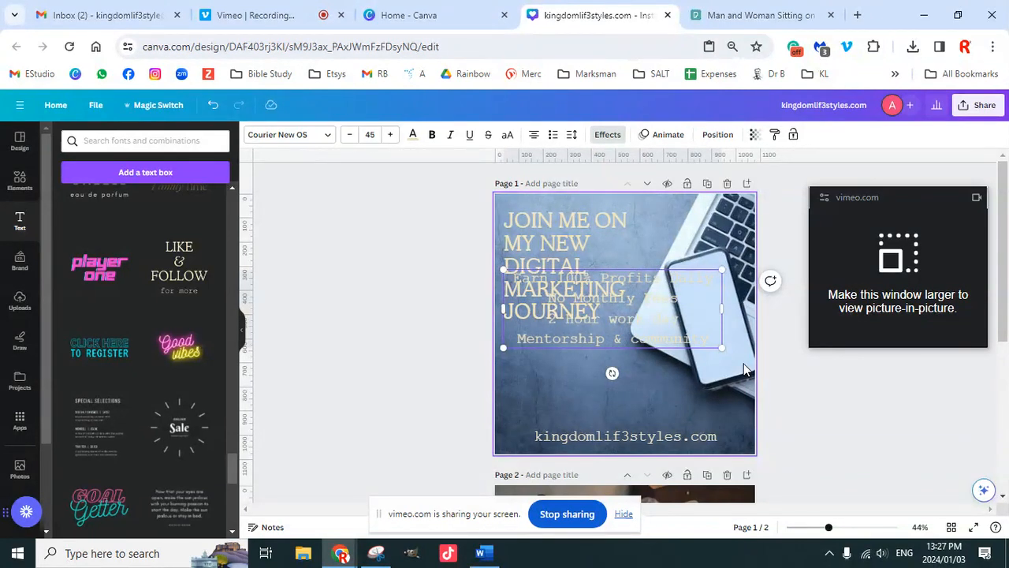
{"action": "left_click", "coordinate": [407, 315]}
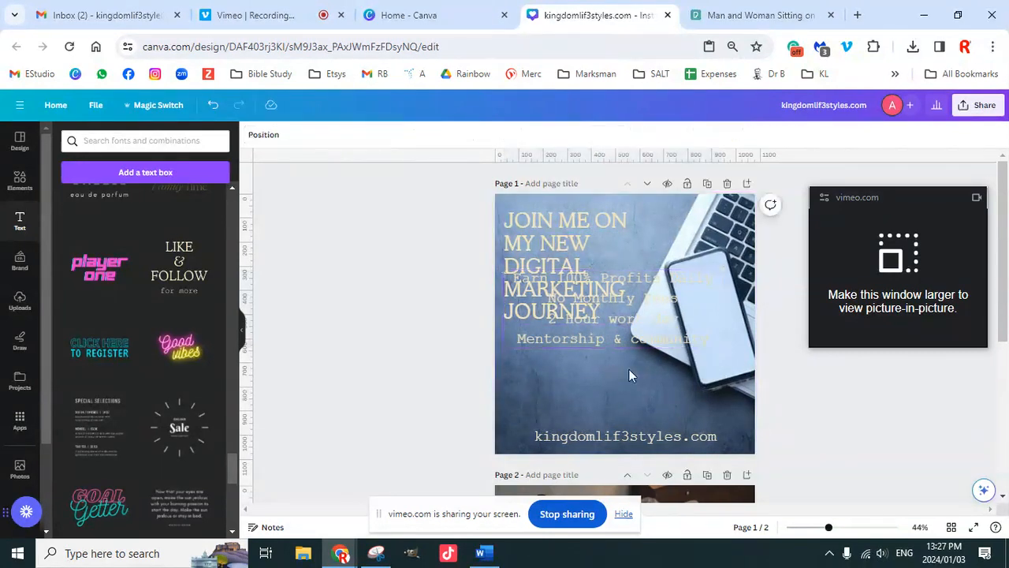
Left-align the four-line text beneath the headline and change its font to ABeeZee
{"action": "left_click_drag", "start_coordinate": [606, 334], "coordinate": [606, 392]}
{"action": "left_click", "coordinate": [534, 135]}
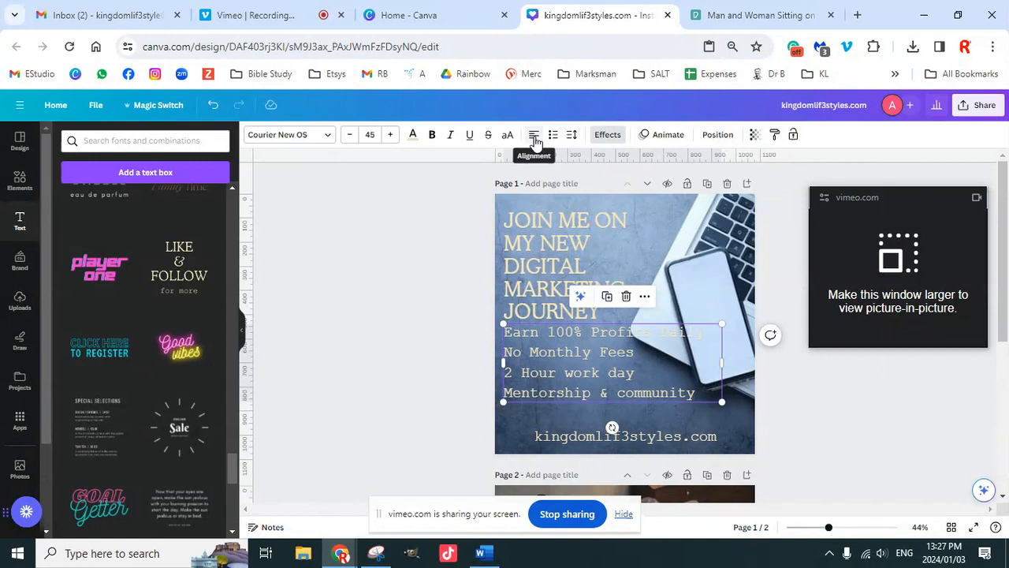
{"action": "left_click", "coordinate": [324, 135]}
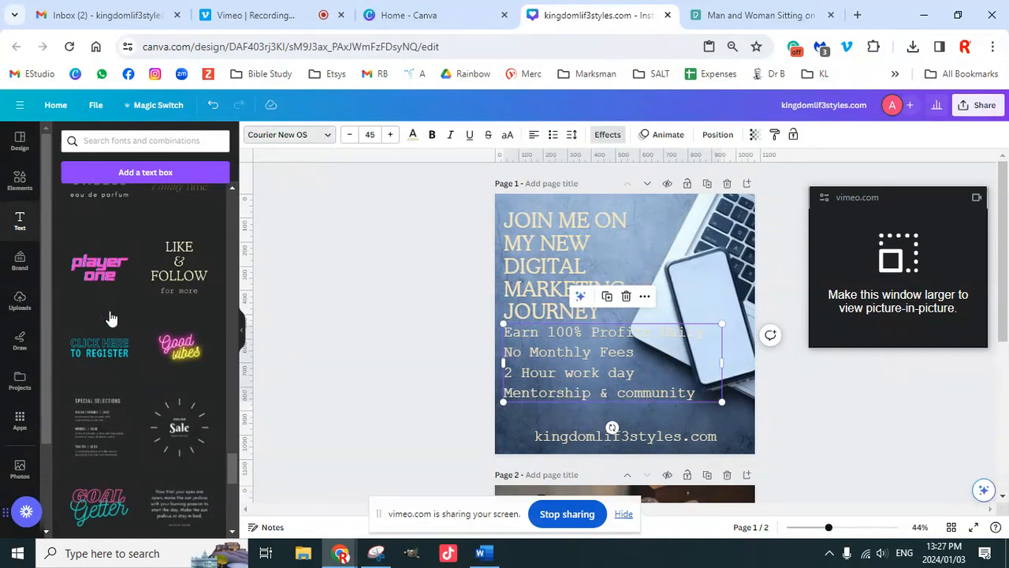
{"action": "left_click", "coordinate": [131, 298]}
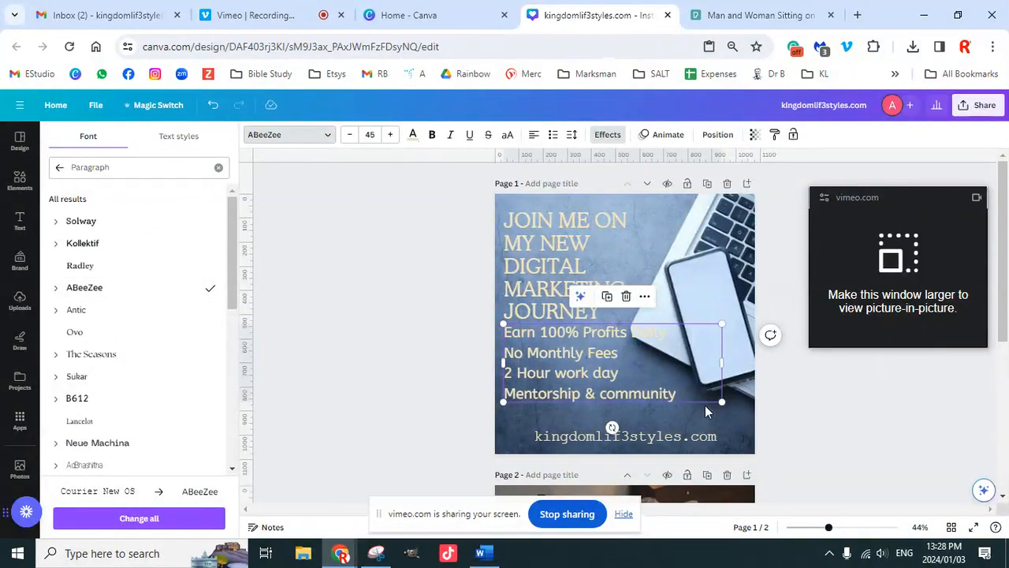
Shrink the four-line text to size 27 below the headline and format it as a bulleted list
{"action": "left_click_drag", "start_coordinate": [721, 402], "coordinate": [635, 362]}
{"action": "left_click_drag", "start_coordinate": [574, 345], "coordinate": [578, 357]}
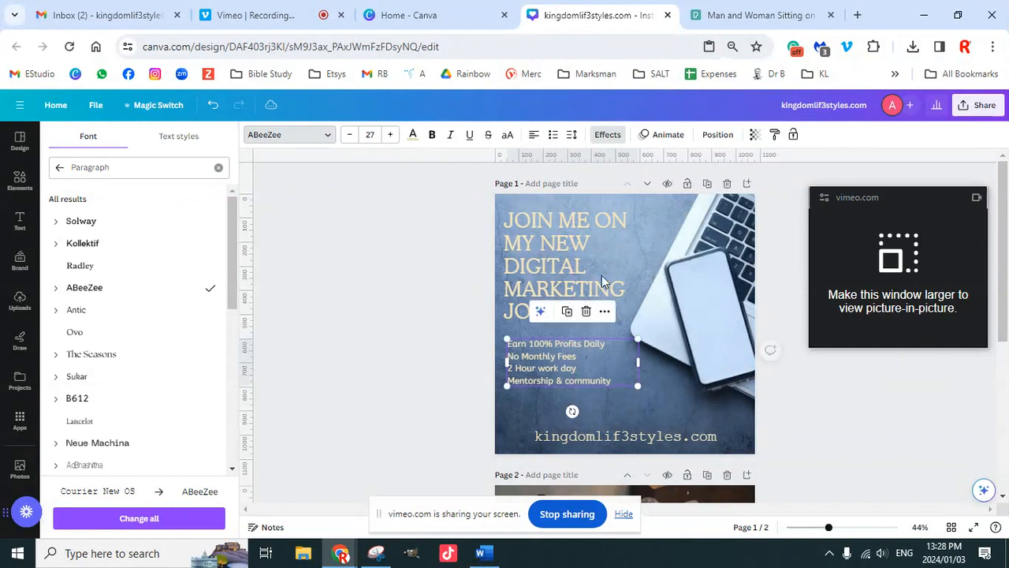
{"action": "left_click", "coordinate": [553, 134]}
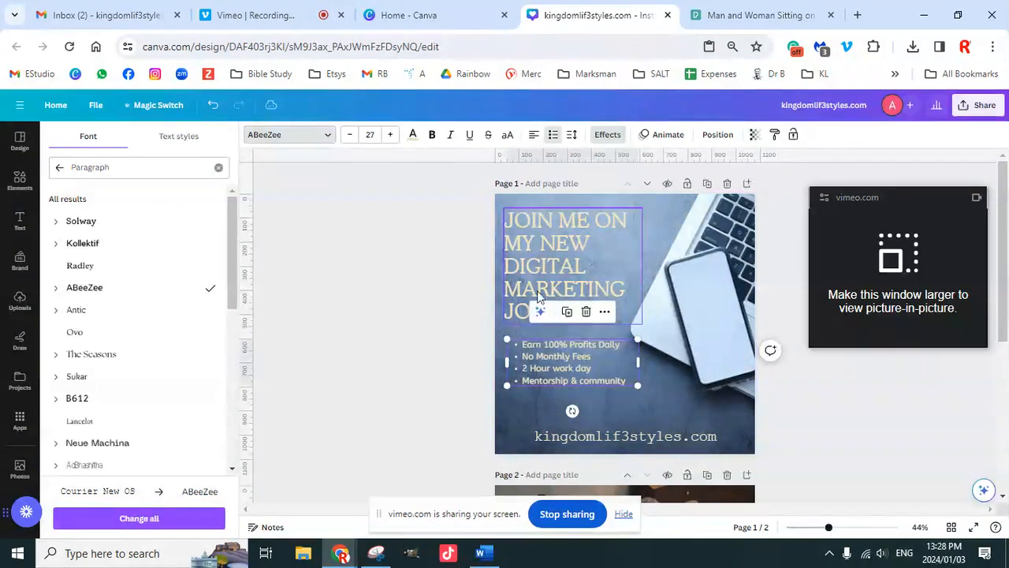
{"action": "left_click", "coordinate": [406, 337]}
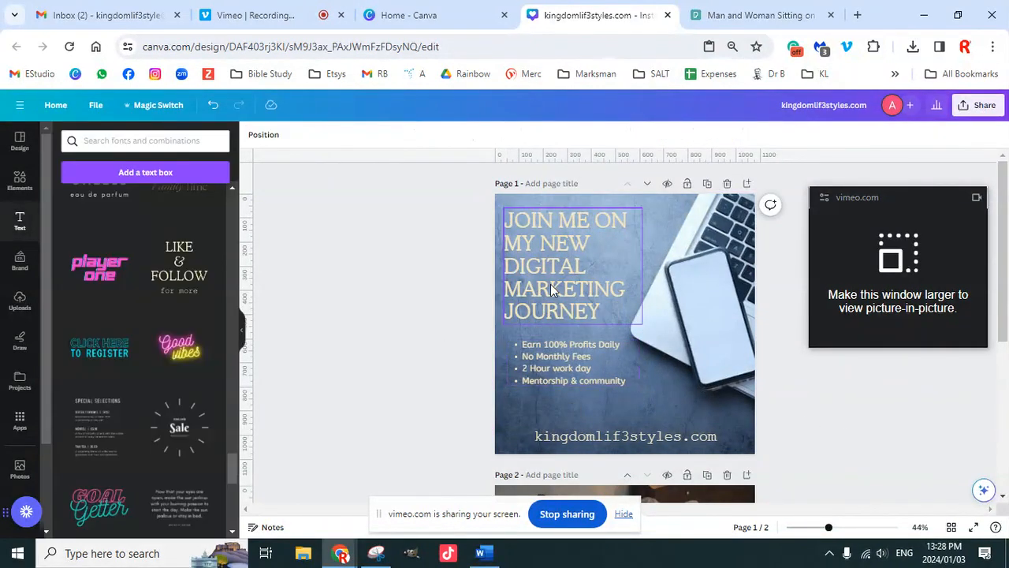
Recolour the bulleted list light blue #cbe0f6 and the headline dark blue, using the photo colours
{"action": "left_click", "coordinate": [591, 381]}
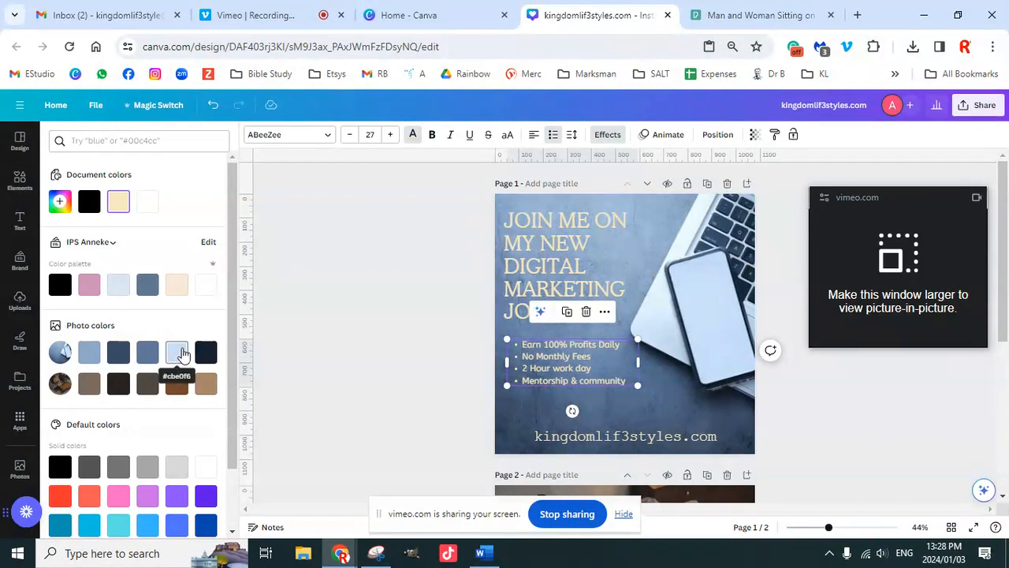
{"action": "left_click", "coordinate": [180, 356]}
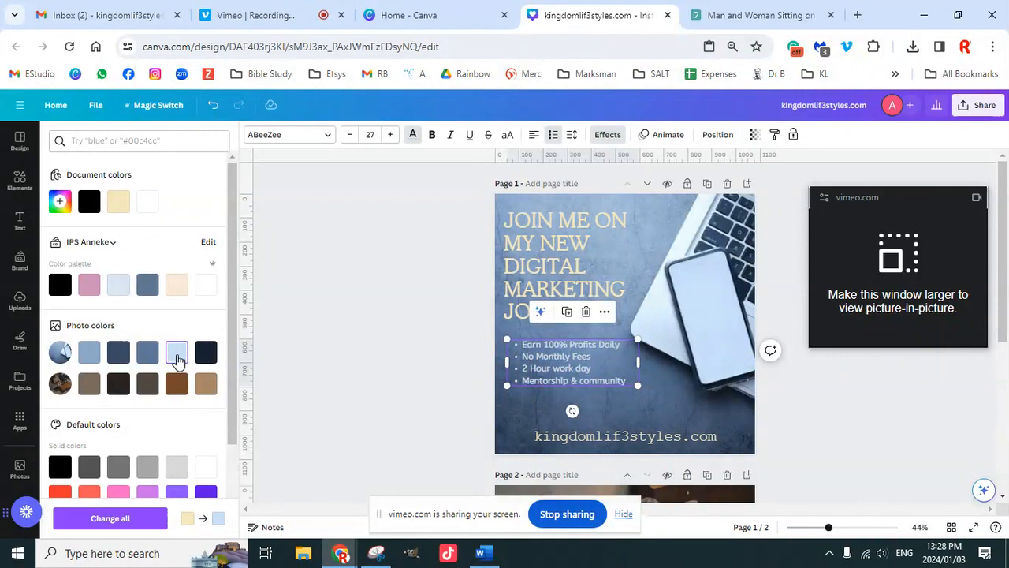
{"action": "left_click", "coordinate": [509, 276]}
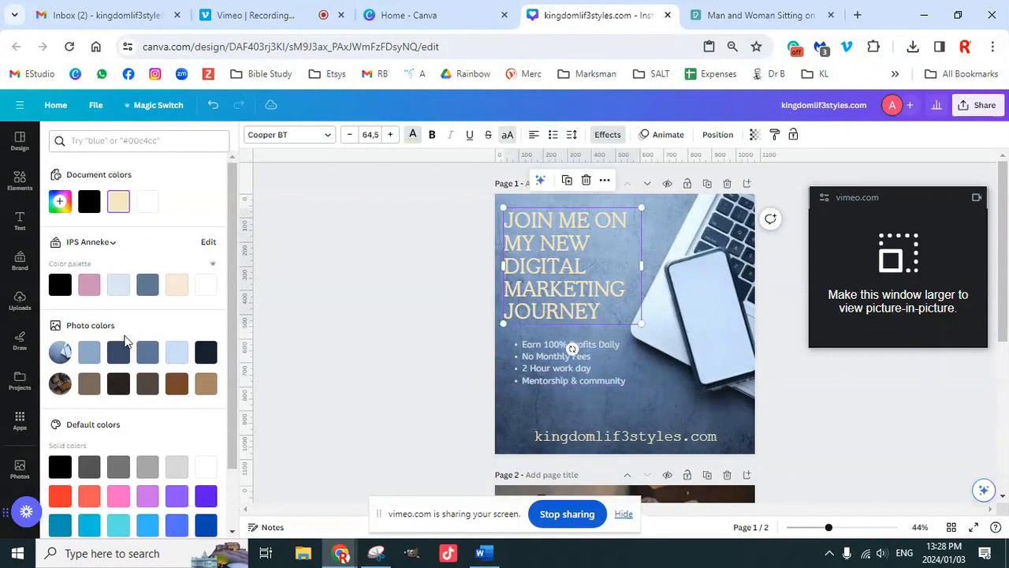
{"action": "left_click", "coordinate": [118, 351]}
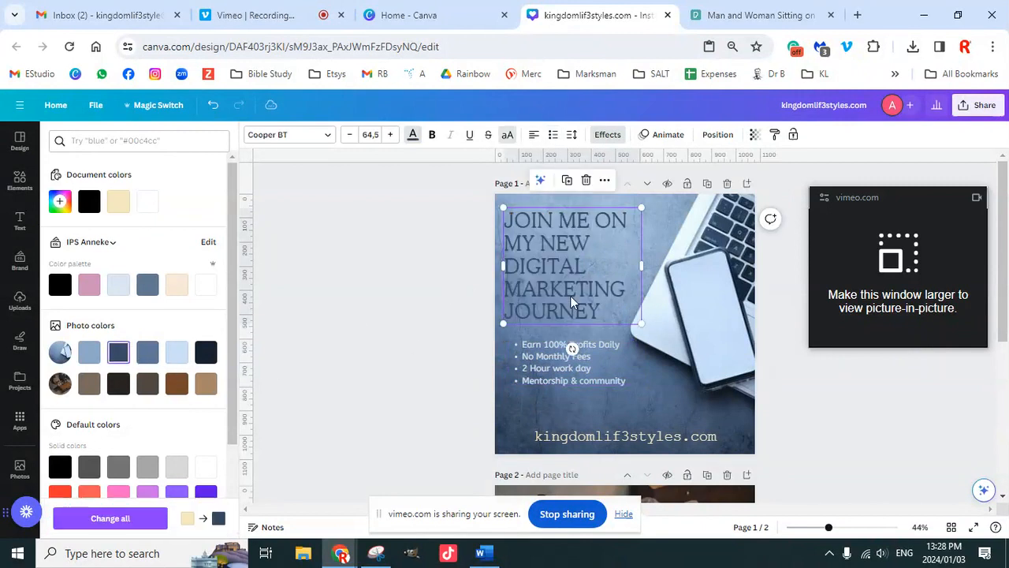
Recolour the website text with the photo's light blue #cbe0f6
{"action": "left_click", "coordinate": [606, 441]}
{"action": "left_click", "coordinate": [205, 352]}
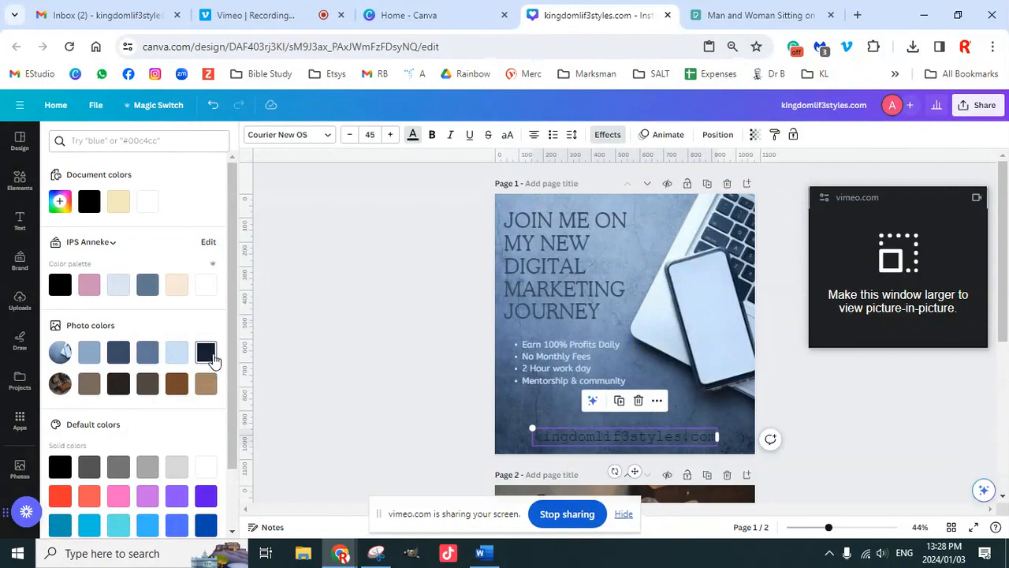
{"action": "left_click", "coordinate": [176, 352]}
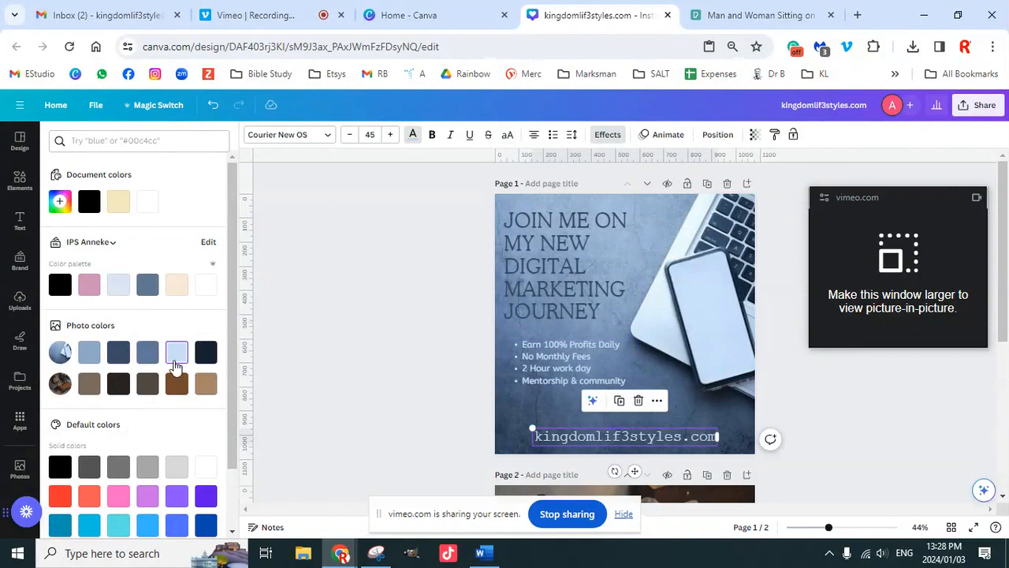
{"action": "left_click", "coordinate": [552, 311]}
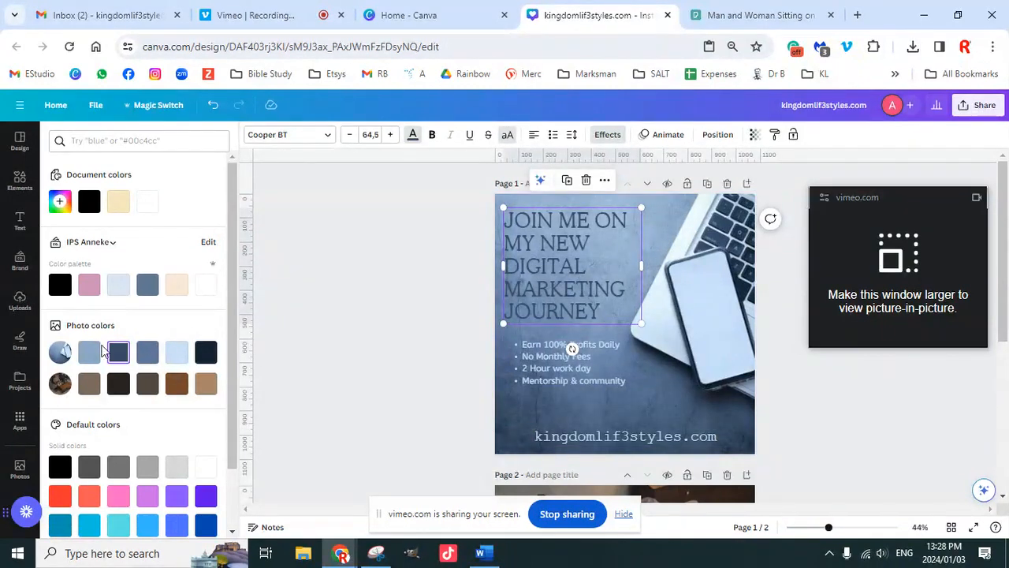
{"action": "left_click", "coordinate": [441, 301]}
{"action": "left_click", "coordinate": [390, 278]}
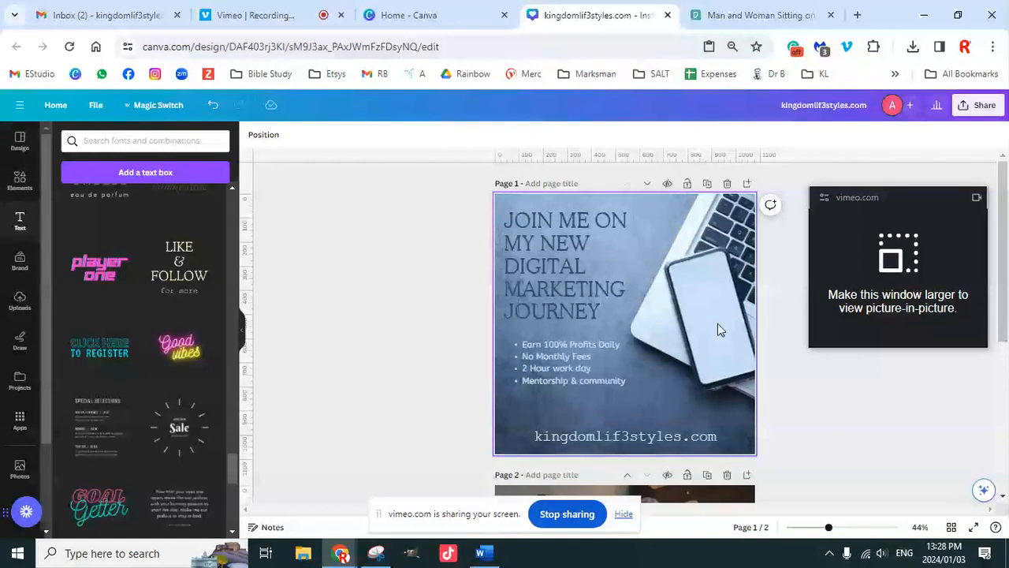
Shuffle the brand colour palette over page 1 until the headline is blue-grey and the list and website text are white
{"action": "left_click", "coordinate": [523, 415]}
{"action": "left_click", "coordinate": [19, 262]}
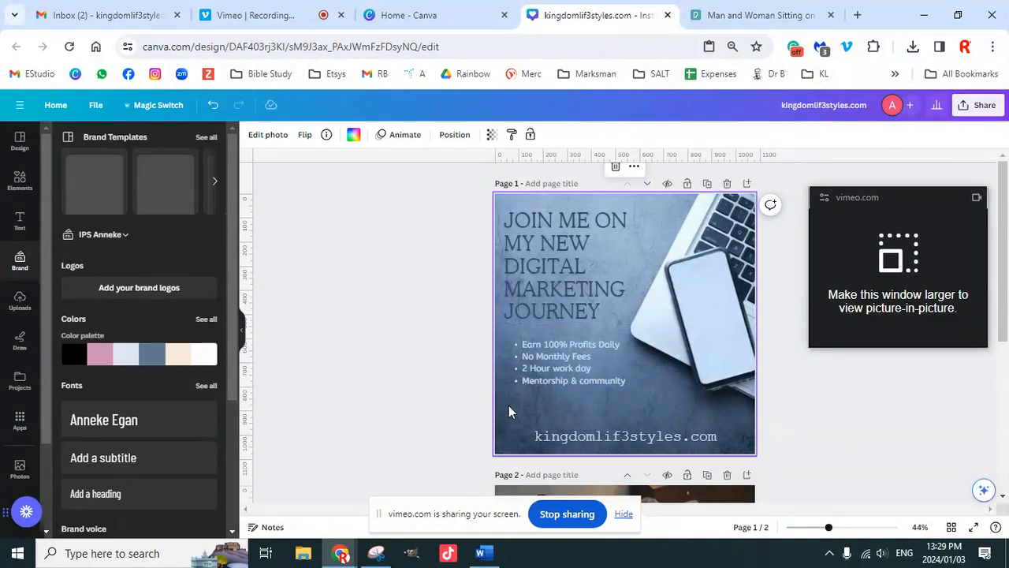
{"action": "left_click", "coordinate": [159, 356]}
{"action": "left_click", "coordinate": [159, 356]}
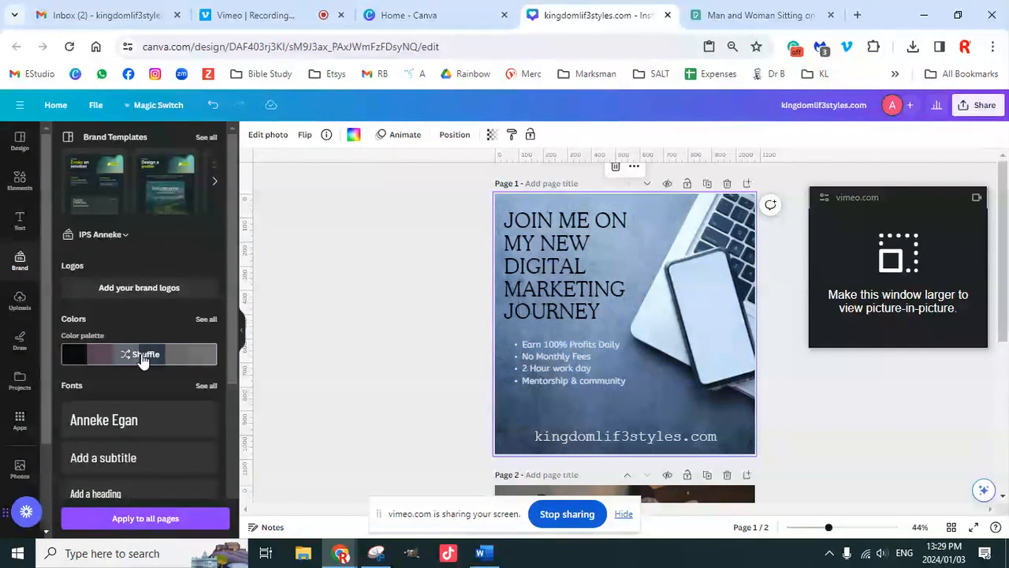
{"action": "left_click", "coordinate": [143, 357]}
{"action": "left_click", "coordinate": [143, 357]}
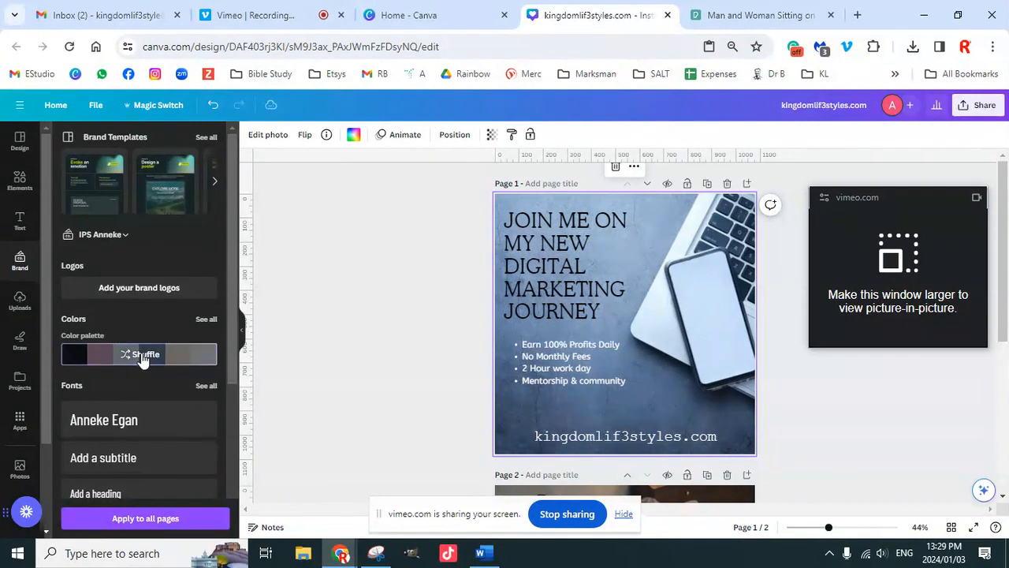
{"action": "left_click", "coordinate": [142, 357]}
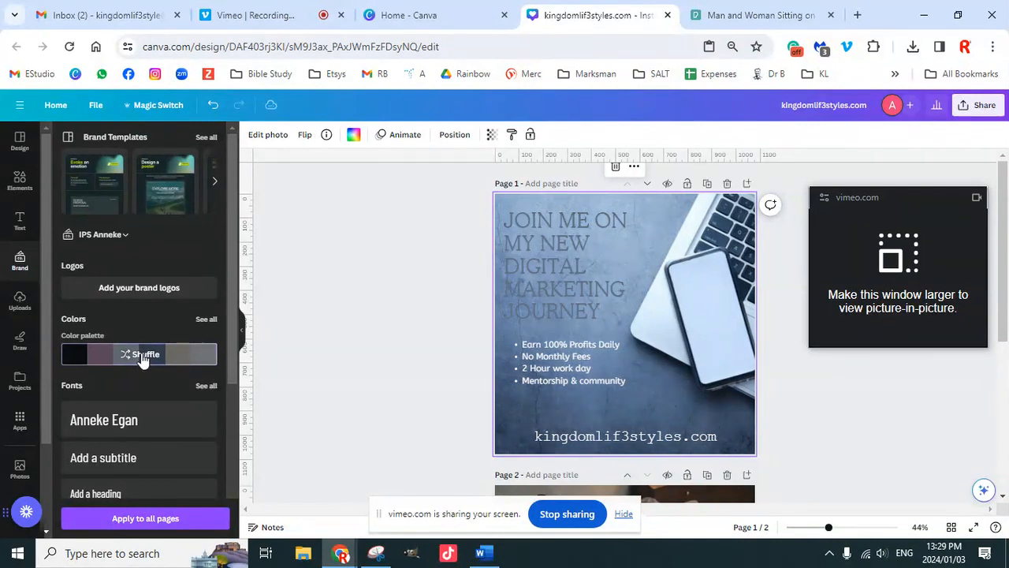
{"action": "left_click", "coordinate": [142, 357]}
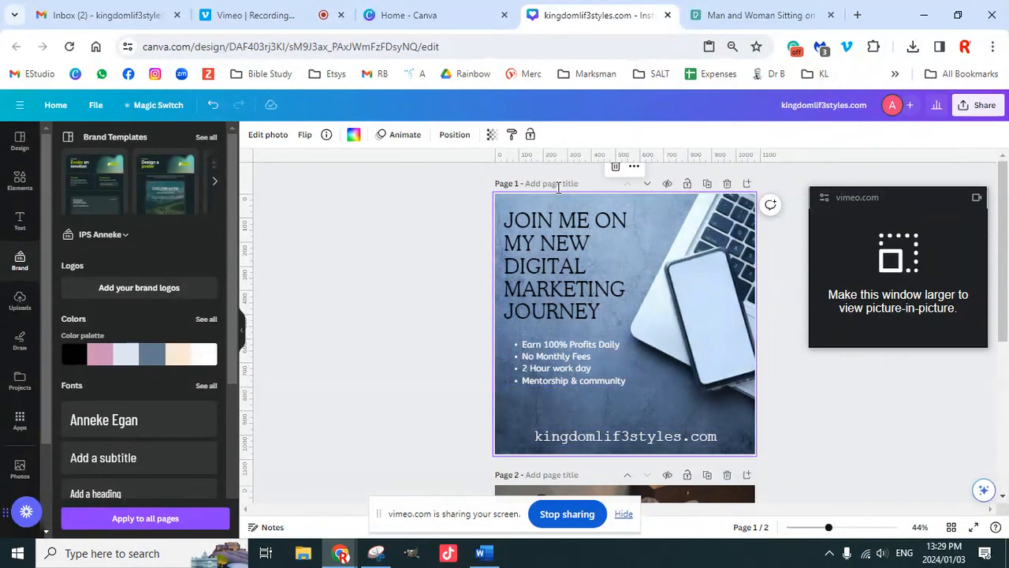
{"action": "left_click", "coordinate": [149, 354]}
Shuffle the brand colour palette over page 2 until the "Online Journey" wordmark is white, comparing it with page 1
{"action": "scroll", "coordinate": [747, 419], "scroll_direction": "down", "scroll_amount": 4}
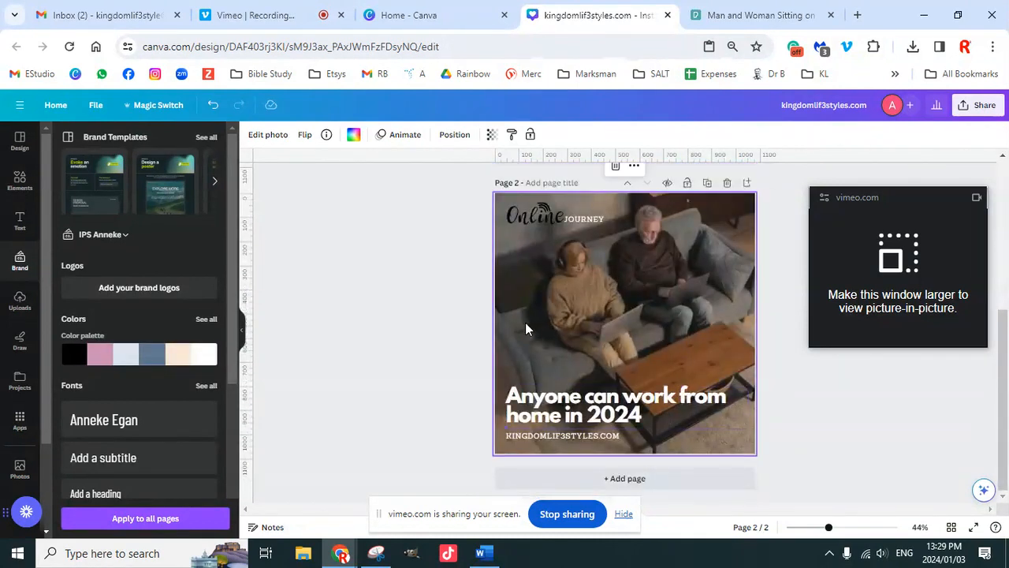
{"action": "left_click", "coordinate": [138, 354]}
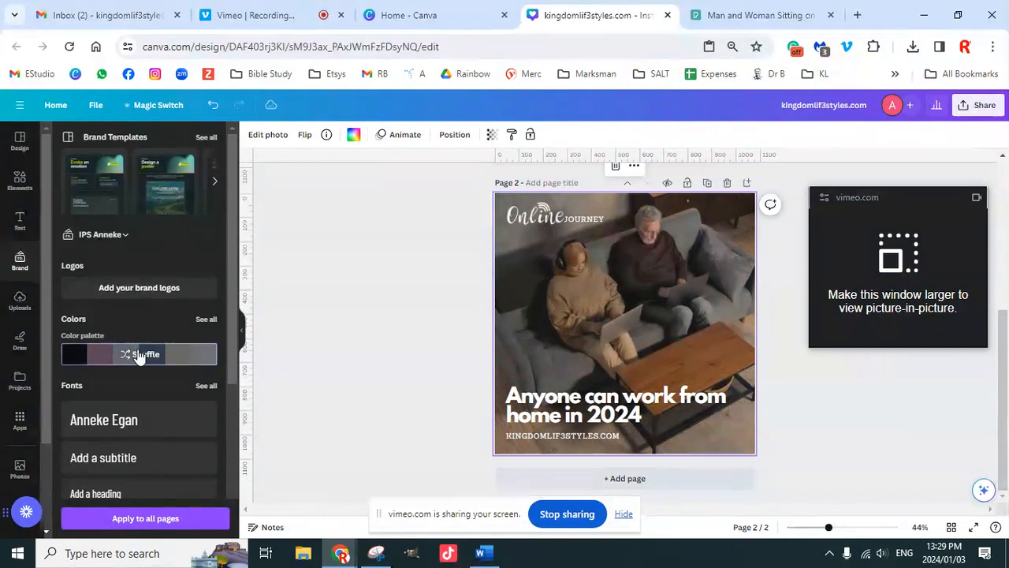
{"action": "left_click", "coordinate": [138, 355]}
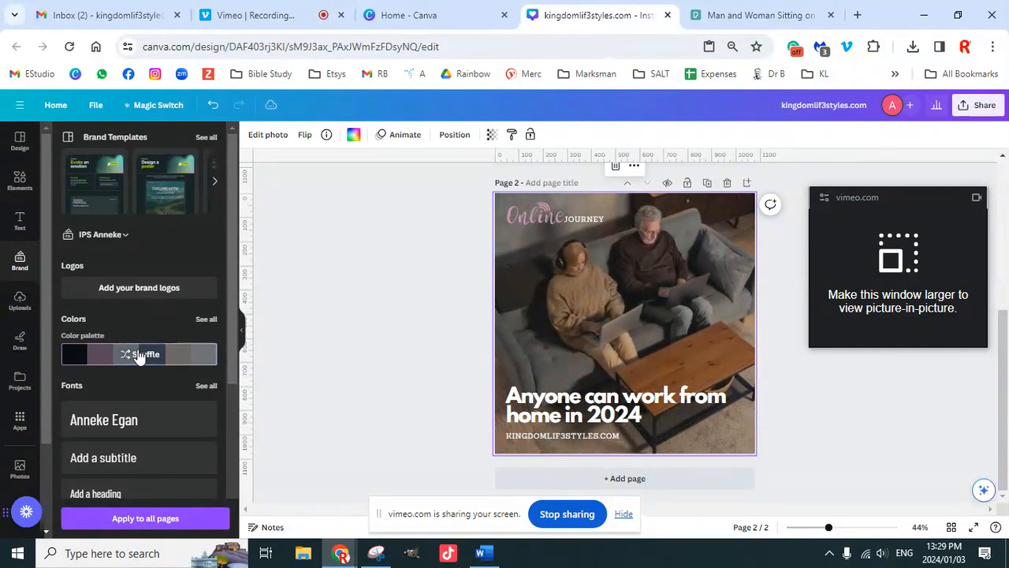
{"action": "left_click", "coordinate": [138, 355]}
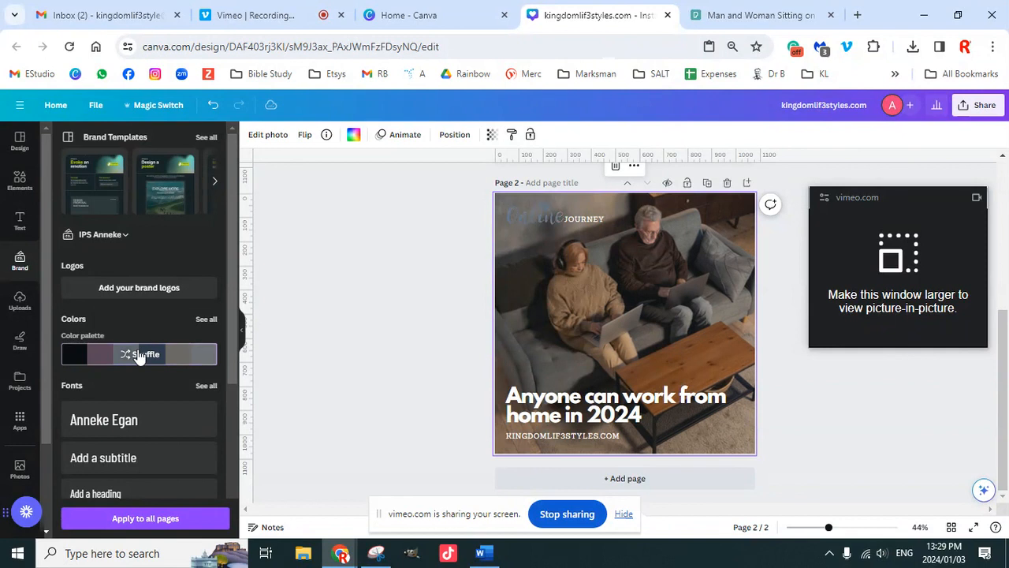
{"action": "scroll", "coordinate": [568, 363], "scroll_direction": "up", "scroll_amount": 4}
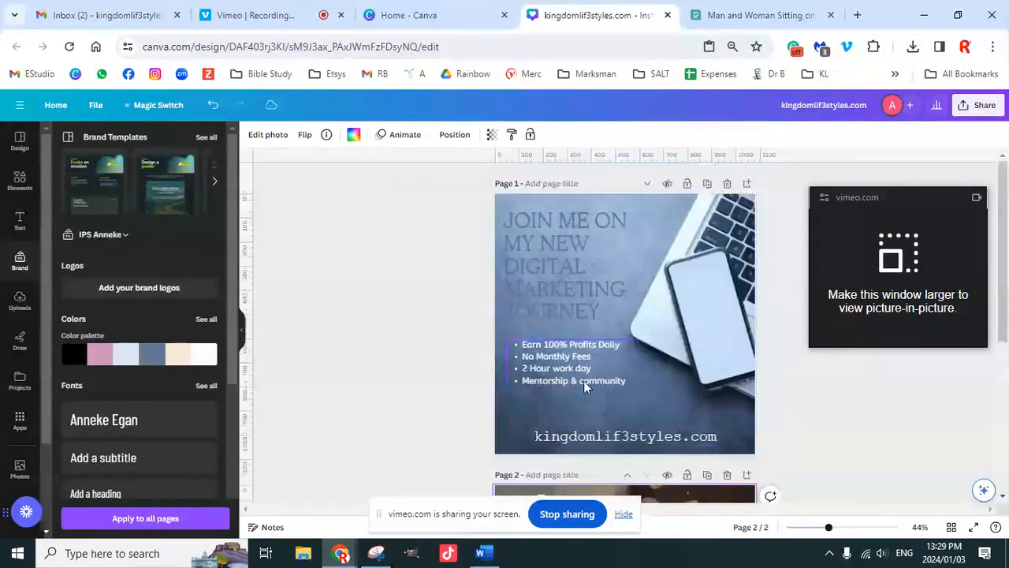
{"action": "scroll", "coordinate": [655, 369], "scroll_direction": "down", "scroll_amount": 4}
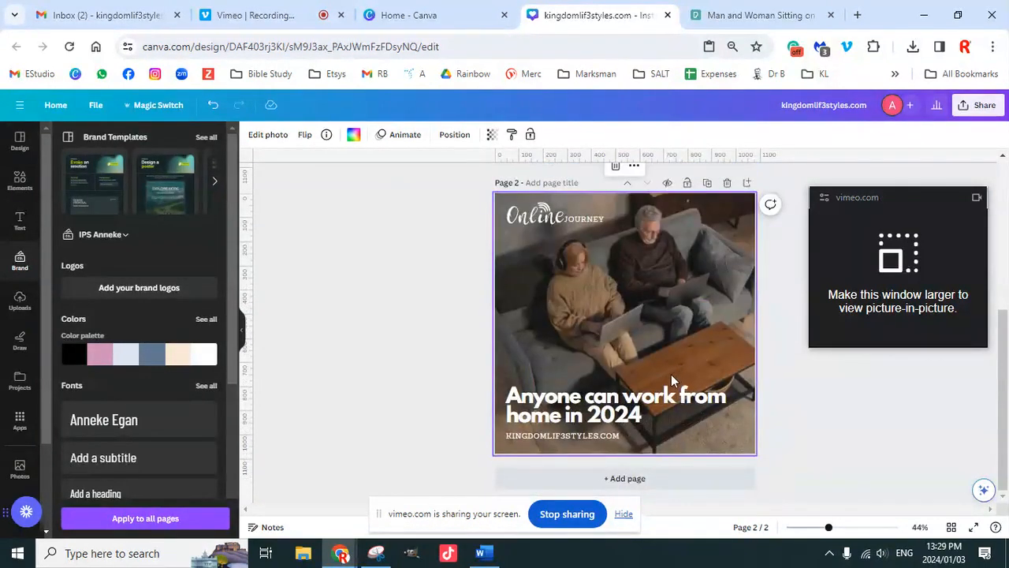
{"action": "scroll", "coordinate": [671, 377], "scroll_direction": "up", "scroll_amount": 4}
{"action": "scroll", "coordinate": [646, 327], "scroll_direction": "down", "scroll_amount": 4}
Add a third page and fill it with the Black Green Grunge Buy 1 Get 1 Fashion Instagram Post template
{"action": "left_click", "coordinate": [636, 479]}
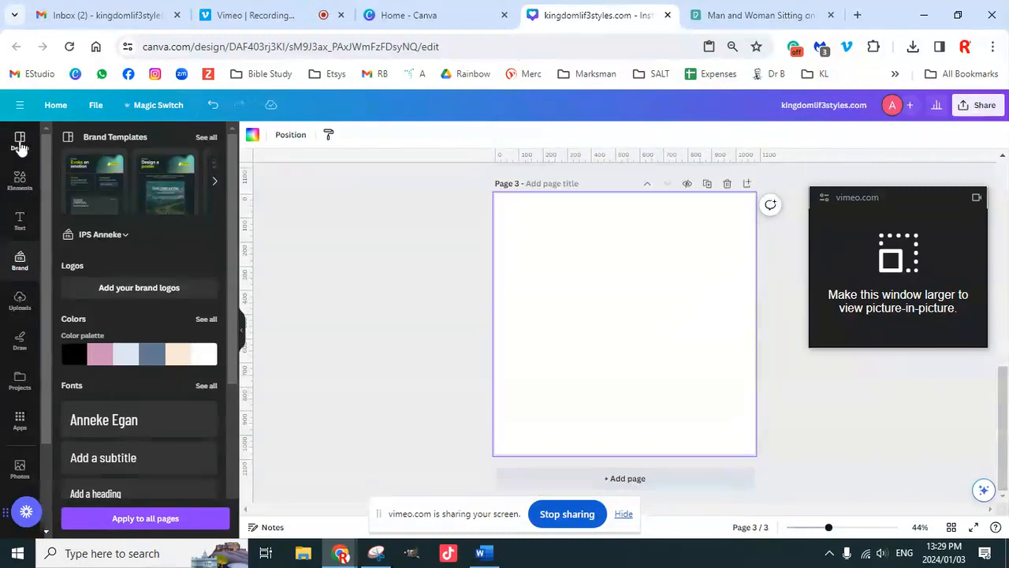
{"action": "left_click", "coordinate": [100, 166]}
{"action": "scroll", "coordinate": [159, 371], "scroll_direction": "down", "scroll_amount": 4}
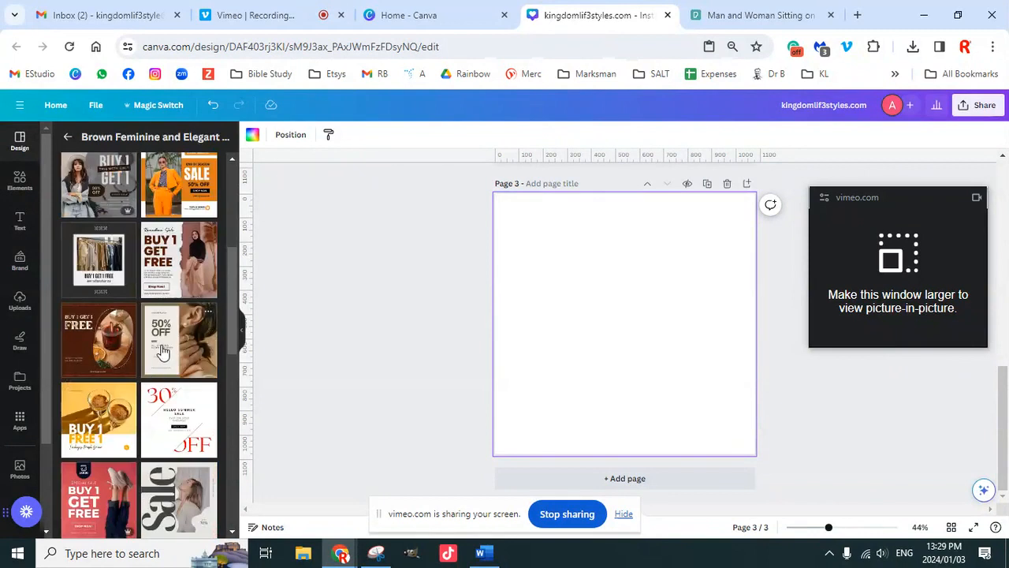
{"action": "scroll", "coordinate": [142, 349], "scroll_direction": "down", "scroll_amount": 5}
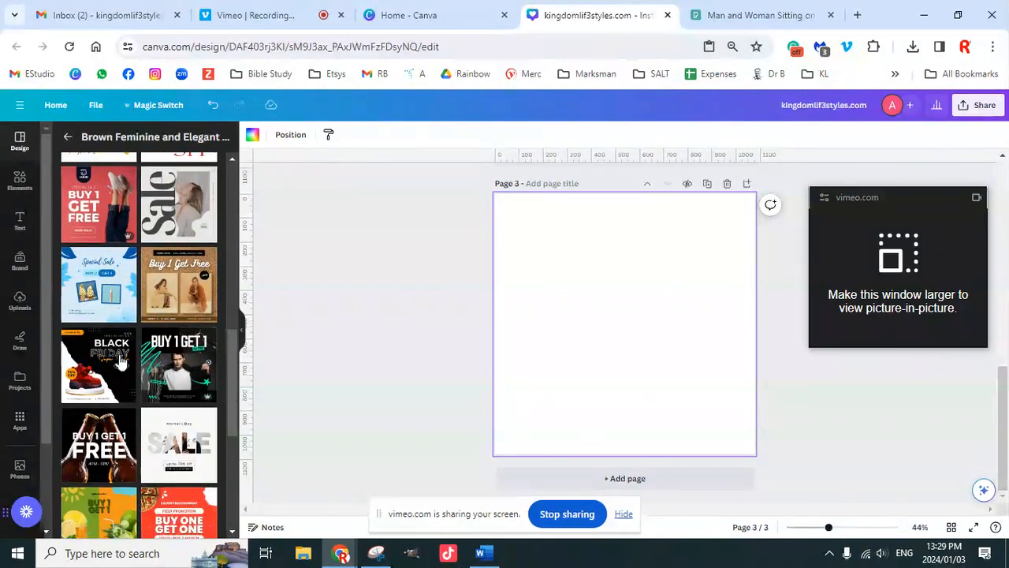
{"action": "scroll", "coordinate": [172, 382], "scroll_direction": "down", "scroll_amount": 2}
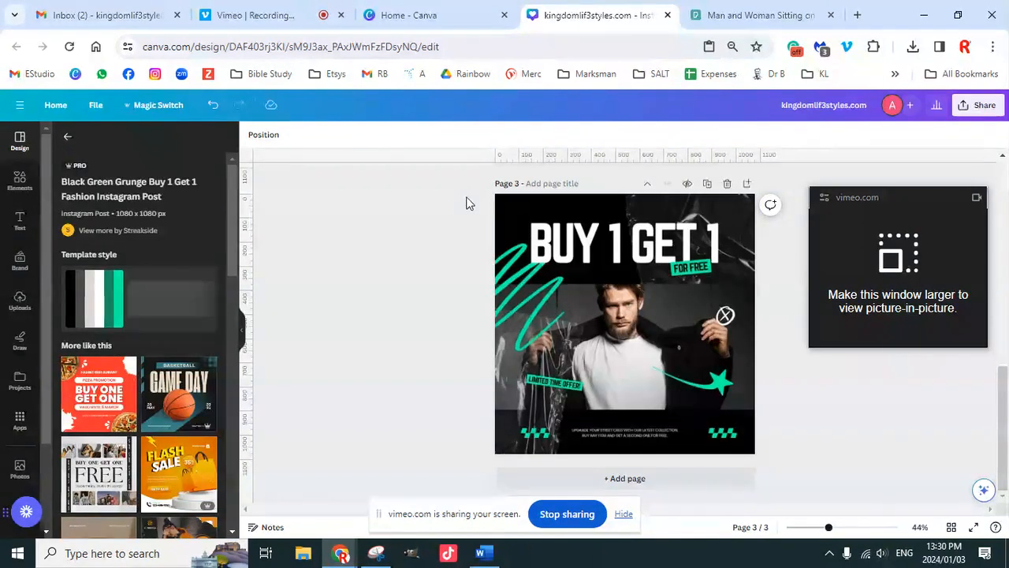
Shuffle the brand colour palette over page 3 until the background is pink, the headline black and the doodles white
{"action": "left_click_drag", "start_coordinate": [463, 184], "coordinate": [782, 472]}
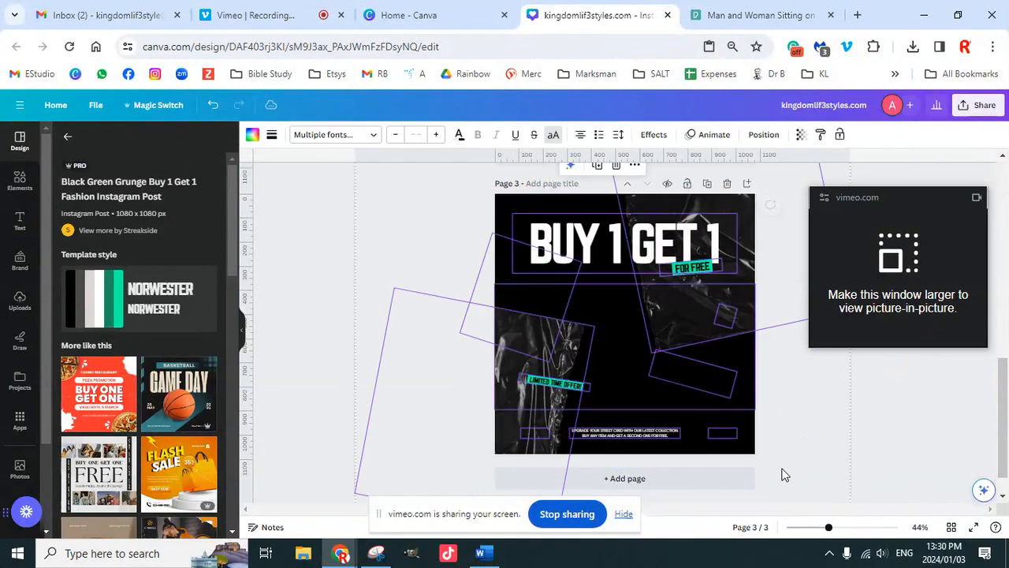
{"action": "left_click", "coordinate": [20, 262]}
{"action": "left_click", "coordinate": [141, 356]}
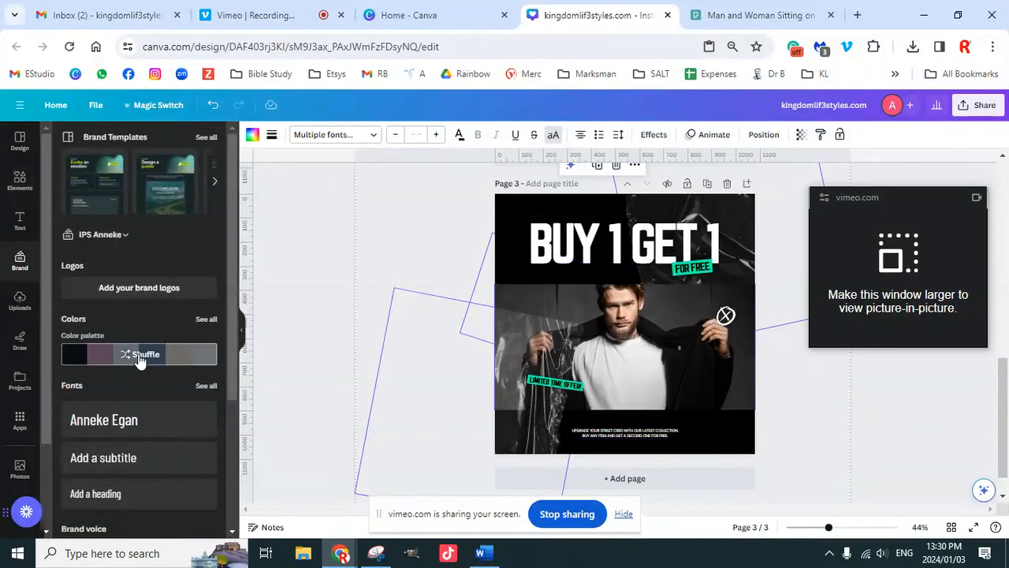
{"action": "left_click", "coordinate": [139, 356]}
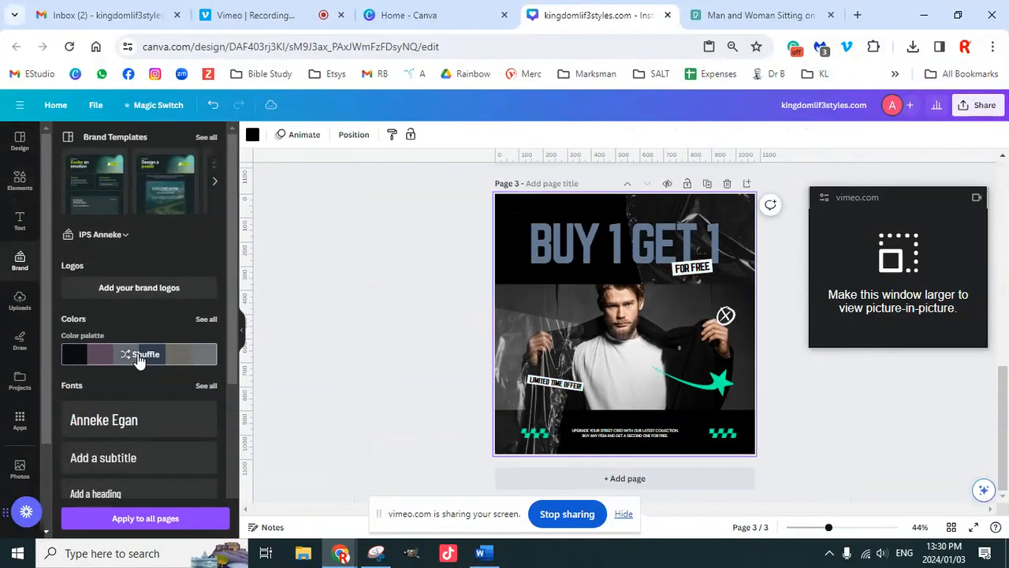
{"action": "left_click", "coordinate": [139, 356]}
{"action": "left_click", "coordinate": [145, 356]}
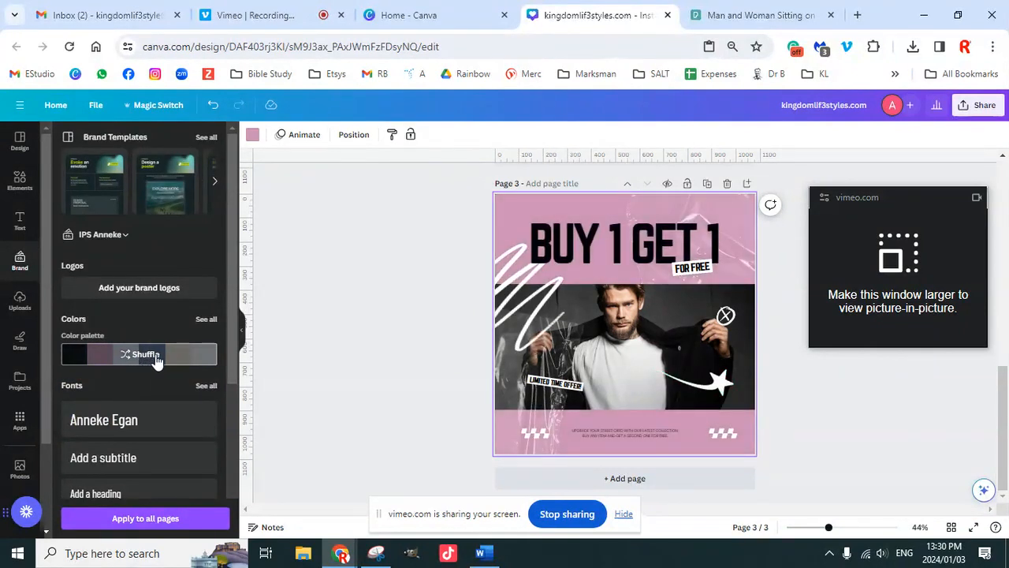
{"action": "left_click", "coordinate": [134, 356]}
{"action": "left_click", "coordinate": [139, 357]}
{"action": "left_click", "coordinate": [140, 356]}
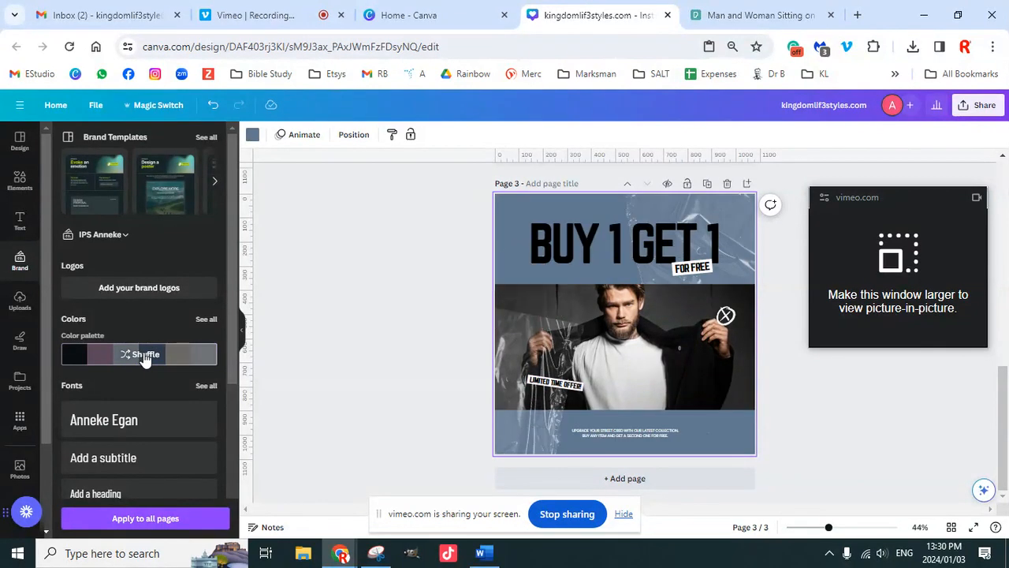
{"action": "left_click", "coordinate": [144, 356]}
{"action": "left_click", "coordinate": [144, 356]}
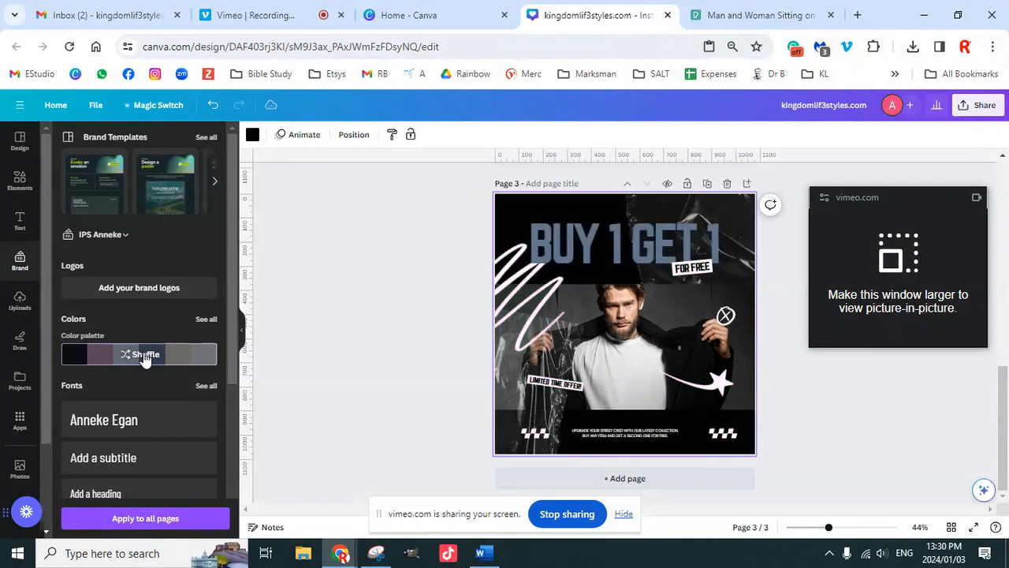
{"action": "left_click", "coordinate": [144, 356]}
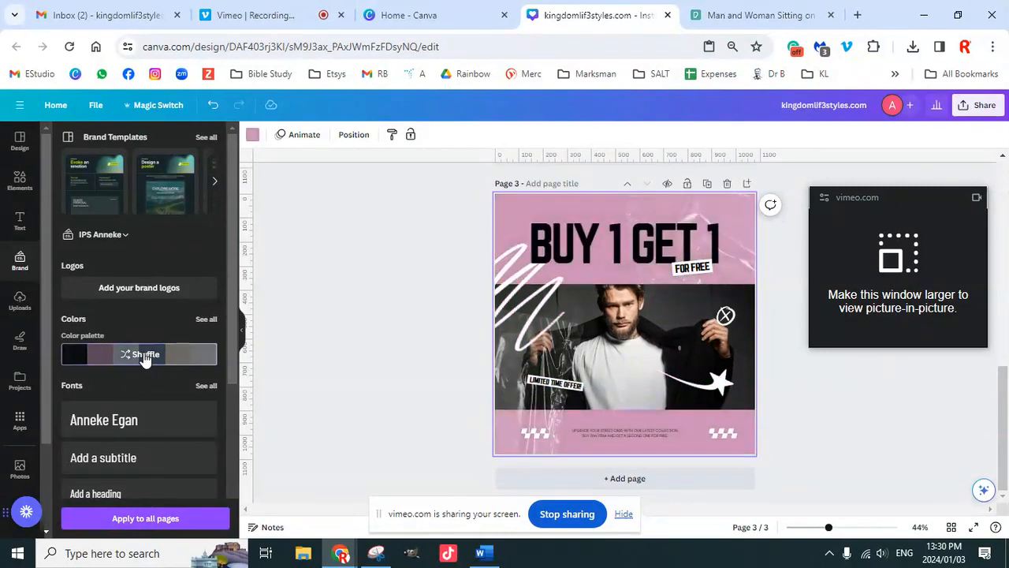
{"action": "left_click", "coordinate": [145, 357]}
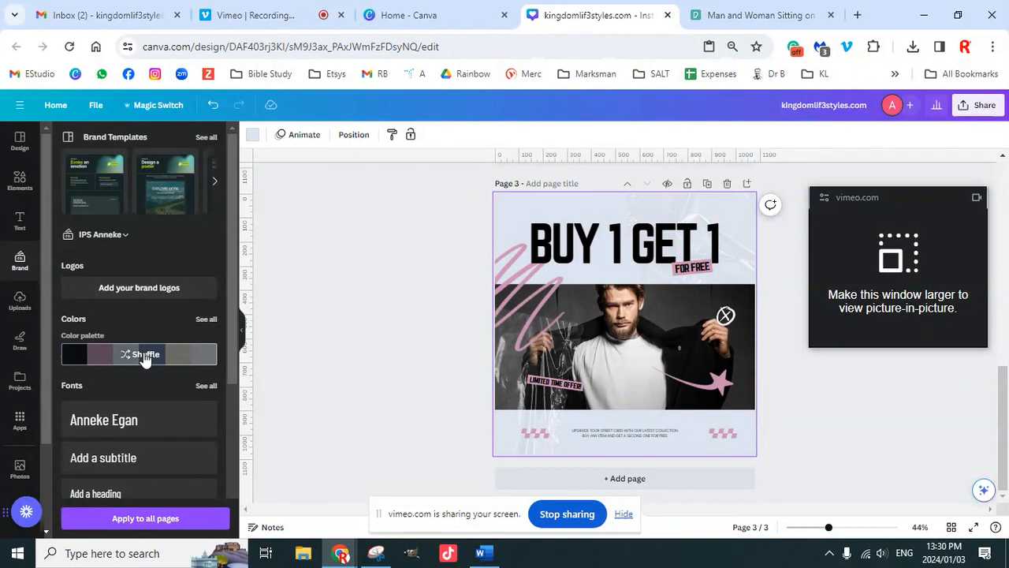
{"action": "left_click", "coordinate": [144, 356]}
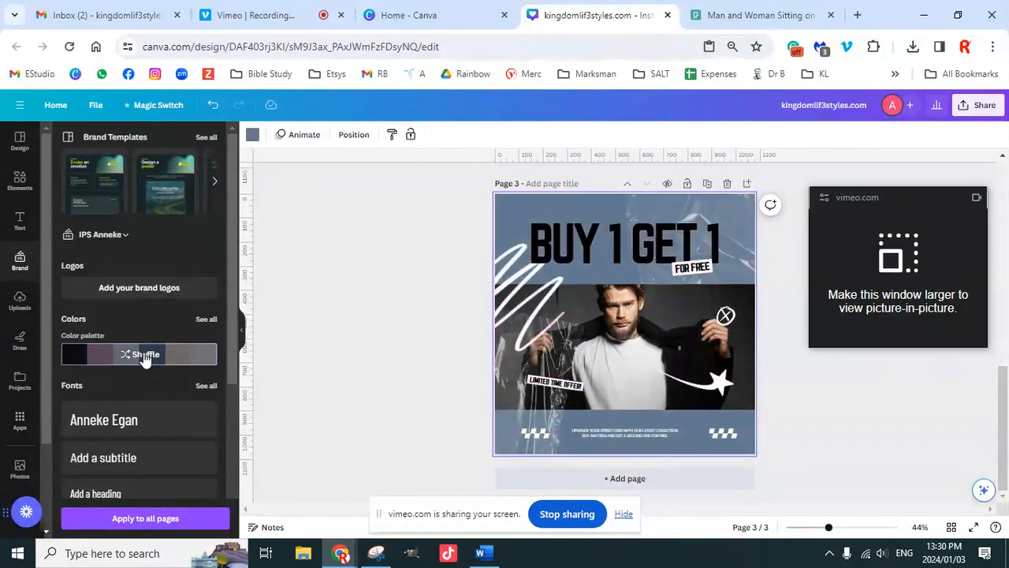
{"action": "left_click", "coordinate": [144, 357]}
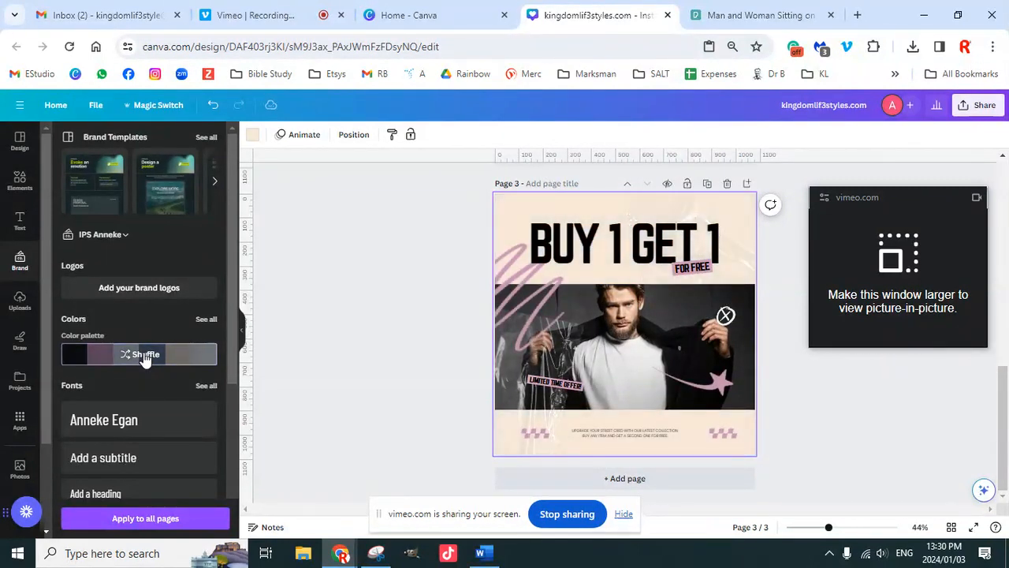
{"action": "left_click", "coordinate": [144, 356]}
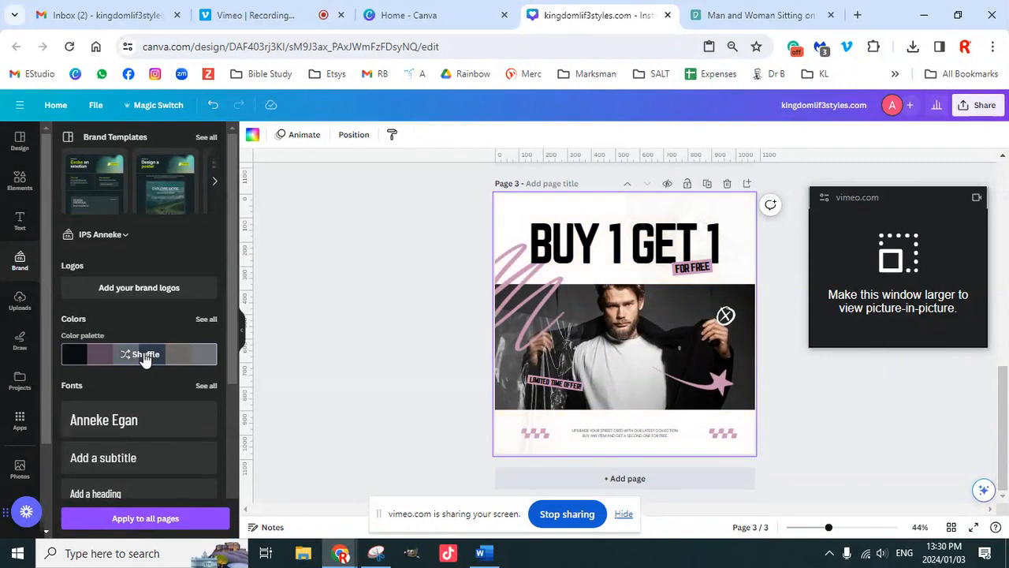
{"action": "left_click", "coordinate": [144, 356]}
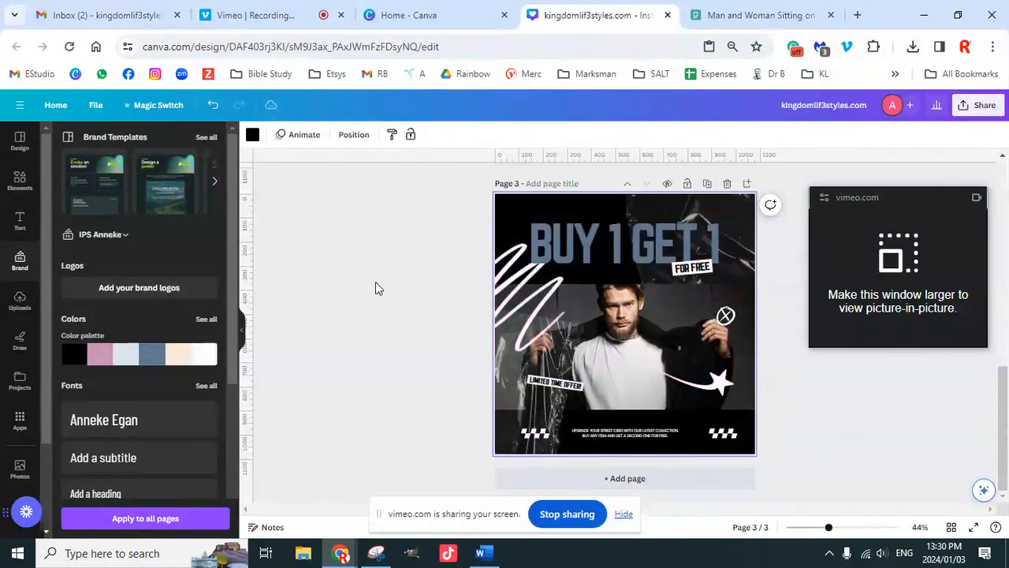
{"action": "left_click", "coordinate": [141, 357]}
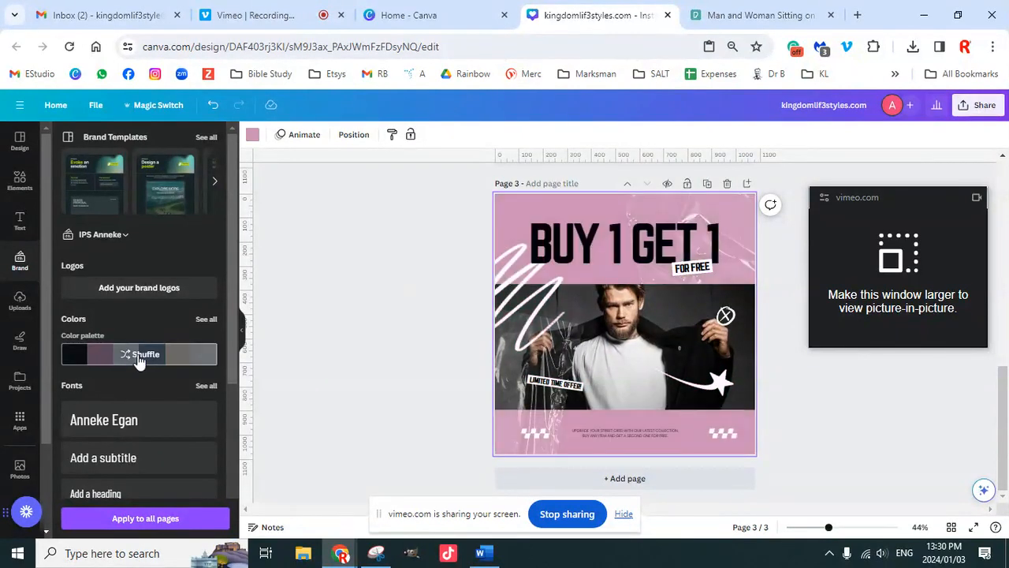
{"action": "left_click", "coordinate": [365, 293]}
Recolour the "Join me on my new digital marketing journey" headline on page 1 with the brand black #000000
{"action": "scroll", "coordinate": [751, 345], "scroll_direction": "up", "scroll_amount": 6}
{"action": "scroll", "coordinate": [743, 378], "scroll_direction": "up", "scroll_amount": 2}
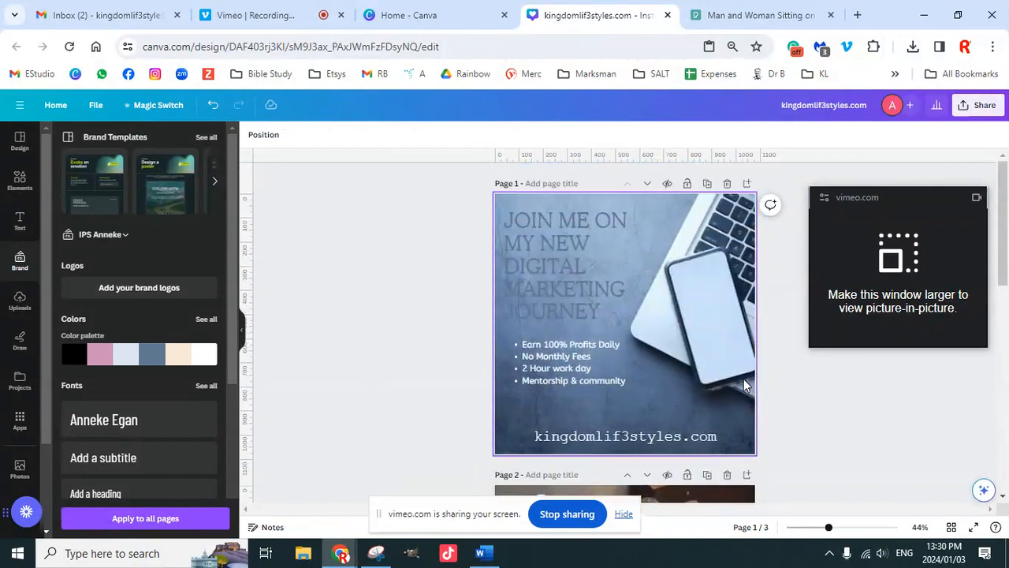
{"action": "left_click", "coordinate": [555, 260]}
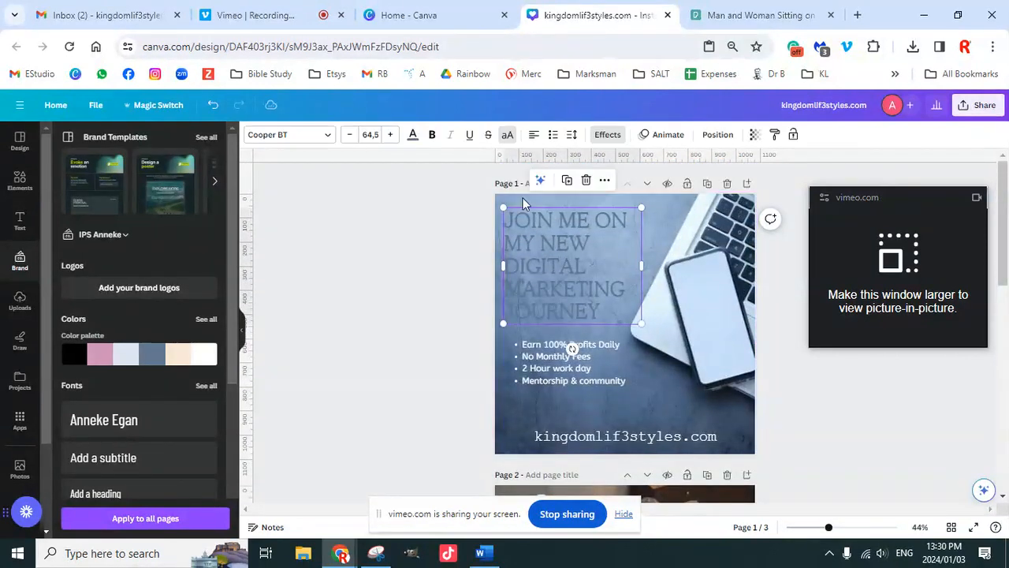
{"action": "left_click", "coordinate": [412, 134]}
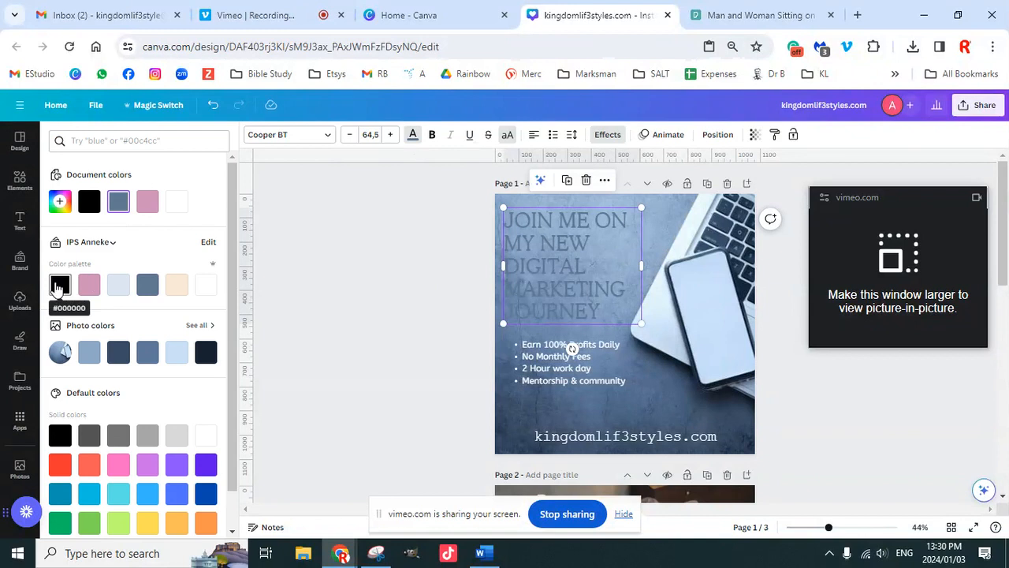
{"action": "left_click", "coordinate": [61, 284]}
{"action": "left_click", "coordinate": [426, 284]}
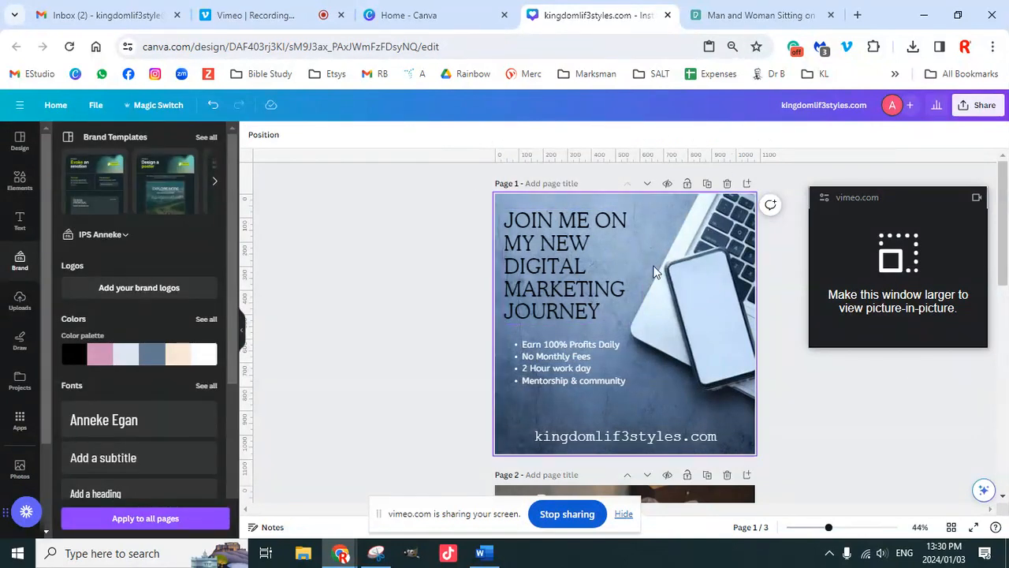
Copy the bulleted list's text style onto the kingdomlif3styles.com text on page 1
{"action": "left_click", "coordinate": [572, 369]}
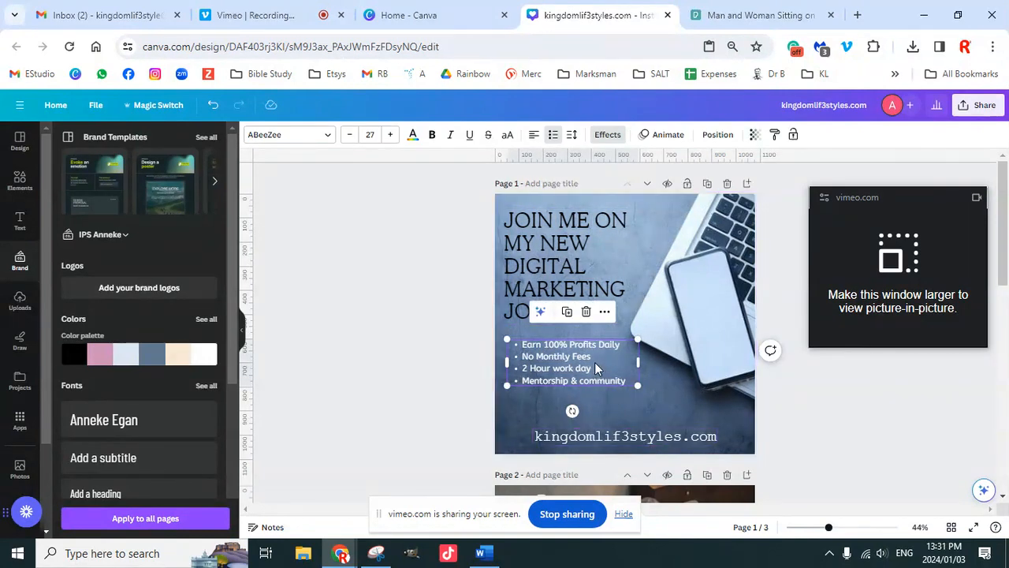
{"action": "left_click", "coordinate": [774, 134]}
{"action": "left_click", "coordinate": [611, 446]}
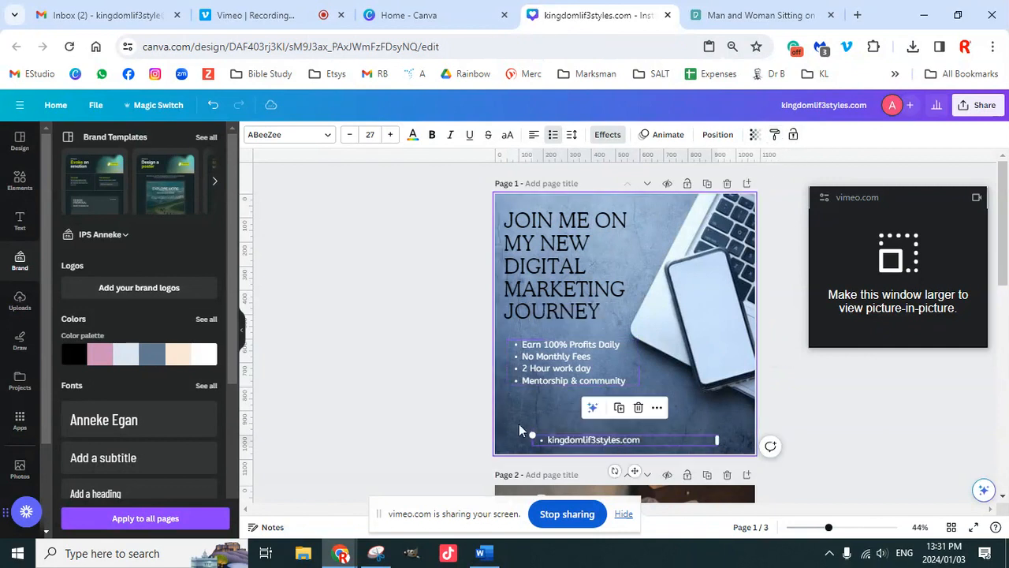
{"action": "left_click", "coordinate": [635, 446]}
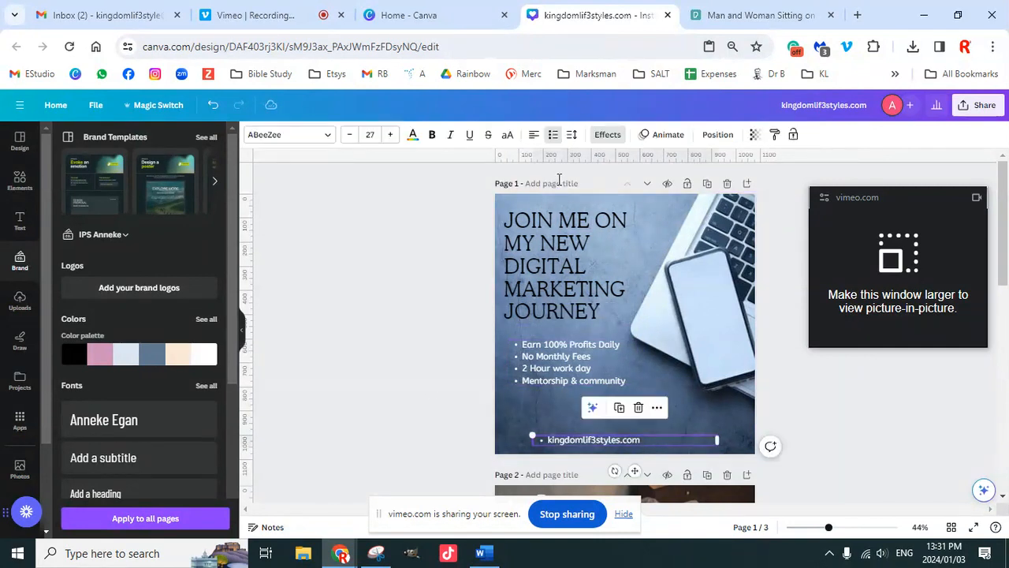
Remove the list formatting from the website text and centre-align it
{"action": "left_click", "coordinate": [554, 134]}
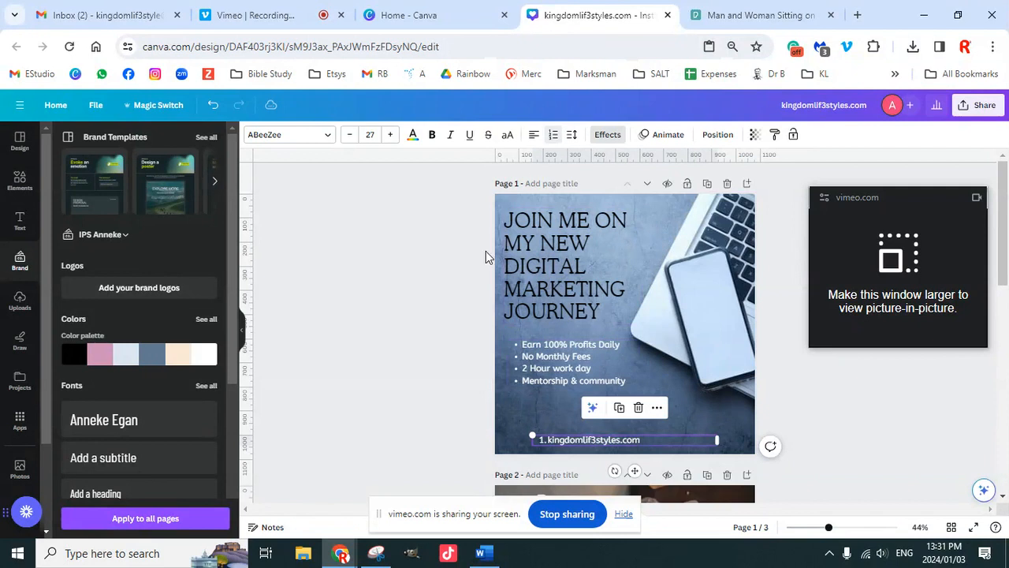
{"action": "left_click", "coordinate": [553, 139]}
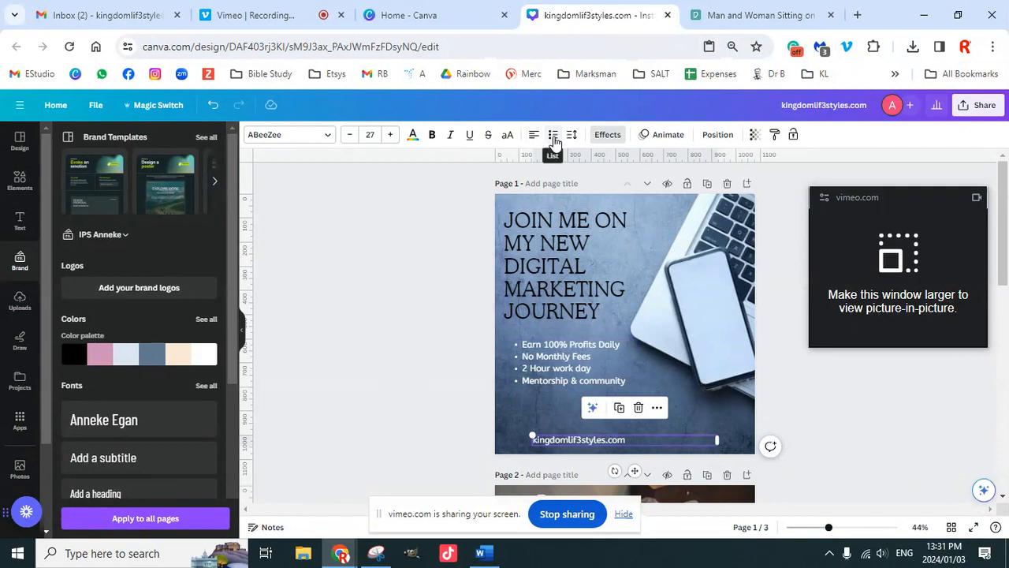
{"action": "left_click", "coordinate": [394, 402]}
{"action": "left_click", "coordinate": [620, 445]}
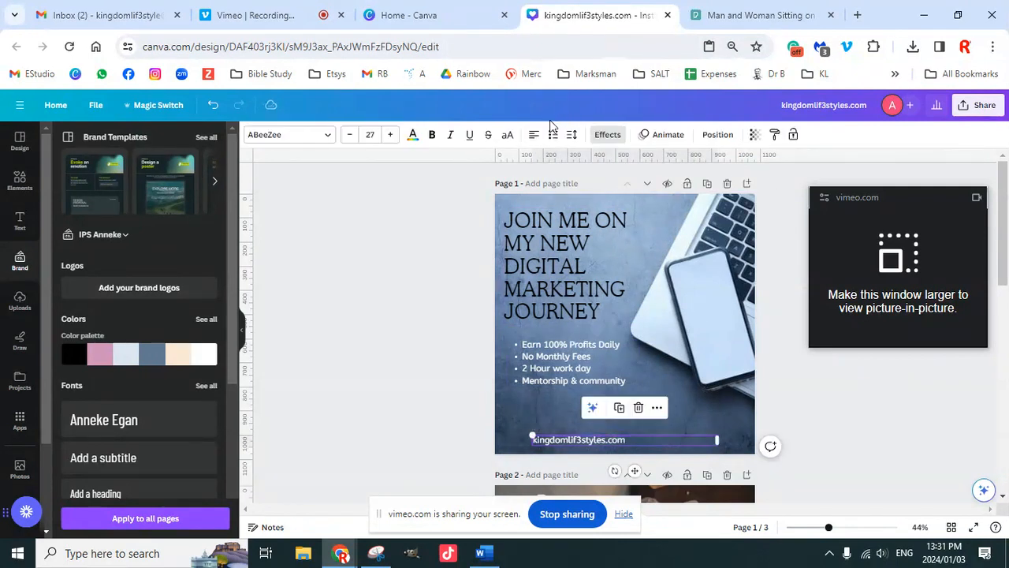
{"action": "left_click", "coordinate": [533, 134]}
{"action": "left_click", "coordinate": [403, 401]}
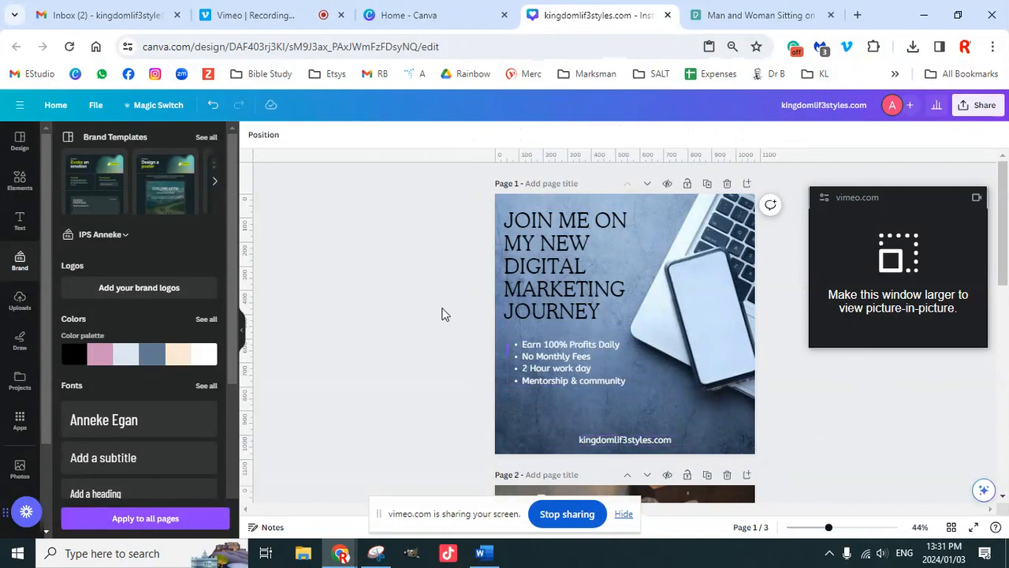
Enlarge the bulleted benefit list on page 1 to font size 30 and place it slightly lower beneath the headline
{"action": "left_click", "coordinate": [622, 383]}
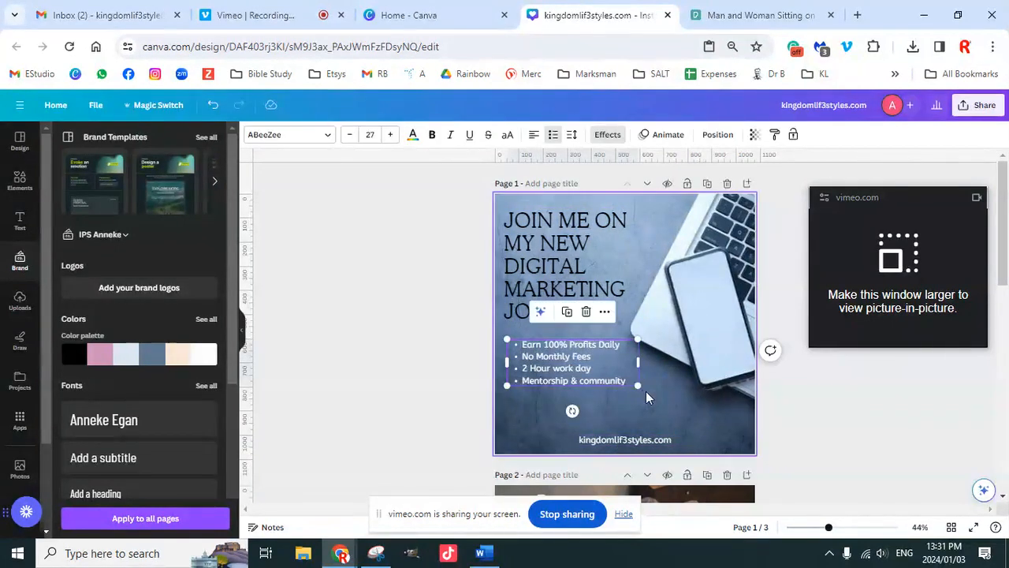
{"action": "left_click_drag", "start_coordinate": [637, 385], "coordinate": [646, 404]}
{"action": "left_click_drag", "start_coordinate": [582, 373], "coordinate": [576, 378]}
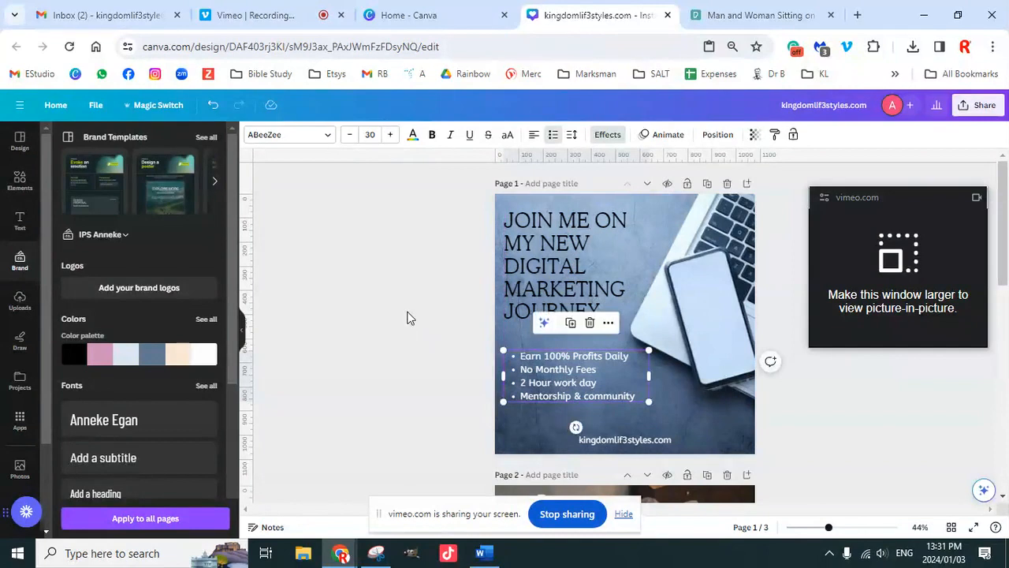
{"action": "left_click", "coordinate": [410, 318]}
Capitalise the last bullet's final word so that it reads "Mentorship & Community"
{"action": "left_click", "coordinate": [591, 400]}
{"action": "left_click", "coordinate": [589, 398]}
{"action": "type", "text": "C"}
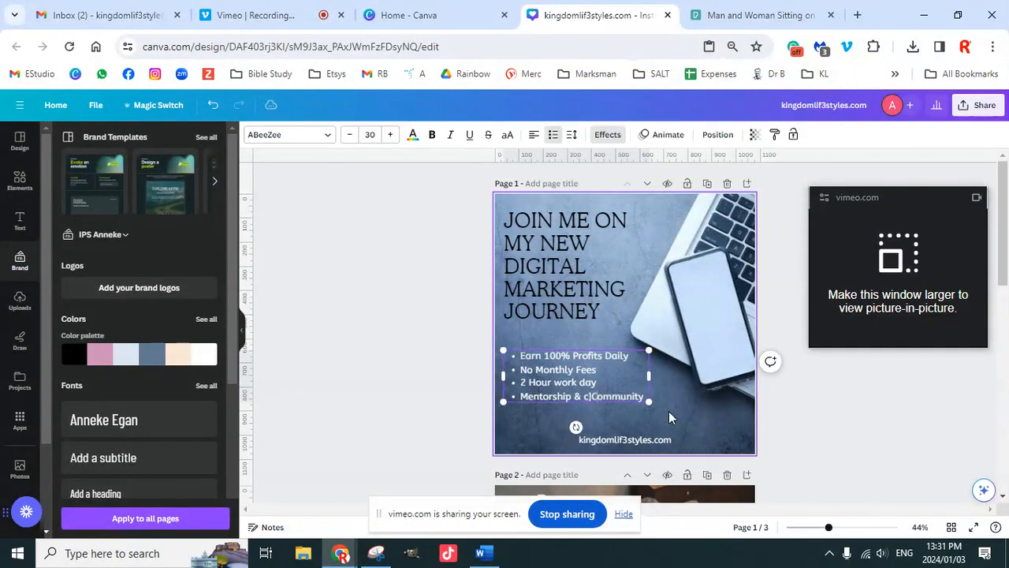
{"action": "key", "text": "BackSpace"}
{"action": "key", "text": "Delete"}
{"action": "type", "text": "C"}
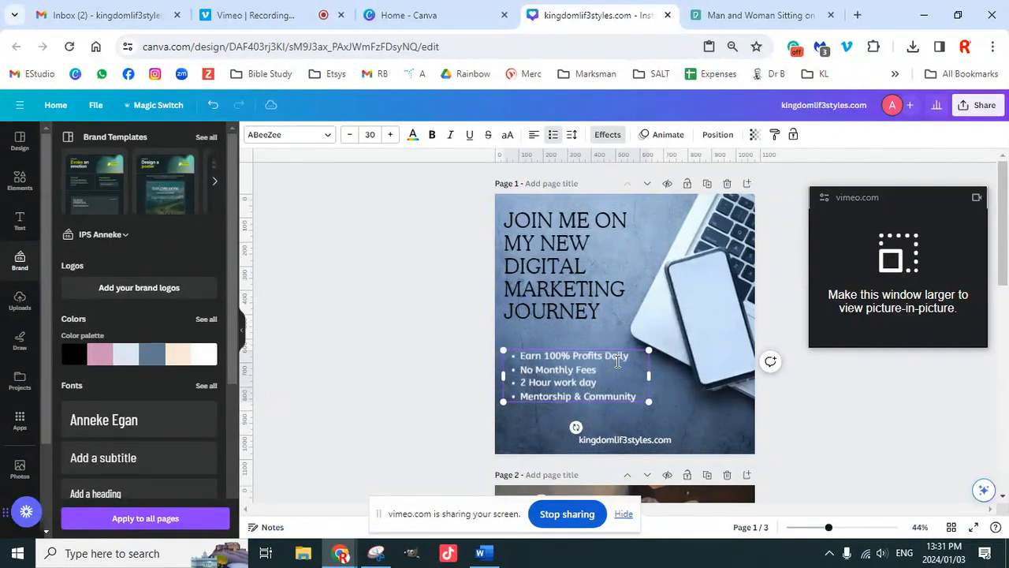
{"action": "left_click", "coordinate": [893, 402]}
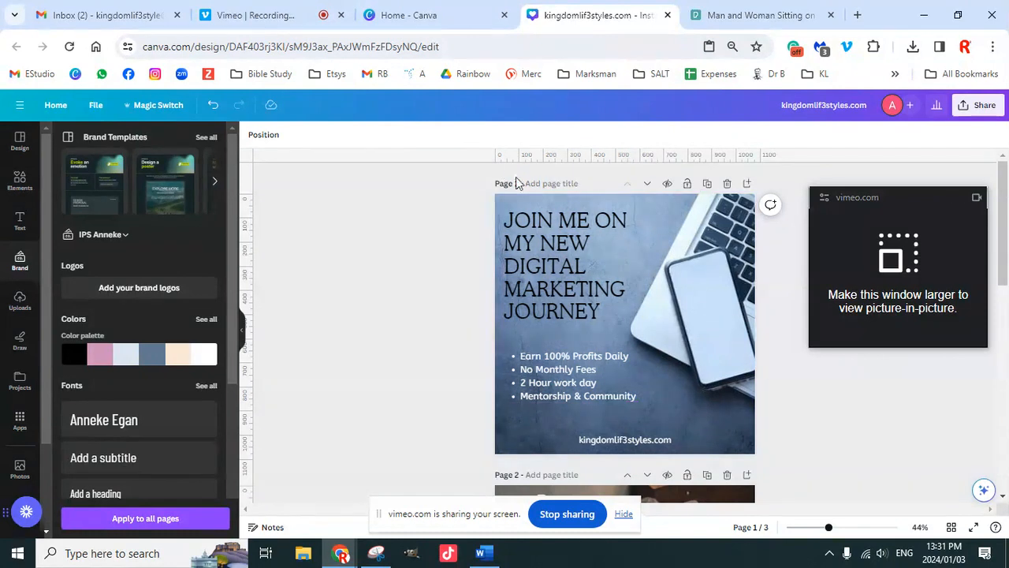
Title page 1 "Join me" and set up the design's download as a PNG at size 0.875
{"action": "left_click", "coordinate": [543, 184]}
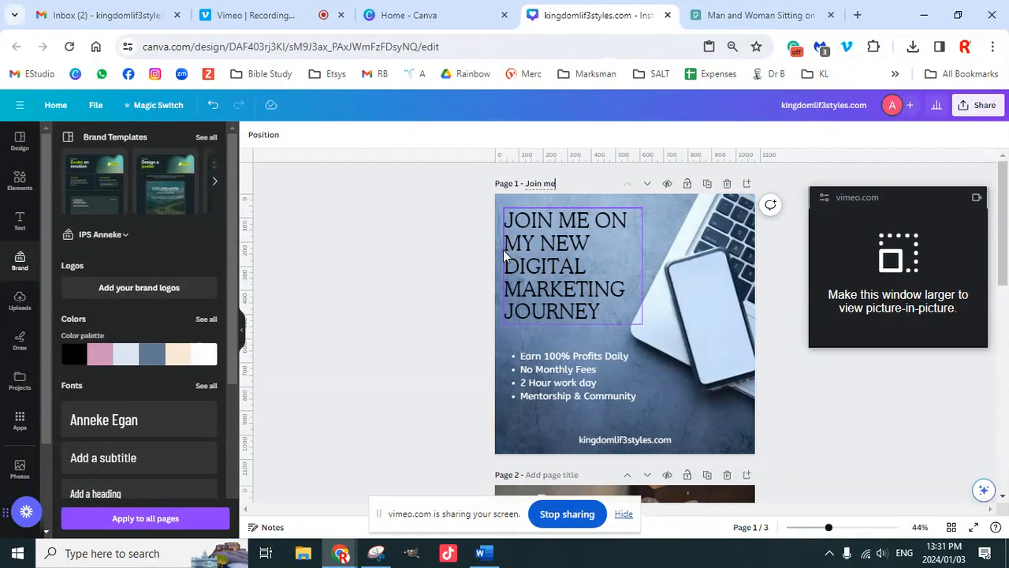
{"action": "left_click", "coordinate": [981, 105]}
{"action": "left_click_drag", "start_coordinate": [913, 203], "coordinate": [387, 256]}
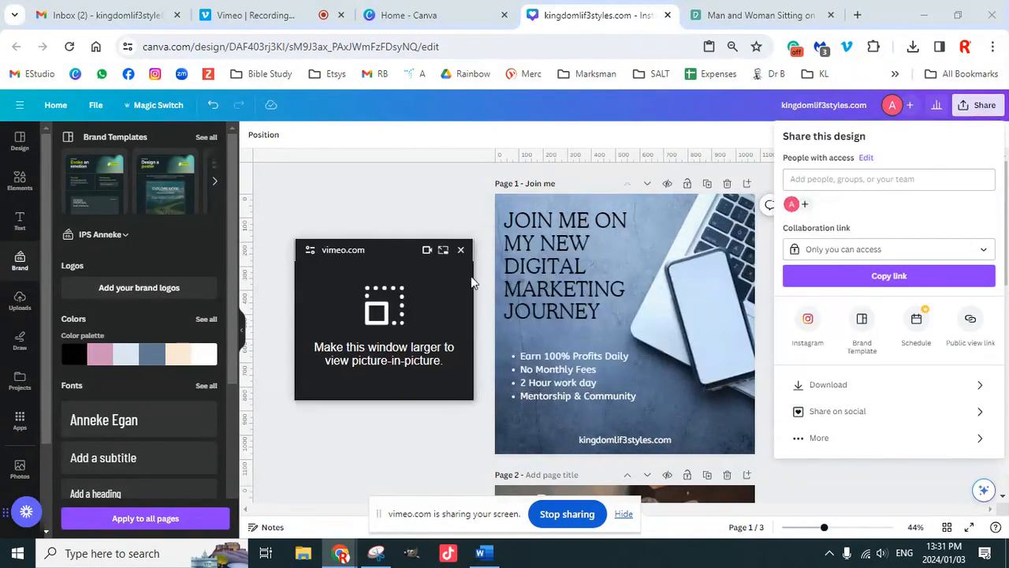
{"action": "left_click", "coordinate": [856, 386]}
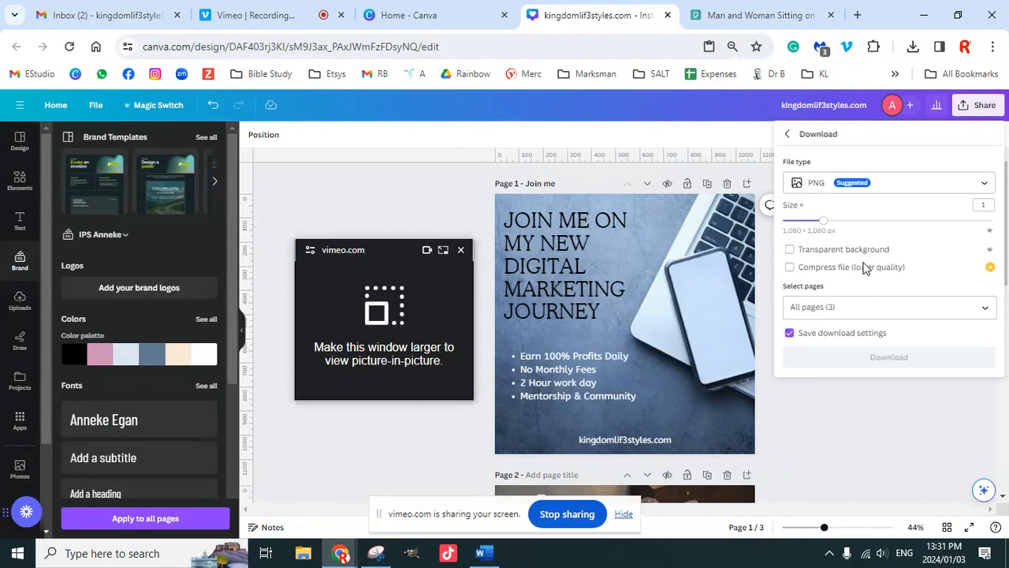
{"action": "left_click", "coordinate": [883, 189]}
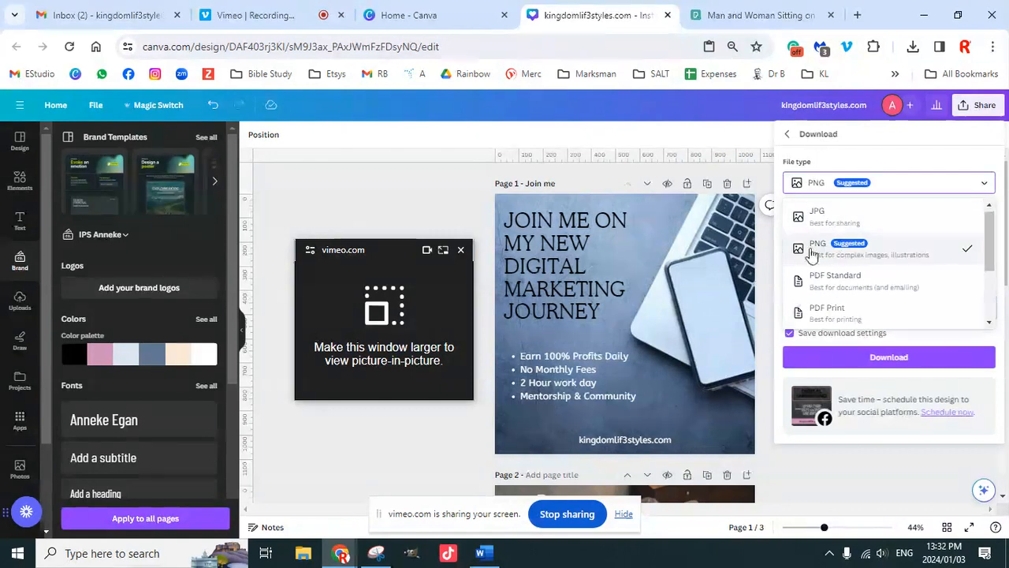
{"action": "left_click", "coordinate": [871, 250]}
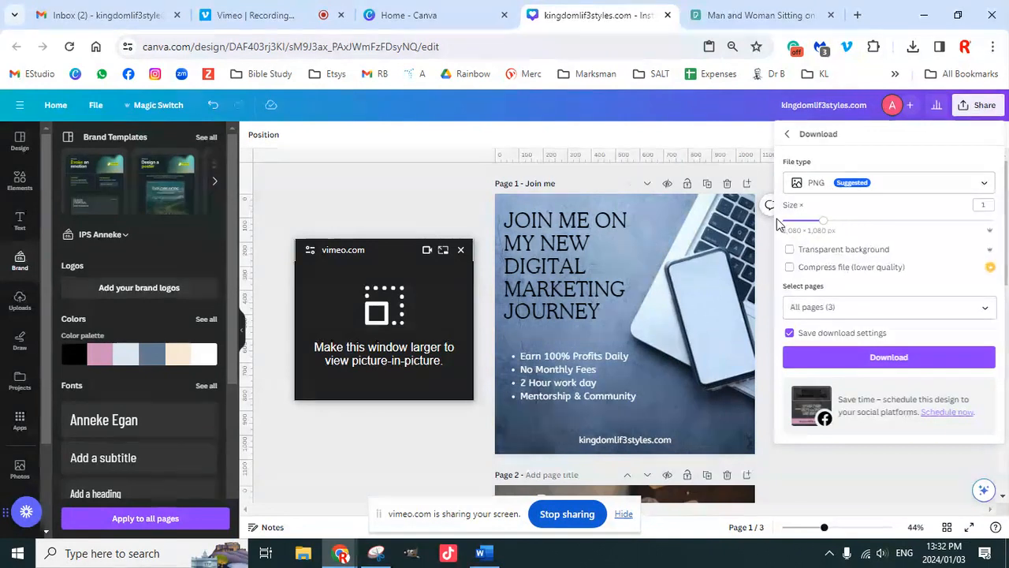
{"action": "mouse_move", "coordinate": [827, 226]}
{"action": "left_mouse_down"}
{"action": "mouse_move", "coordinate": [963, 221]}
{"action": "mouse_move", "coordinate": [803, 223]}
{"action": "mouse_move", "coordinate": [812, 222]}
{"action": "left_mouse_up"}
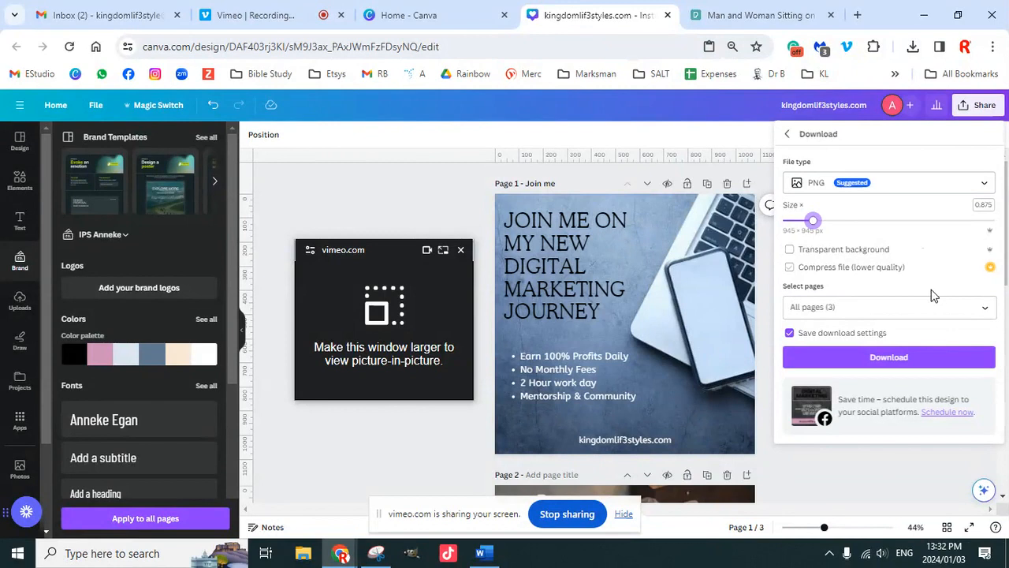
Limit the download to page 1 only and save it as "Join me" in the Free images folder
{"action": "left_click", "coordinate": [879, 306]}
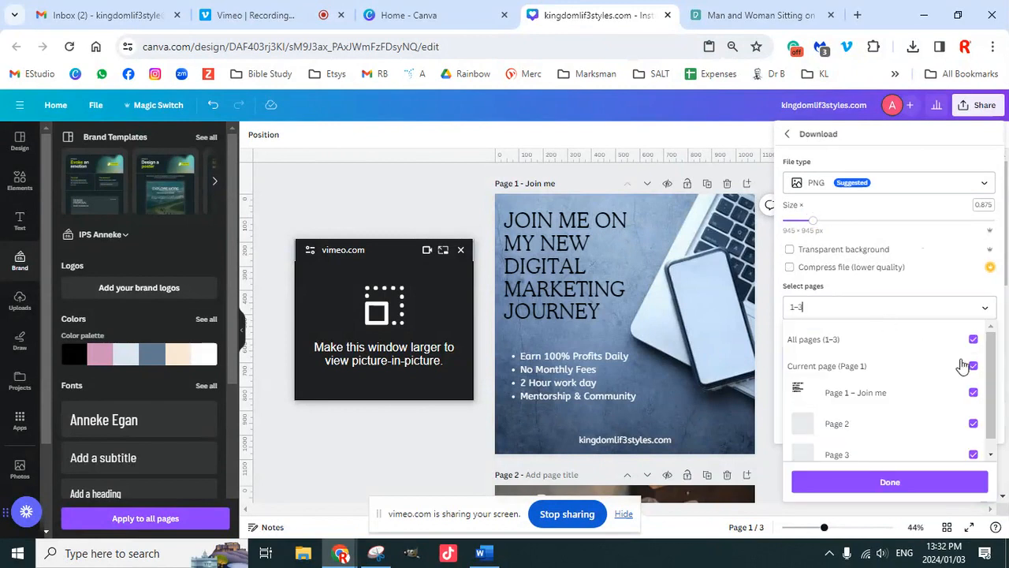
{"action": "left_click", "coordinate": [879, 349]}
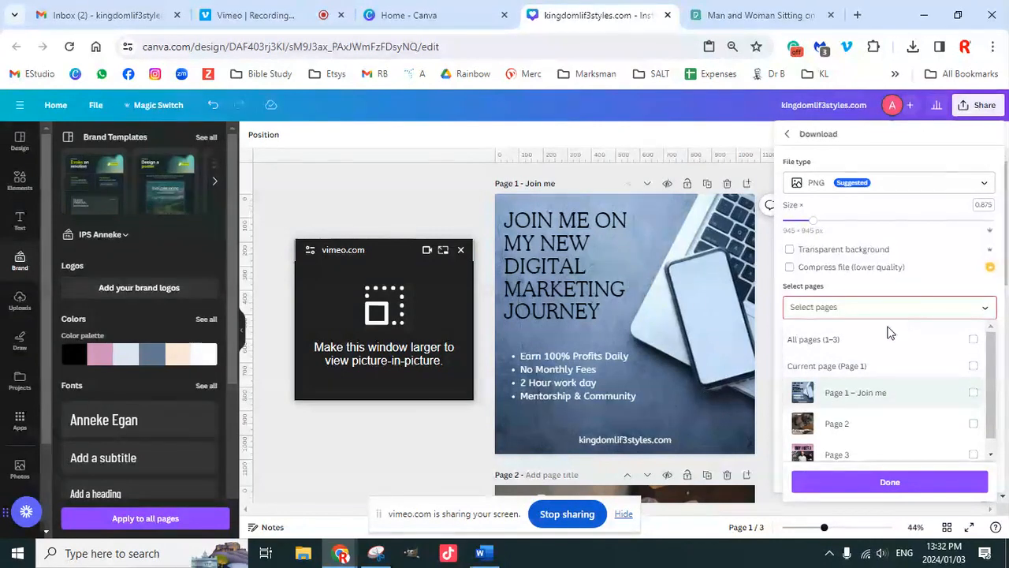
{"action": "left_click", "coordinate": [899, 367]}
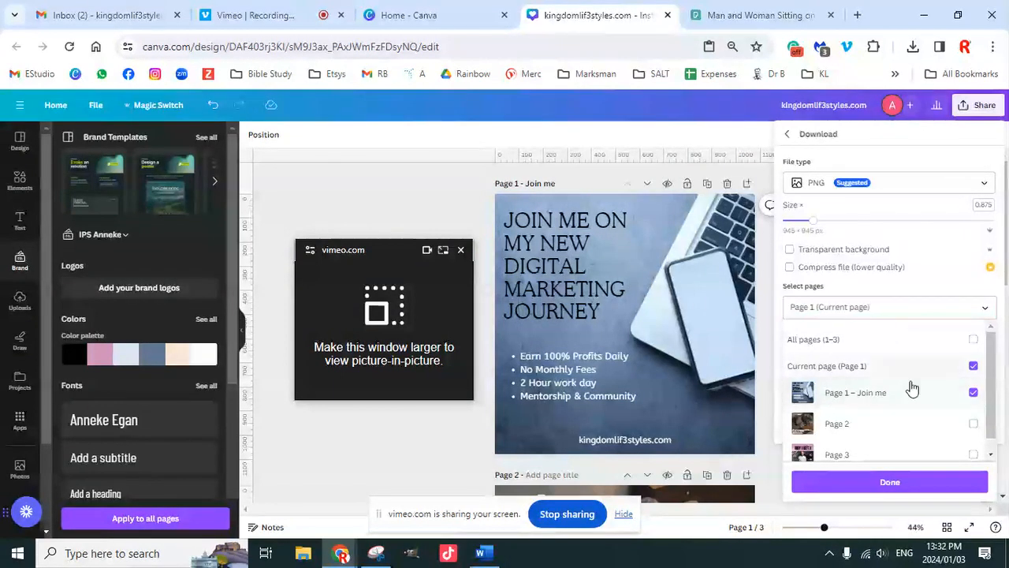
{"action": "left_click", "coordinate": [888, 482]}
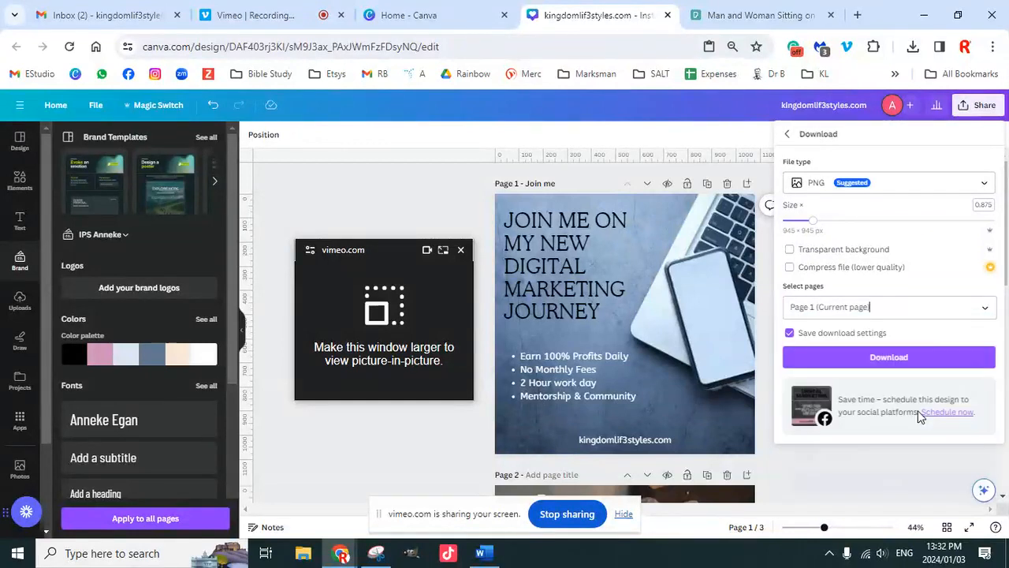
{"action": "left_click", "coordinate": [890, 358]}
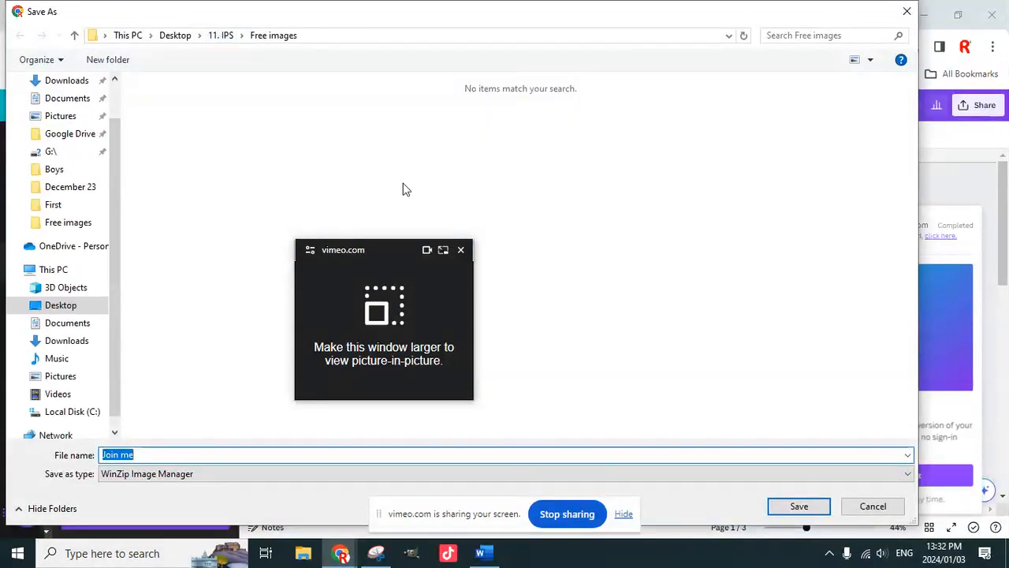
{"action": "left_click", "coordinate": [798, 506]}
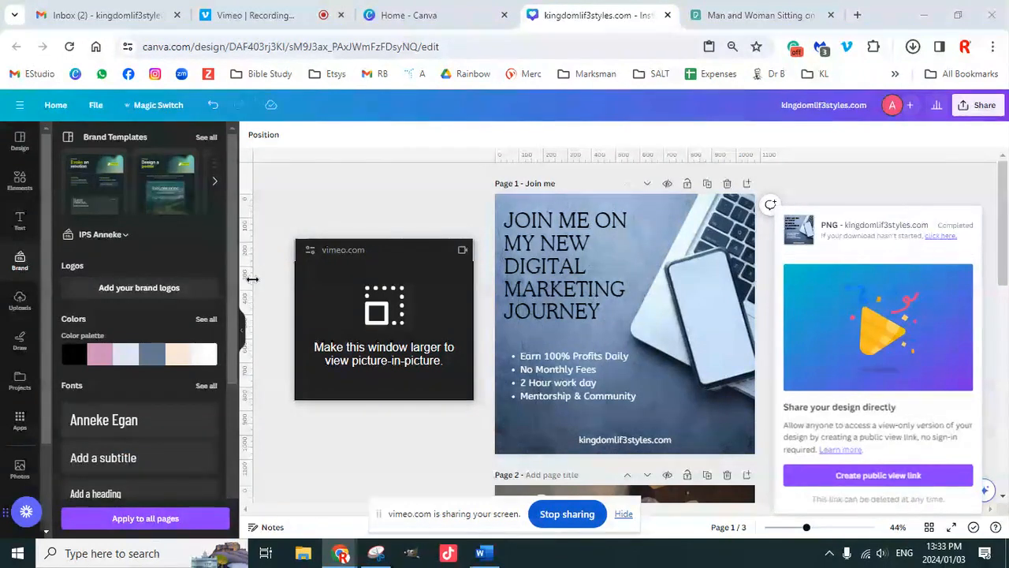
Switch to File Explorer, view the downloaded "Join me" image at full size, and return to the Canva design
{"action": "left_click", "coordinate": [304, 552]}
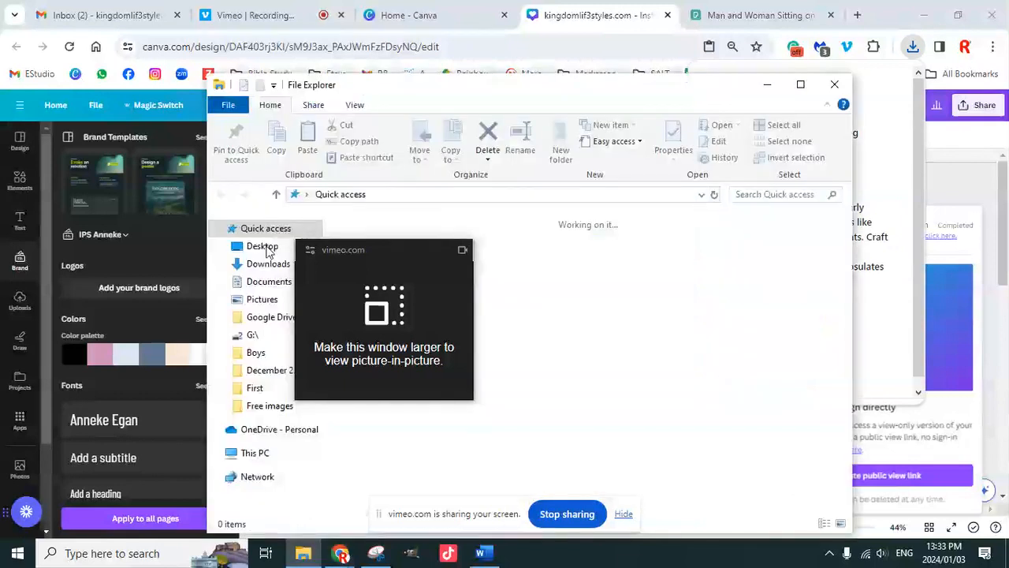
{"action": "left_click", "coordinate": [262, 246]}
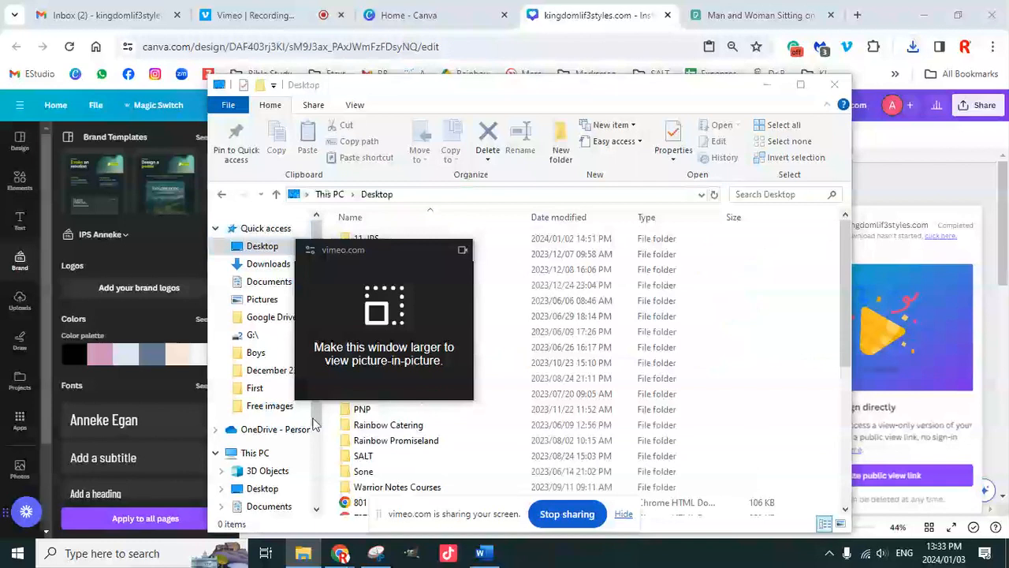
{"action": "left_click", "coordinate": [266, 407]}
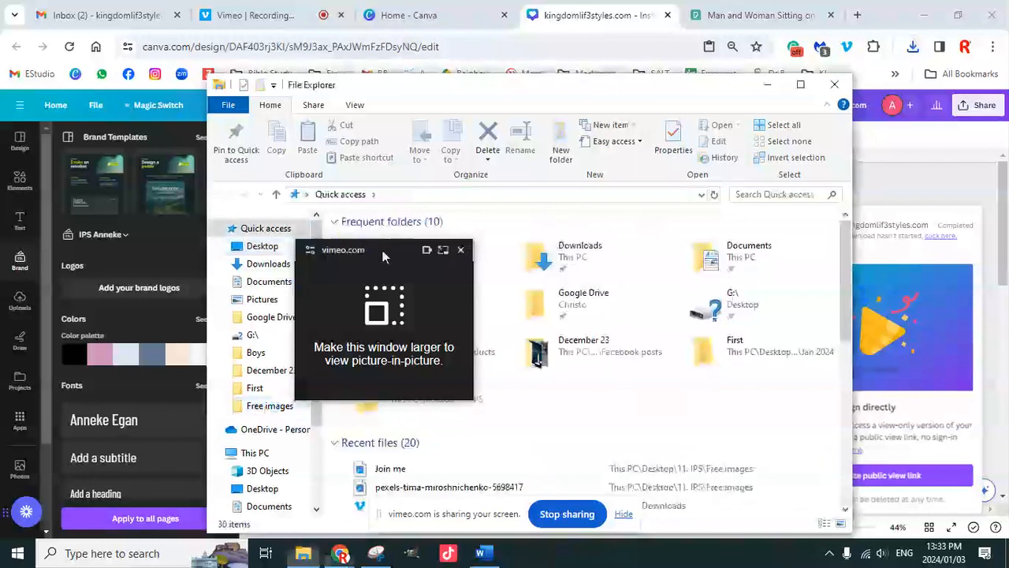
{"action": "left_click", "coordinate": [383, 255]}
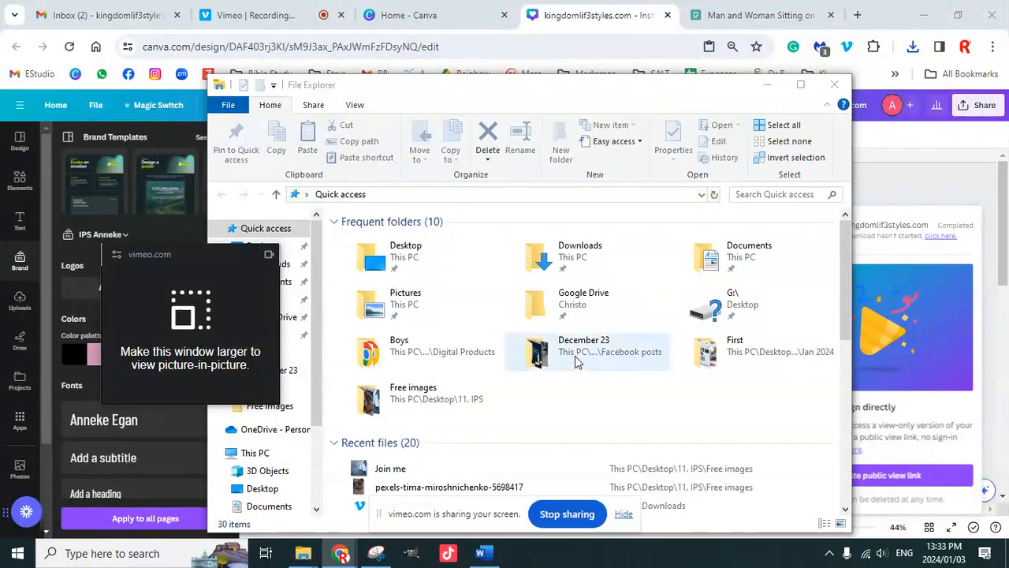
{"action": "left_click", "coordinate": [394, 473]}
{"action": "double_click", "coordinate": [394, 473]}
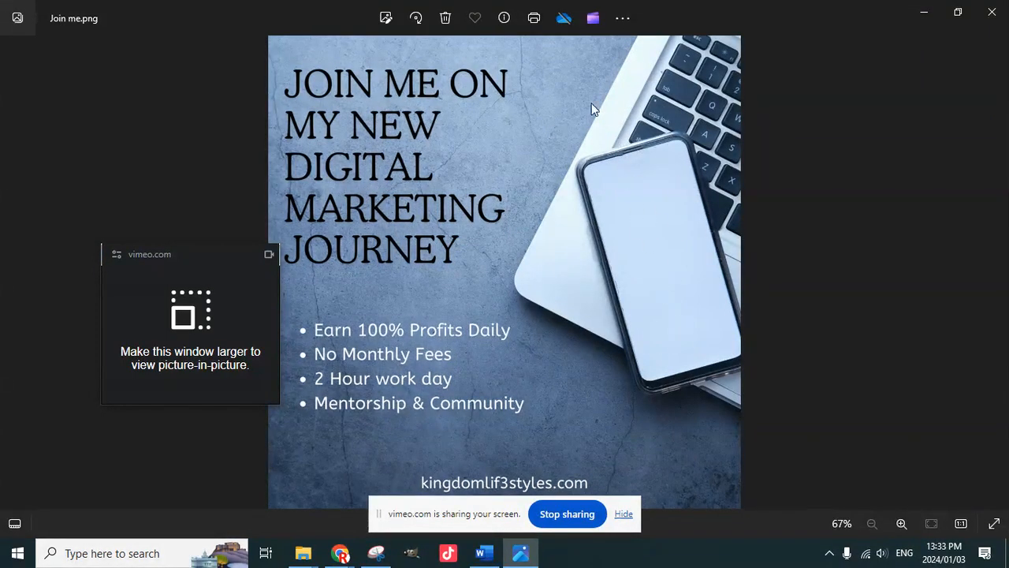
{"action": "left_click", "coordinate": [991, 12]}
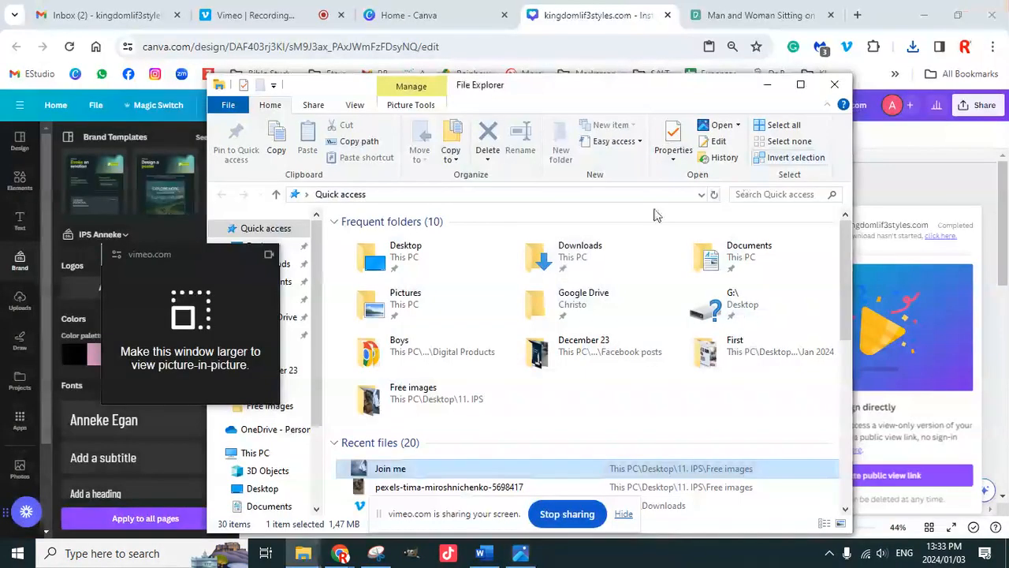
{"action": "left_click", "coordinate": [768, 86]}
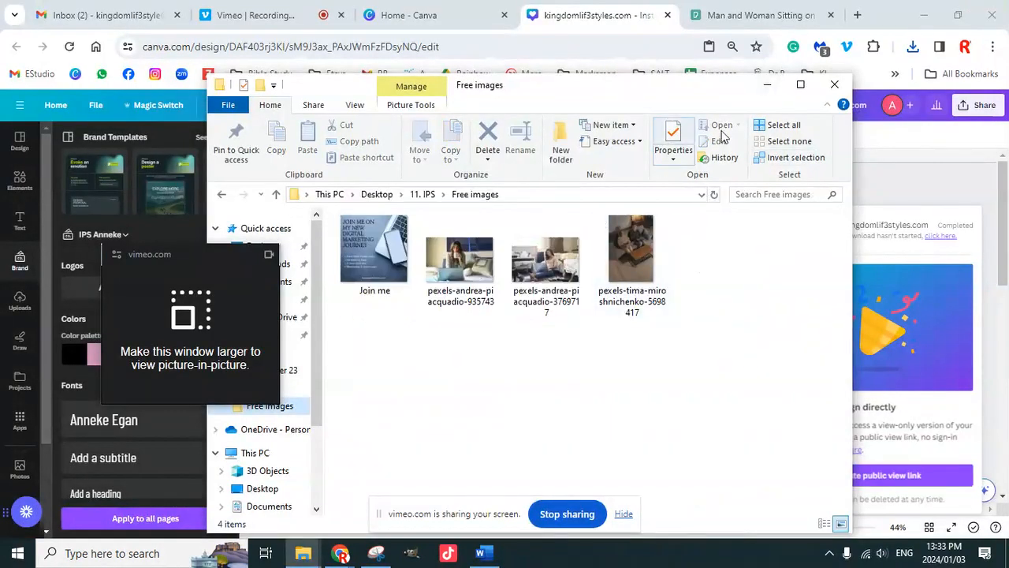
{"action": "left_click", "coordinate": [768, 86]}
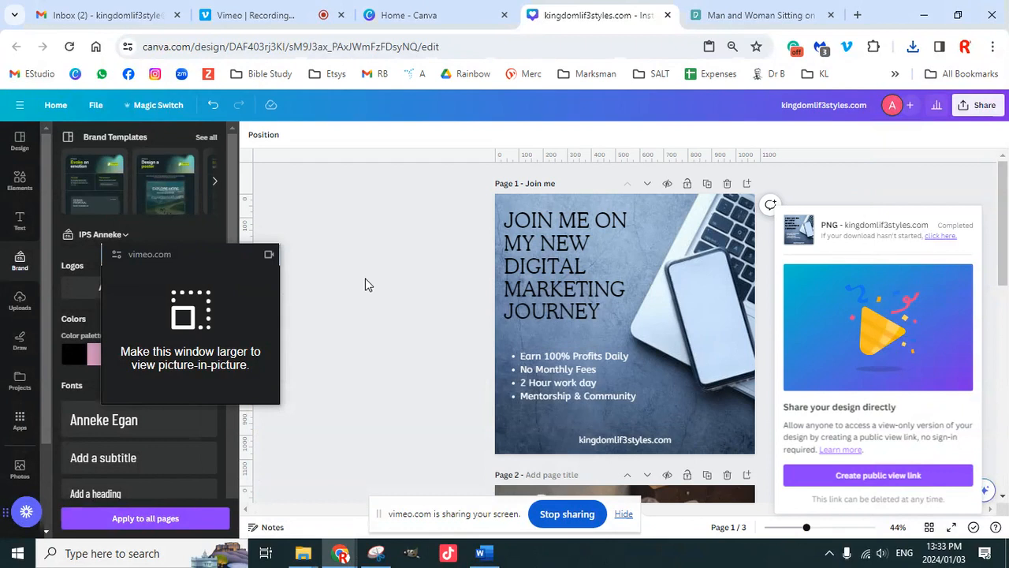
{"action": "left_click", "coordinate": [447, 227]}
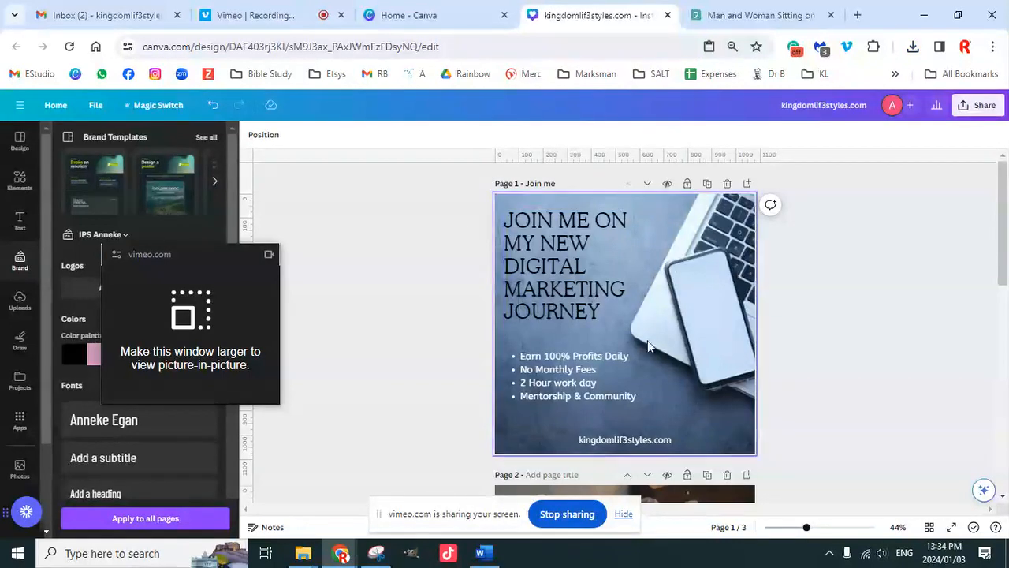
Review the layouts of all three pages, from the "Join me" post to the "Buy 1 Get 1" template
{"action": "scroll", "coordinate": [685, 351], "scroll_direction": "down", "scroll_amount": 6}
{"action": "scroll", "coordinate": [473, 339], "scroll_direction": "up", "scroll_amount": 6}
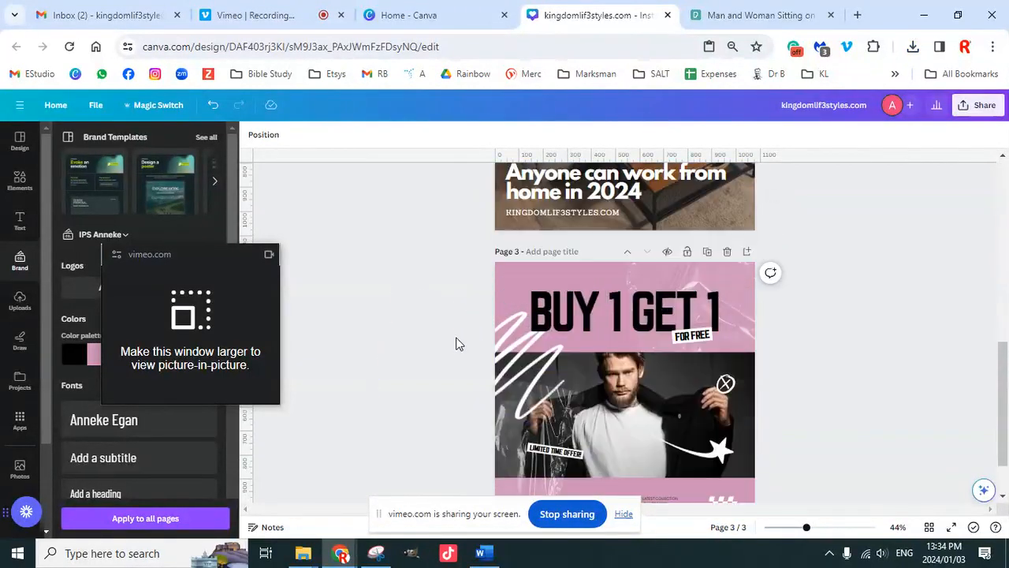
{"action": "left_click_drag", "start_coordinate": [193, 255], "coordinate": [848, 270]}
{"action": "scroll", "coordinate": [674, 272], "scroll_direction": "up", "scroll_amount": 1}
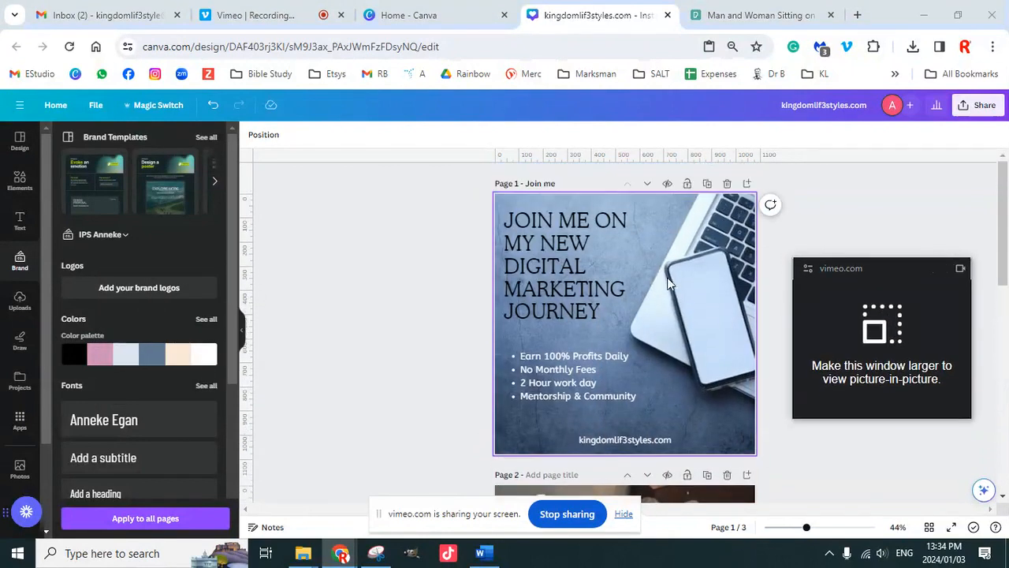
{"action": "scroll", "coordinate": [666, 284], "scroll_direction": "down", "scroll_amount": 5}
{"action": "scroll", "coordinate": [666, 286], "scroll_direction": "down", "scroll_amount": 3}
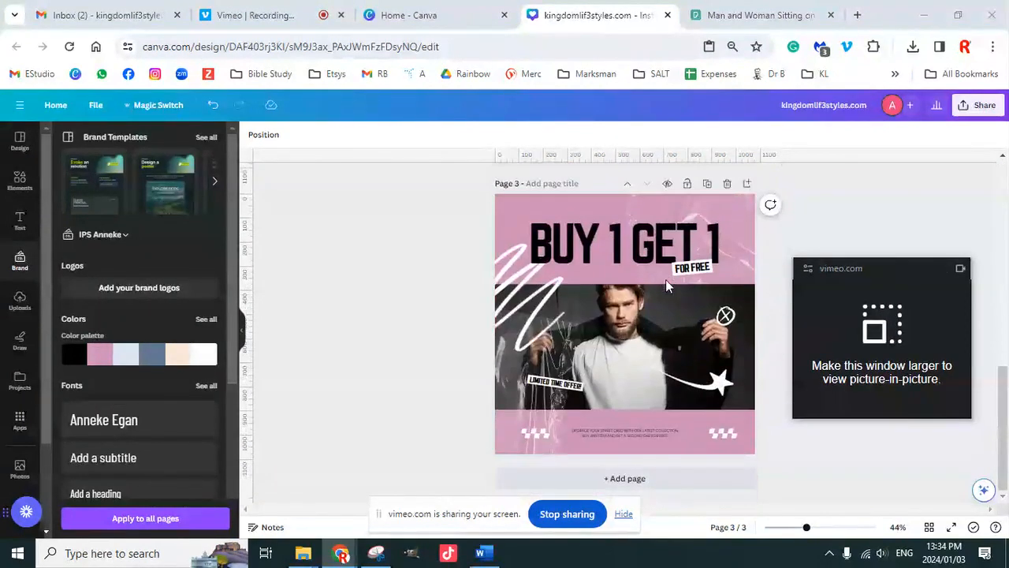
{"action": "scroll", "coordinate": [666, 285], "scroll_direction": "up", "scroll_amount": 8}
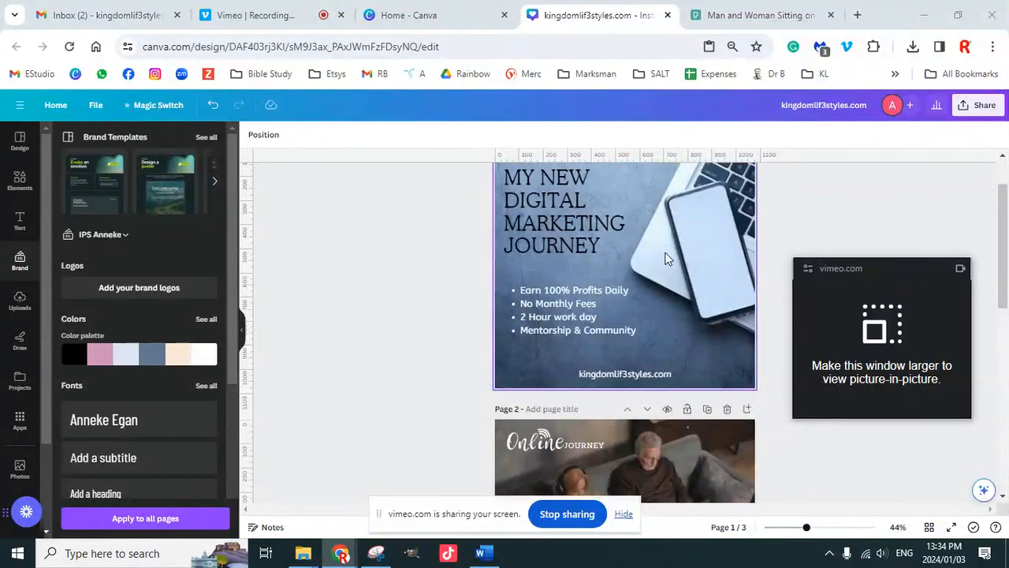
{"action": "scroll", "coordinate": [651, 302], "scroll_direction": "up", "scroll_amount": 1}
{"action": "scroll", "coordinate": [585, 304], "scroll_direction": "down", "scroll_amount": 6}
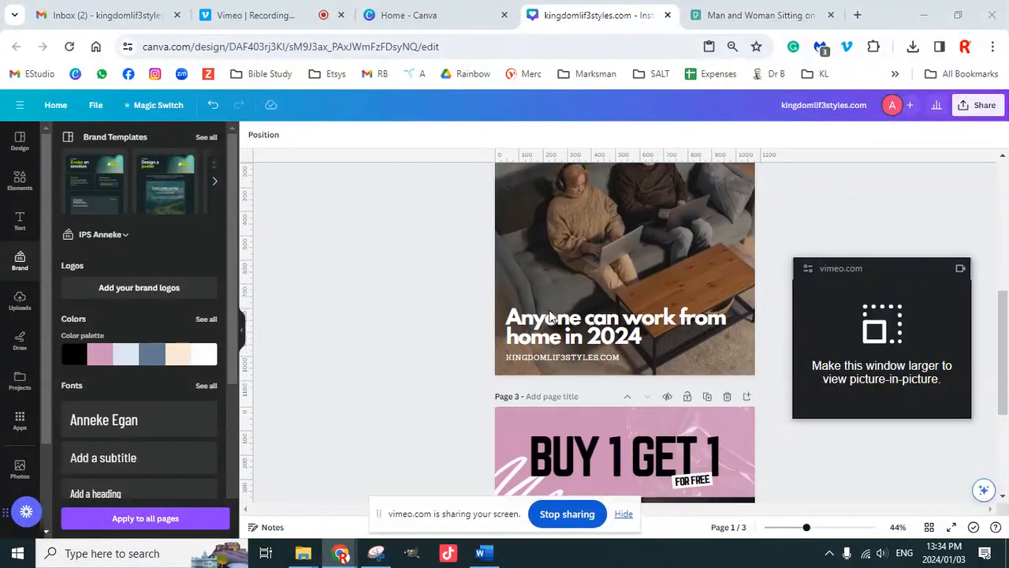
{"action": "scroll", "coordinate": [592, 308], "scroll_direction": "down", "scroll_amount": 2}
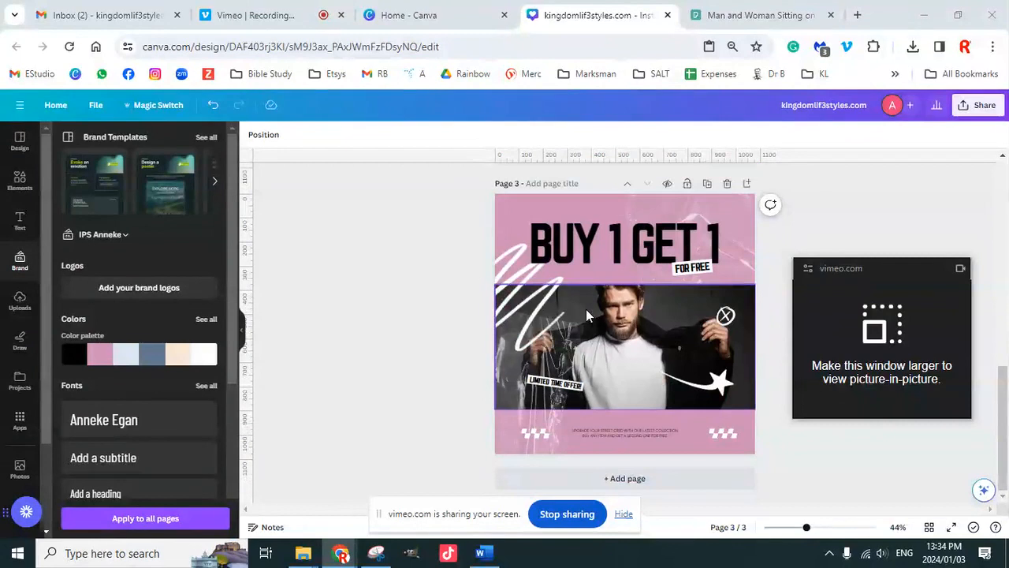
{"action": "scroll", "coordinate": [483, 315], "scroll_direction": "up", "scroll_amount": 5}
{"action": "scroll", "coordinate": [483, 315], "scroll_direction": "up", "scroll_amount": 2}
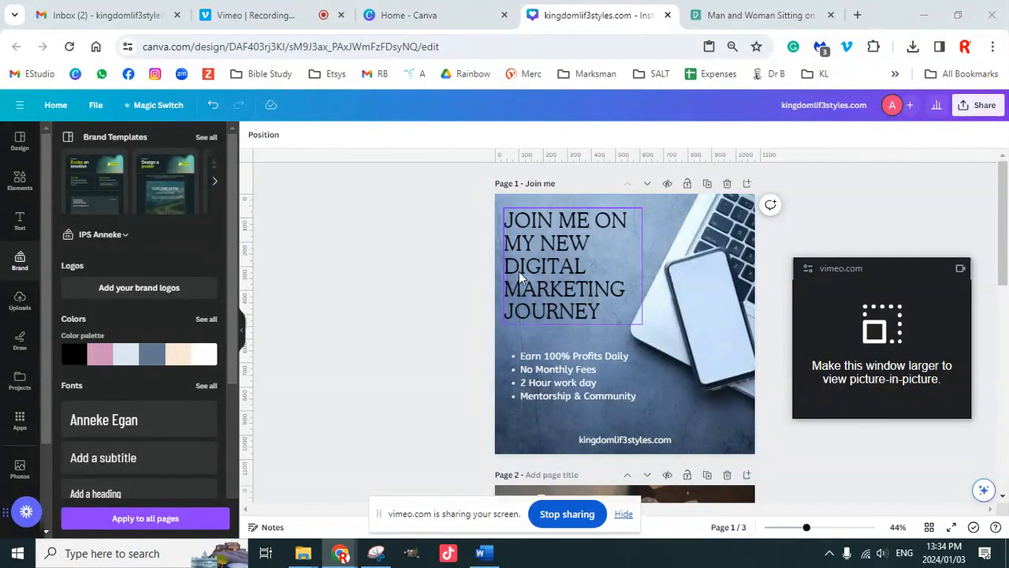
{"action": "scroll", "coordinate": [512, 294], "scroll_direction": "down", "scroll_amount": 7}
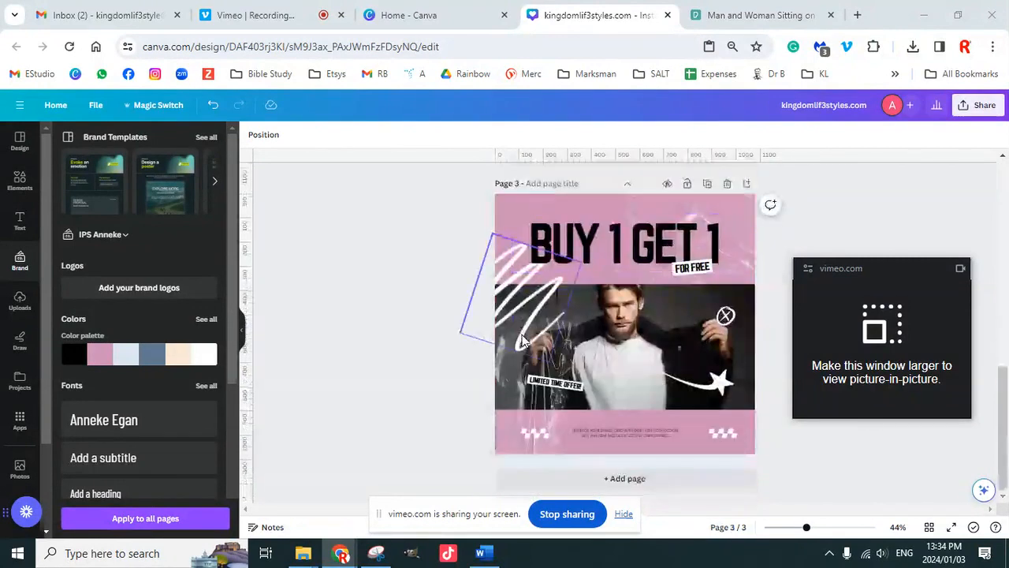
{"action": "scroll", "coordinate": [521, 340], "scroll_direction": "up", "scroll_amount": 7}
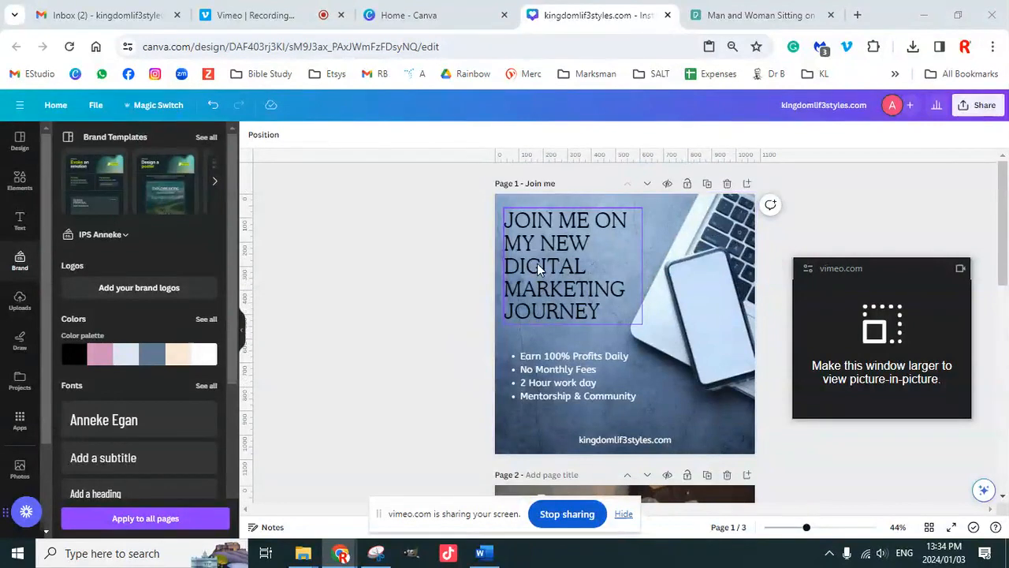